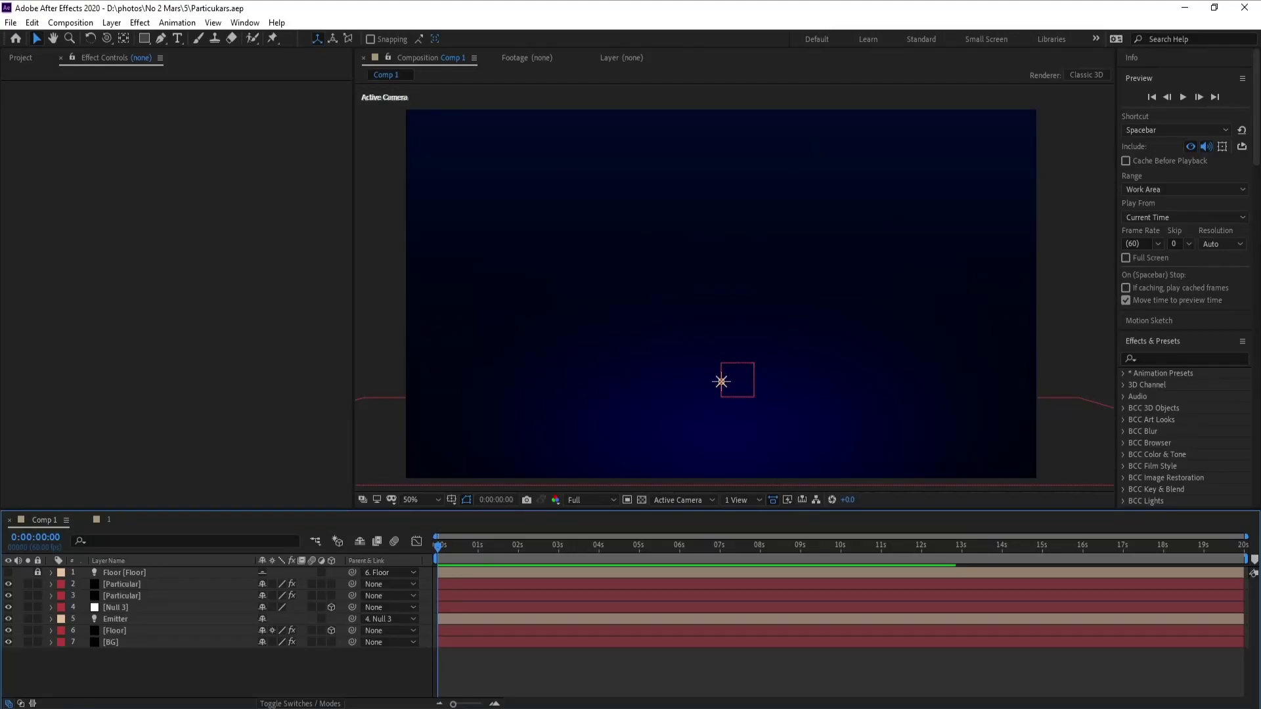
Play a preview of the finished glowing particle animation.
key(space)
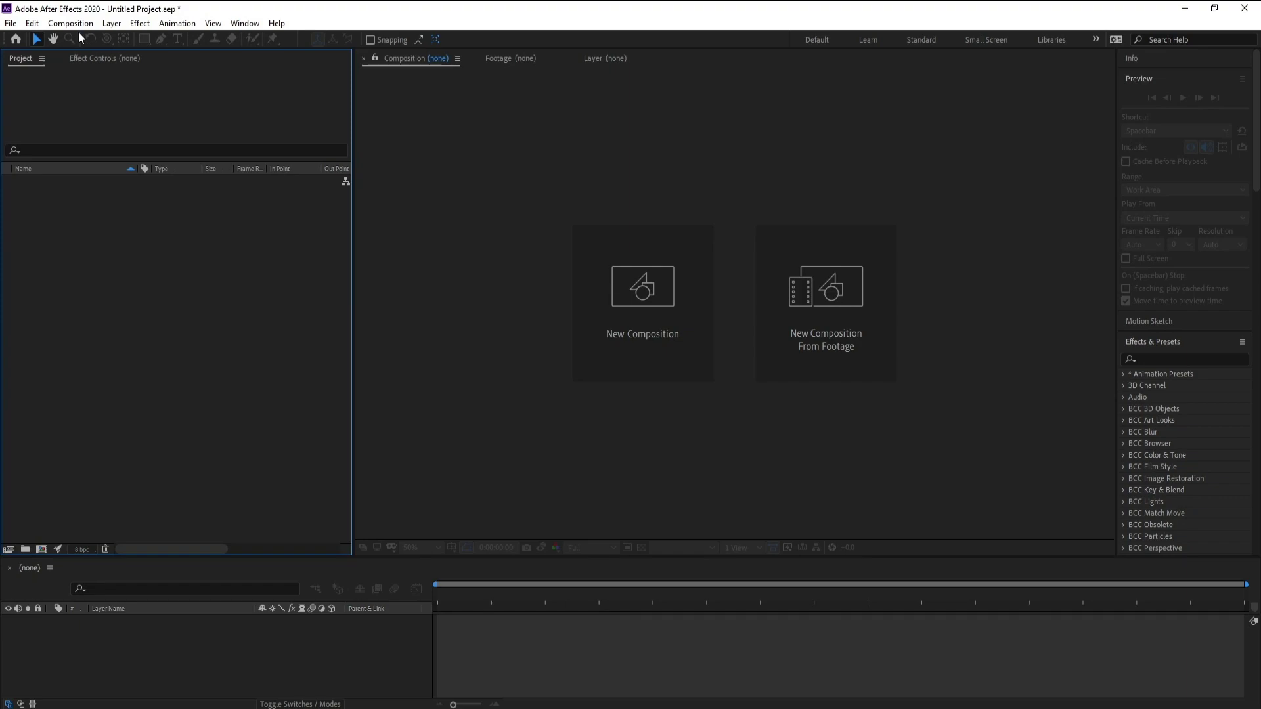
Create a new 1920×1080, 60 fps composition named Comp 1.
click(70, 23)
click(71, 36)
click(617, 446)
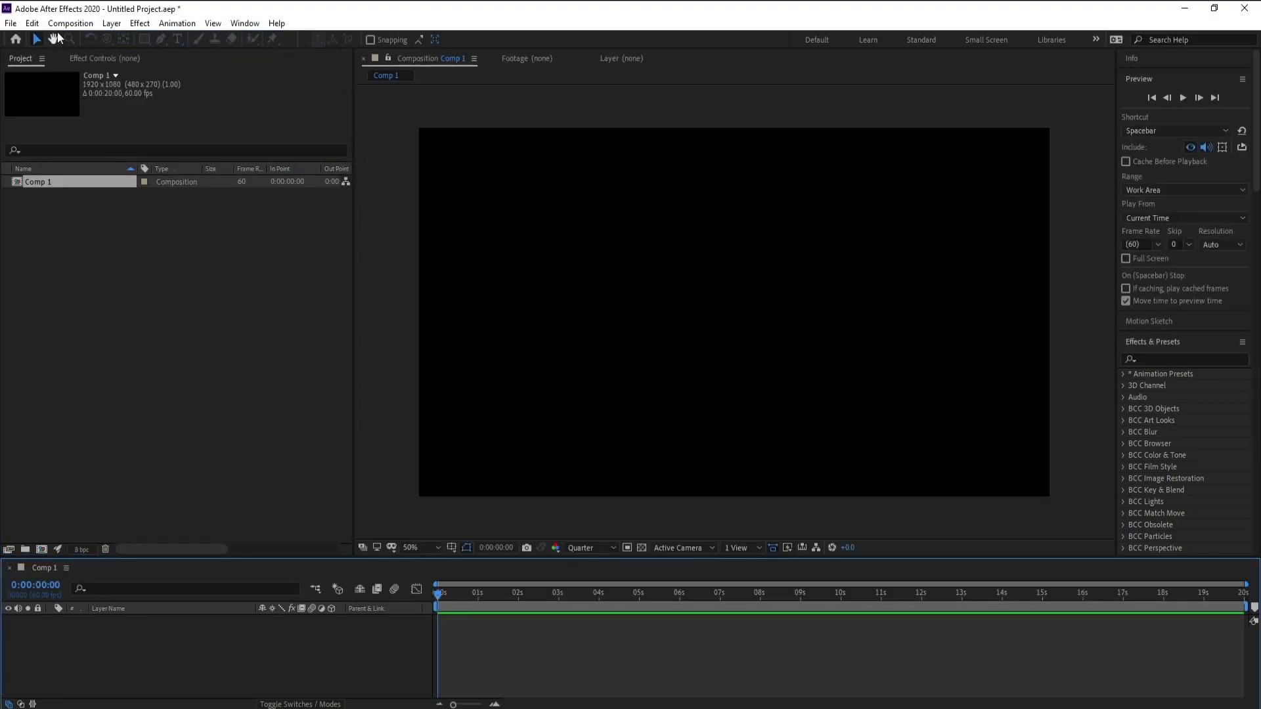
Add a new solid layer named BG.
click(112, 23)
mouse_move(227, 41)
click(309, 54)
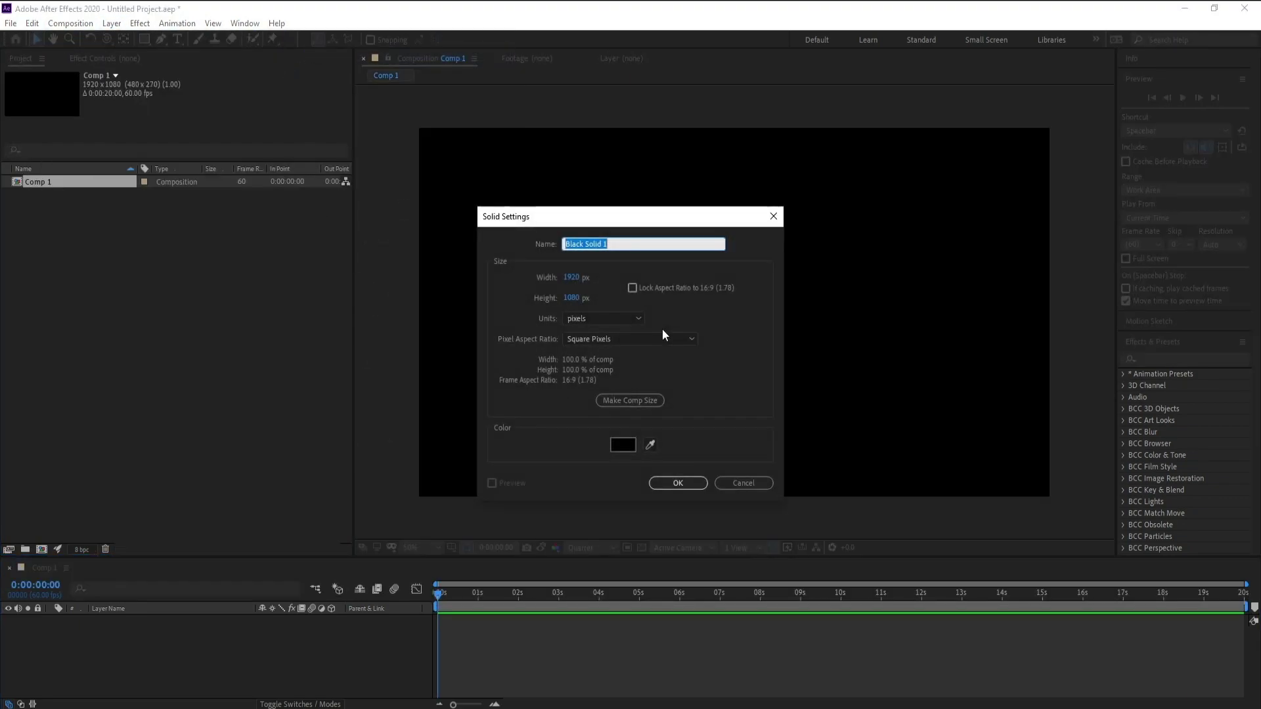
text(BG)
key(Return)
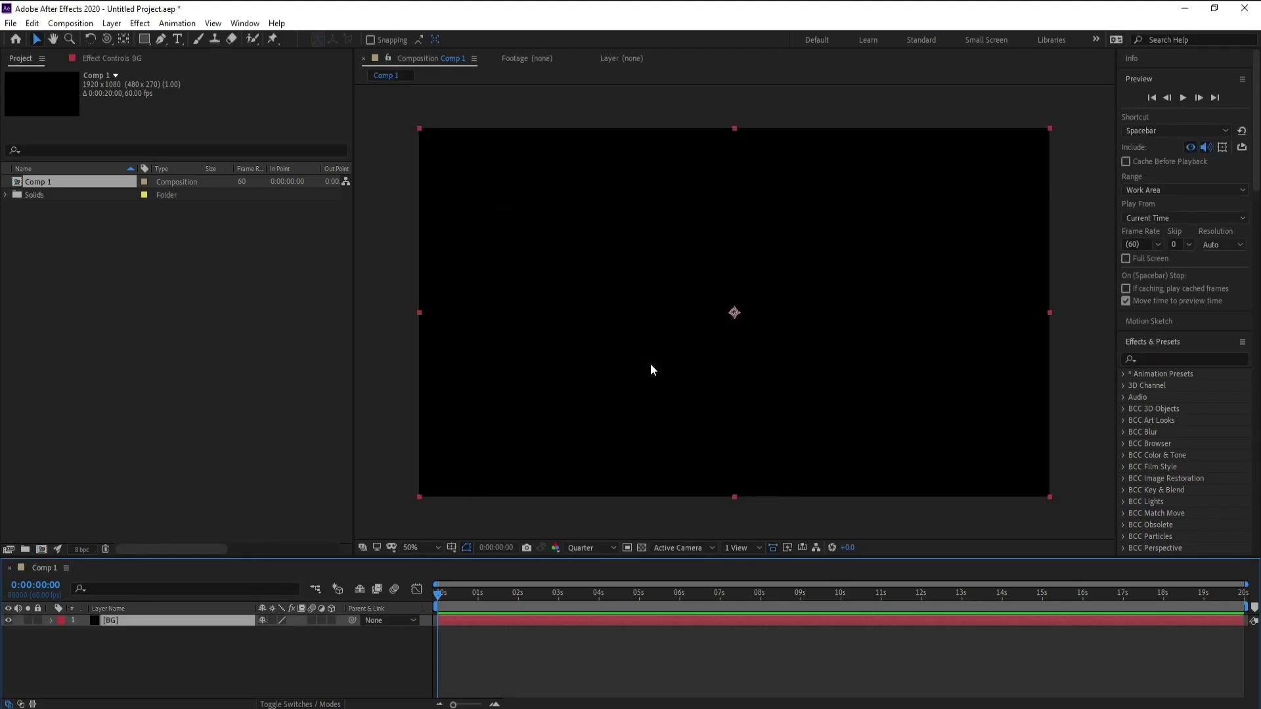
Apply a Gradient Ramp effect to the BG solid.
click(140, 23)
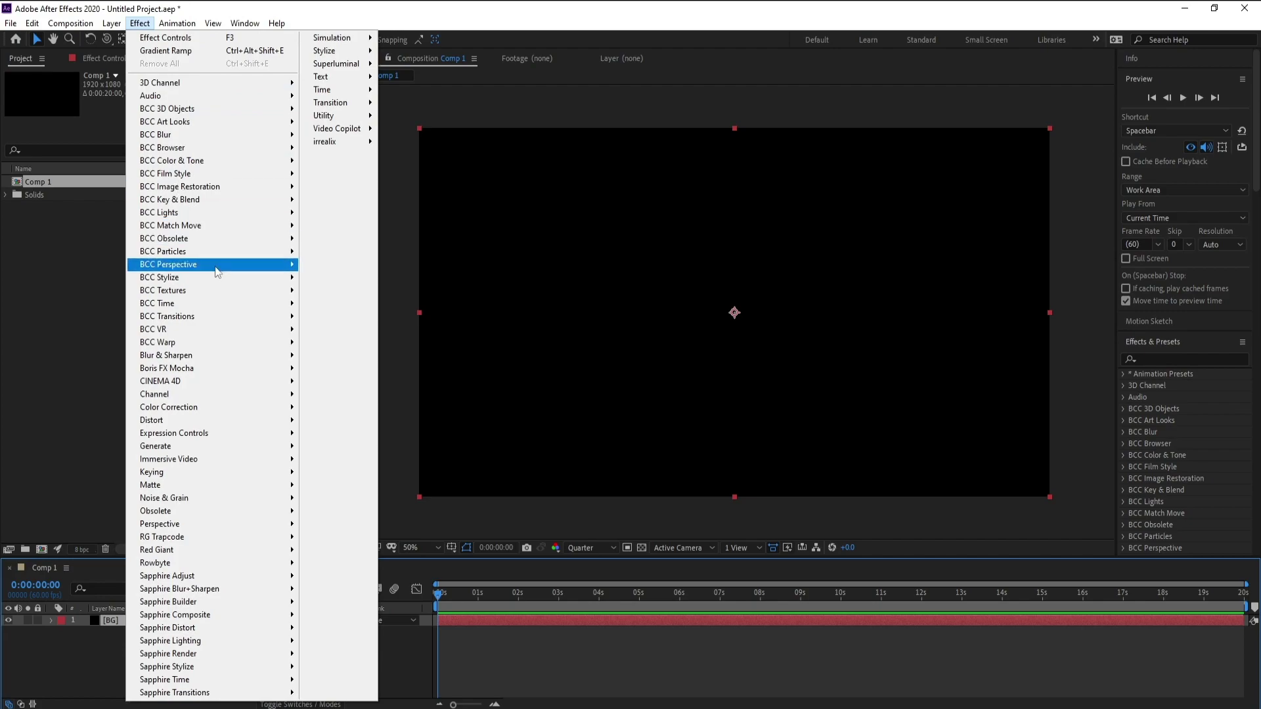
mouse_move(256, 446)
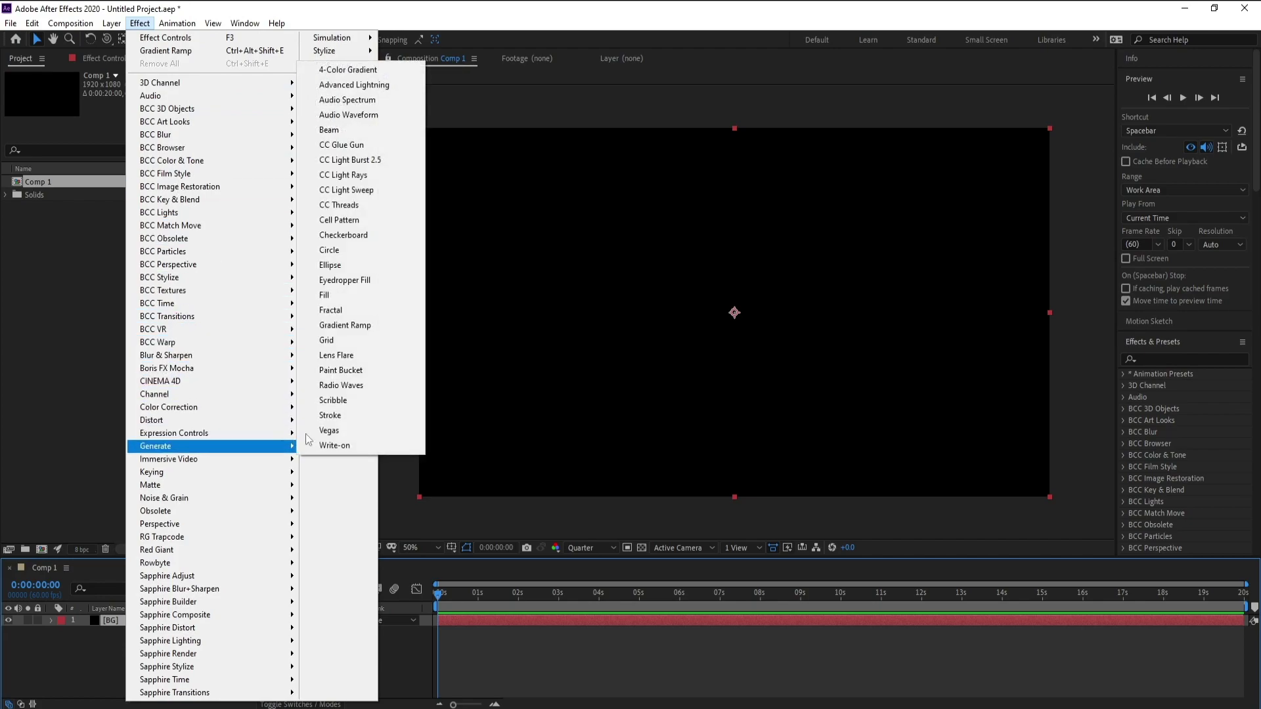
click(348, 325)
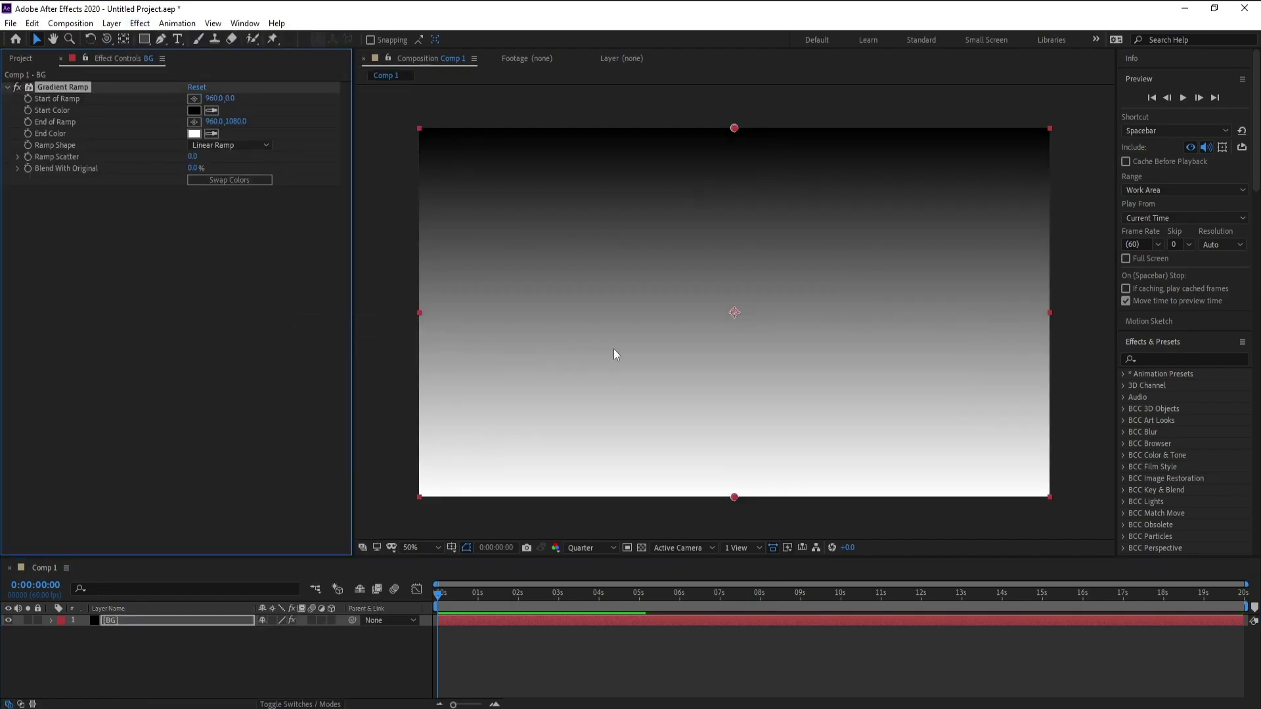
Set the Gradient Ramp's Start Color to a dark navy blue.
click(197, 111)
drag(396, 359, 396, 371)
drag(340, 453, 302, 470)
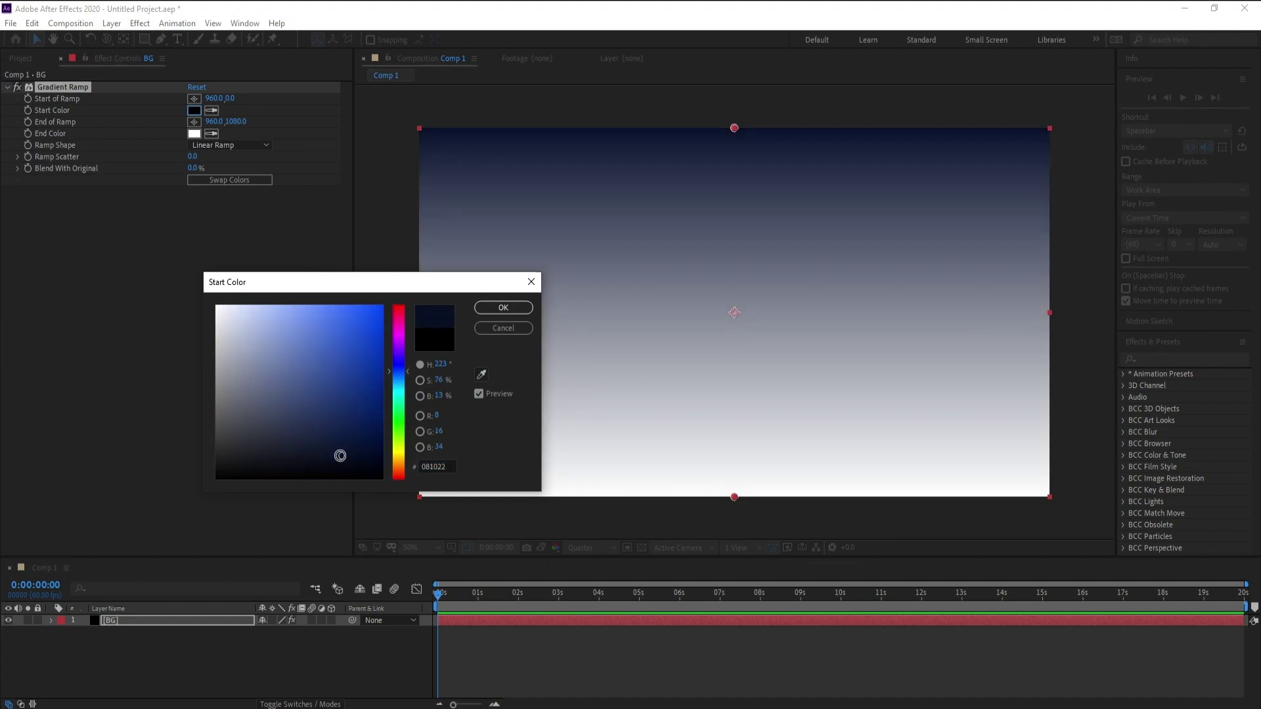
click(309, 459)
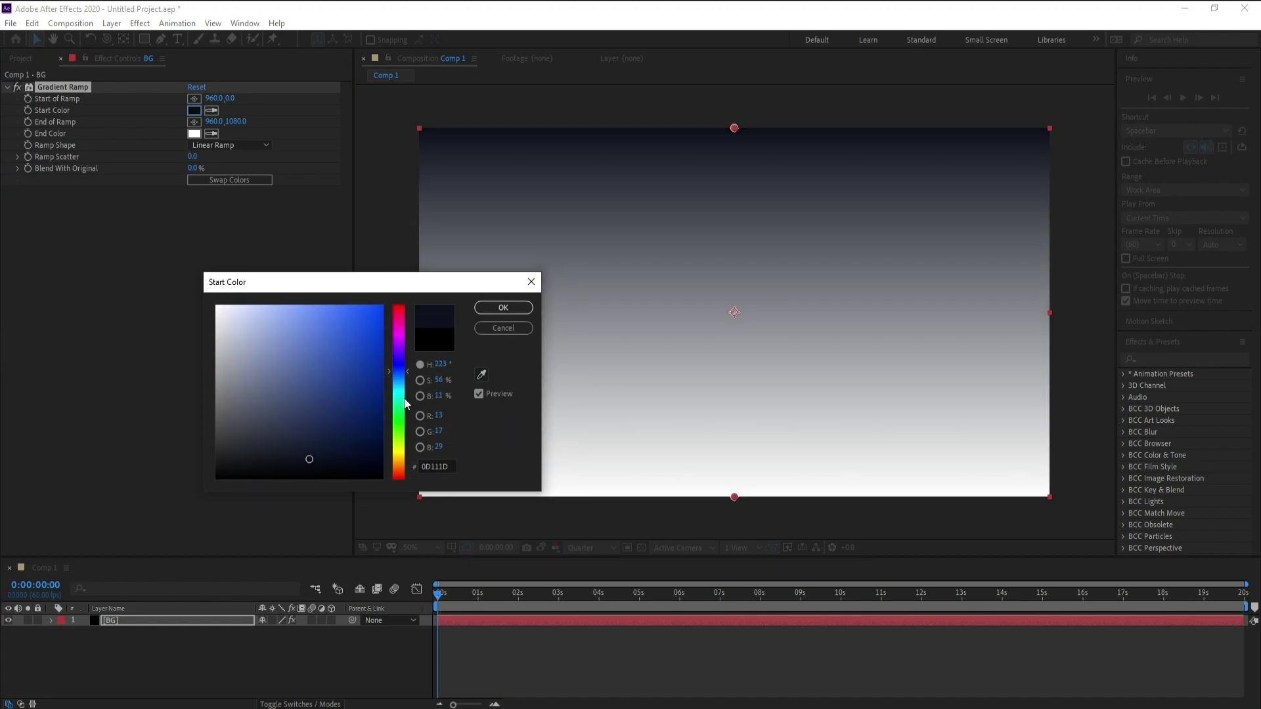
drag(404, 376, 403, 367)
drag(349, 438, 324, 454)
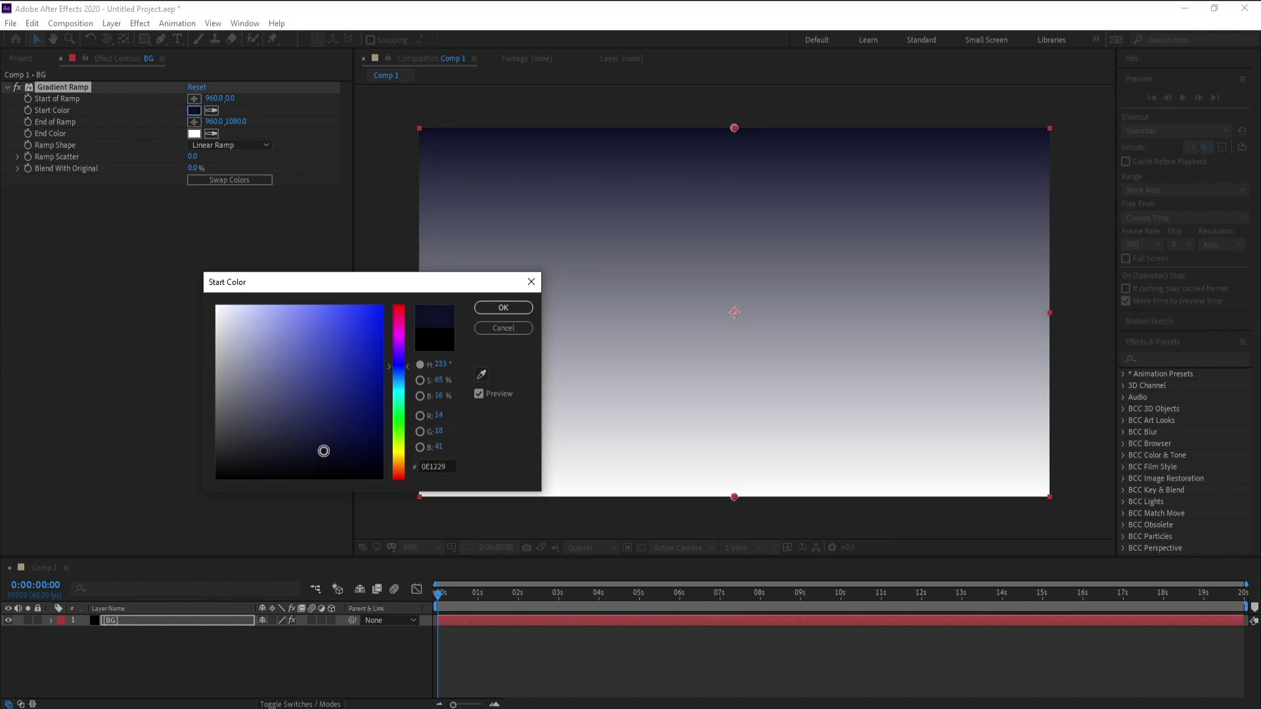
click(503, 308)
Set the Gradient Ramp's End Color to near-black navy 04060D.
click(194, 134)
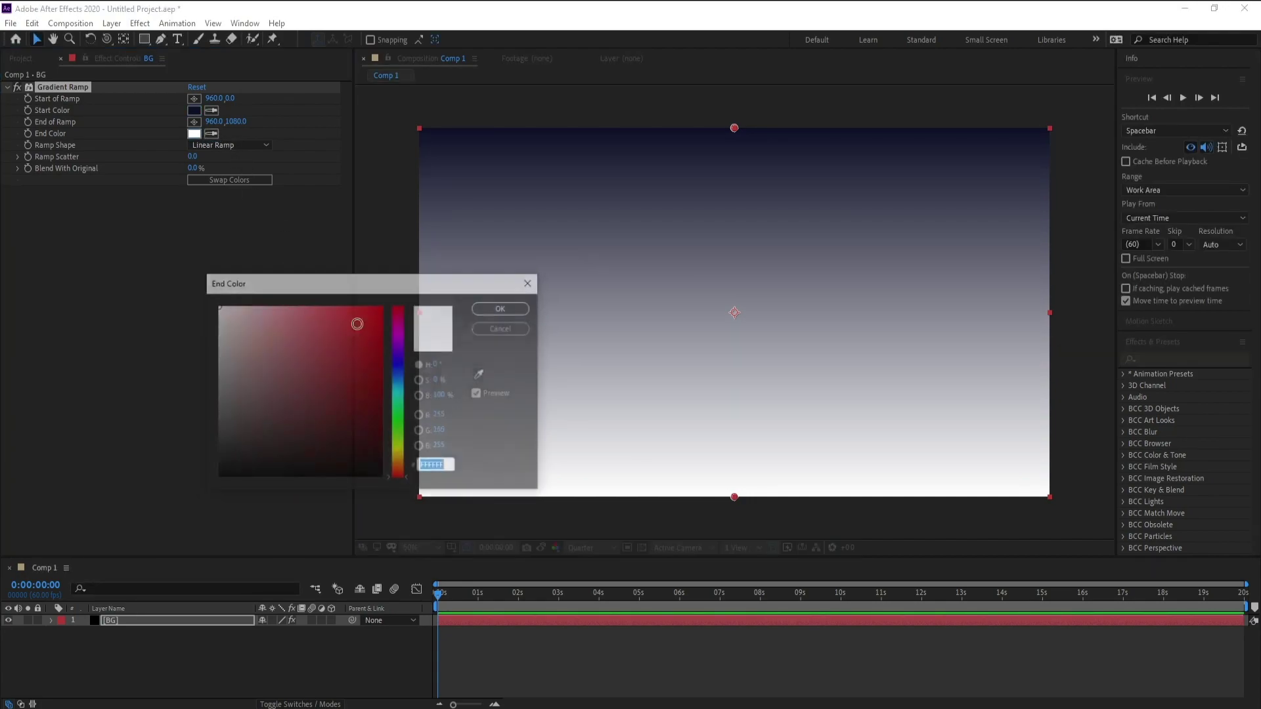
click(400, 378)
click(347, 457)
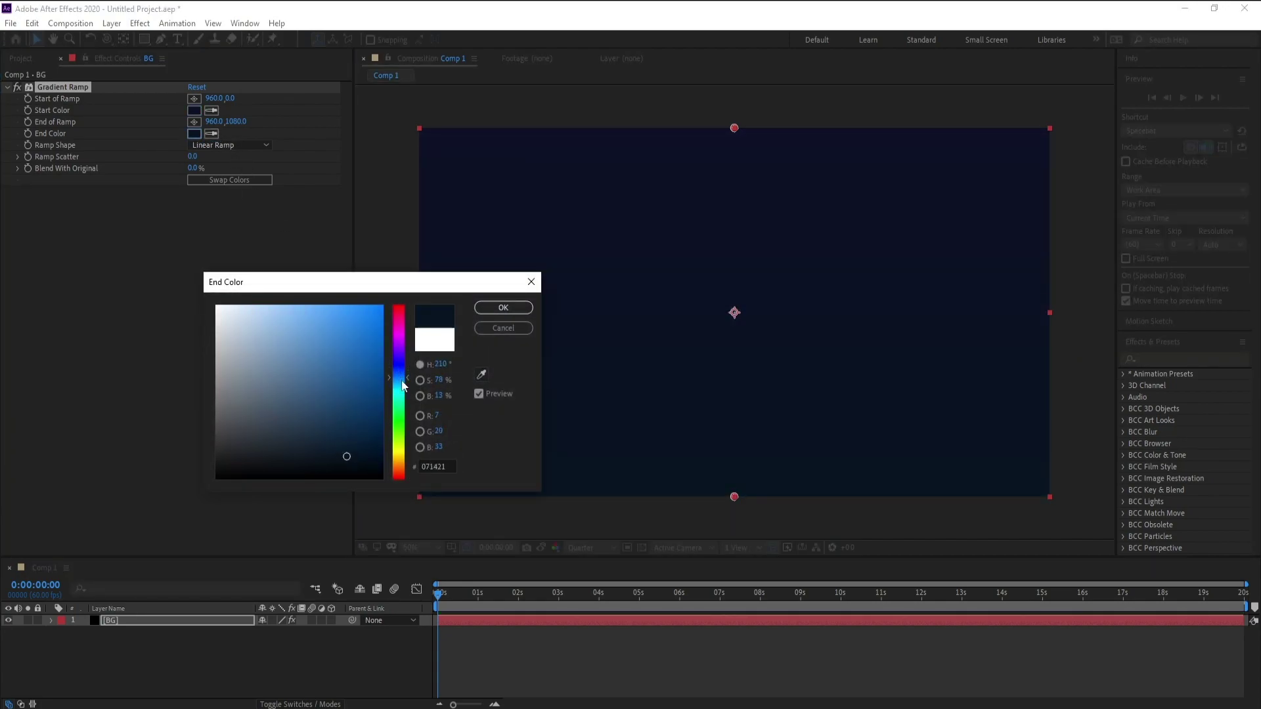
drag(405, 382, 405, 370)
drag(347, 457, 331, 467)
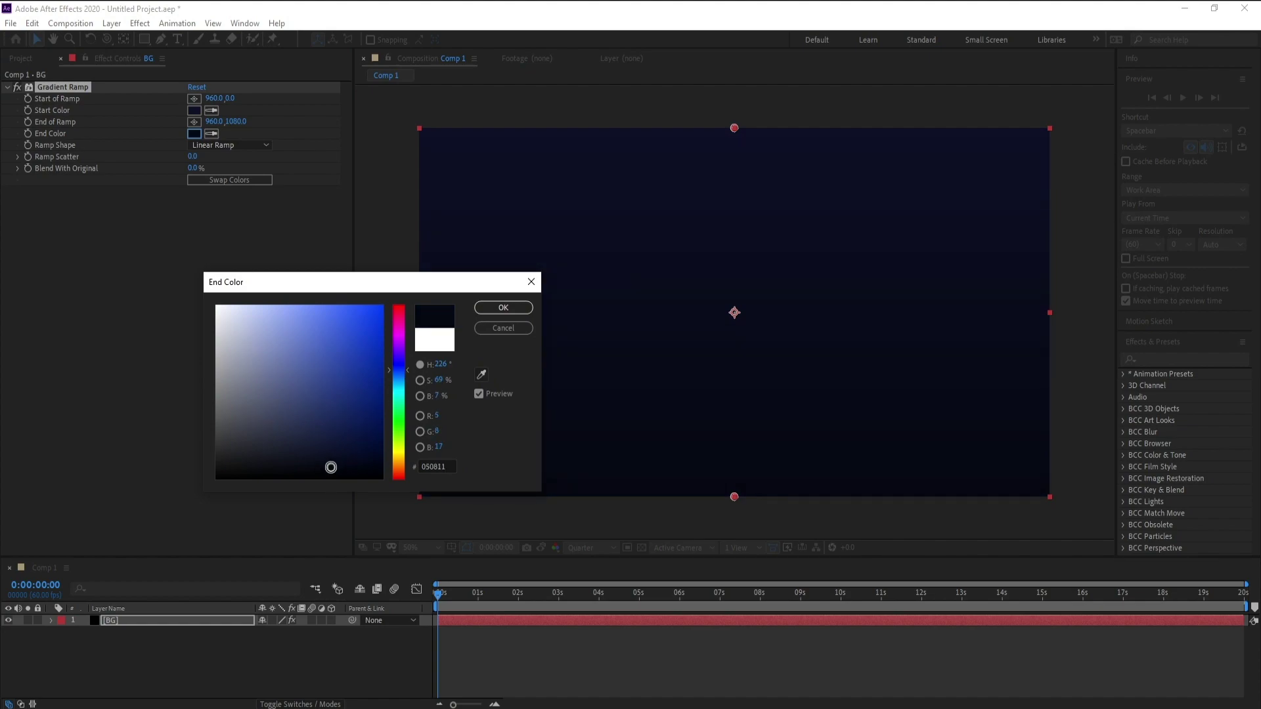
click(335, 470)
click(503, 307)
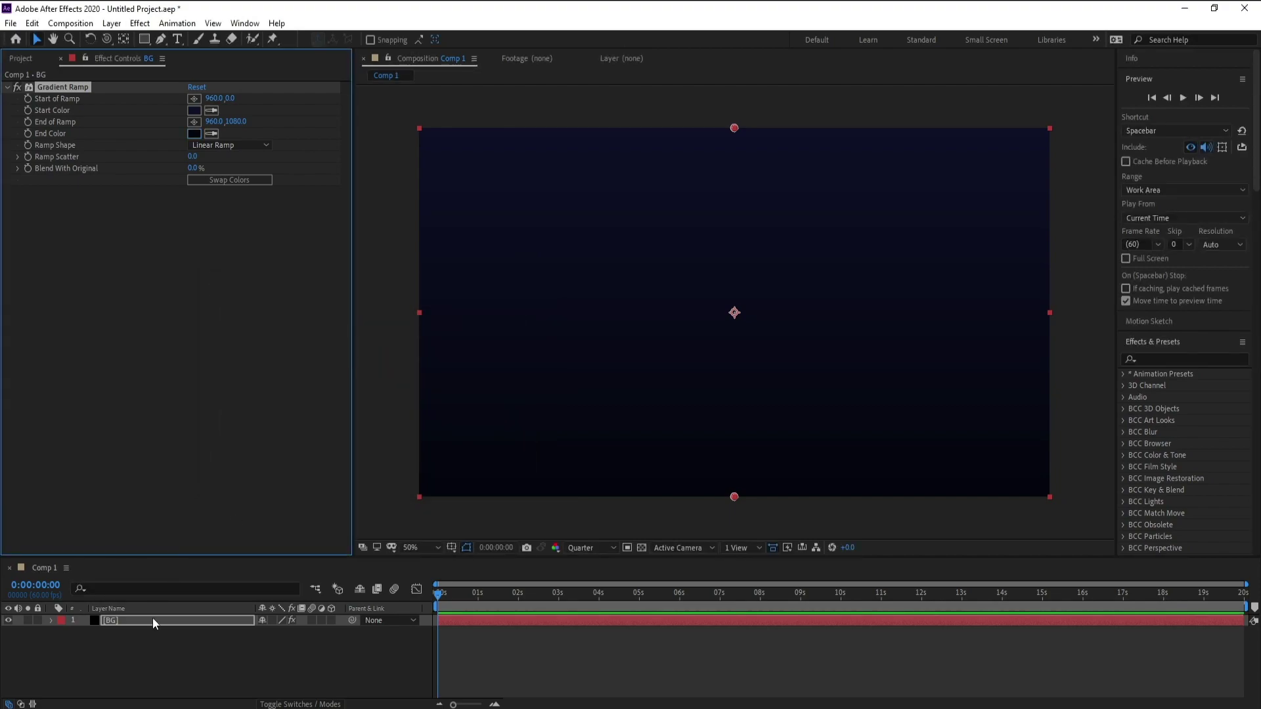
Add a Point light layer named Emitter above the BG solid.
click(112, 23)
mouse_move(128, 37)
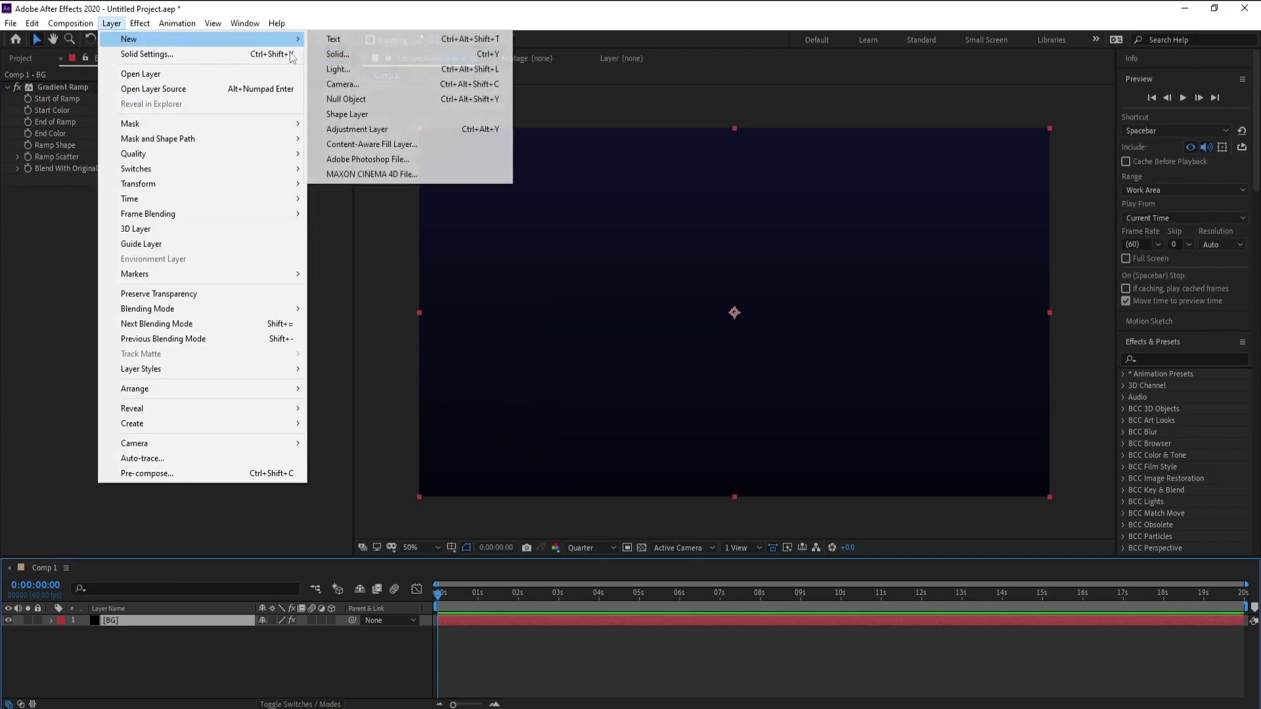
click(361, 70)
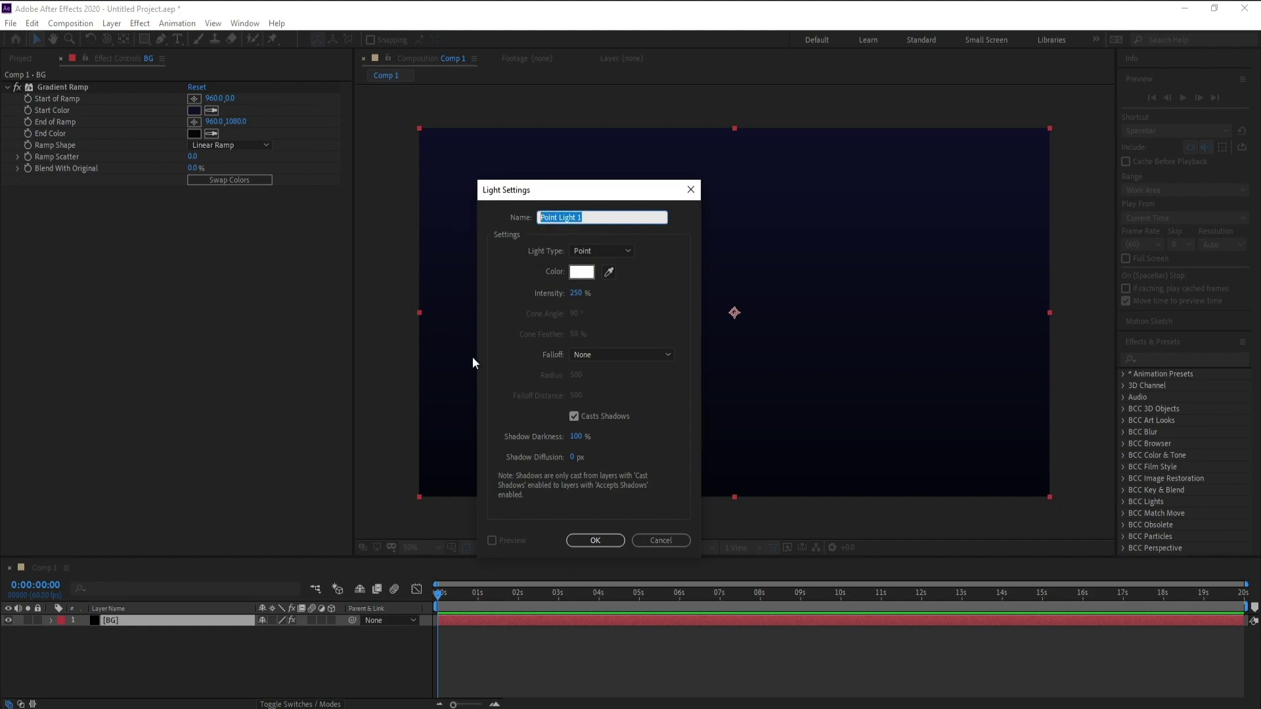
text(Emitter)
click(586, 250)
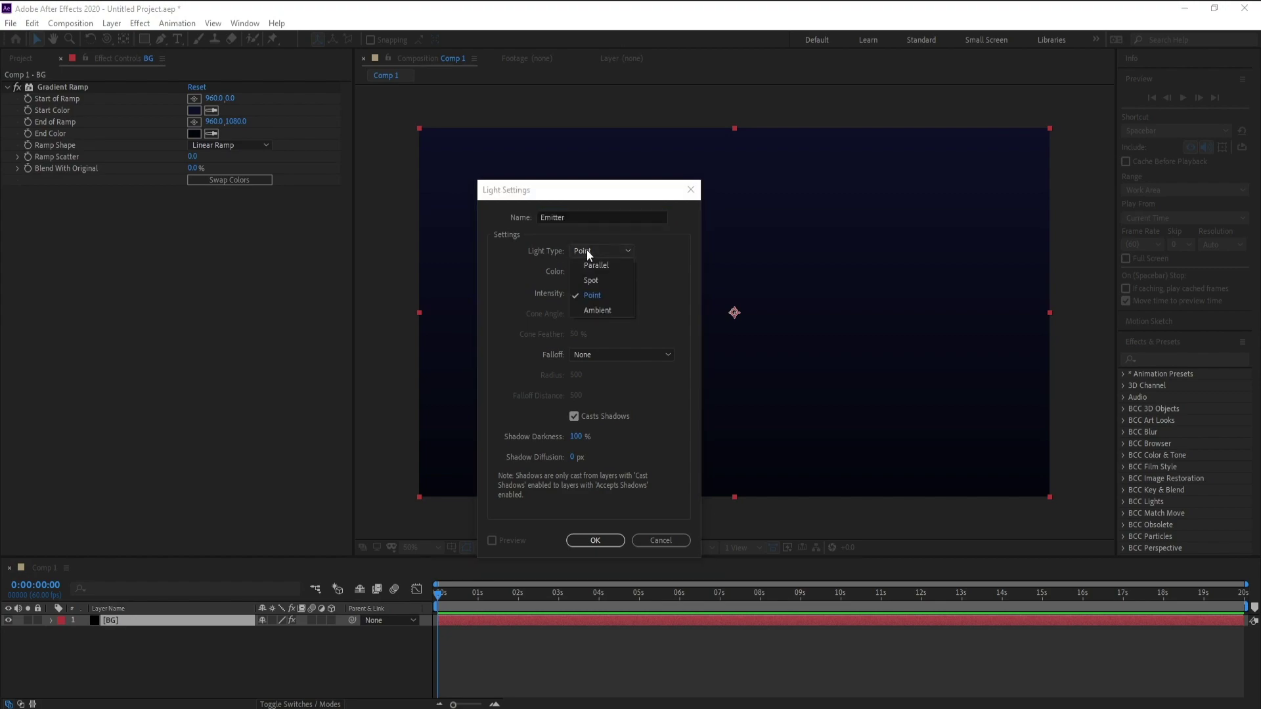
click(597, 293)
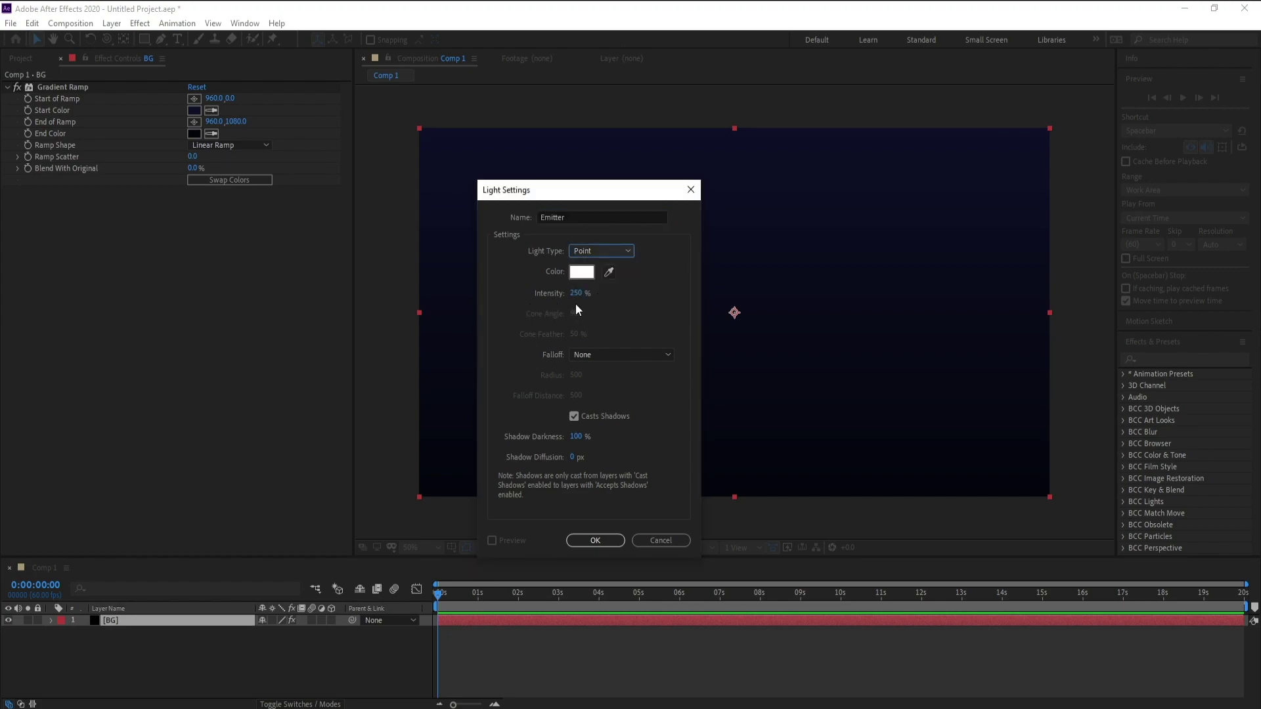
click(580, 540)
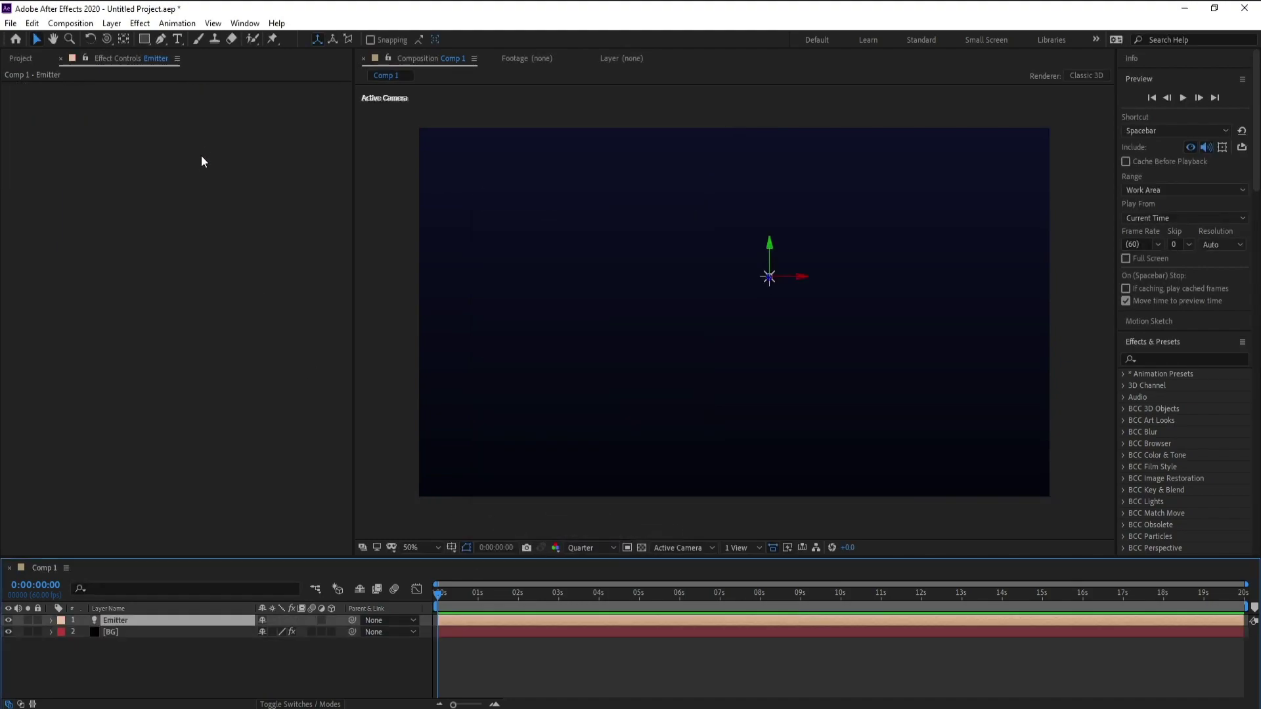
Add a Null Object layer, Null 1, to the composition.
click(112, 23)
mouse_move(128, 38)
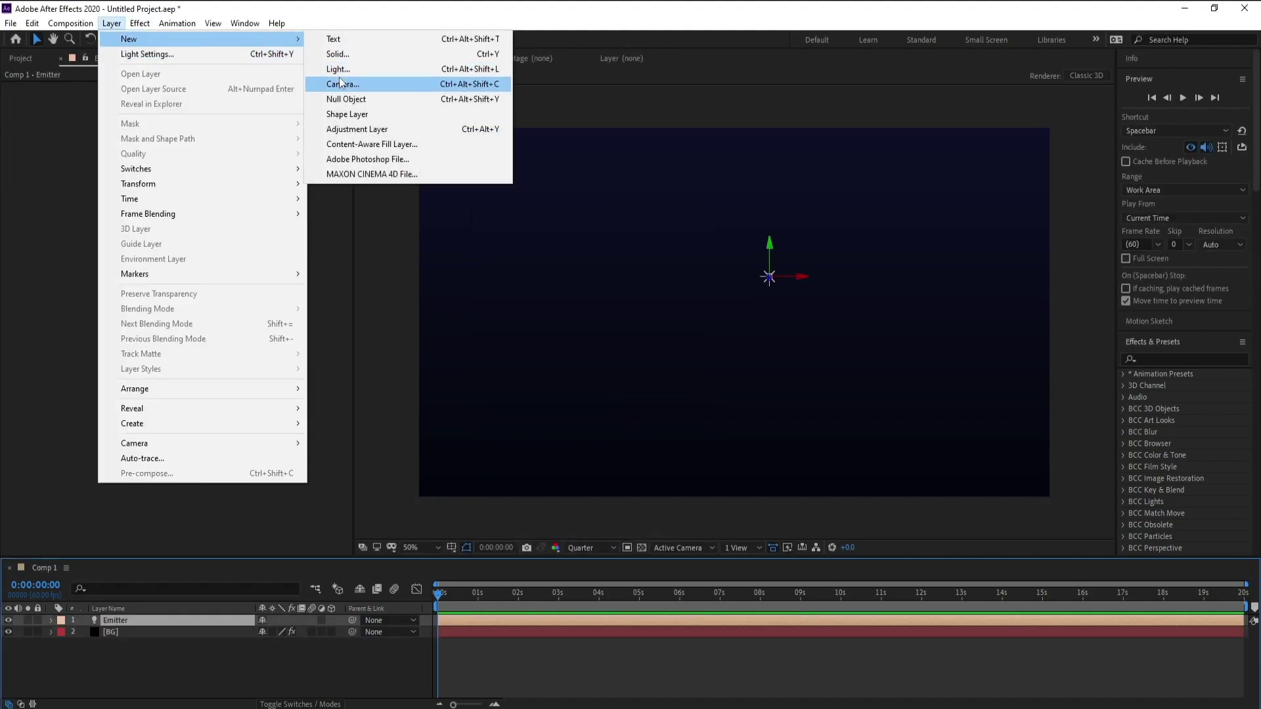
click(346, 98)
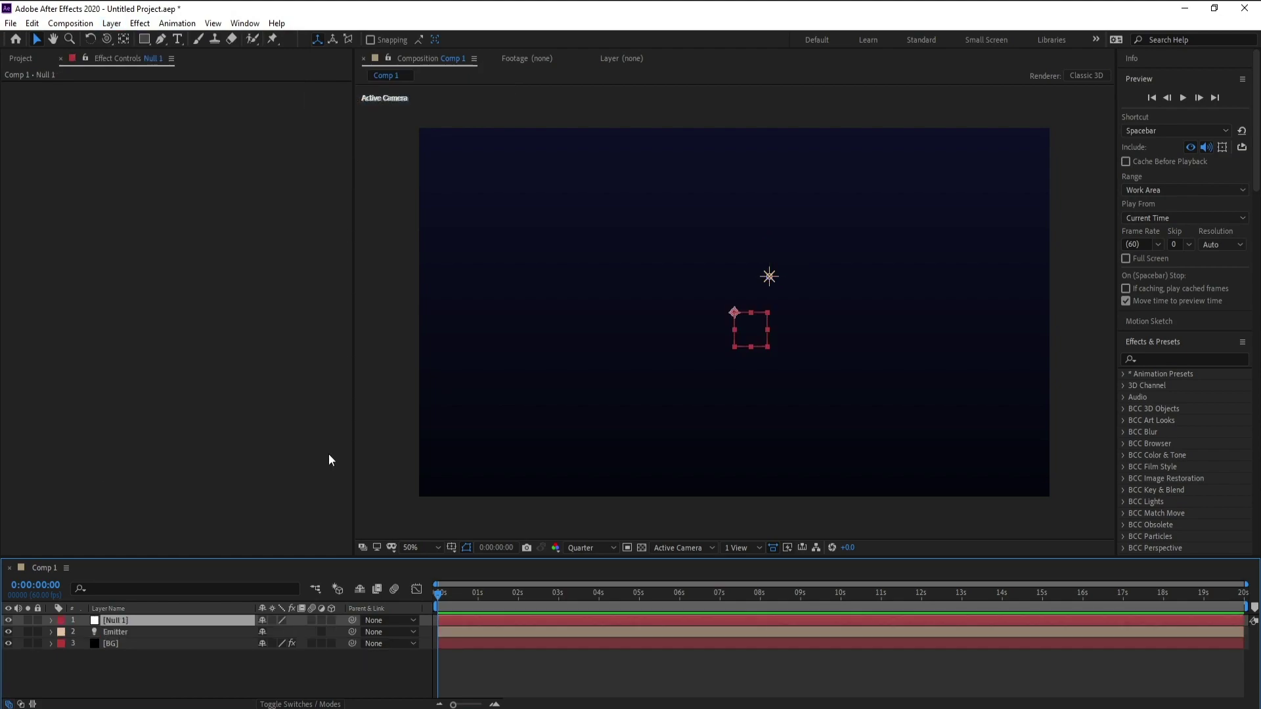
Turn on the Proportional Grid overlay in the viewer and select Null 1.
click(451, 548)
click(465, 579)
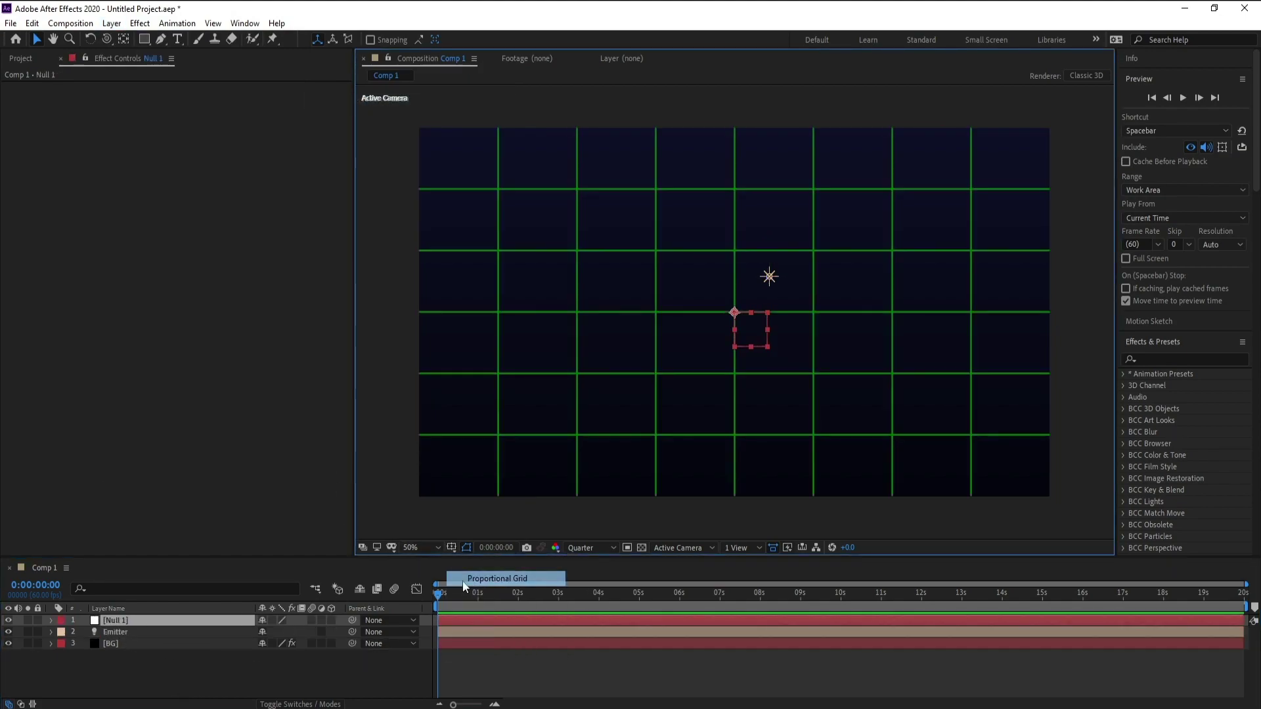
click(113, 633)
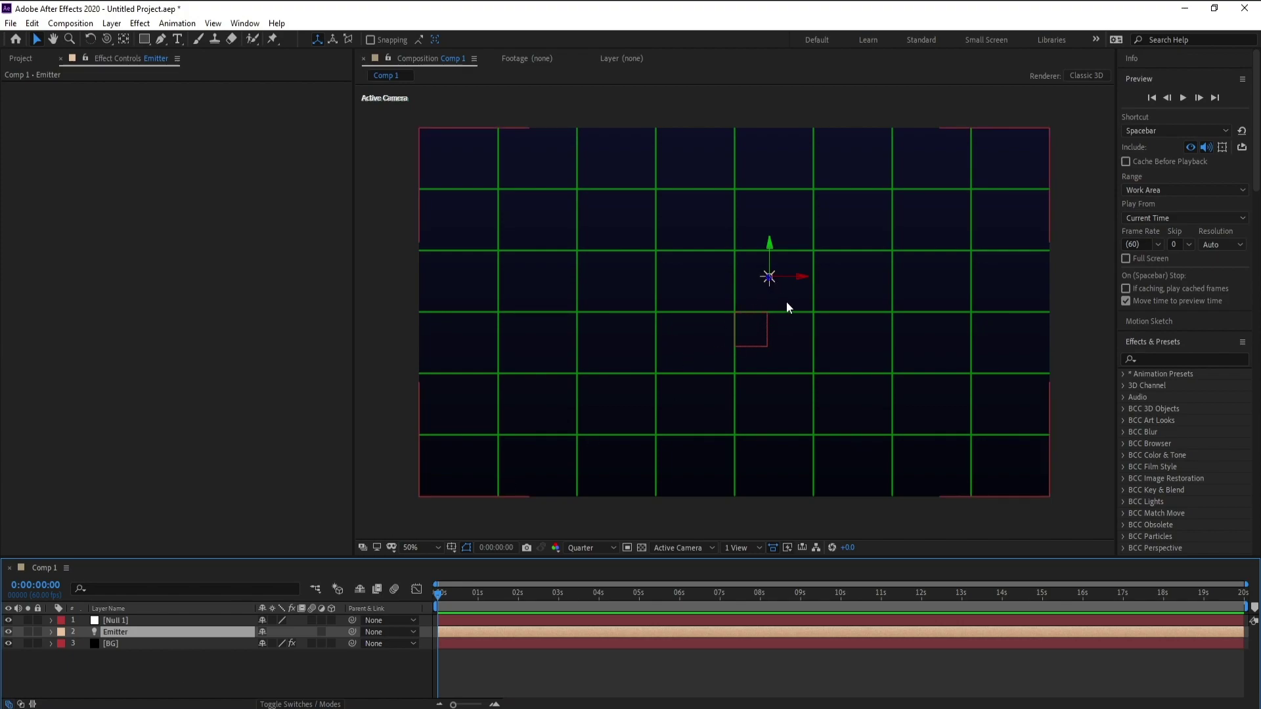
click(117, 621)
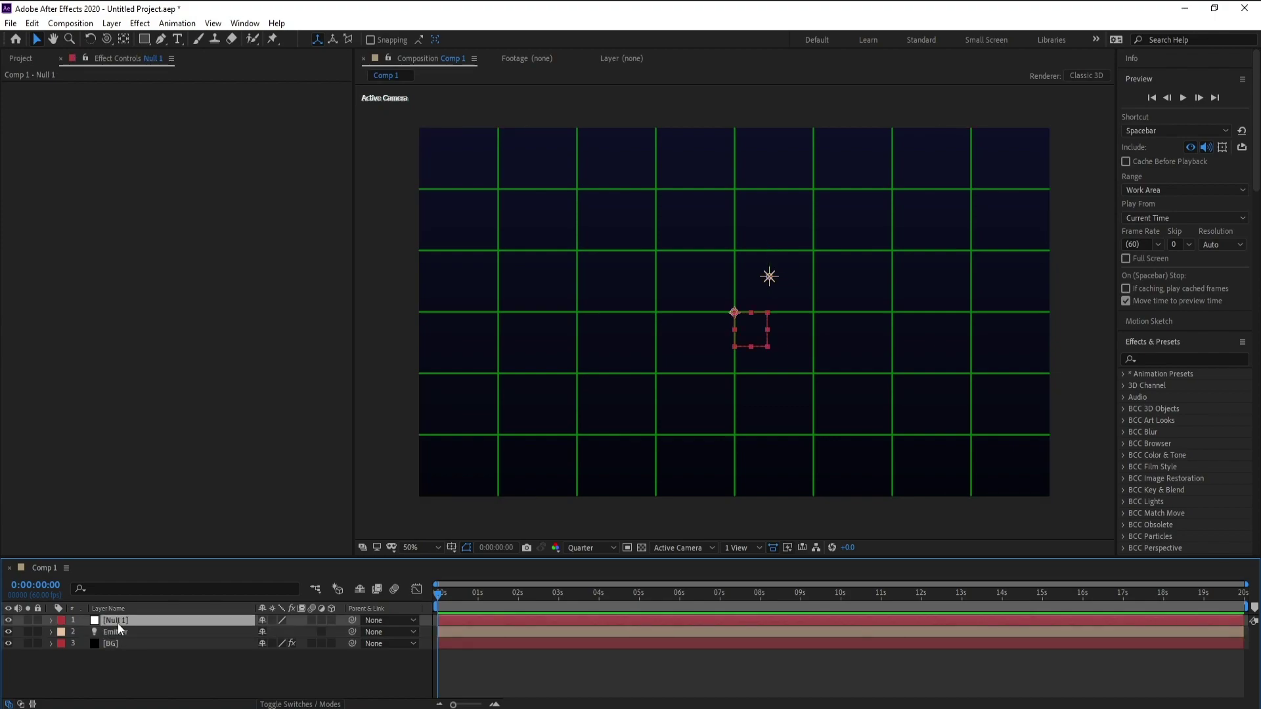
Reveal the Position property for both Null 1 and the Emitter light.
key(p)
click(117, 644)
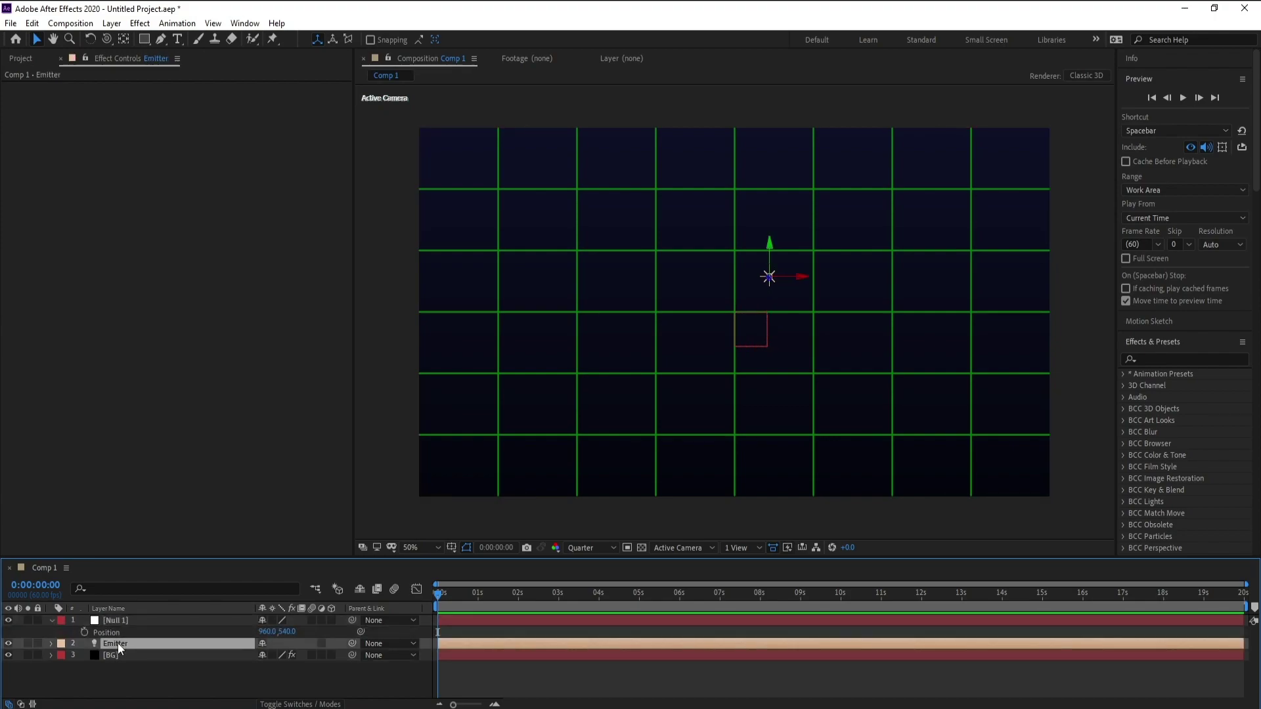
key(p)
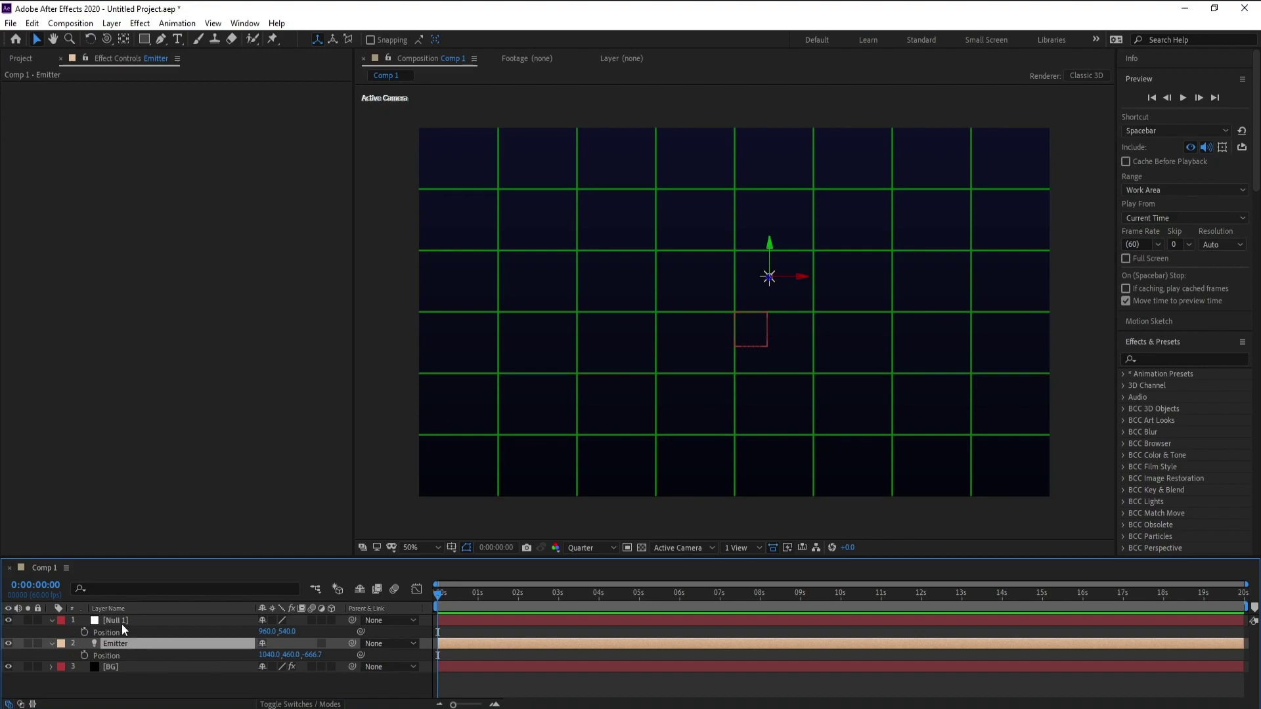
click(119, 622)
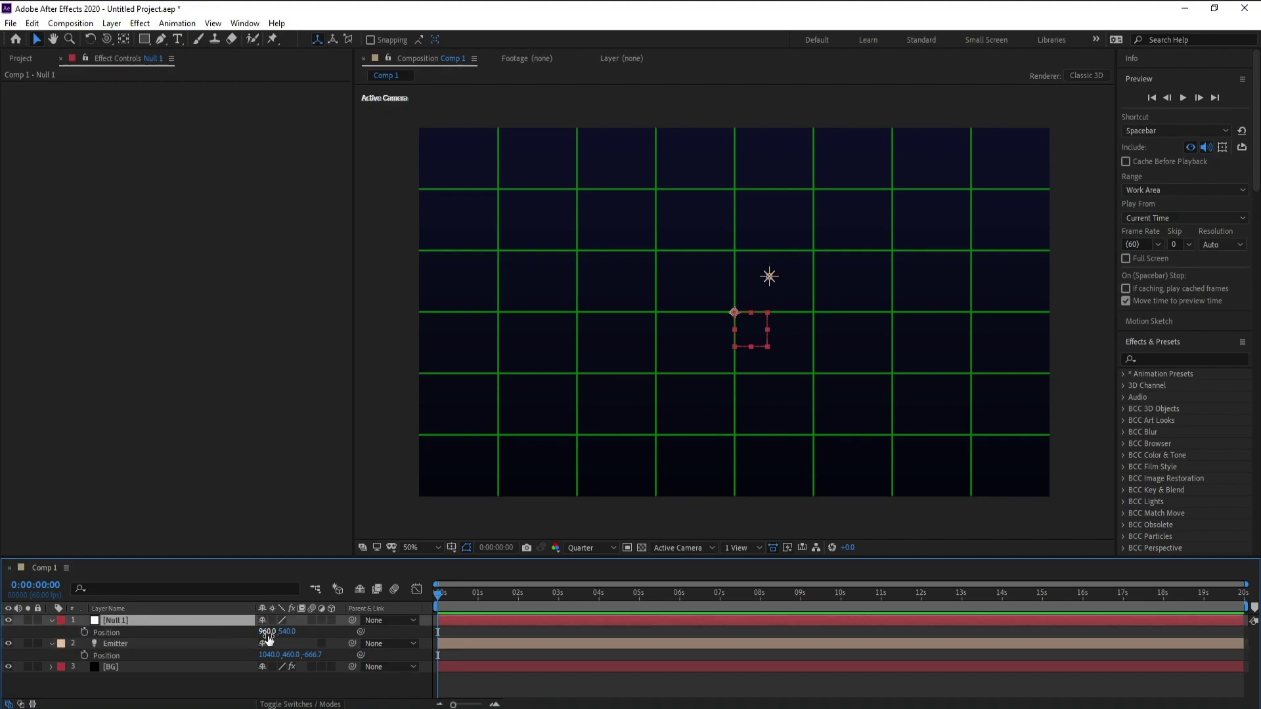
click(118, 645)
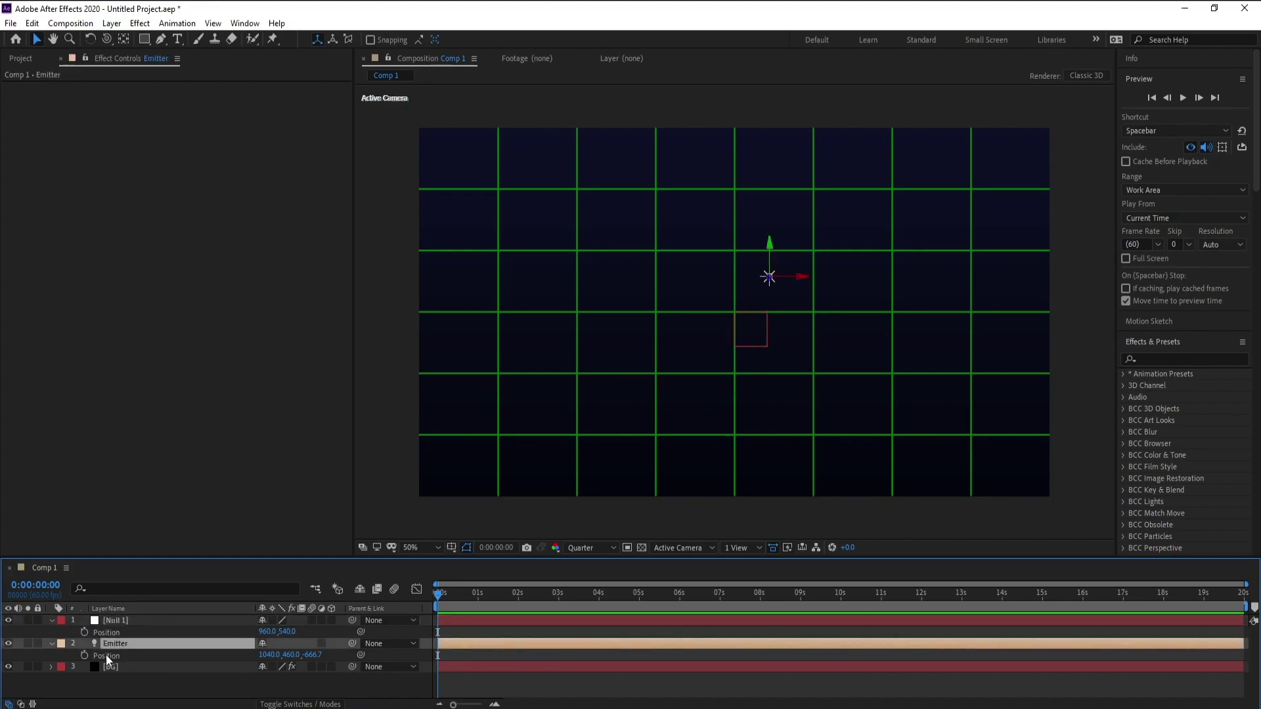
click(113, 620)
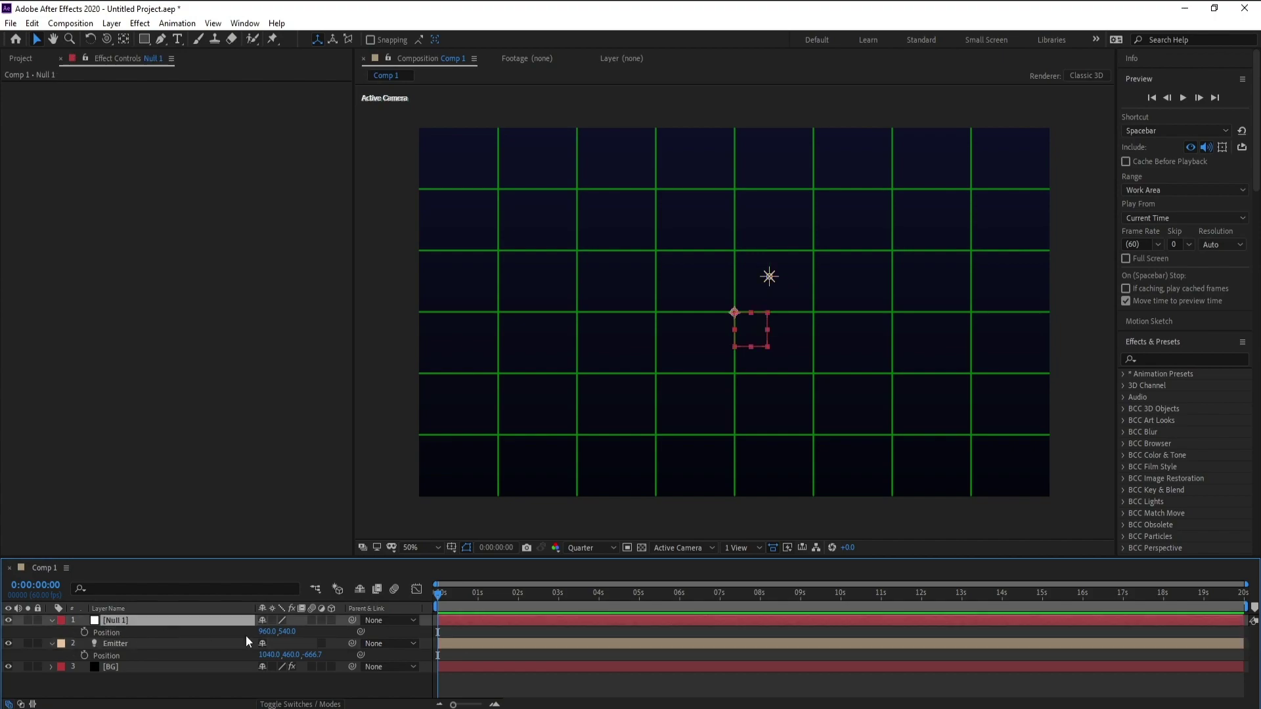
Set both Null 1 and Emitter positions to X 960, Y 540.
click(267, 632)
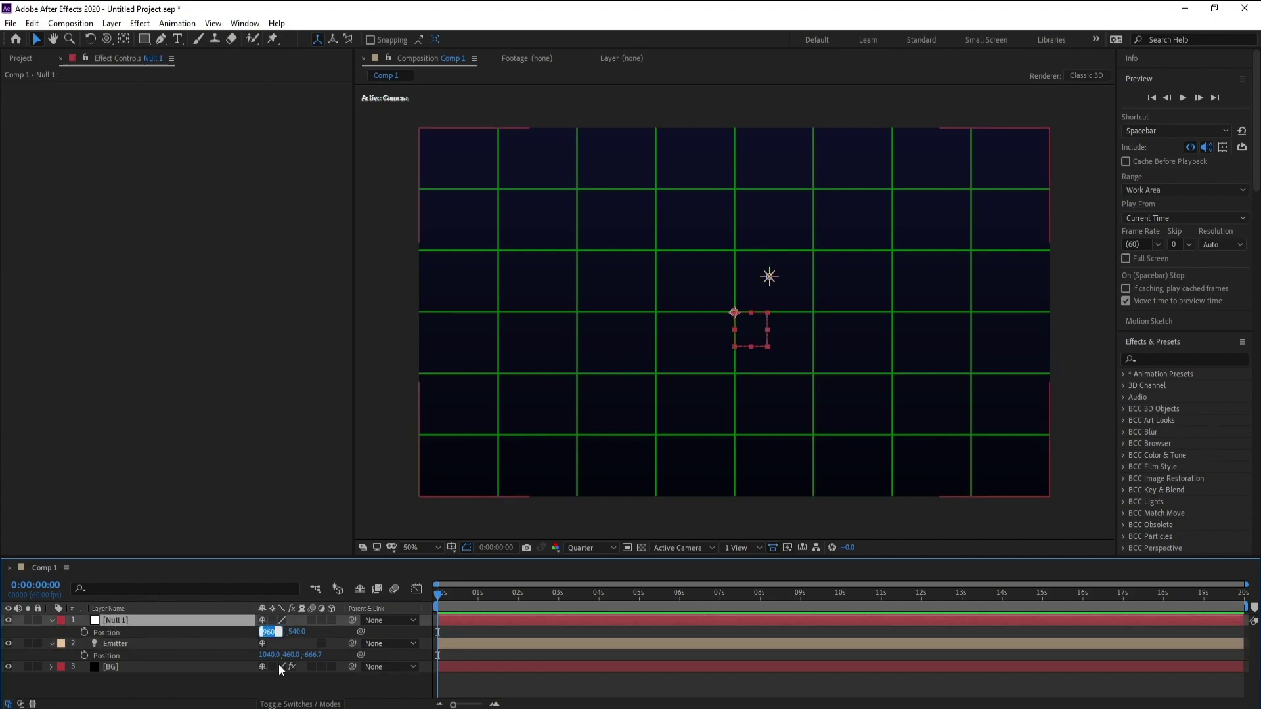
click(270, 655)
text(960)
click(287, 632)
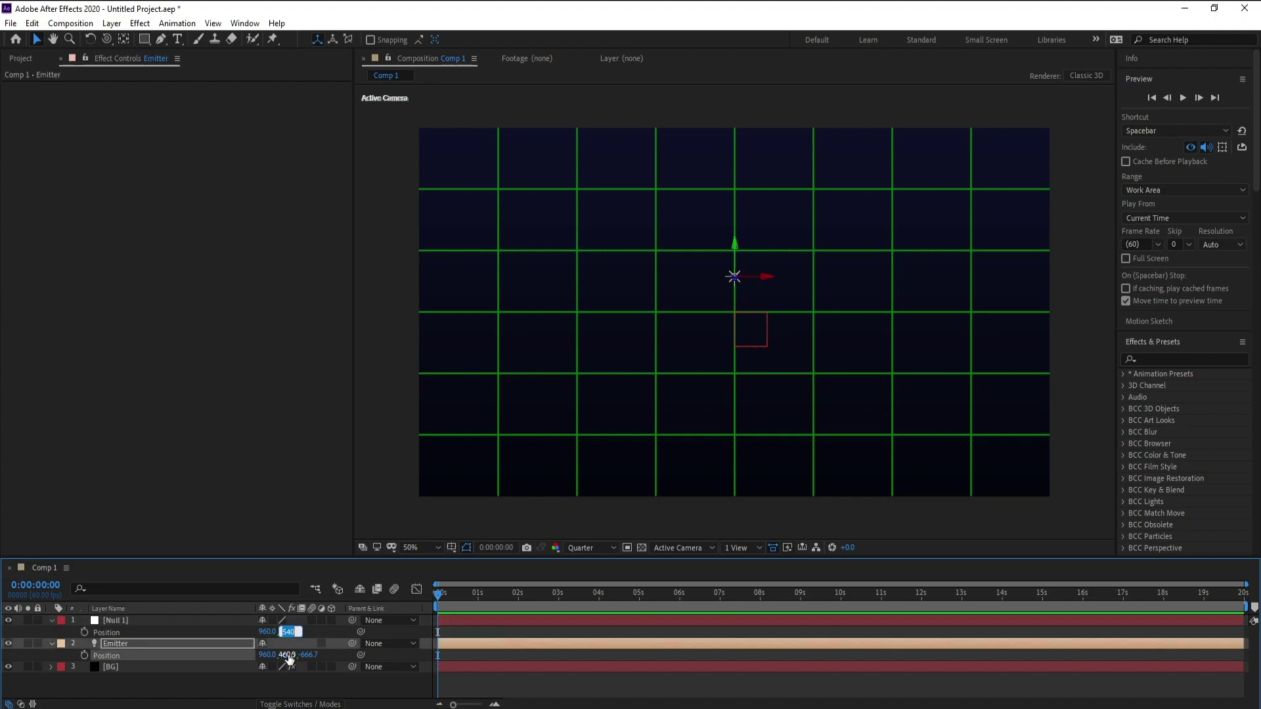
click(288, 655)
text(540)
key(Return)
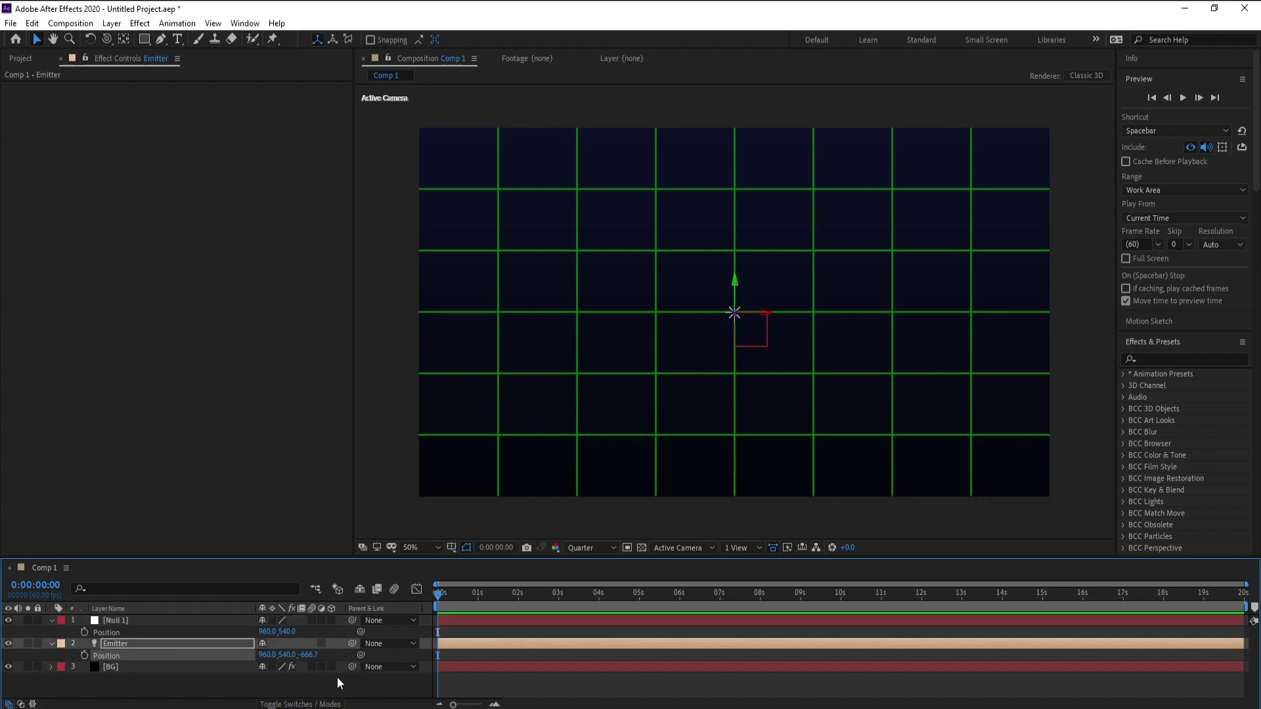
click(113, 643)
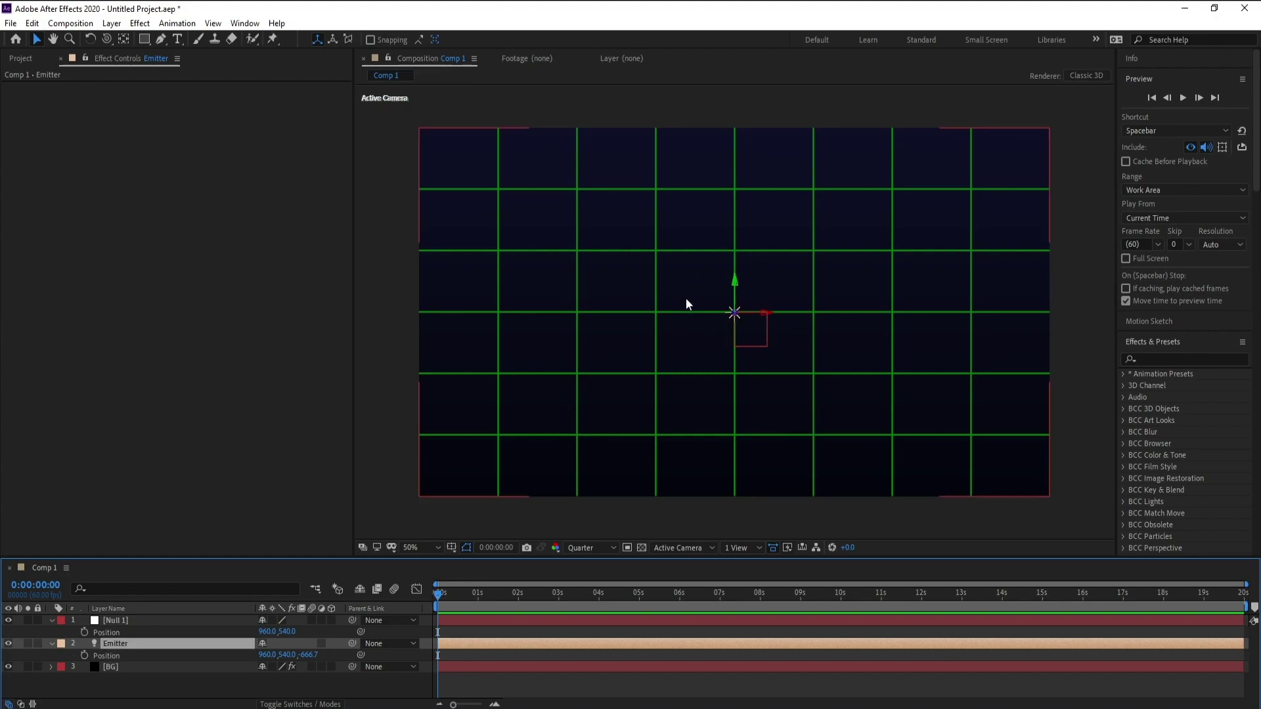
click(451, 549)
Hide the grid overlay and collapse both layers' properties.
click(469, 576)
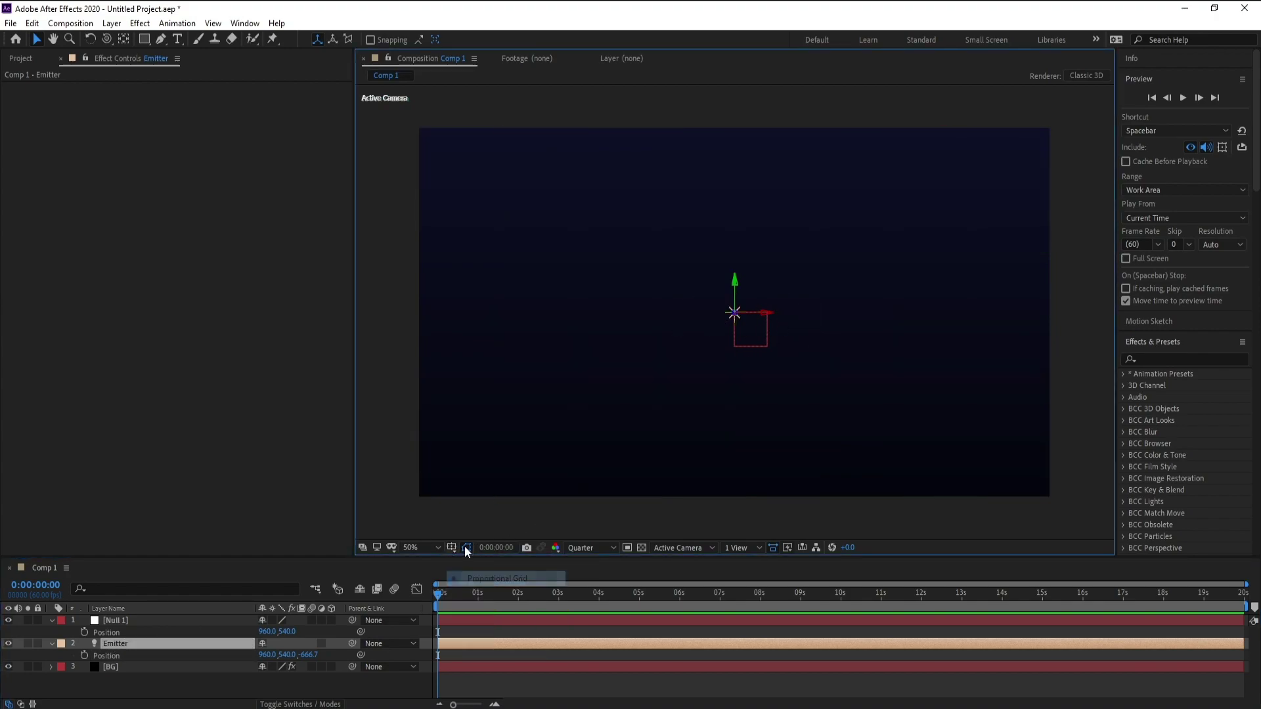
click(50, 628)
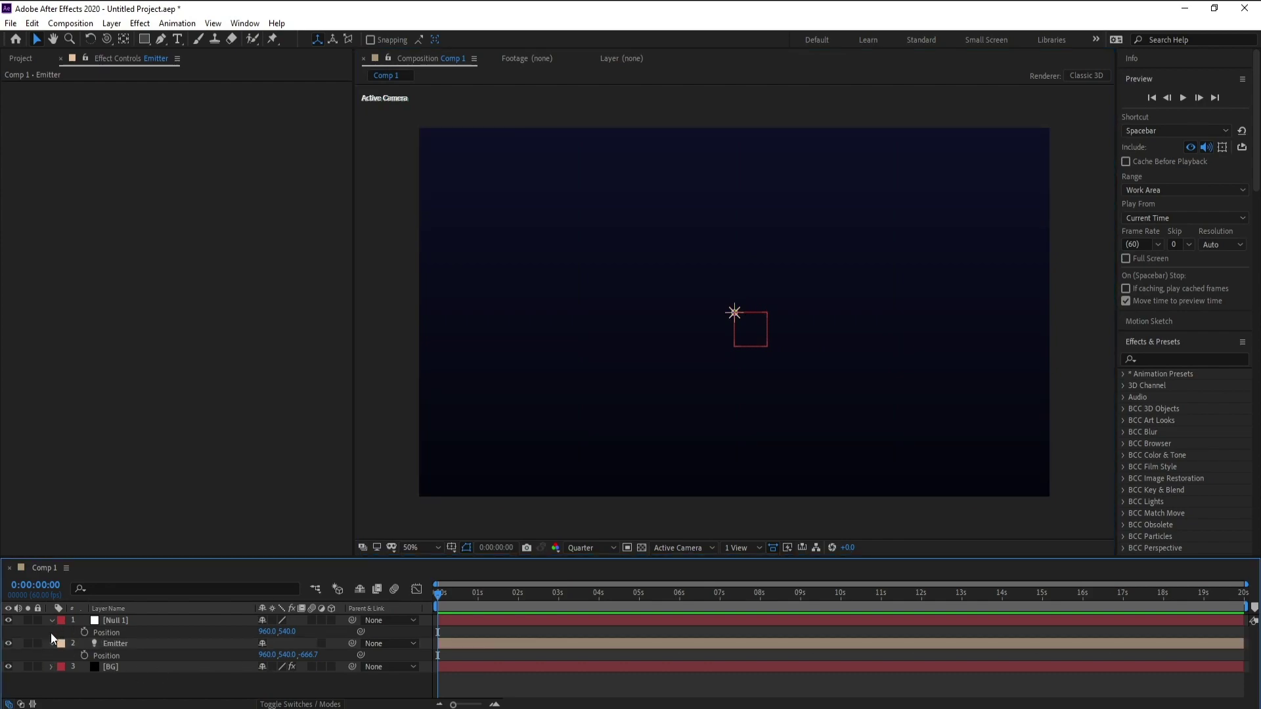
click(51, 625)
click(51, 632)
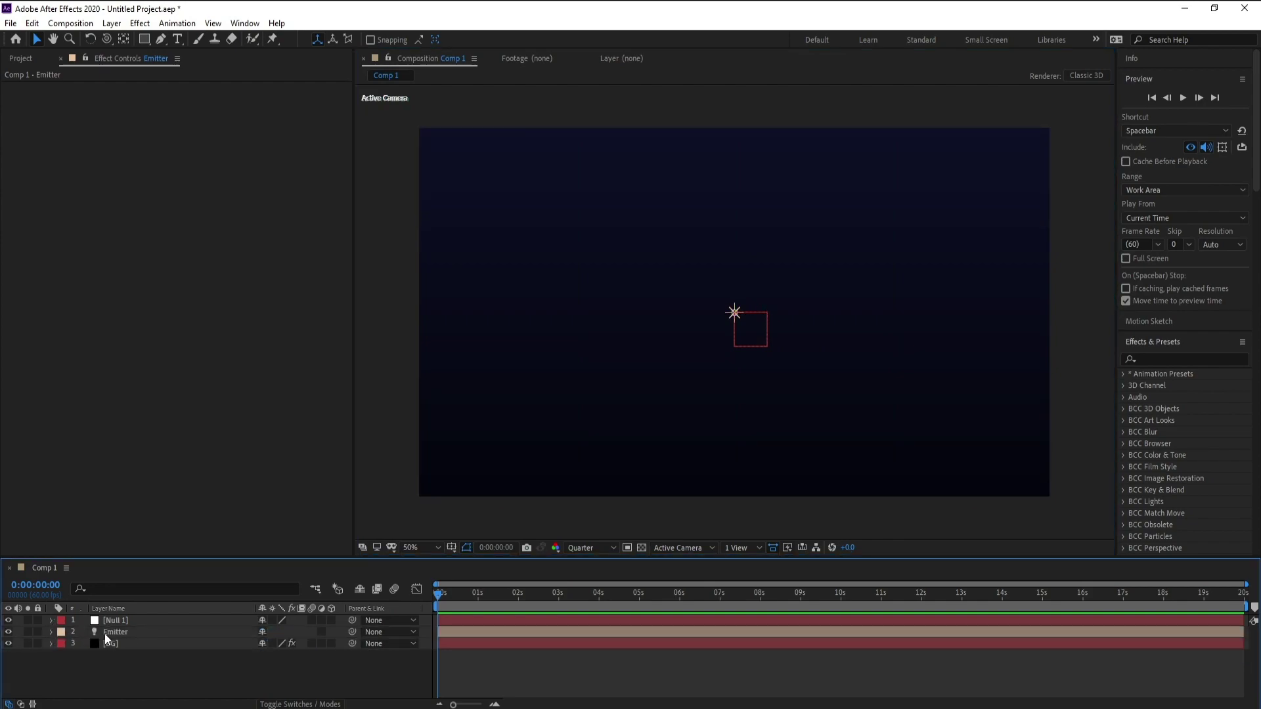
Pick-whip the Emitter light's parent to Null 1.
click(104, 633)
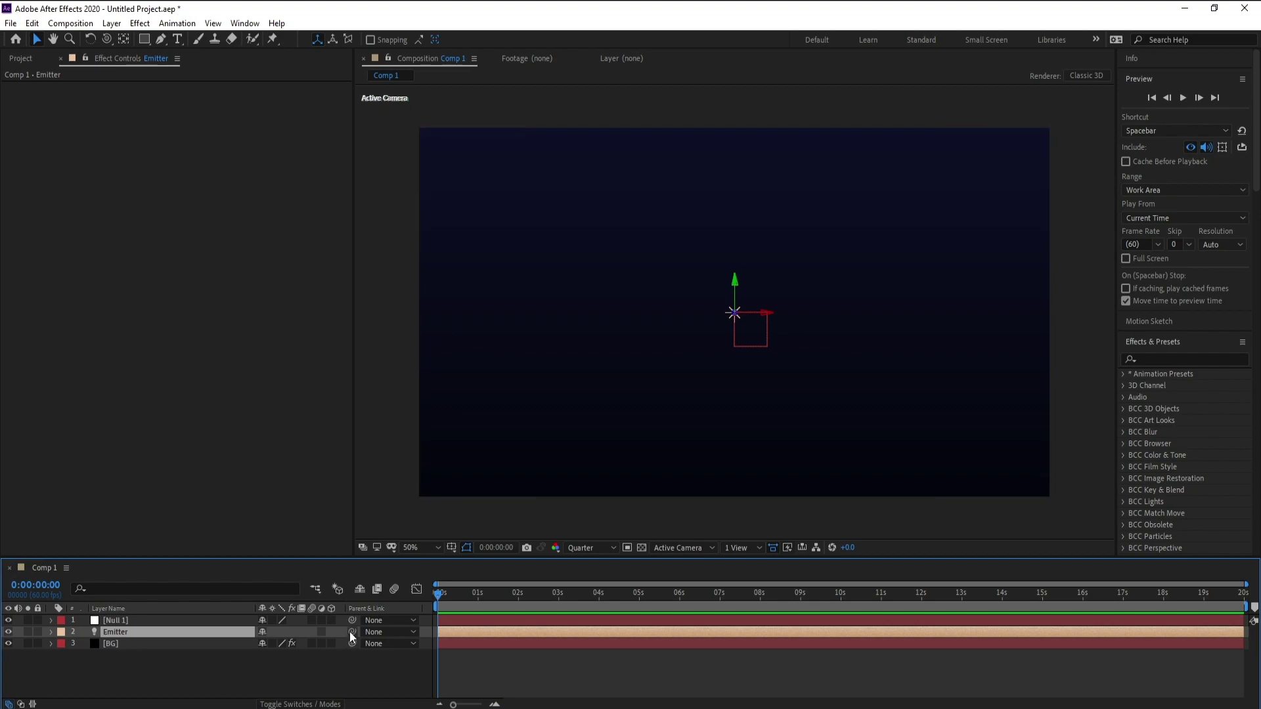
drag(352, 632, 113, 622)
click(113, 622)
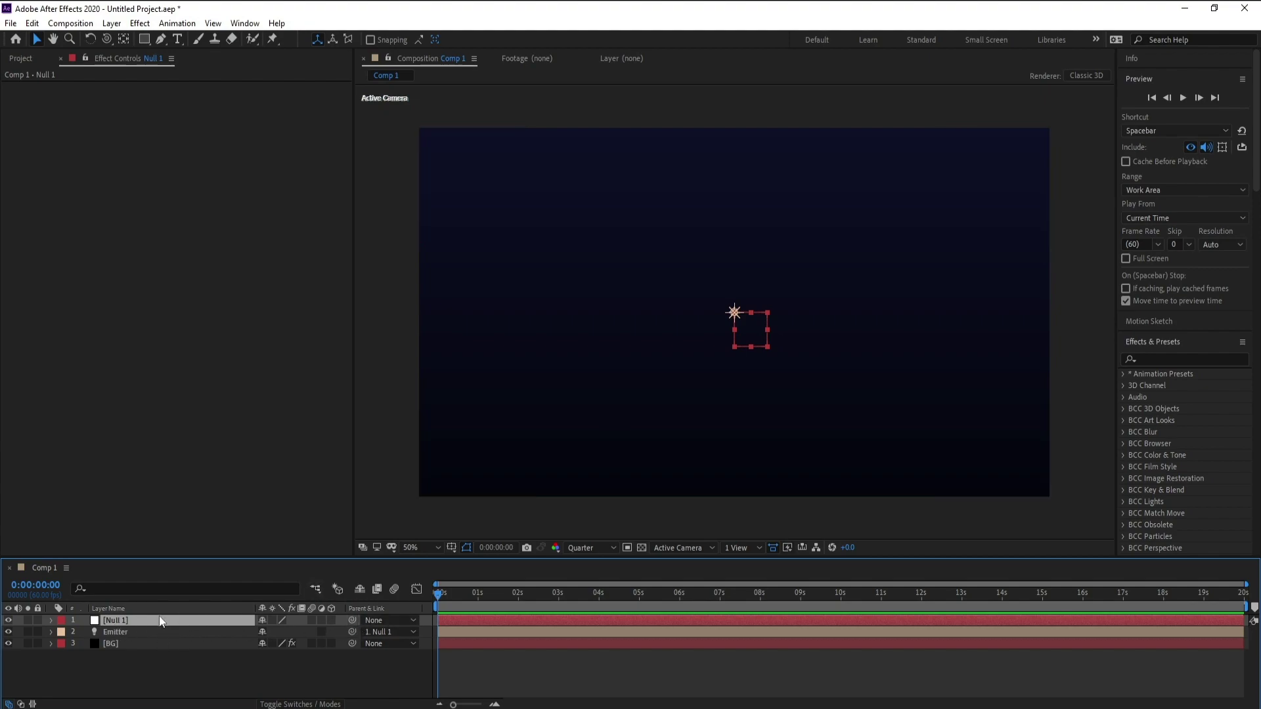
Make Null 1 a 3D layer, nudge it down, and save the project as gg.aep.
click(331, 620)
mouse_move(736, 283)
mouse_down()
mouse_move(728, 404)
mouse_move(728, 319)
mouse_move(738, 323)
mouse_up()
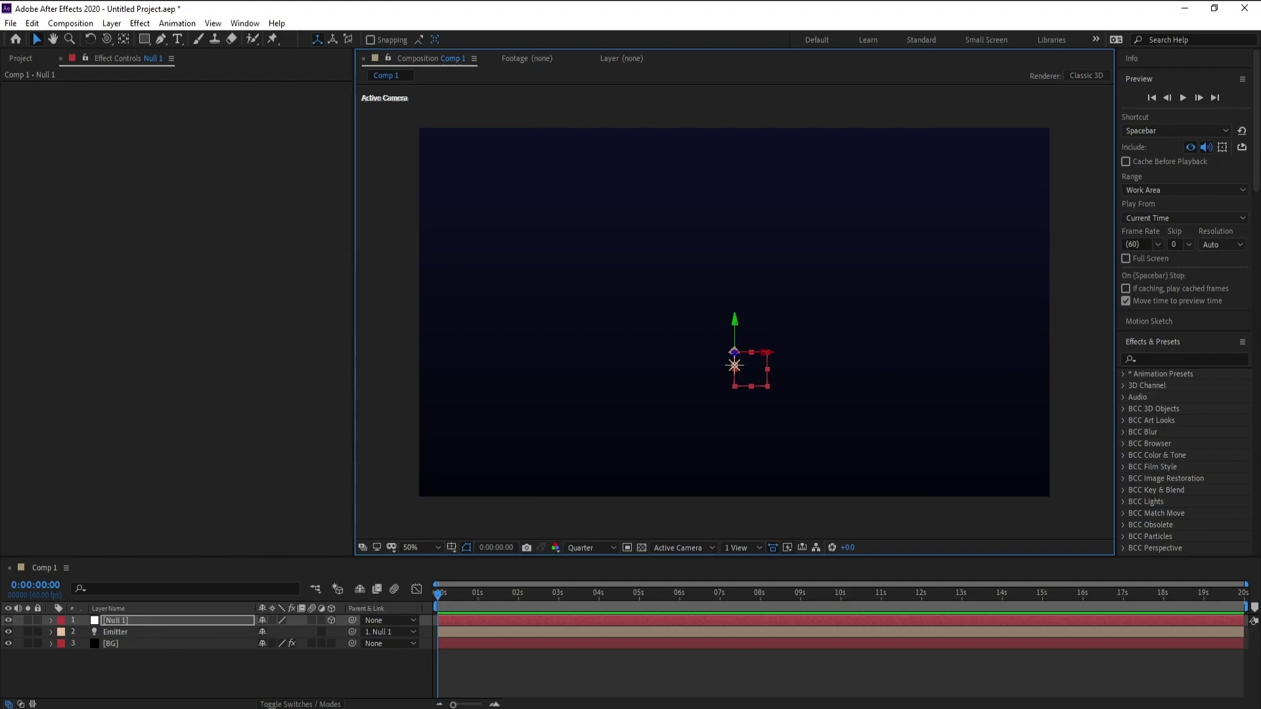
key(ctrl+s)
key(Return)
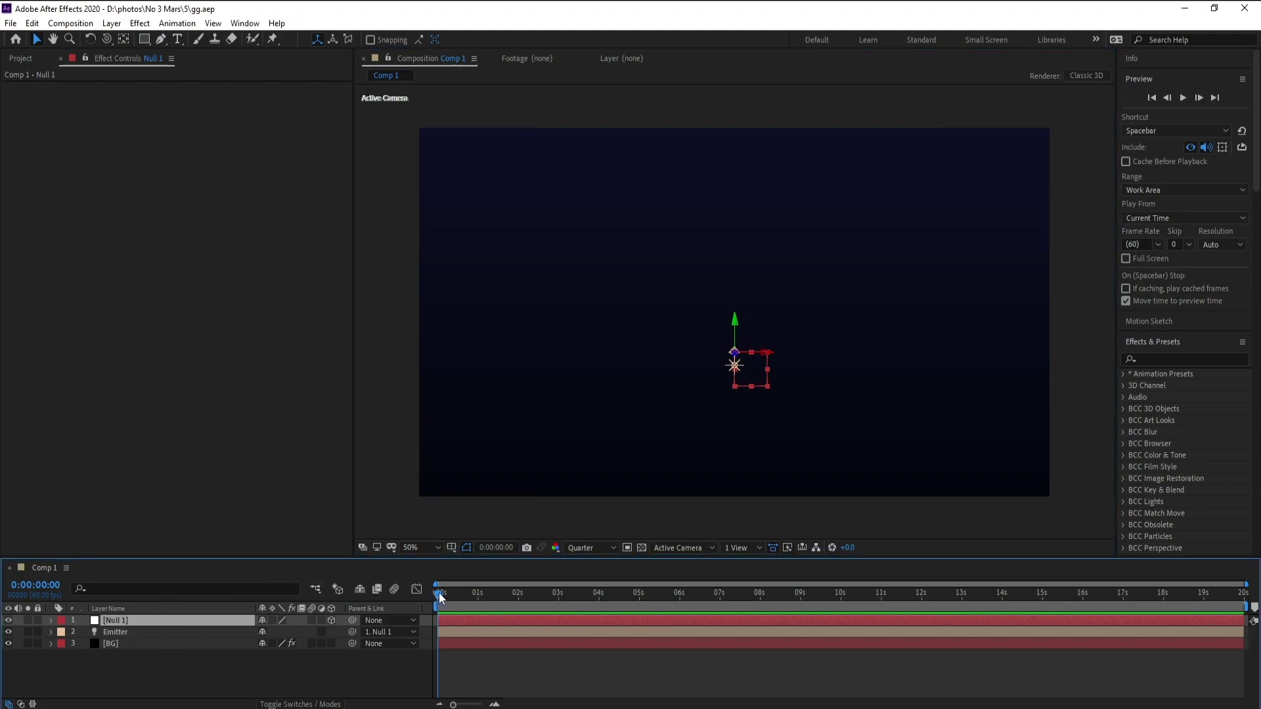
At 0 s, lower Null 1 to 960, 998 and set a starting Position keyframe.
drag(444, 598, 422, 601)
key(p)
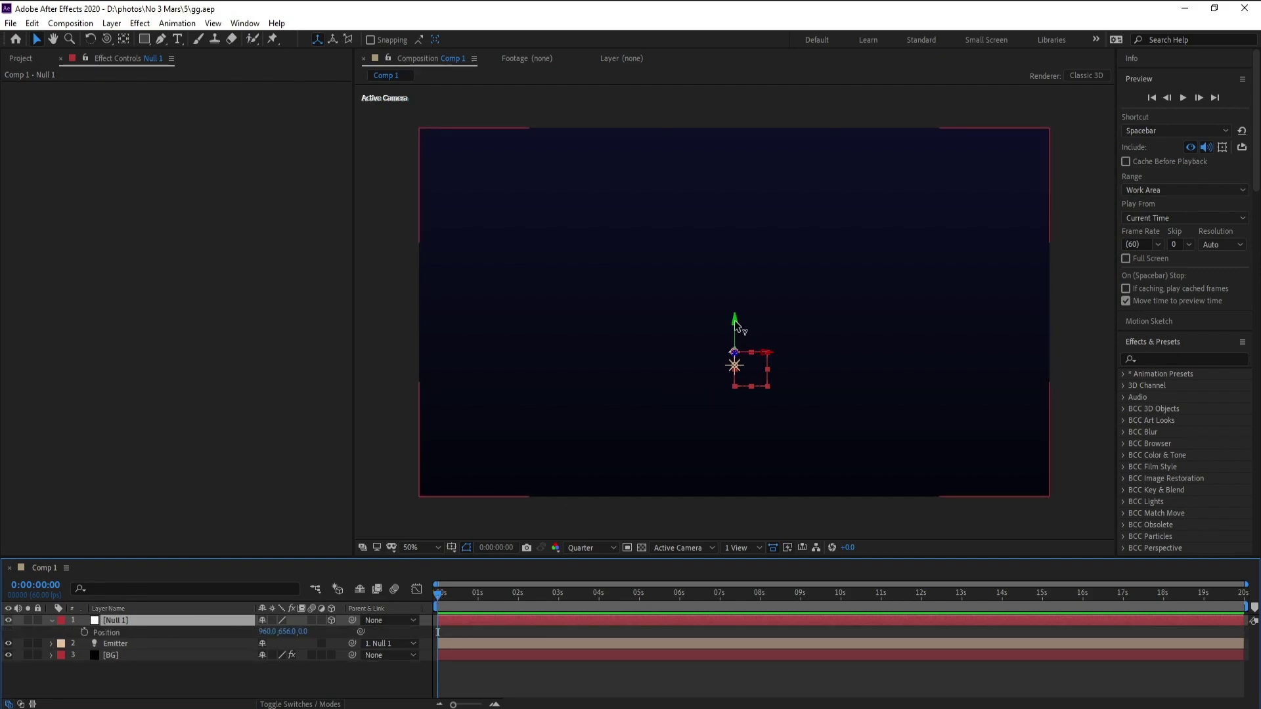
drag(736, 322, 736, 439)
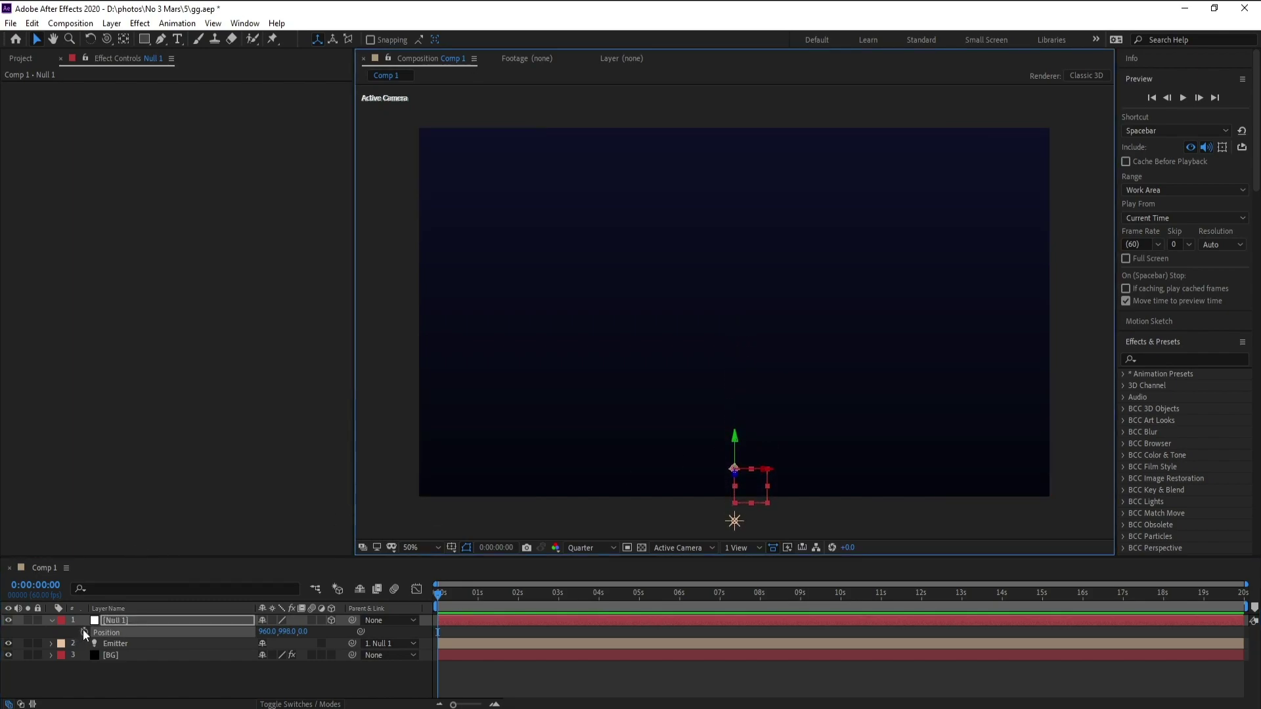
click(84, 632)
drag(438, 599, 801, 605)
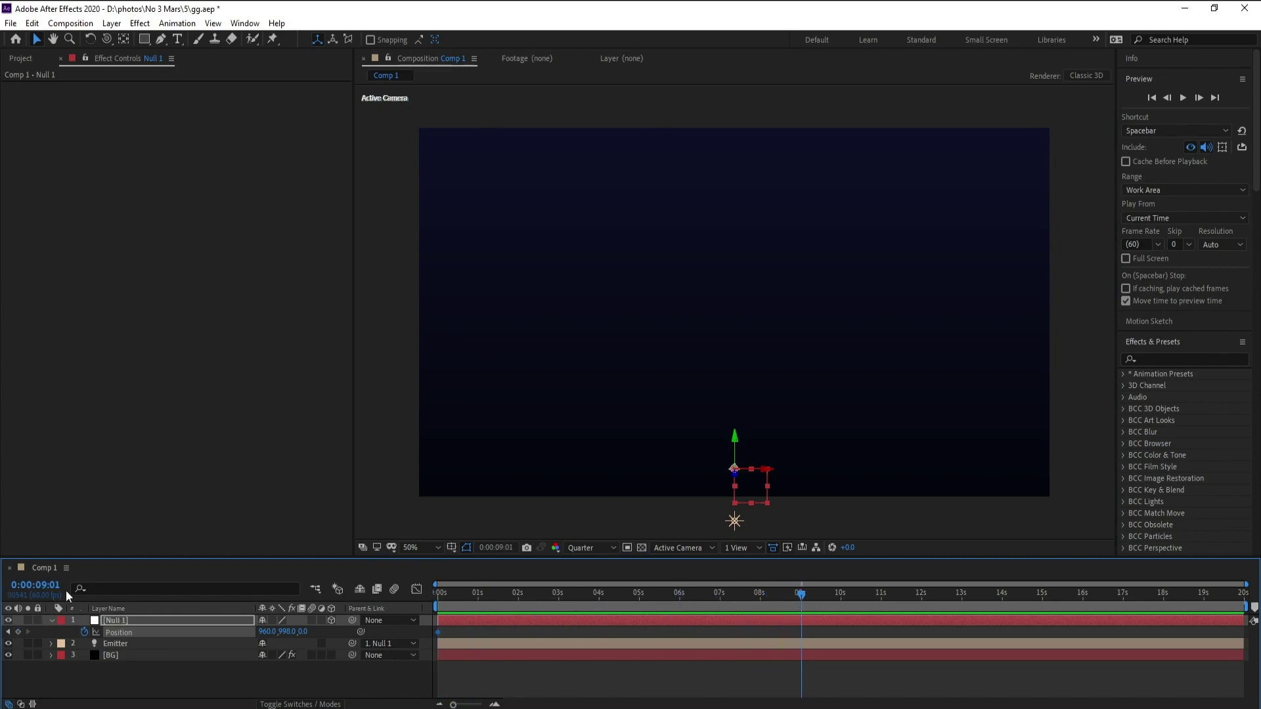
At exactly 9 s, raise Null 1 to 960, 56 for a second Position keyframe.
drag(454, 705, 532, 704)
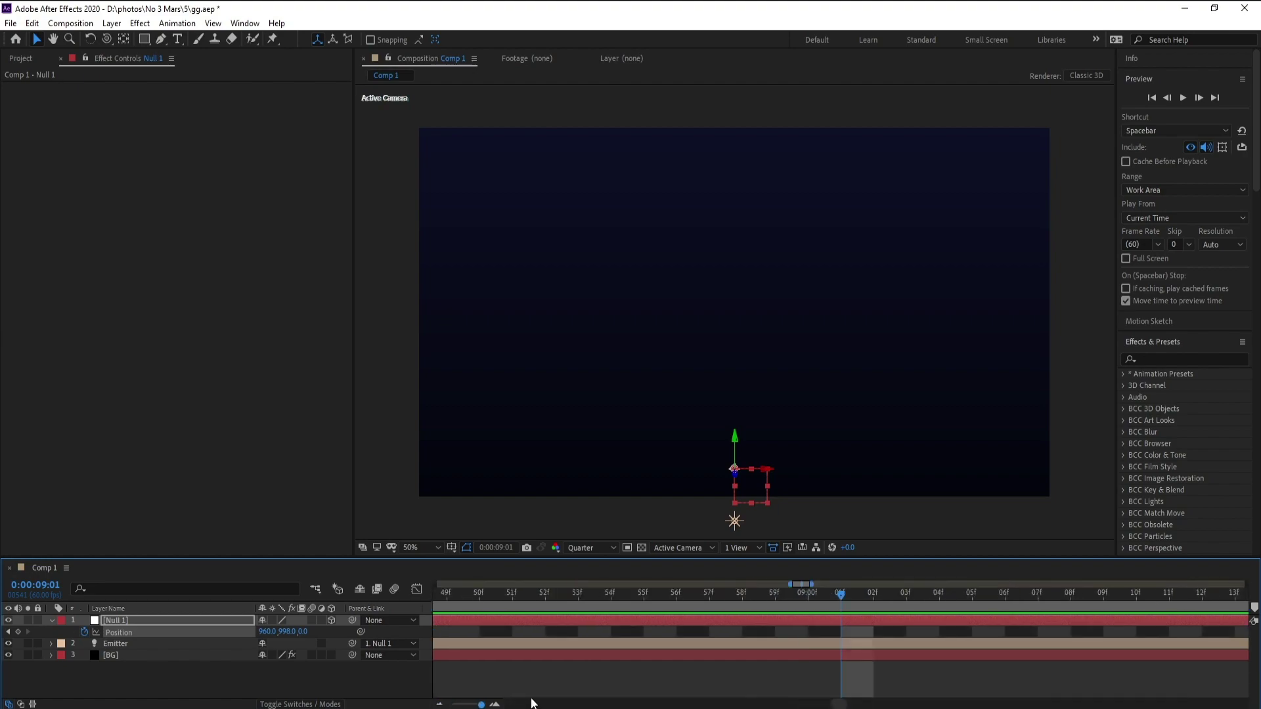
click(812, 598)
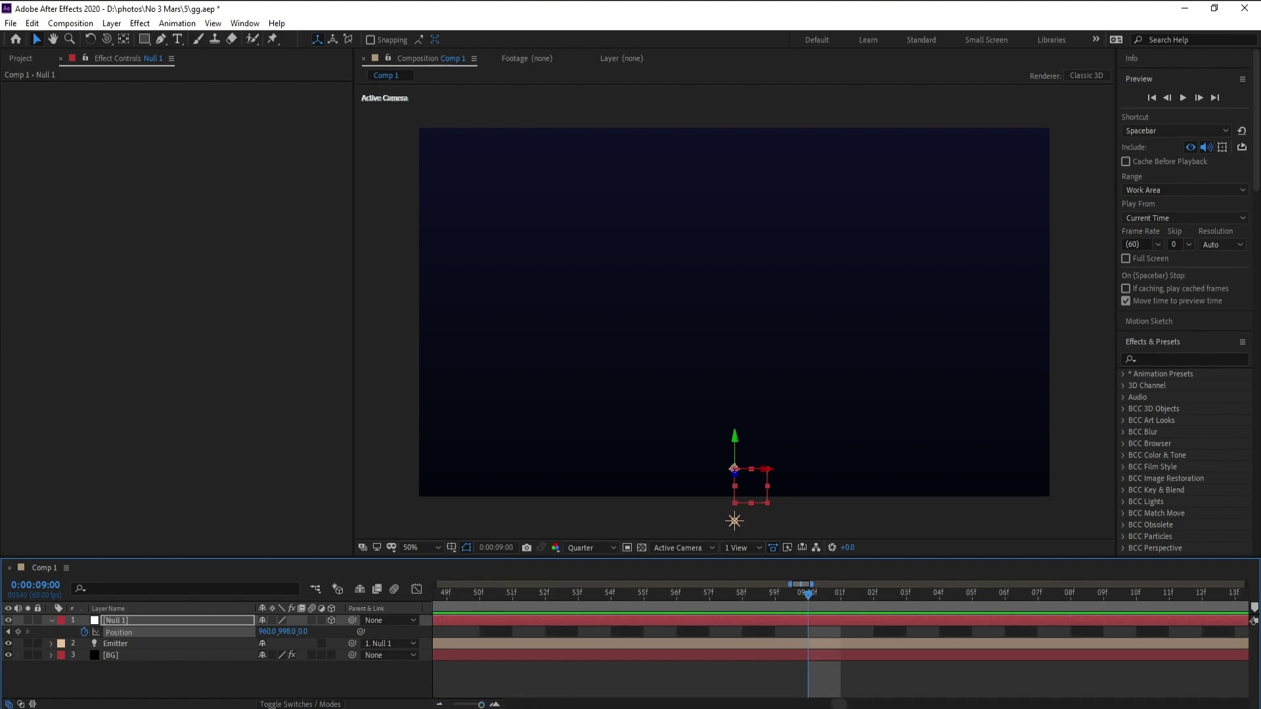
key(semicolon)
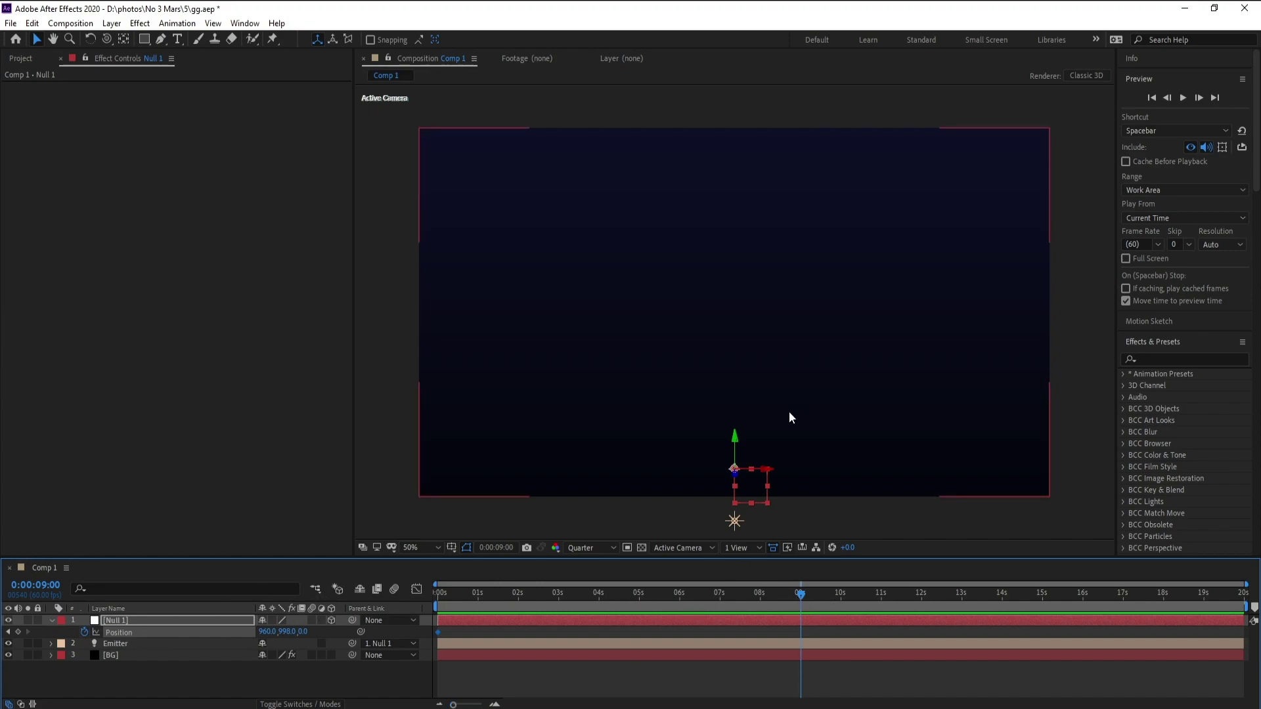
drag(737, 443, 744, 125)
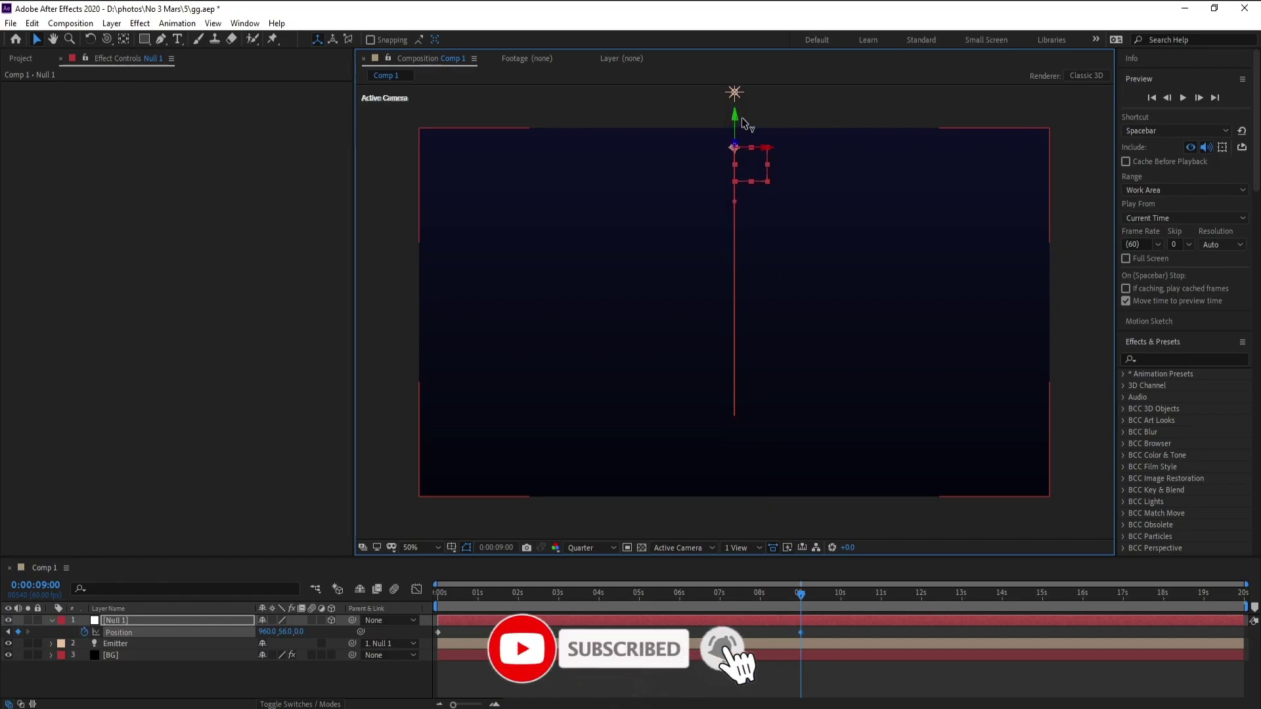
drag(801, 593, 438, 593)
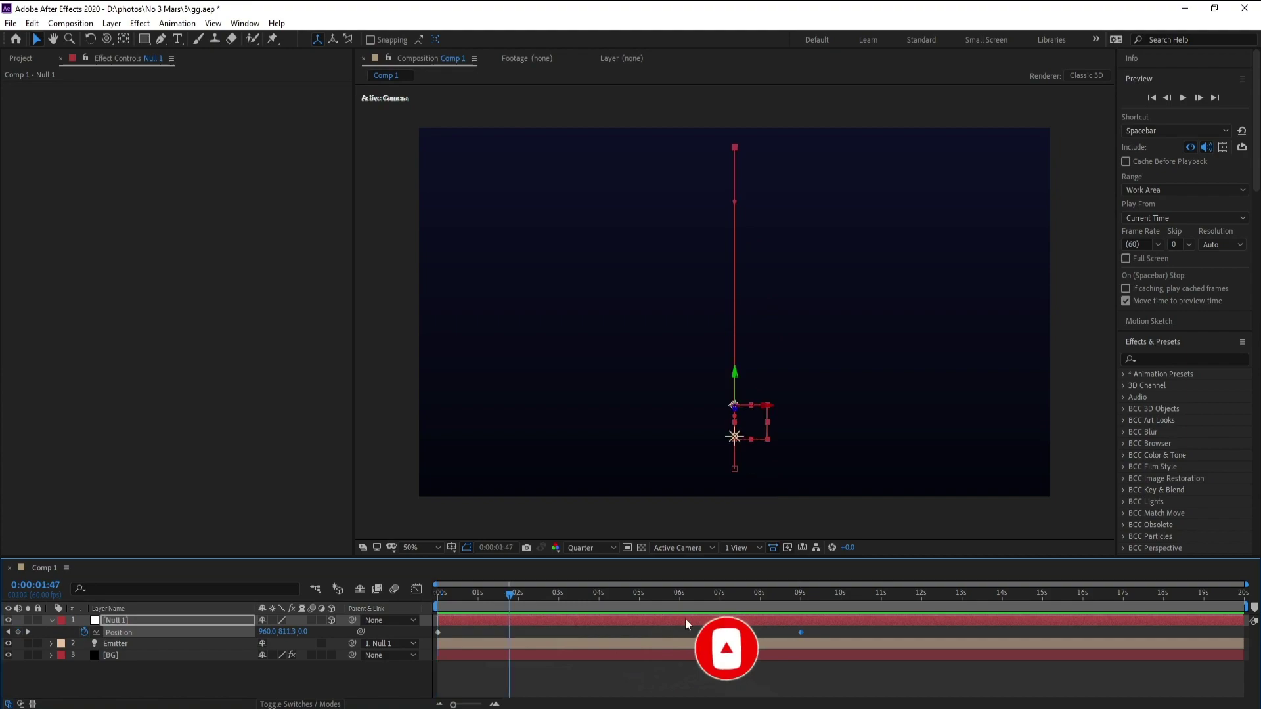
click(133, 622)
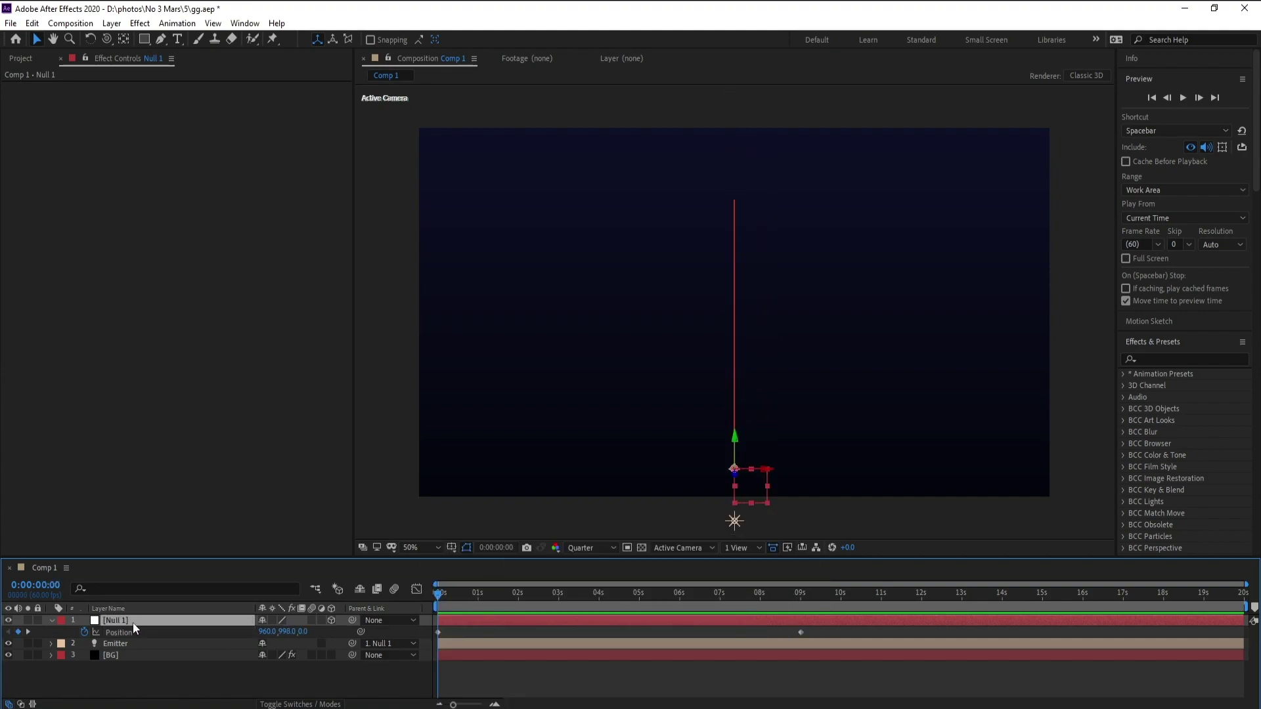
Keyframe Null 1's Y Rotation from 0 at 0 s to 3x+0° at 9 s.
key(shift+r)
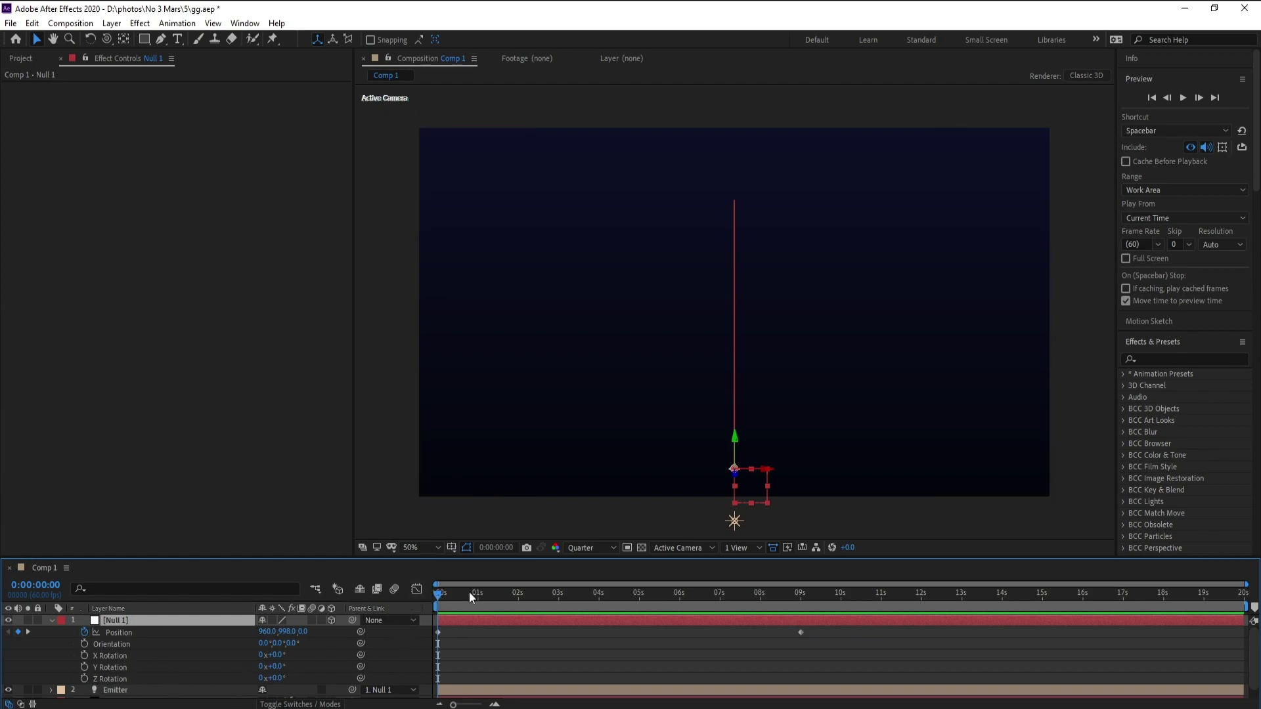
click(84, 668)
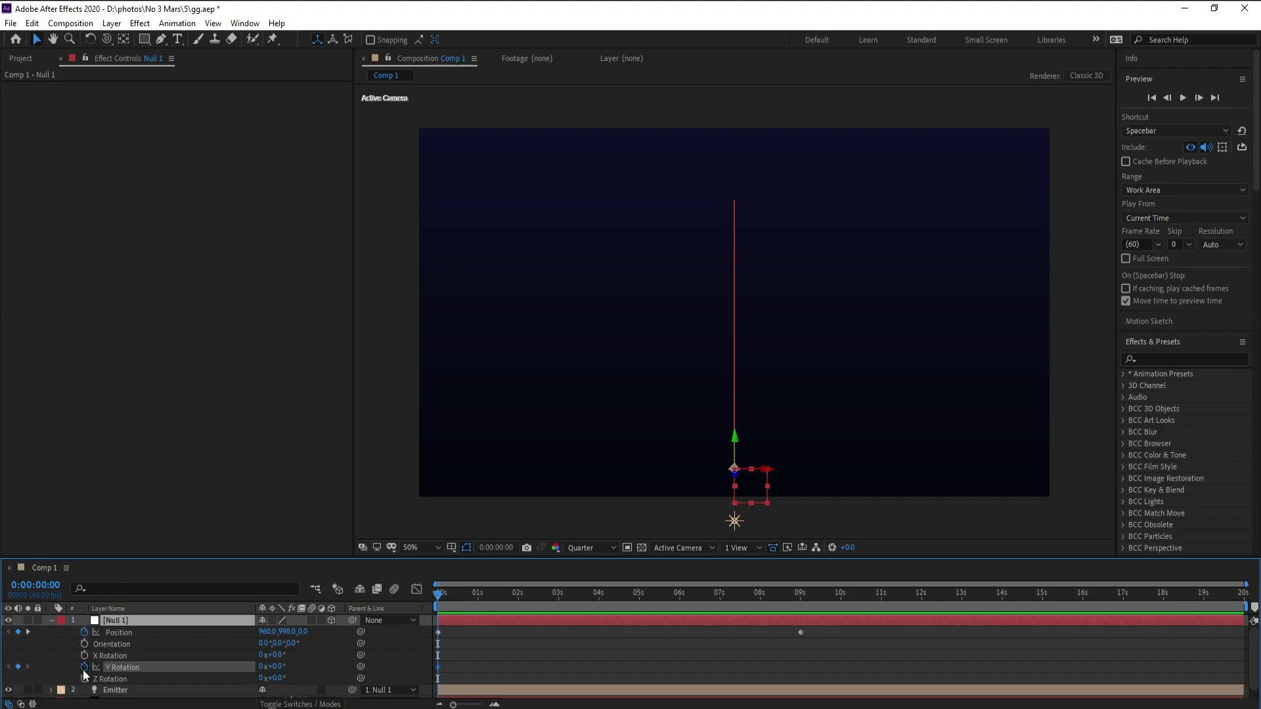
click(800, 603)
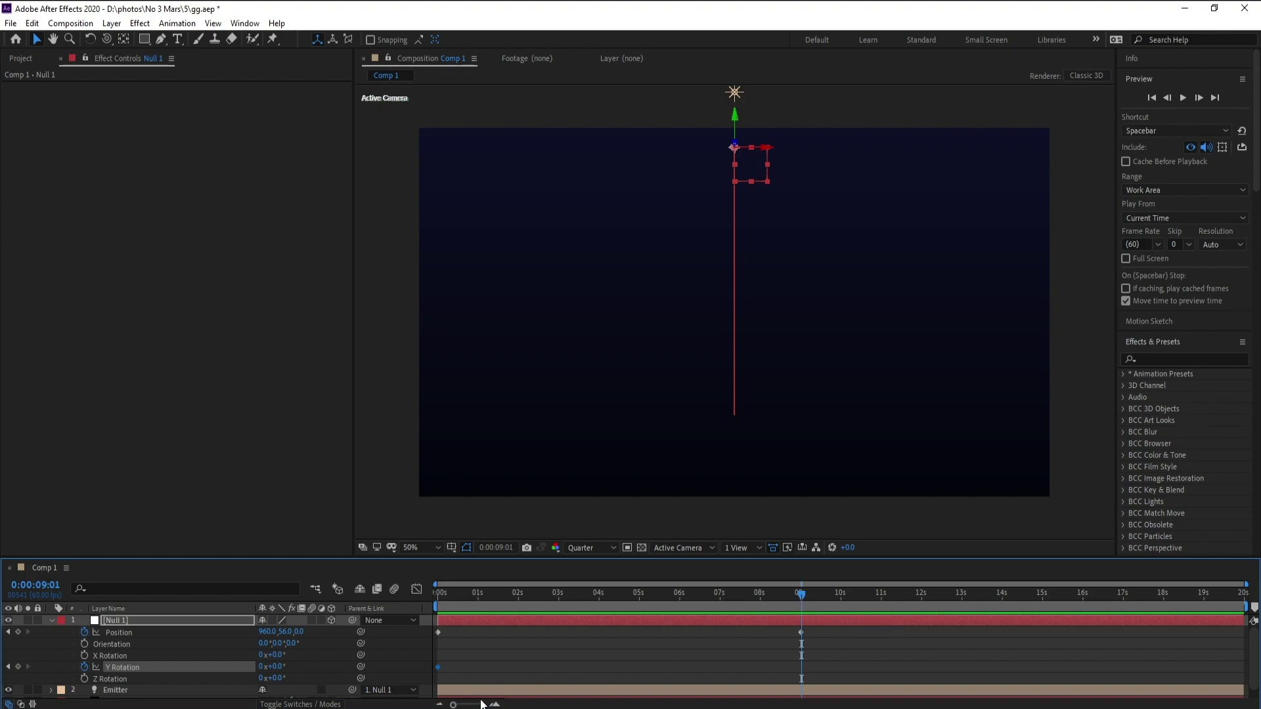
scroll(785, 610, up, 6)
click(806, 594)
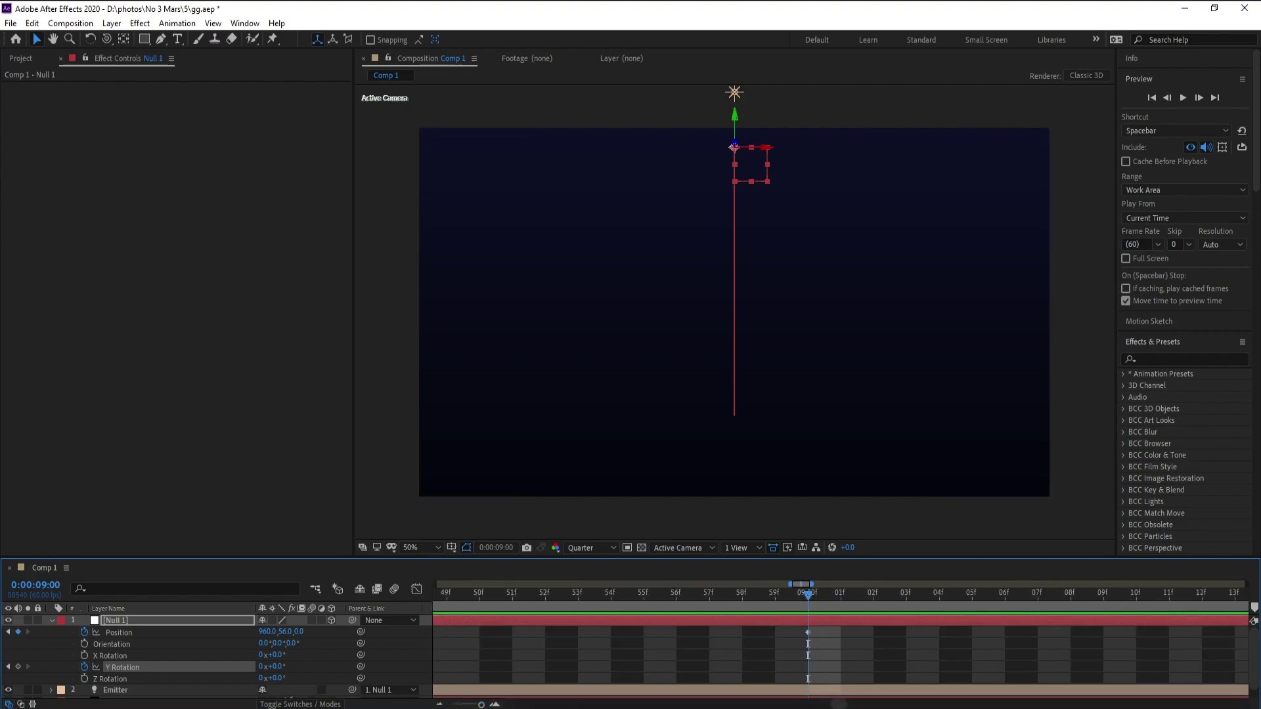
key(semicolon)
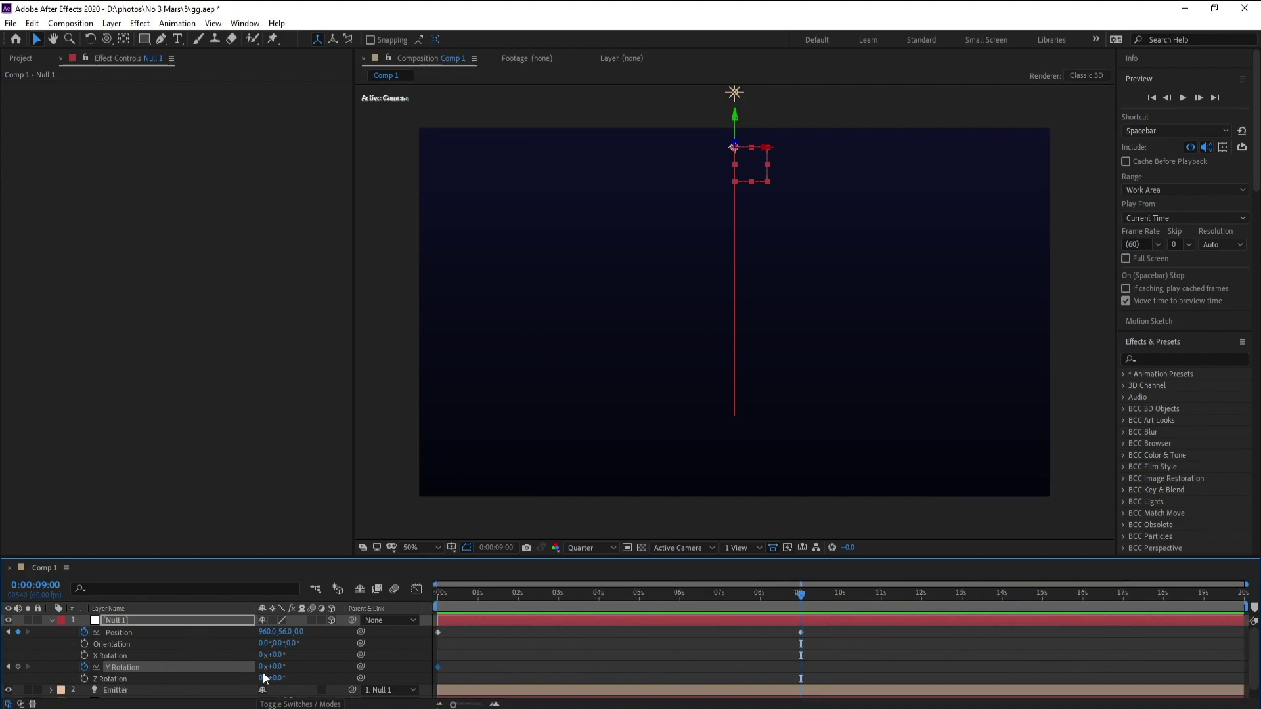
click(262, 667)
text(3)
key(Return)
Collapse Null 1 and scrub the timeline to preview the emitter's spiral.
mouse_move(800, 598)
mouse_down()
mouse_move(440, 611)
mouse_move(619, 610)
mouse_move(582, 621)
mouse_up()
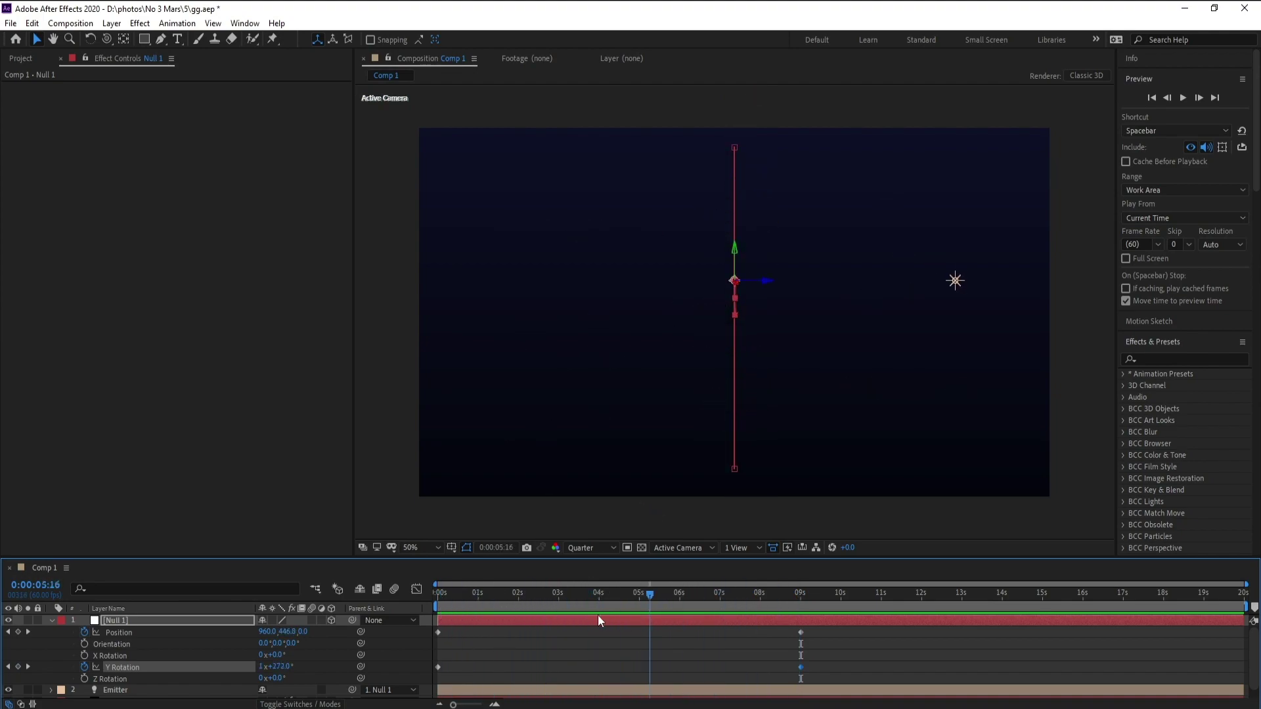
click(52, 622)
click(119, 664)
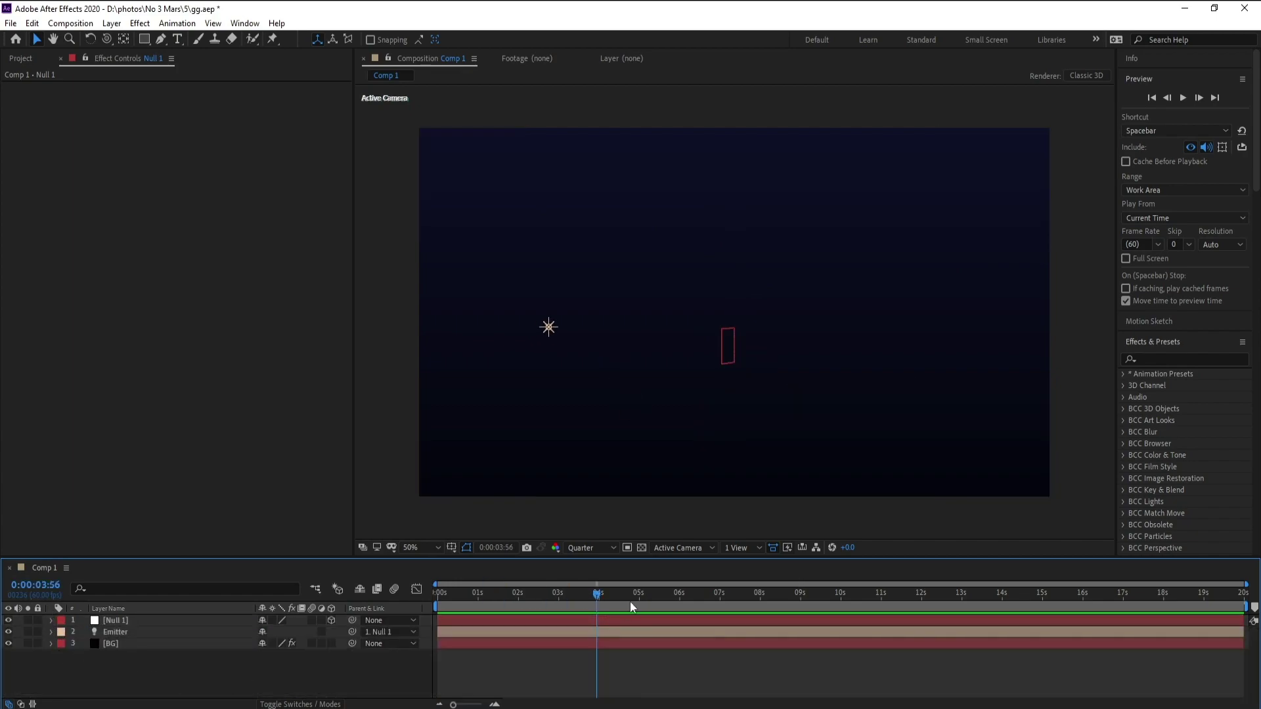
drag(629, 602, 539, 604)
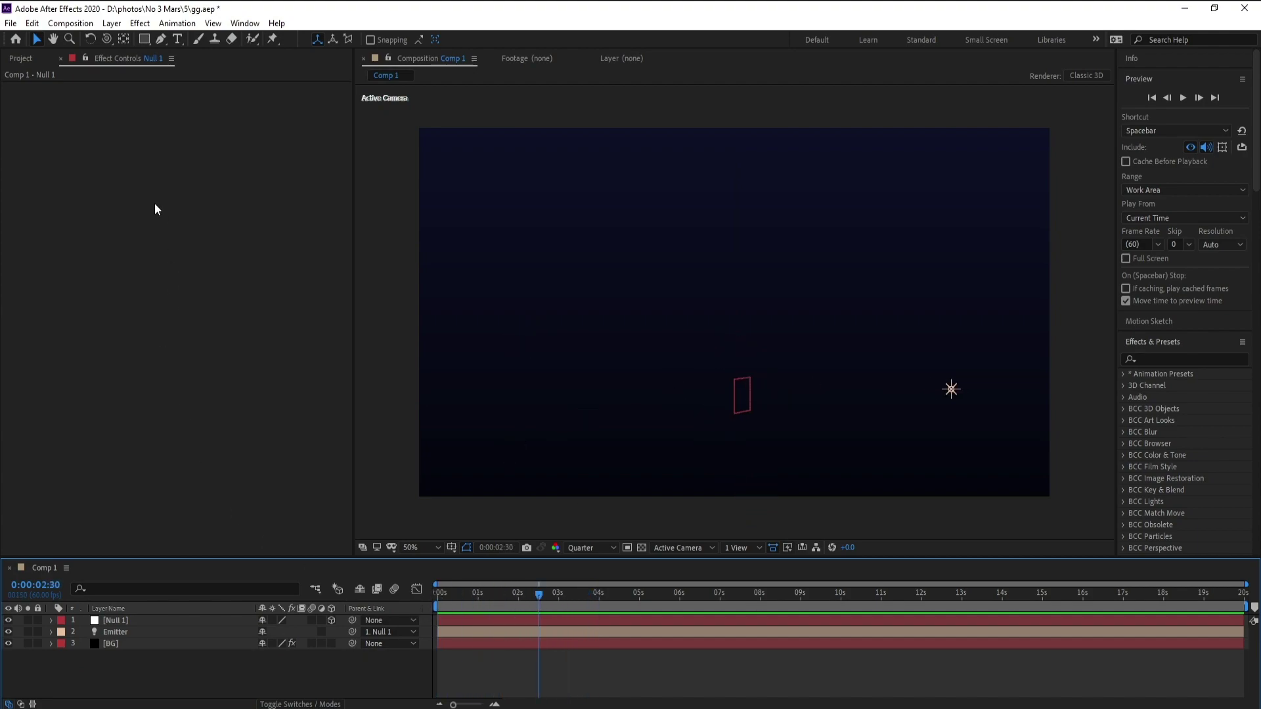
Create a new solid layer named Particular.
click(111, 23)
mouse_move(131, 37)
click(375, 53)
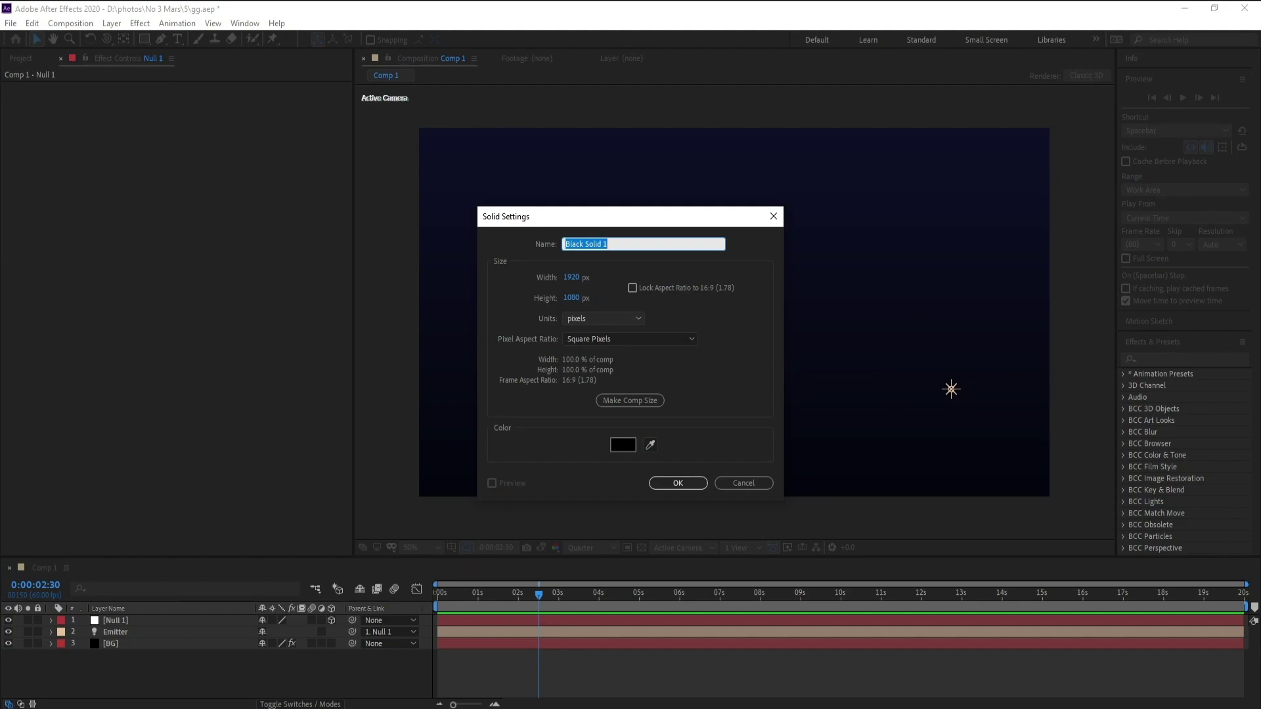
text(Particular)
key(Return)
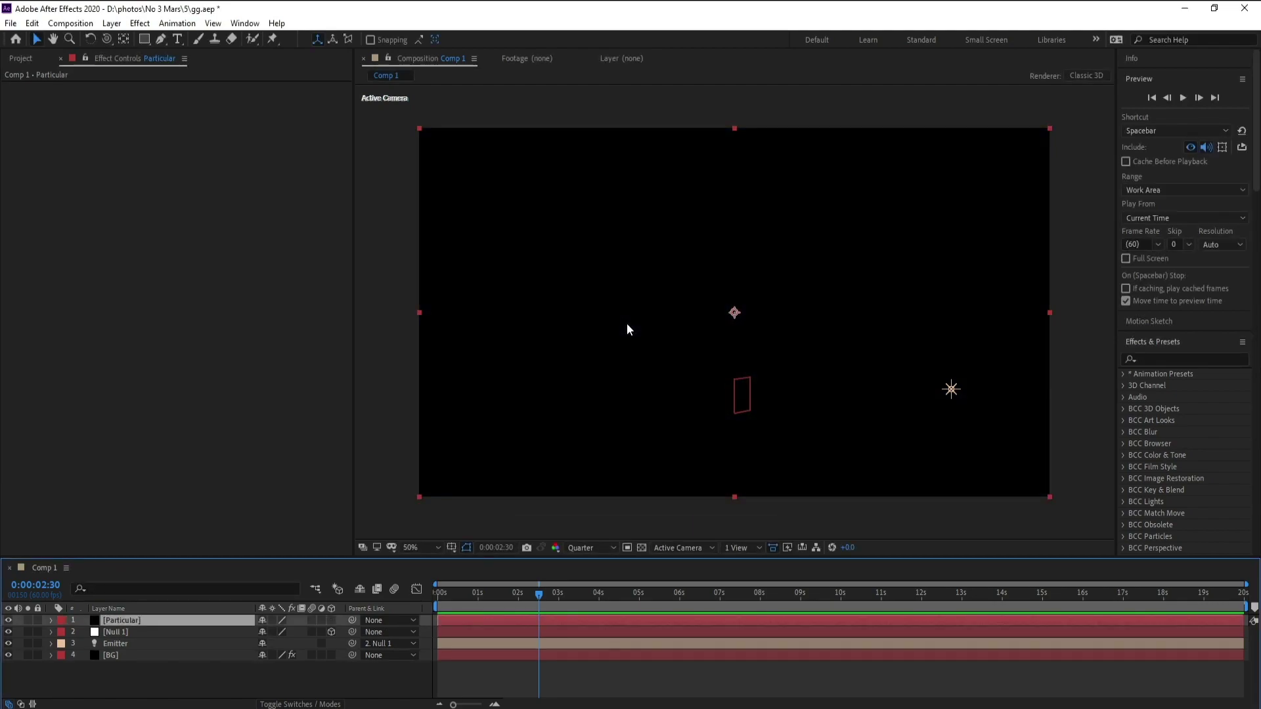
Apply RG Trapcode > Particular to the Particular solid.
click(140, 23)
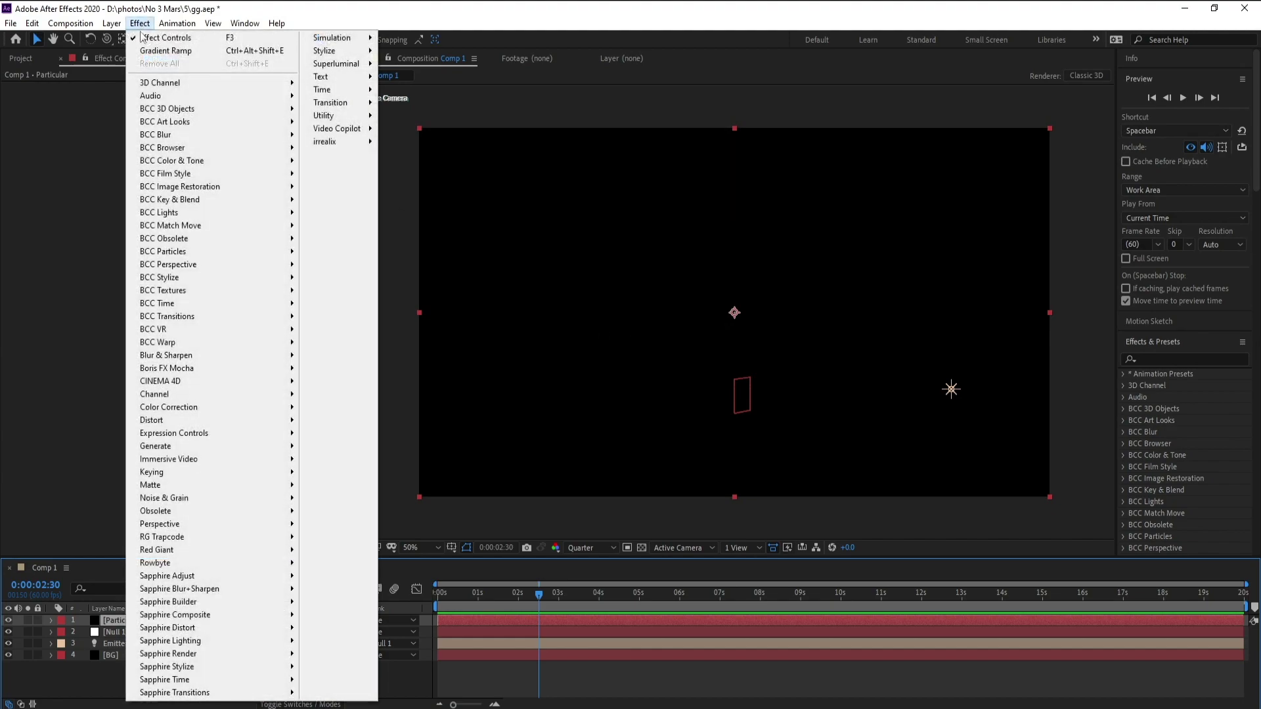
mouse_move(238, 536)
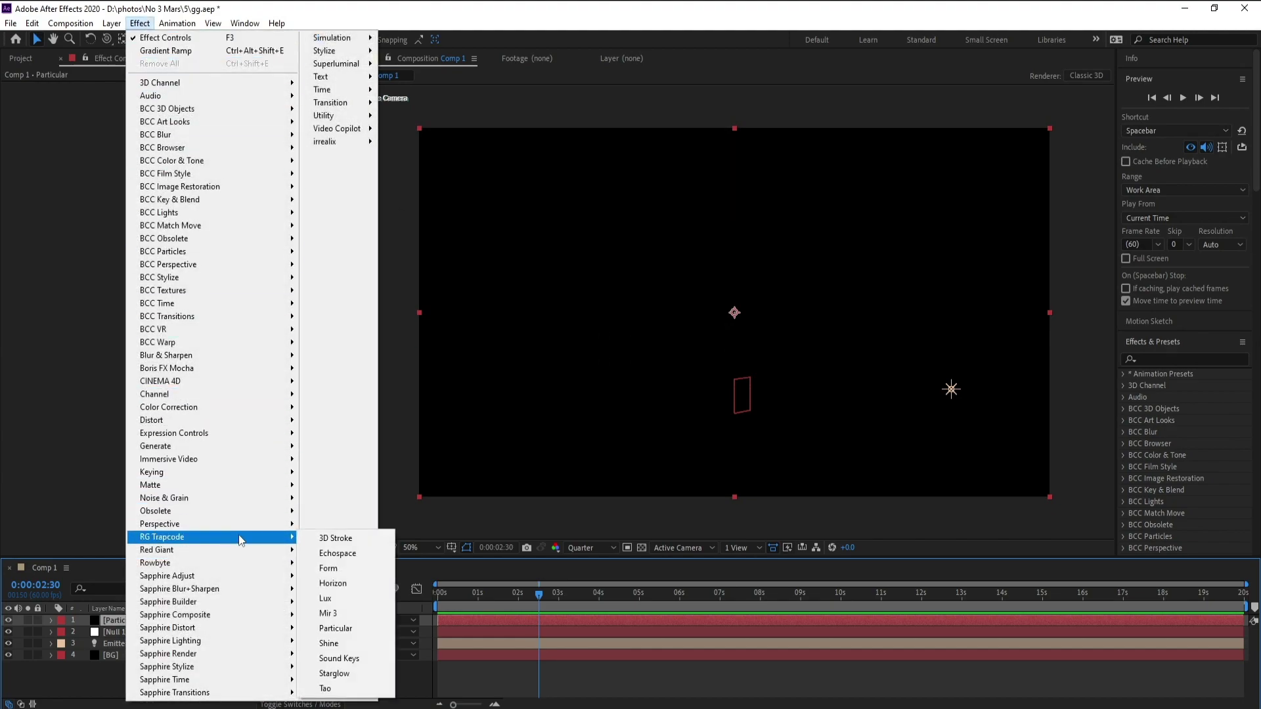
click(340, 626)
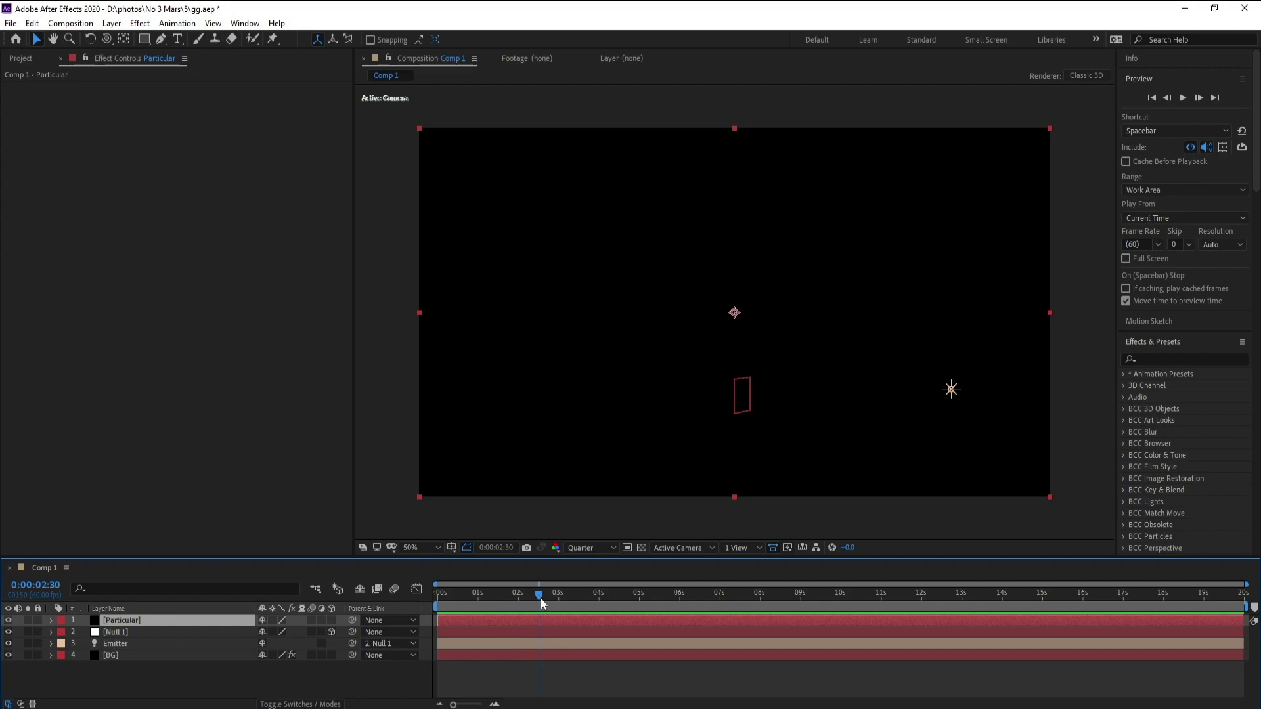
Move the current time to 3:31 and set the preview to full resolution.
click(572, 593)
click(573, 592)
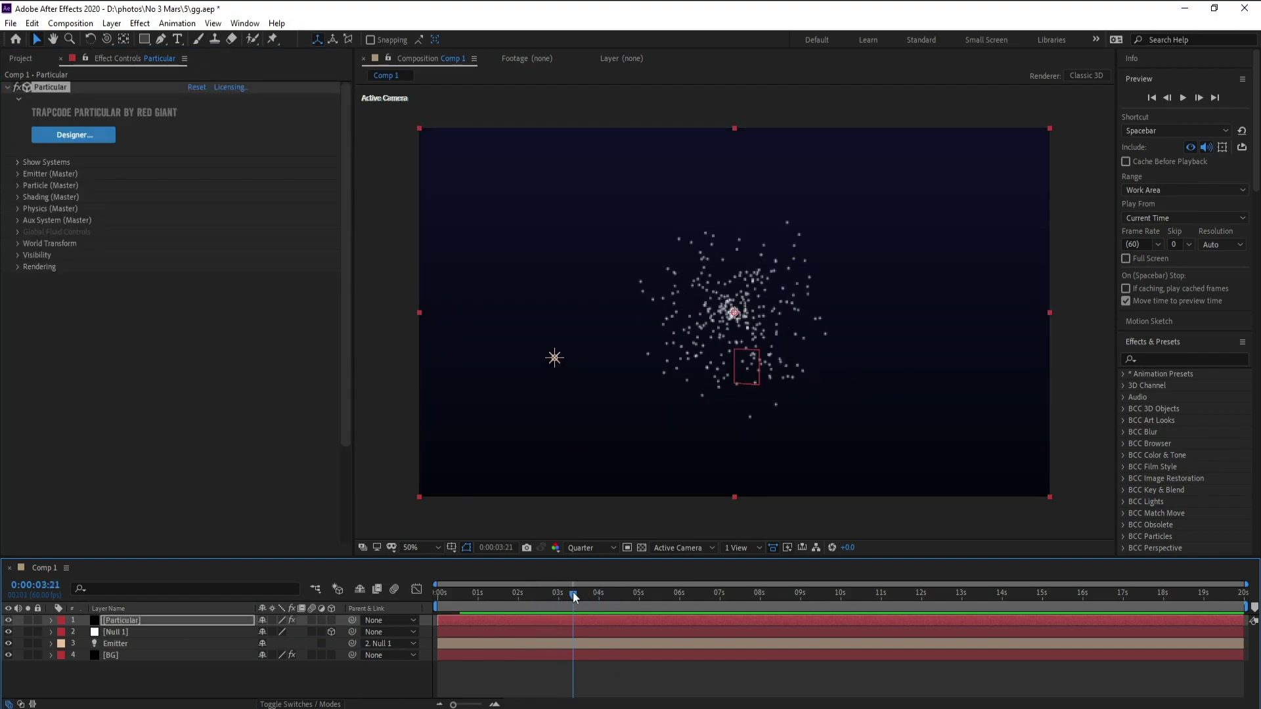
click(591, 548)
click(586, 573)
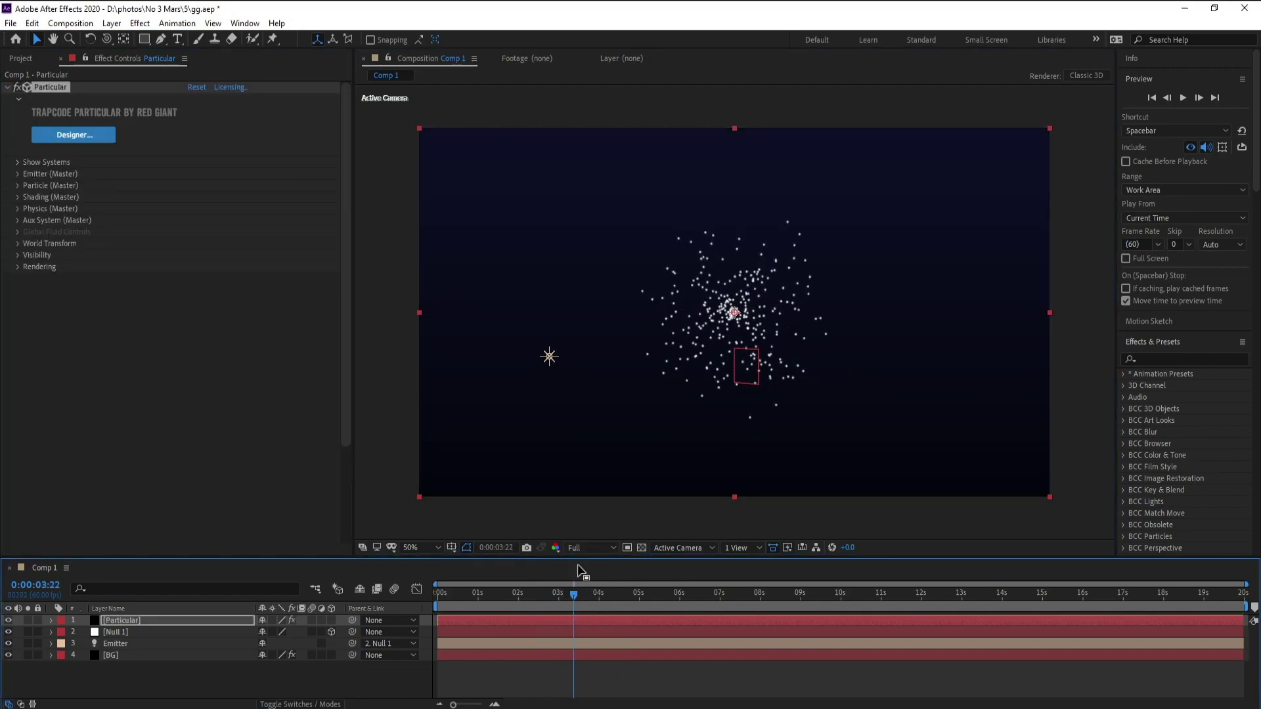
click(579, 597)
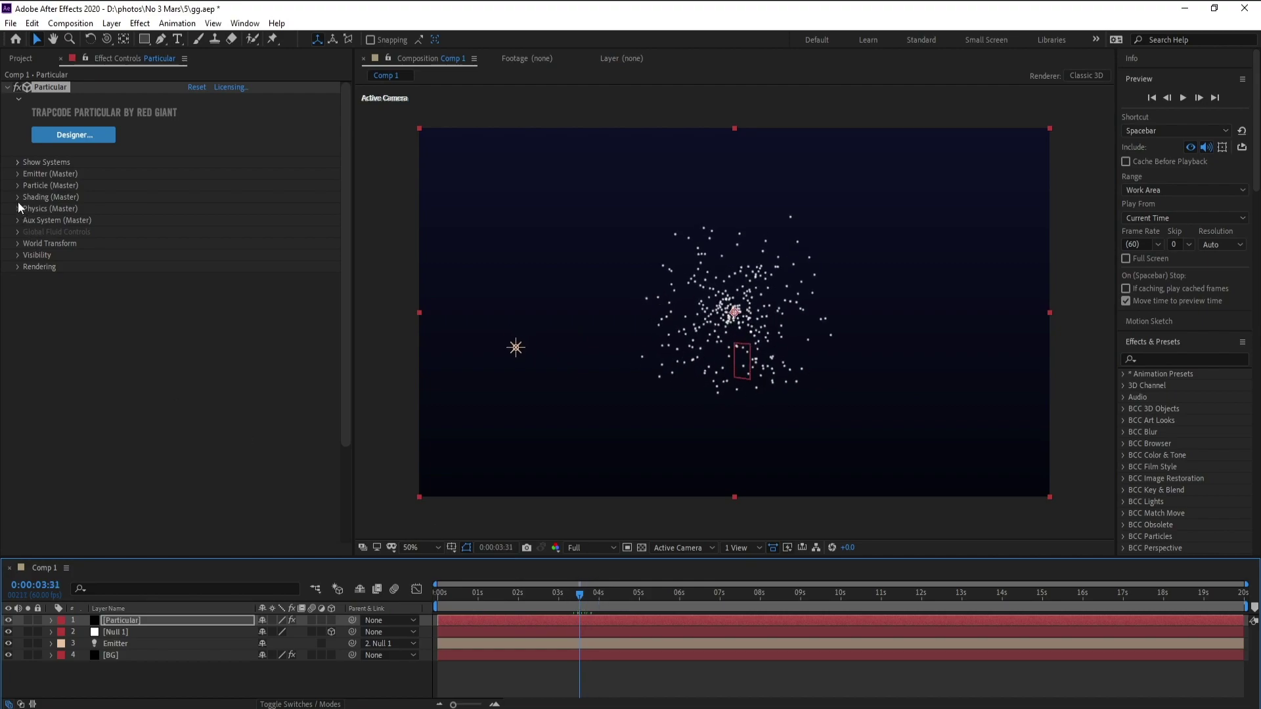
Set Particular's Emitter Type to Light(s).
click(21, 176)
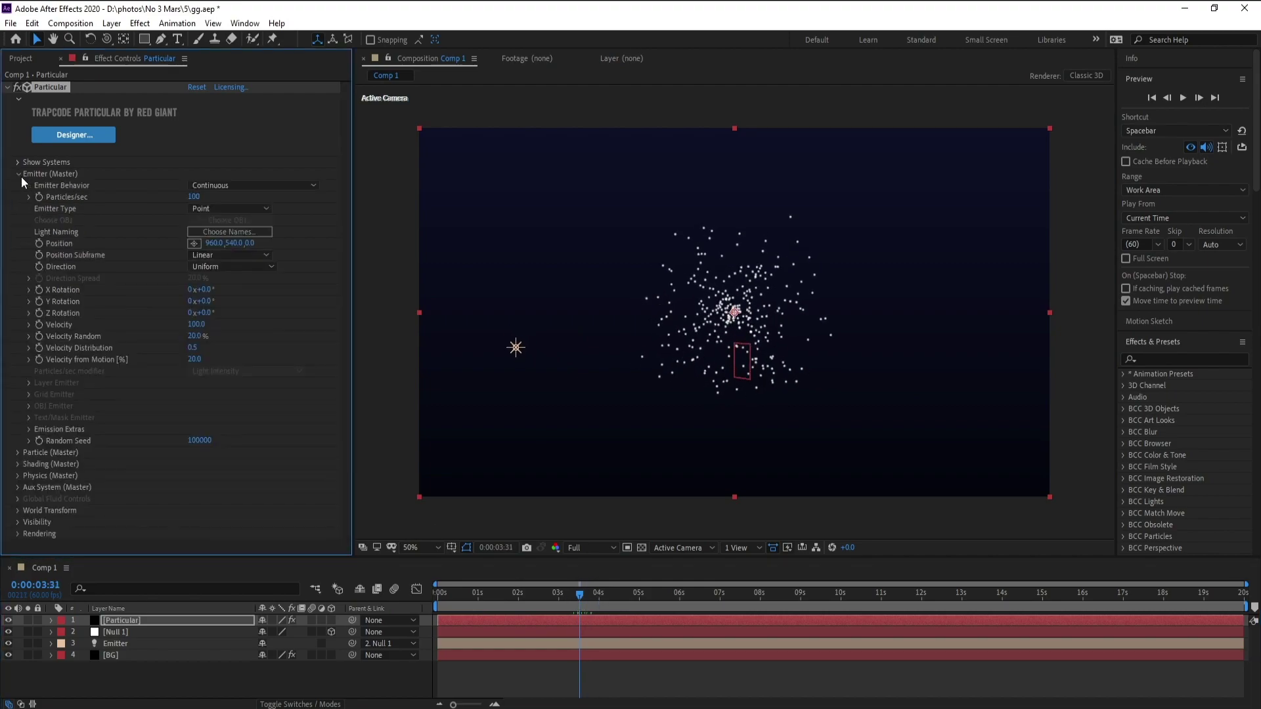
click(209, 209)
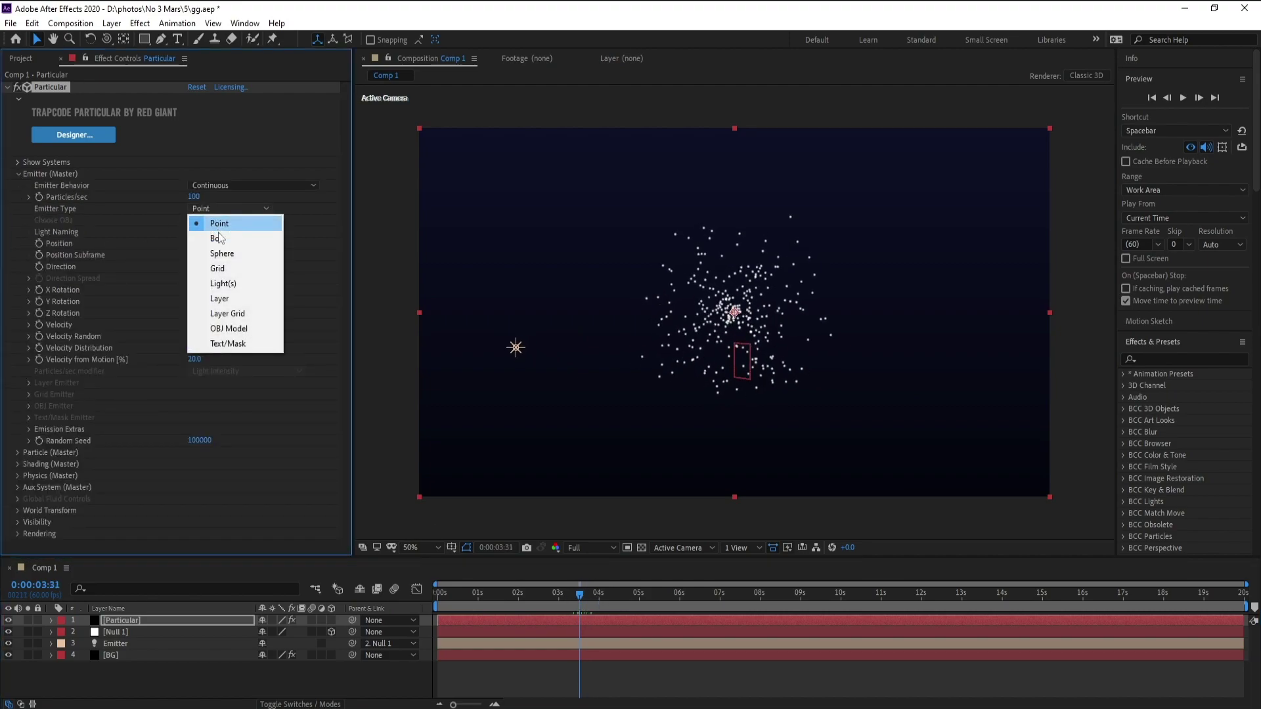
click(235, 284)
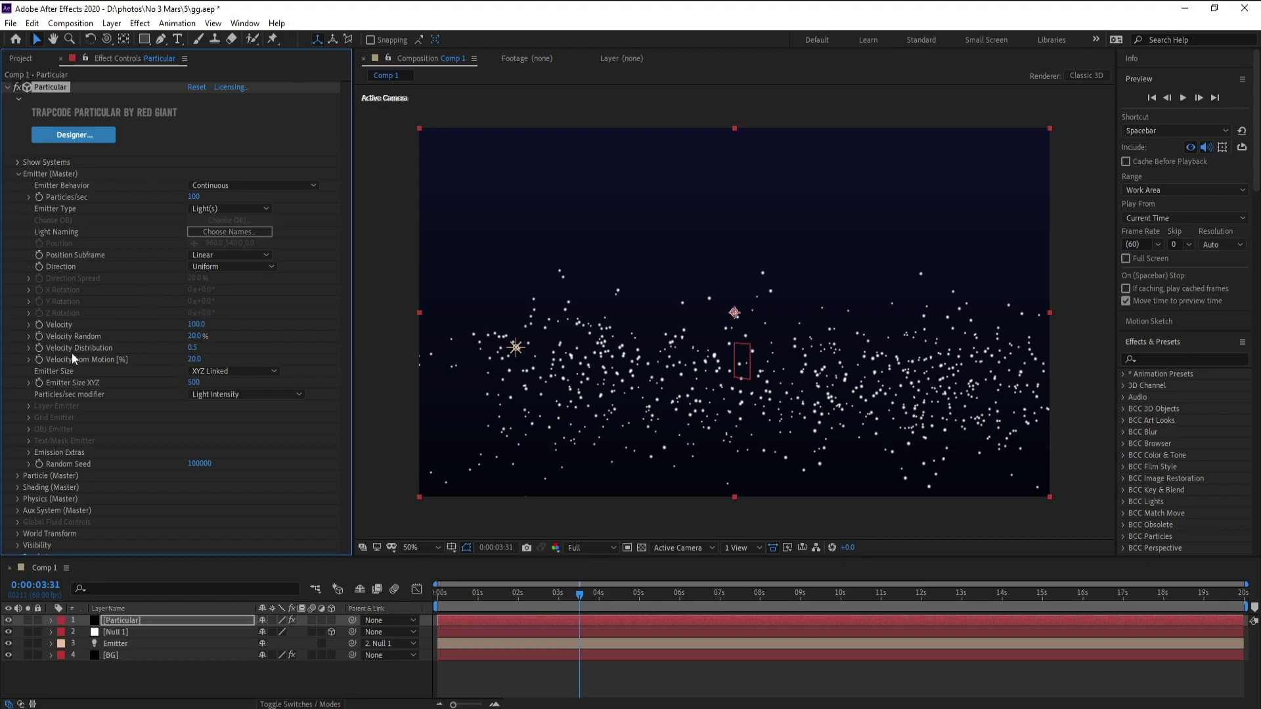
Set Velocity, Velocity Random, Velocity Distribution and Velocity from Motion all to 0.
click(195, 325)
text(0)
key(Return)
click(194, 337)
text(0)
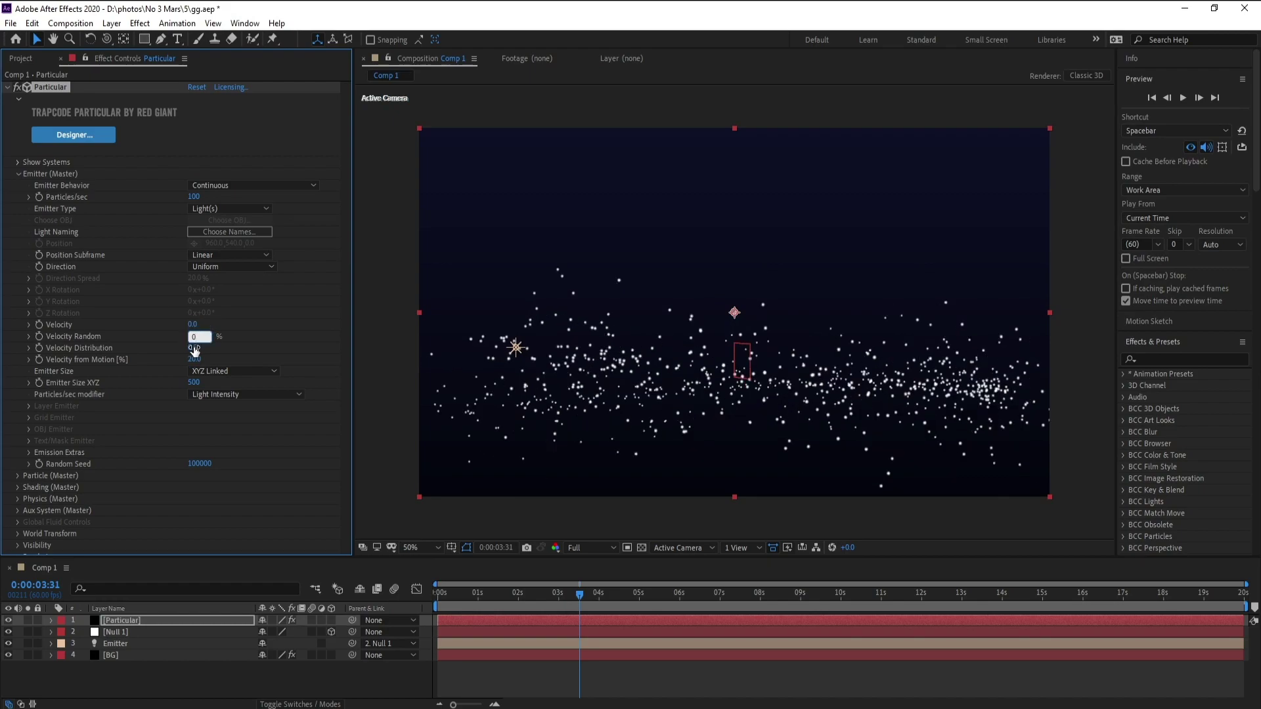
click(195, 349)
text(0)
click(195, 359)
text(0)
key(Return)
Set Emitter Size to XYZ Individual with X, Y and Z at 0.
click(220, 371)
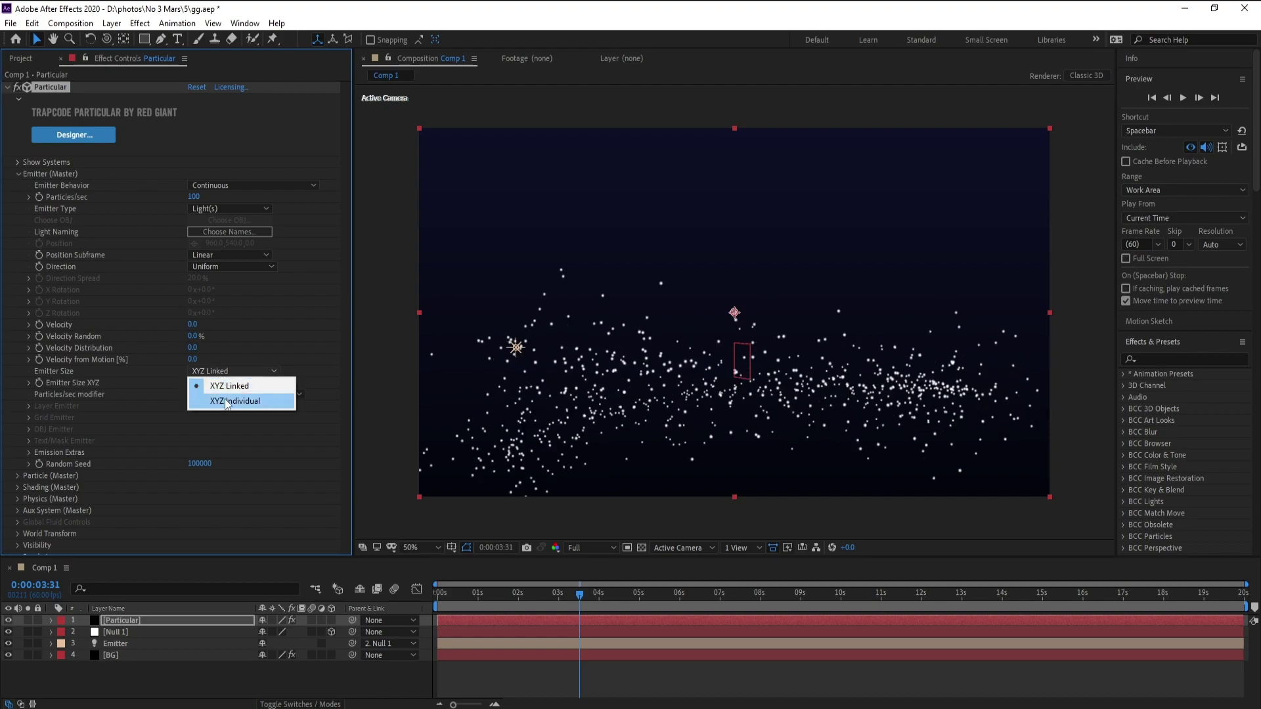
click(227, 401)
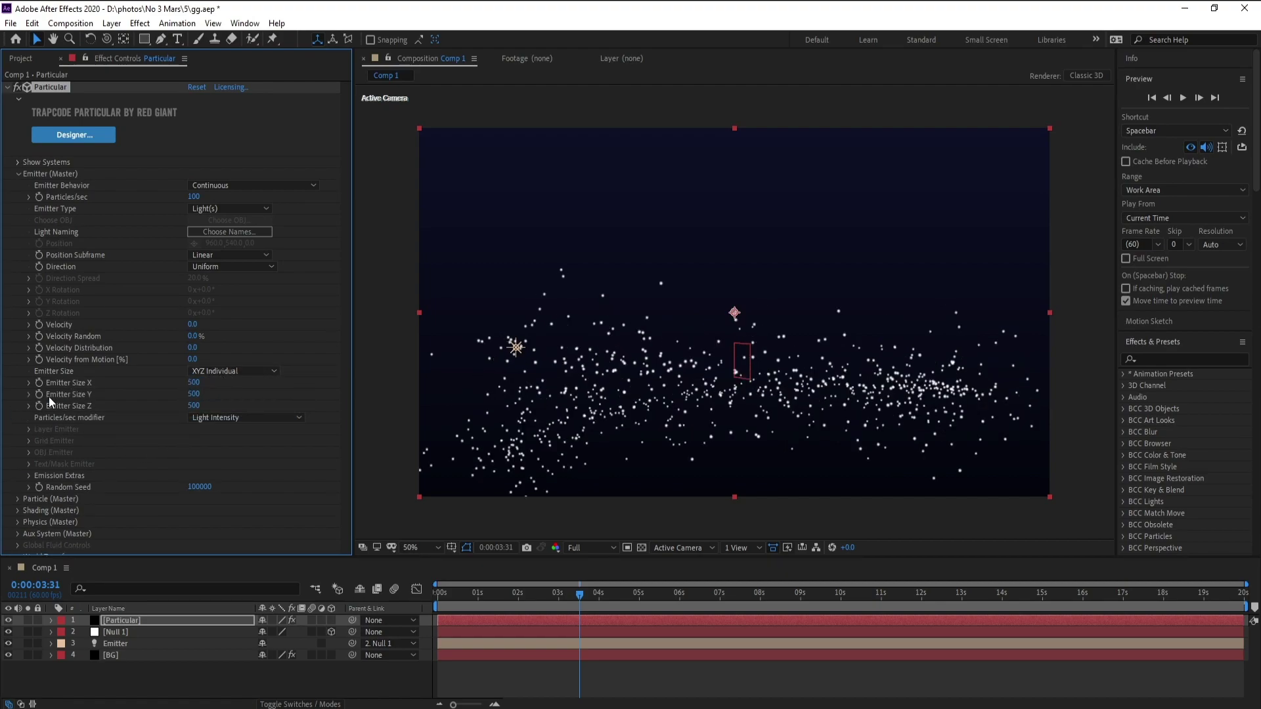
click(194, 383)
text(0)
click(195, 394)
text(0)
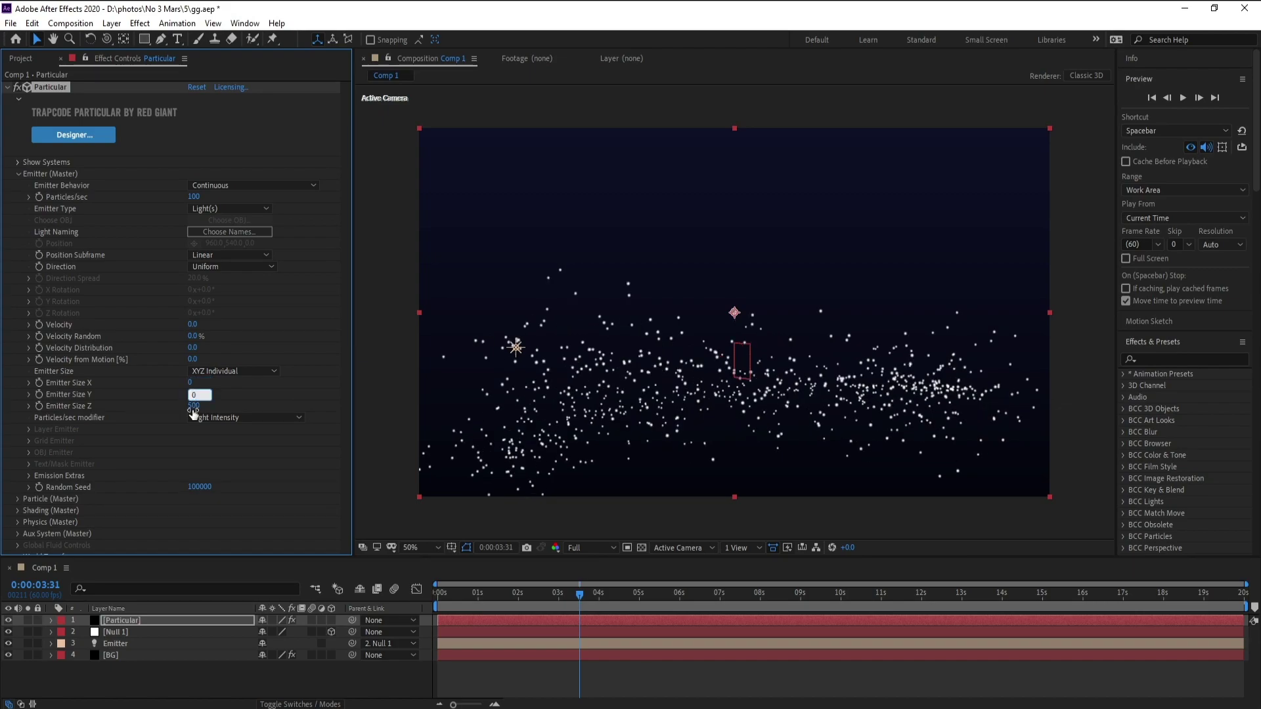
click(192, 407)
text(0)
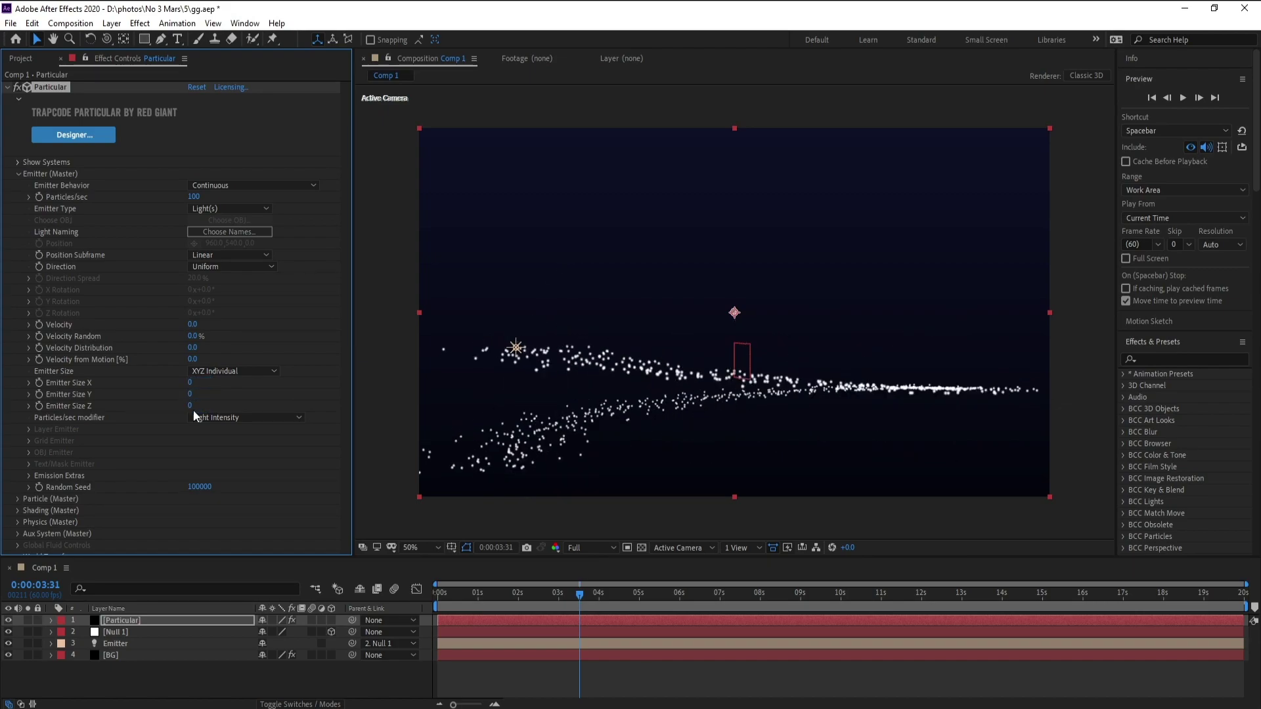
Scrub the timeline to review the trail's wide S-shaped sweep around seven seconds.
mouse_move(581, 598)
mouse_down()
mouse_move(458, 617)
mouse_move(699, 590)
mouse_move(811, 595)
mouse_up()
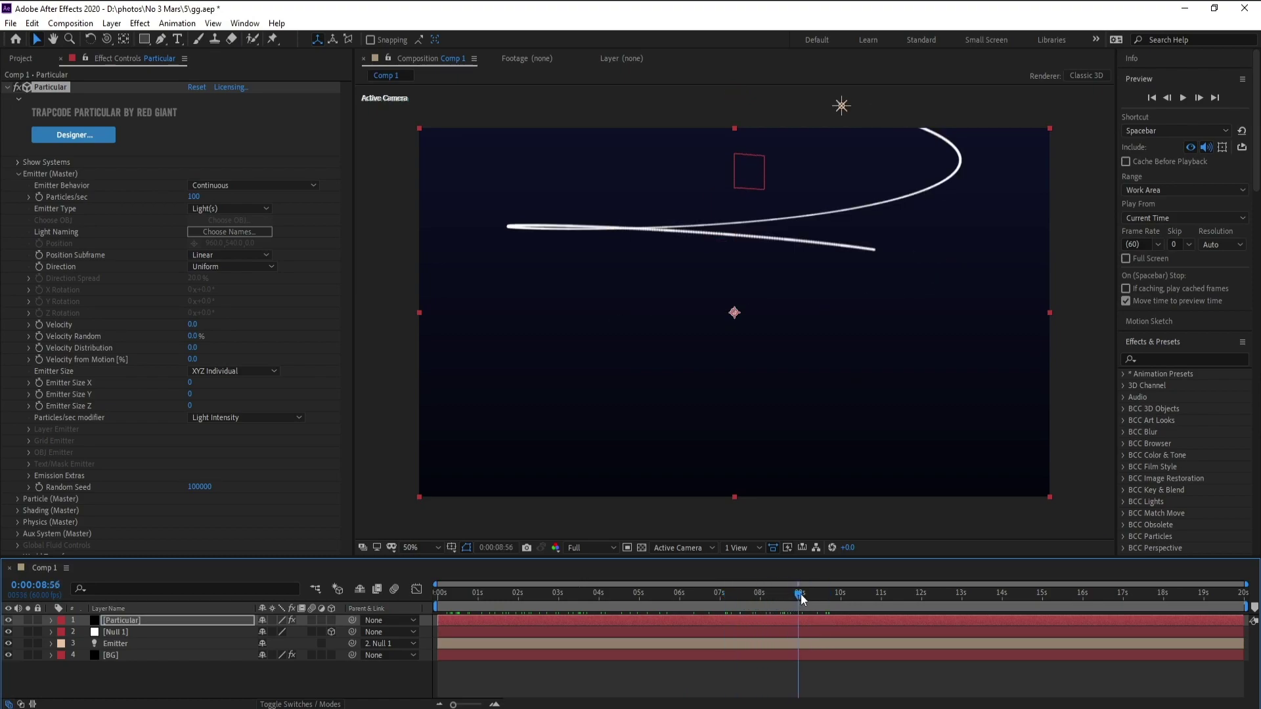
scroll(766, 450, up, 2)
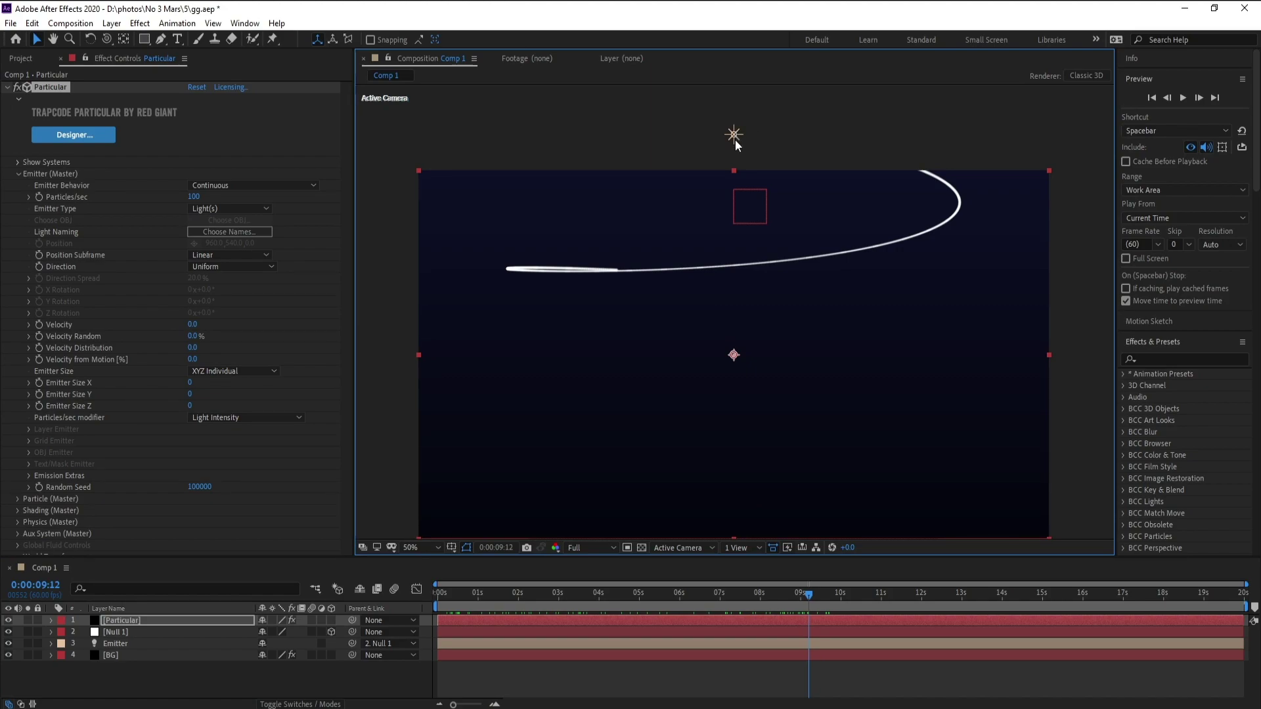
drag(809, 601, 708, 620)
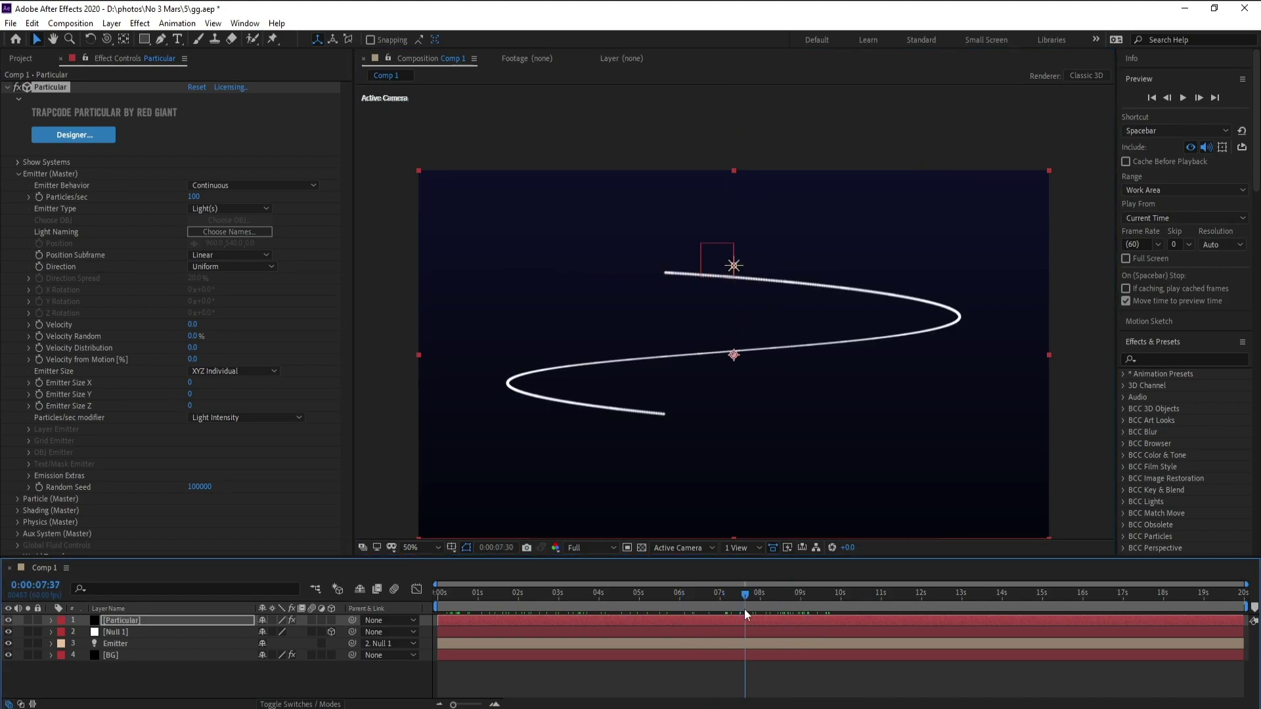
Drag Null 1's nine-second Position keyframe down to Y 182, then scrub to check the trail.
click(125, 634)
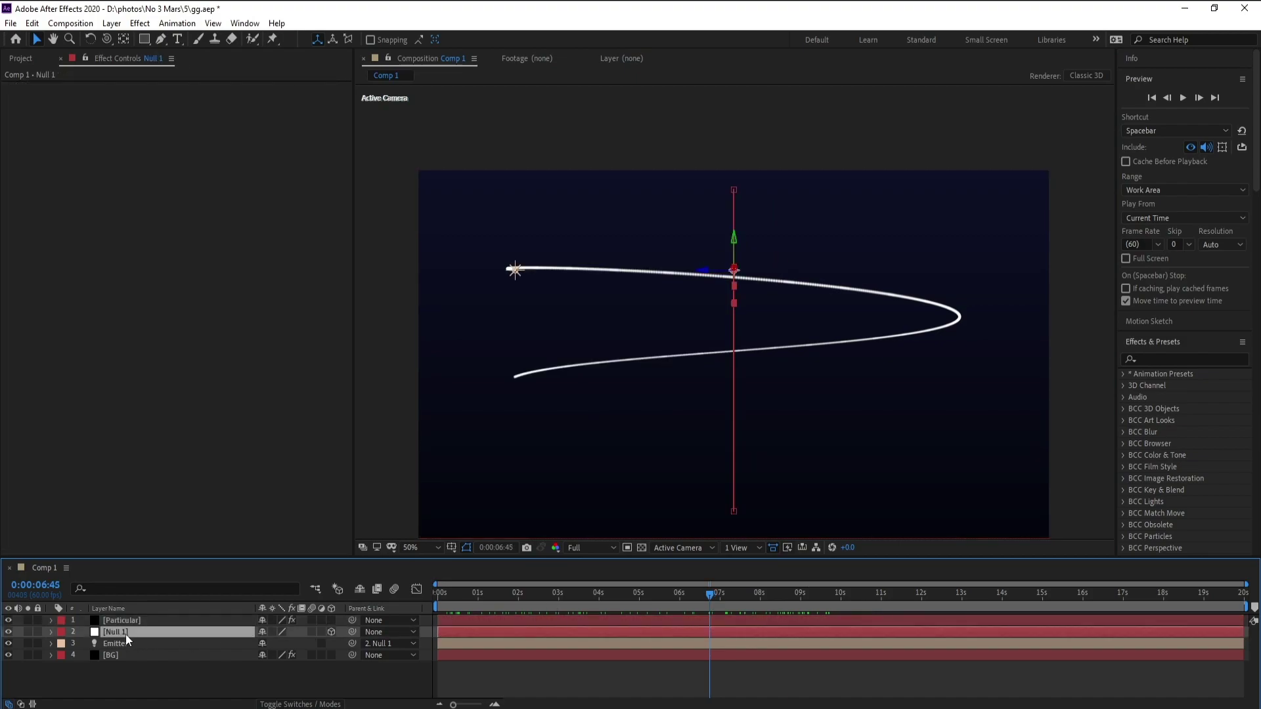
key(u)
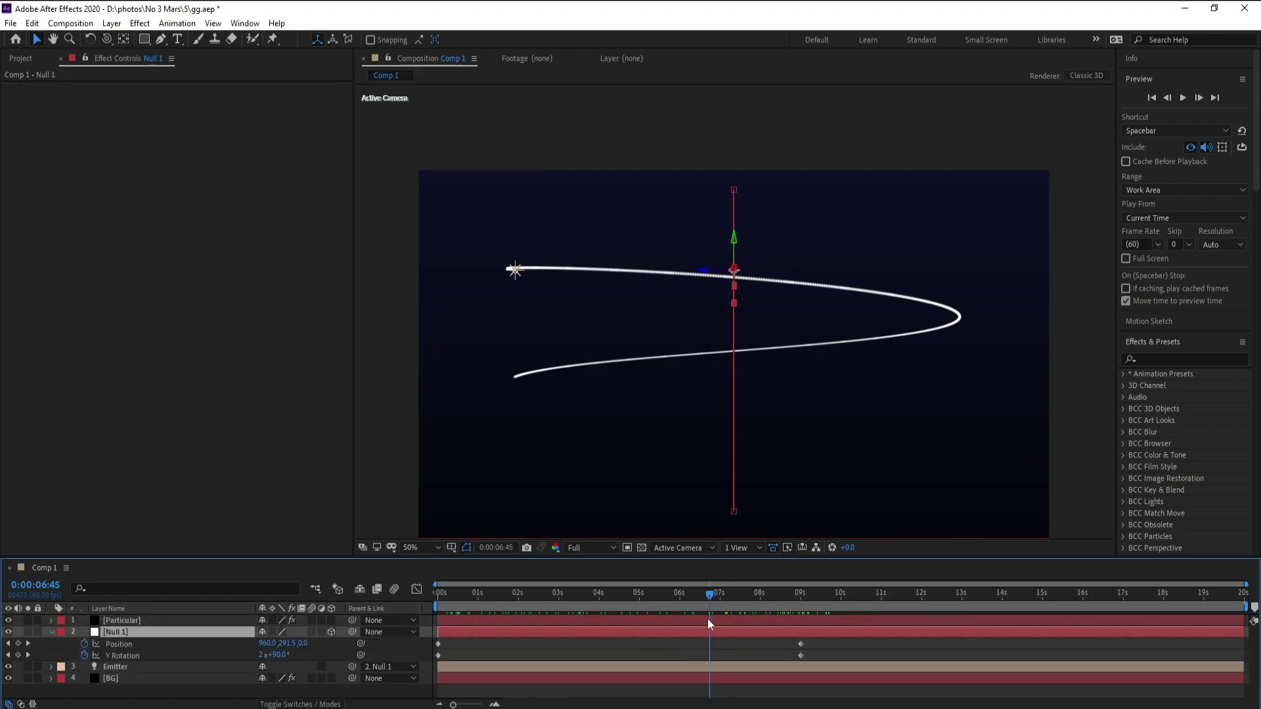
drag(711, 594, 803, 593)
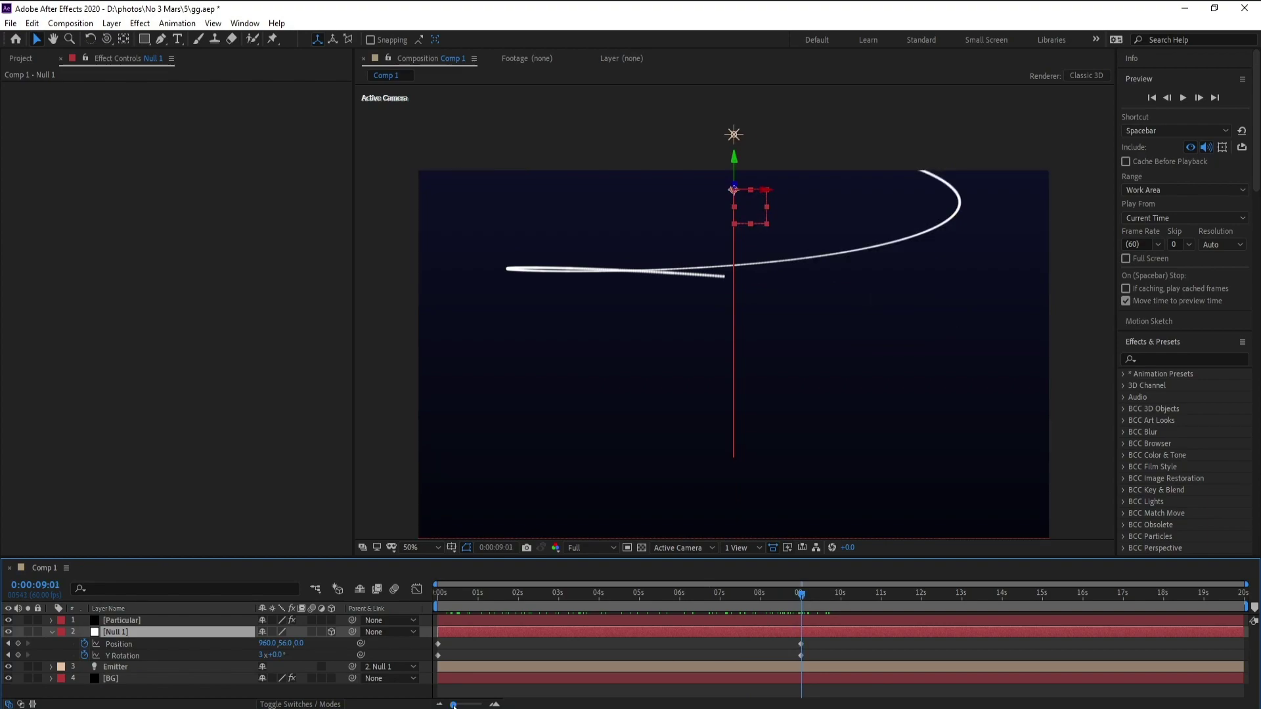
drag(453, 705, 480, 705)
click(808, 594)
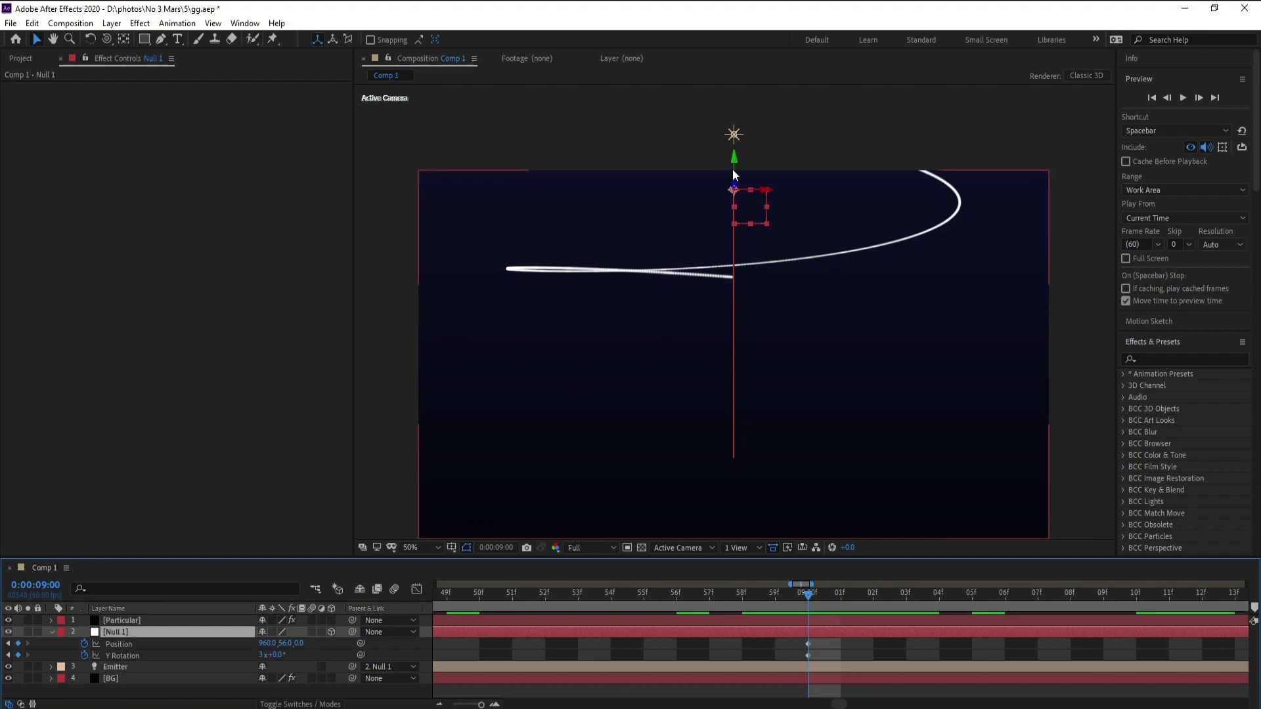
drag(735, 164, 734, 205)
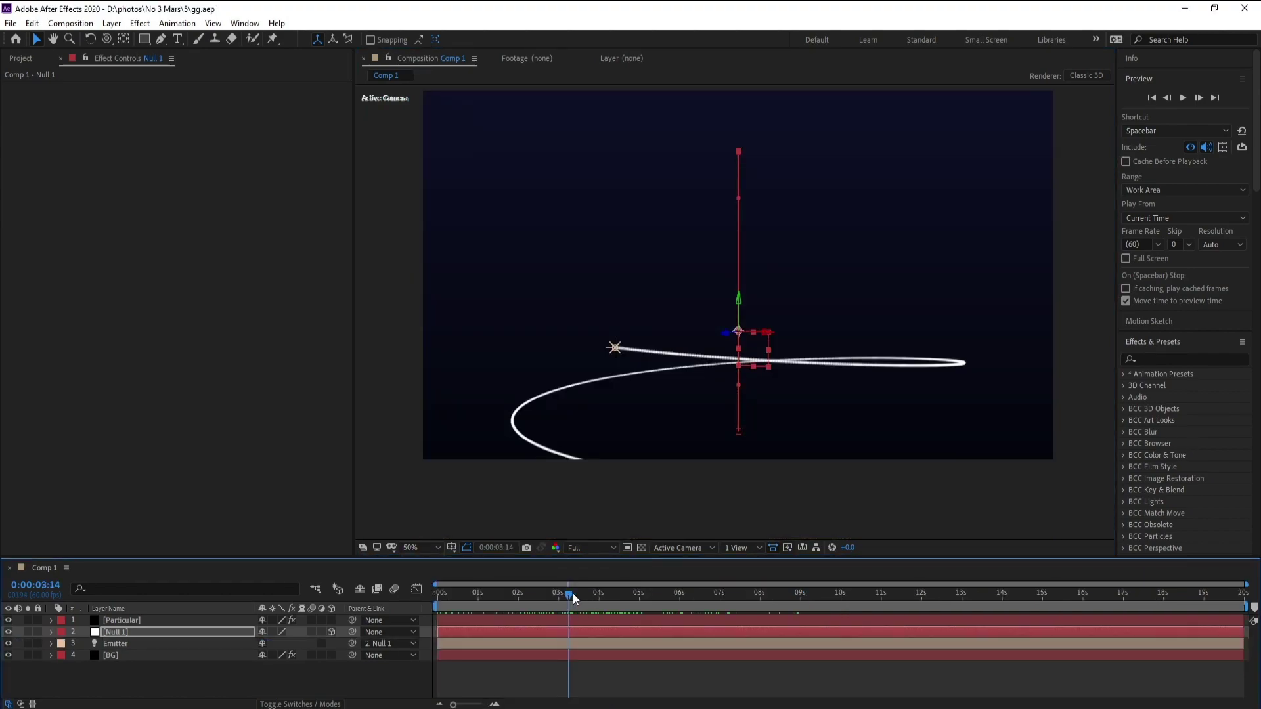
drag(573, 593, 657, 595)
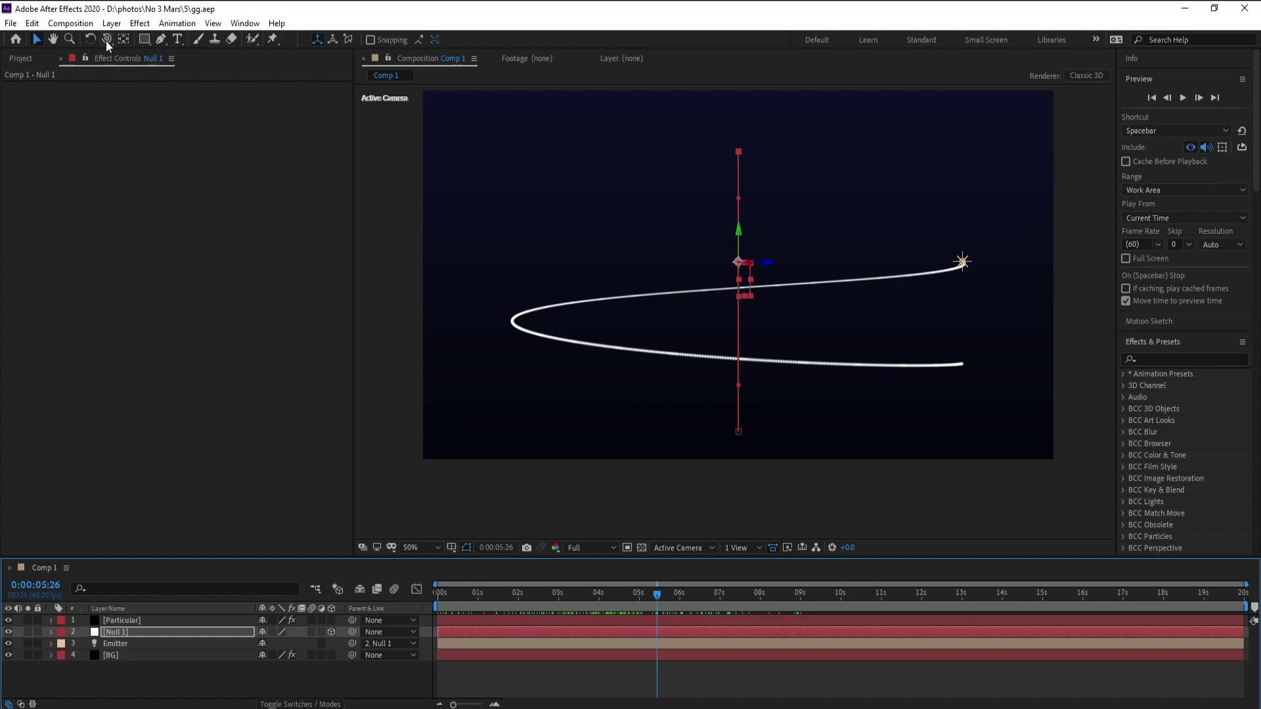
Create a black full-comp solid named Floor via Layer > New > Solid.
click(111, 23)
mouse_move(128, 37)
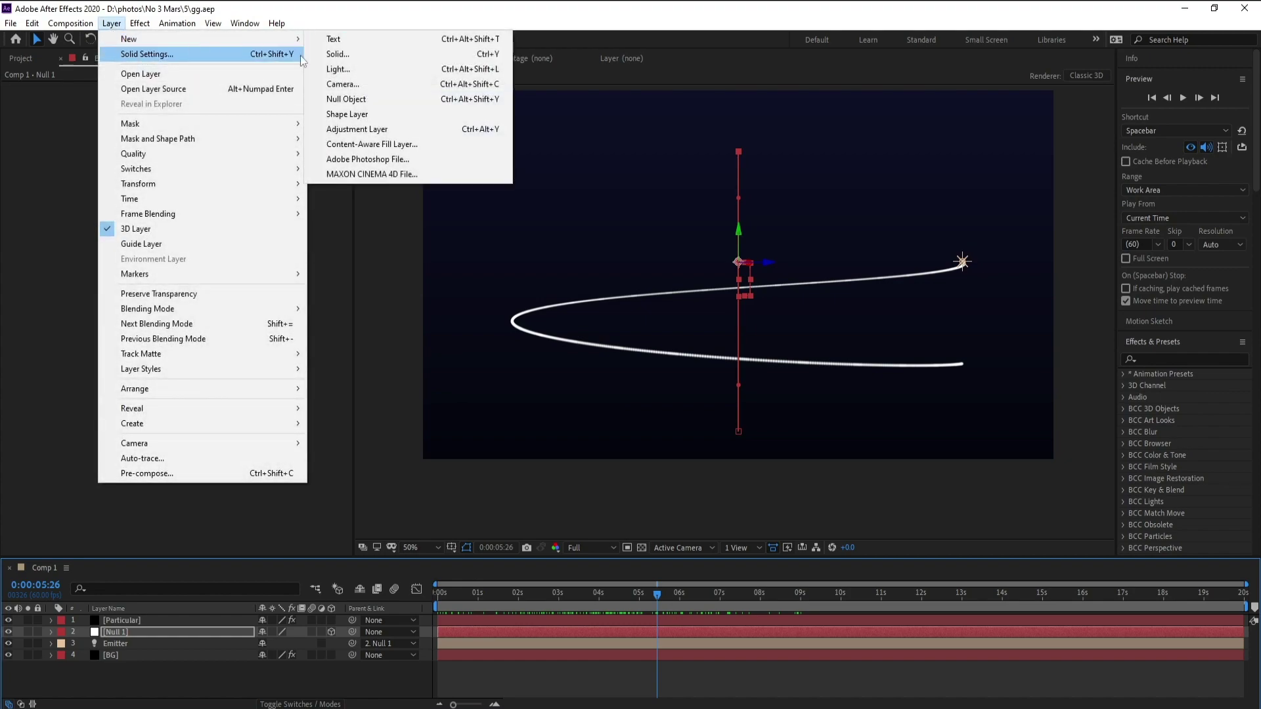
click(338, 53)
text(Floor)
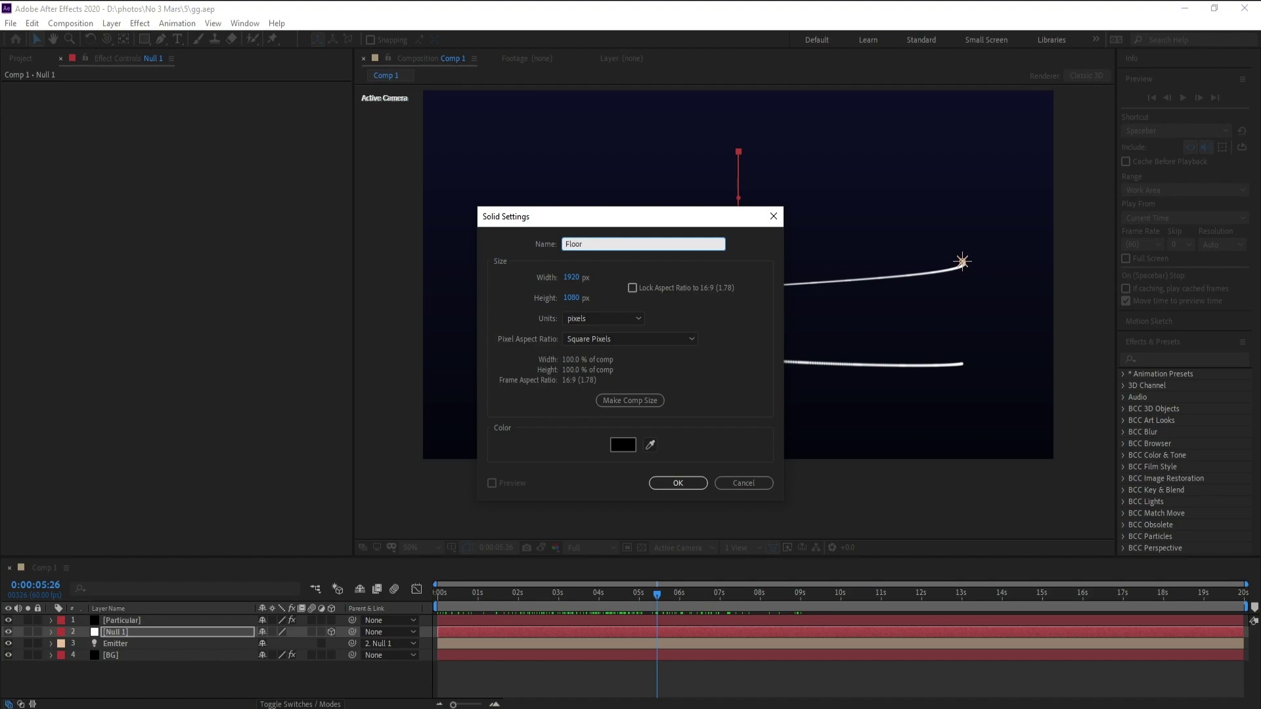
key(Return)
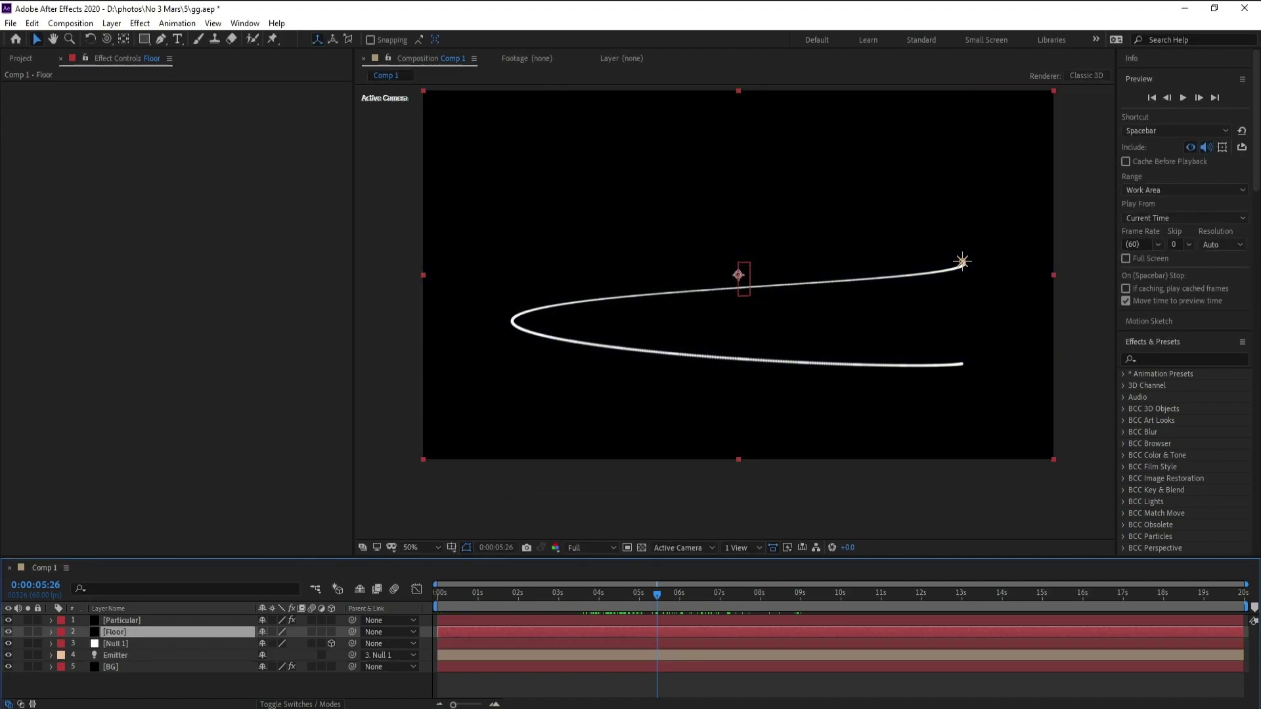
Place Floor between Emitter and BG and add a radial Gradient Ramp, centred and enlarged.
drag(119, 636, 119, 656)
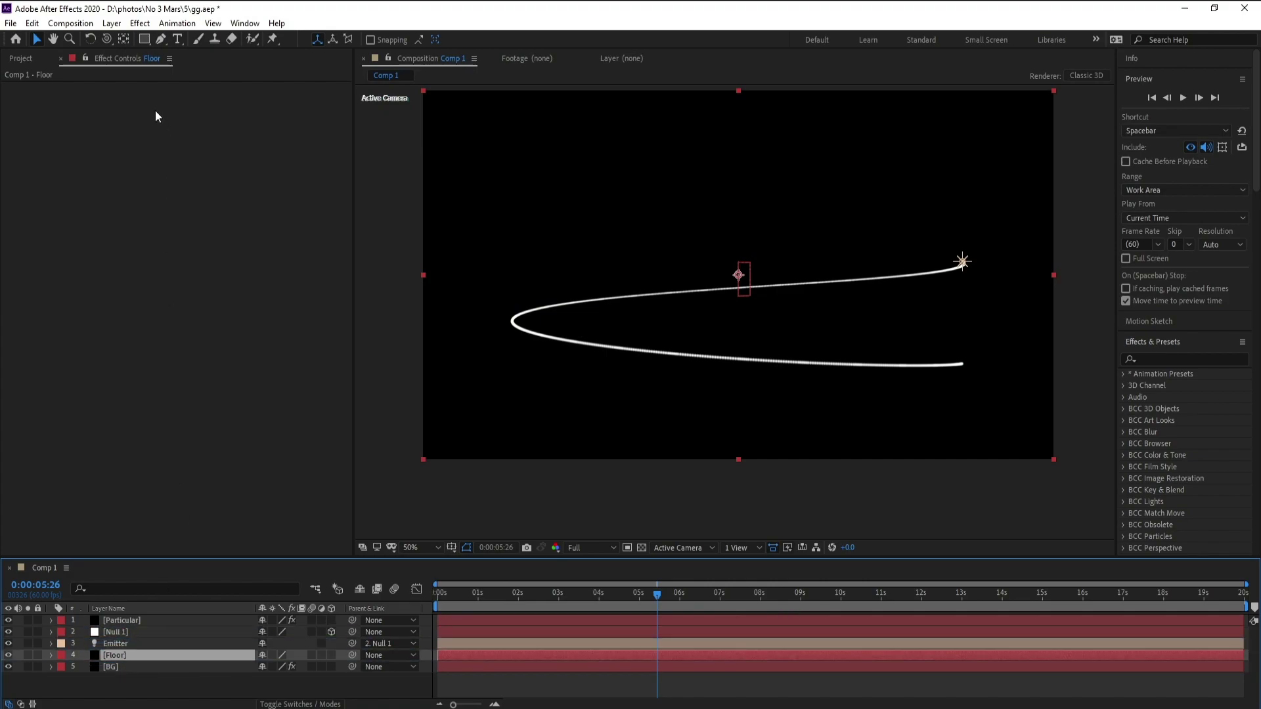
click(140, 23)
mouse_move(272, 506)
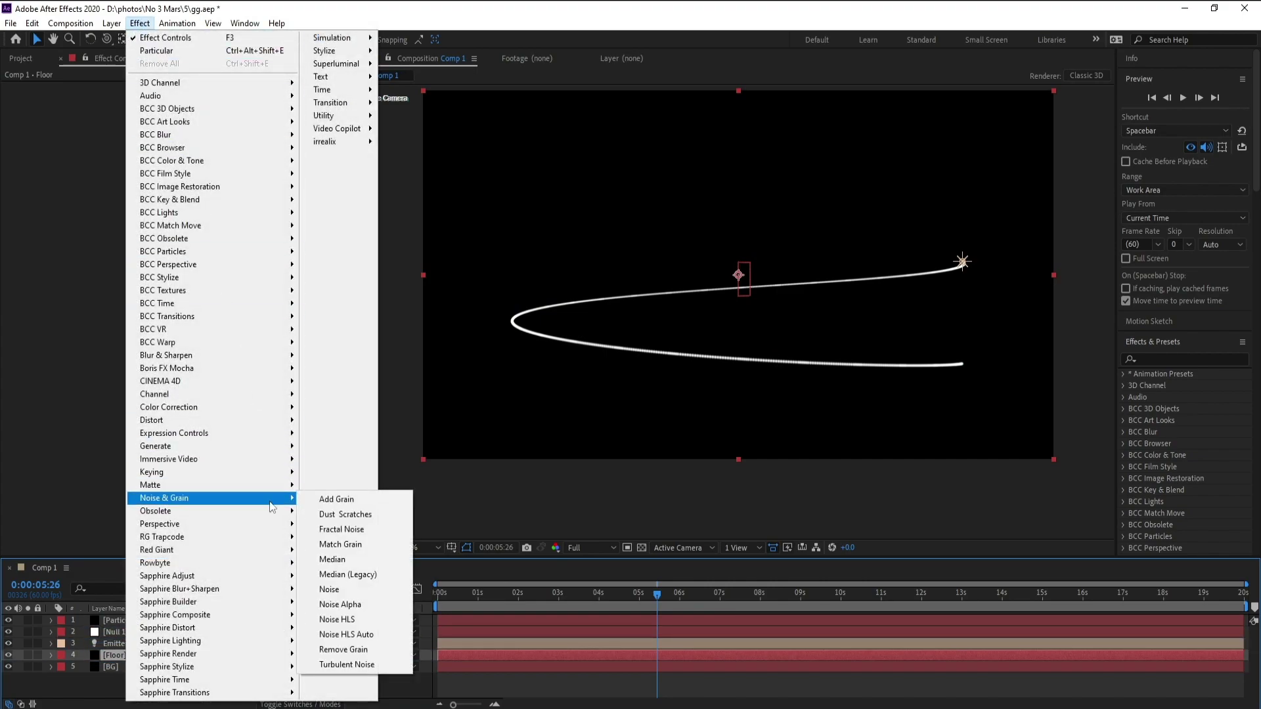
mouse_move(266, 449)
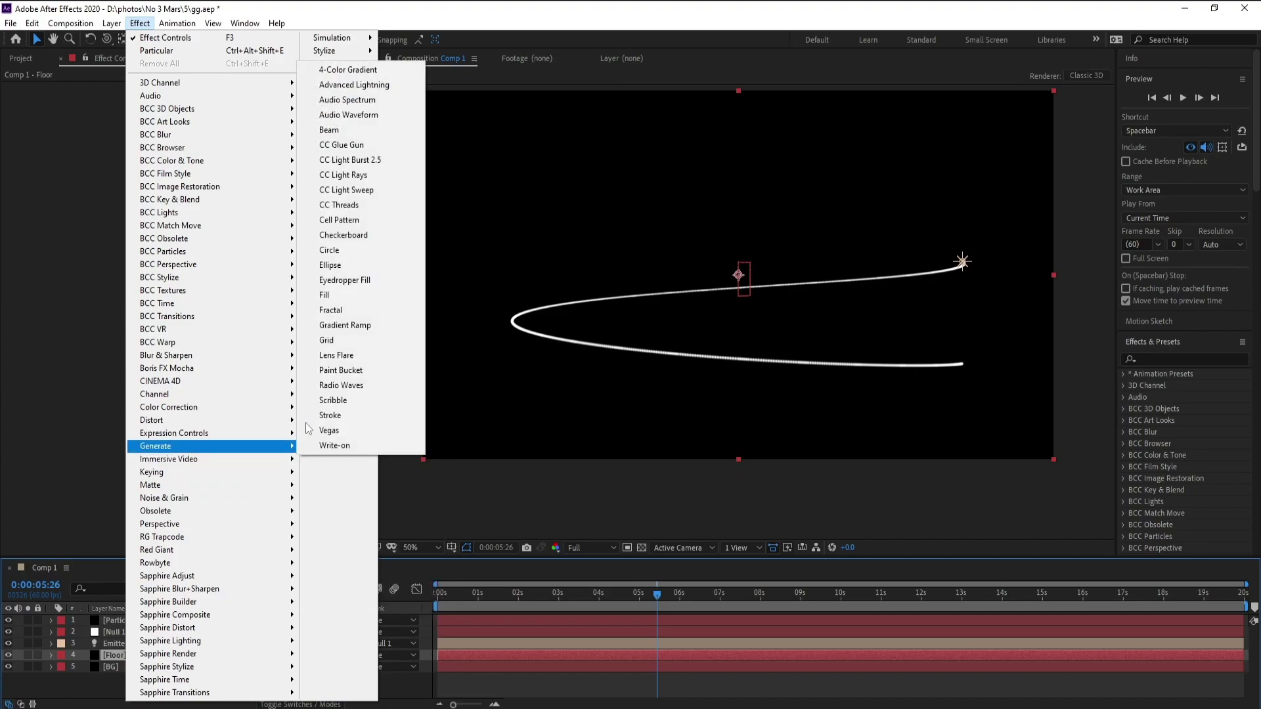
click(368, 324)
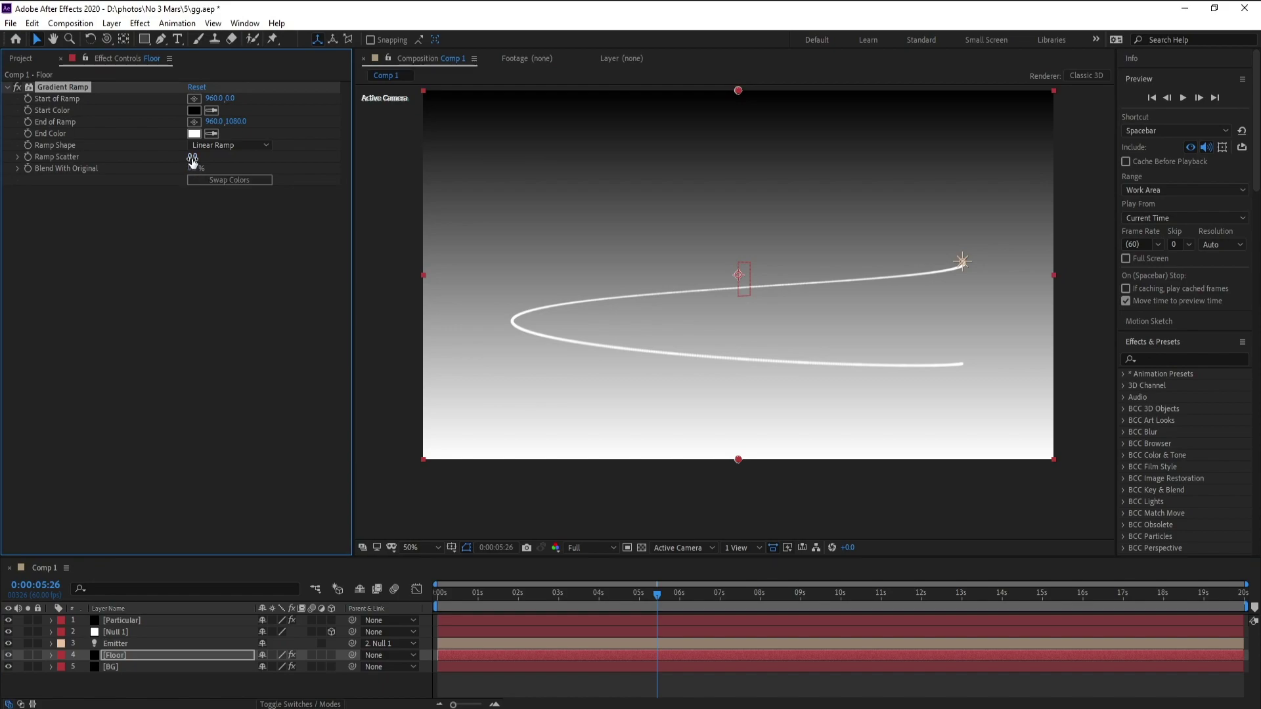
click(237, 147)
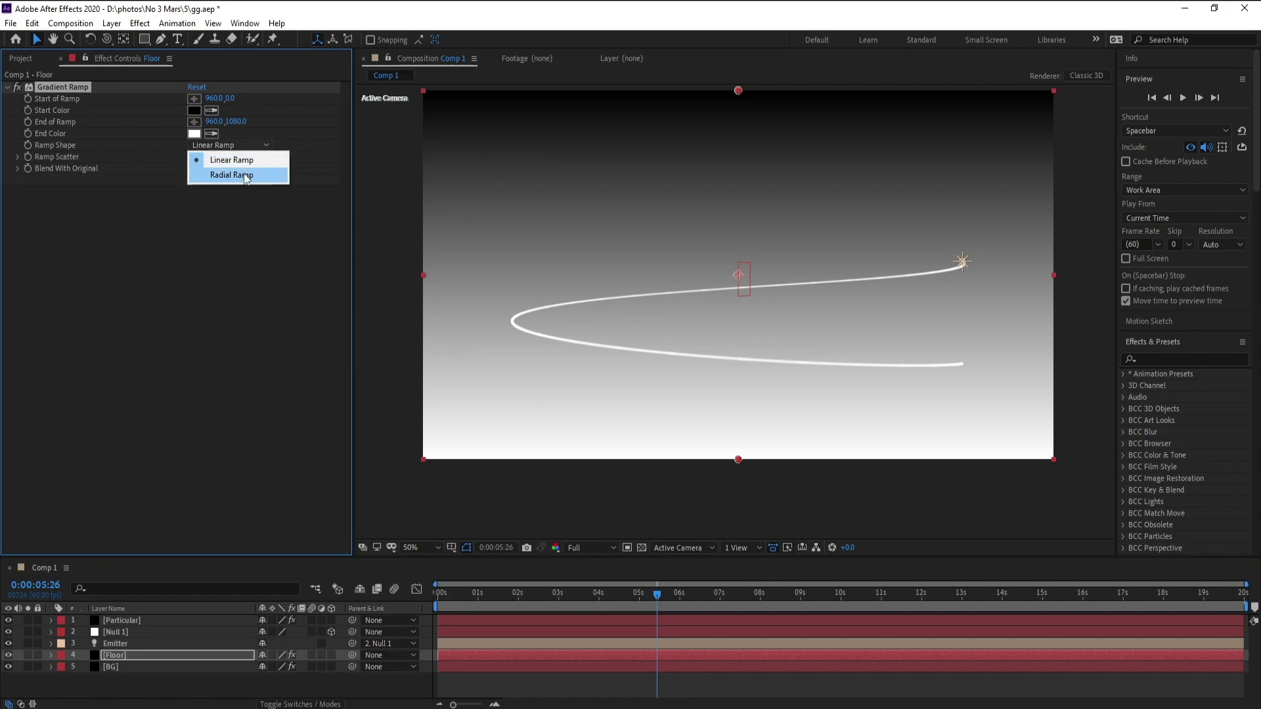
click(246, 175)
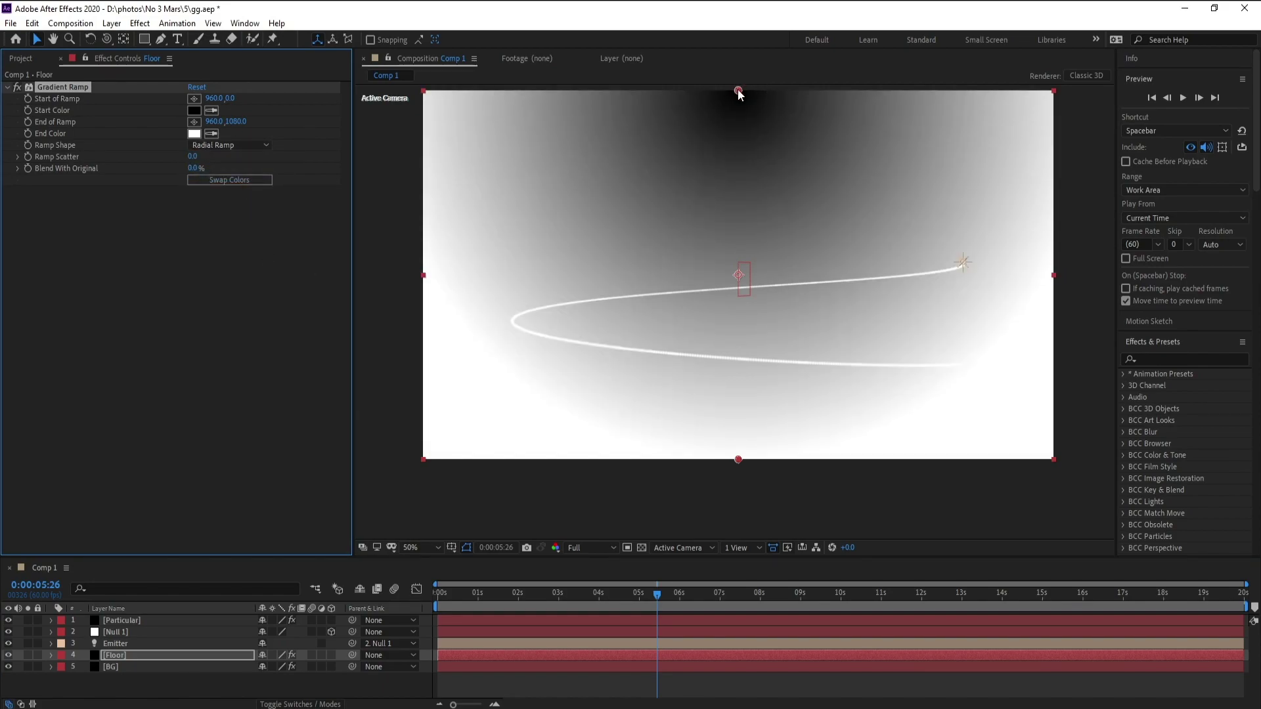
drag(738, 90, 739, 279)
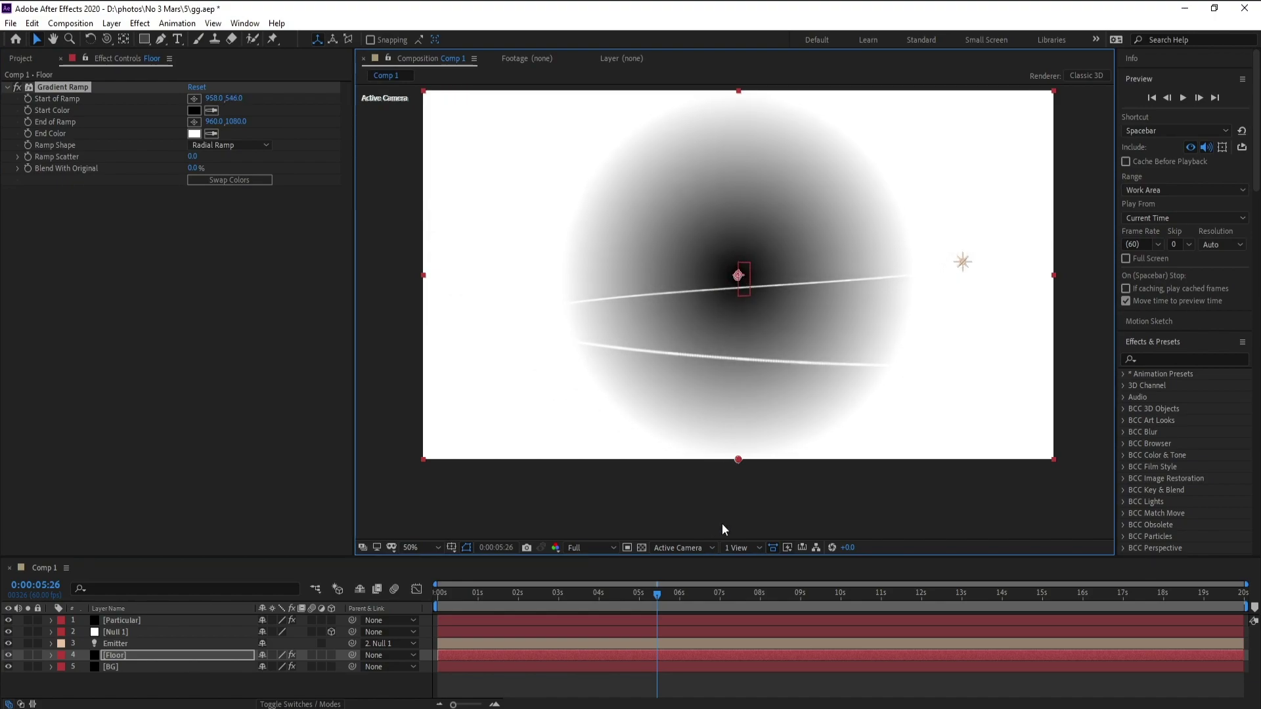
drag(734, 471, 699, 522)
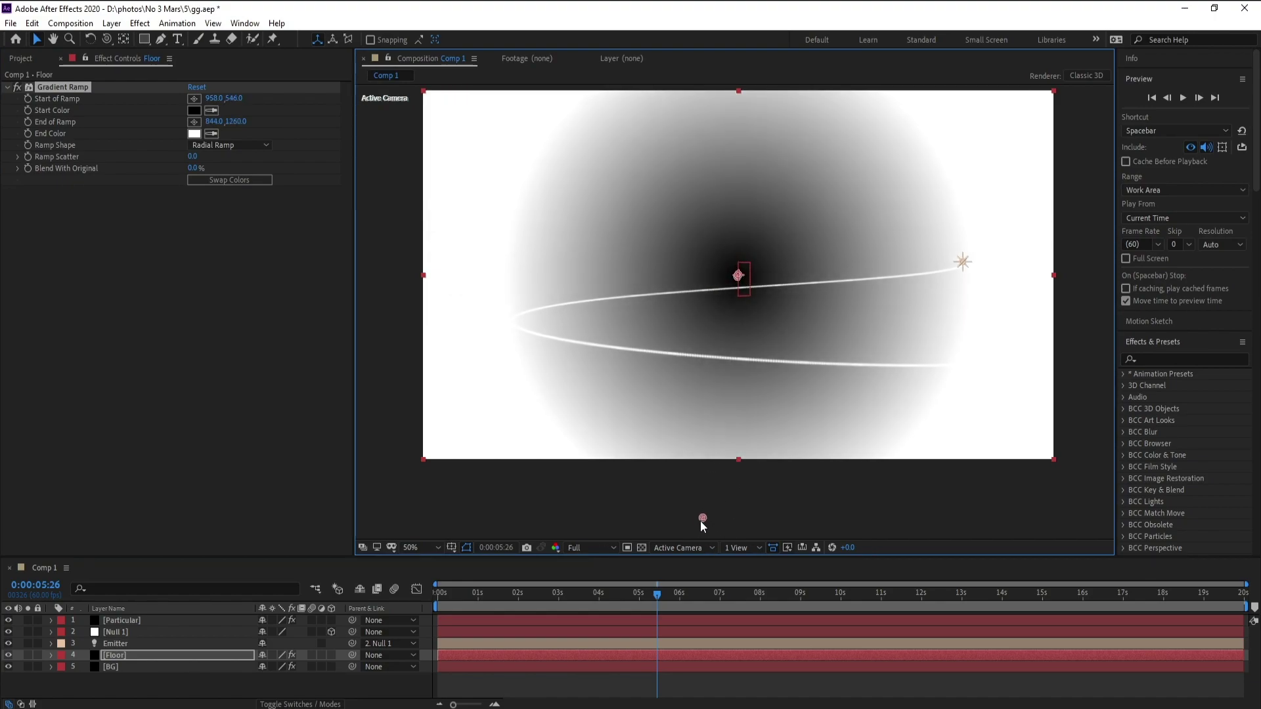
Set the ramp's Start Color to dark blue and End Color to near-black navy 00060E.
click(194, 110)
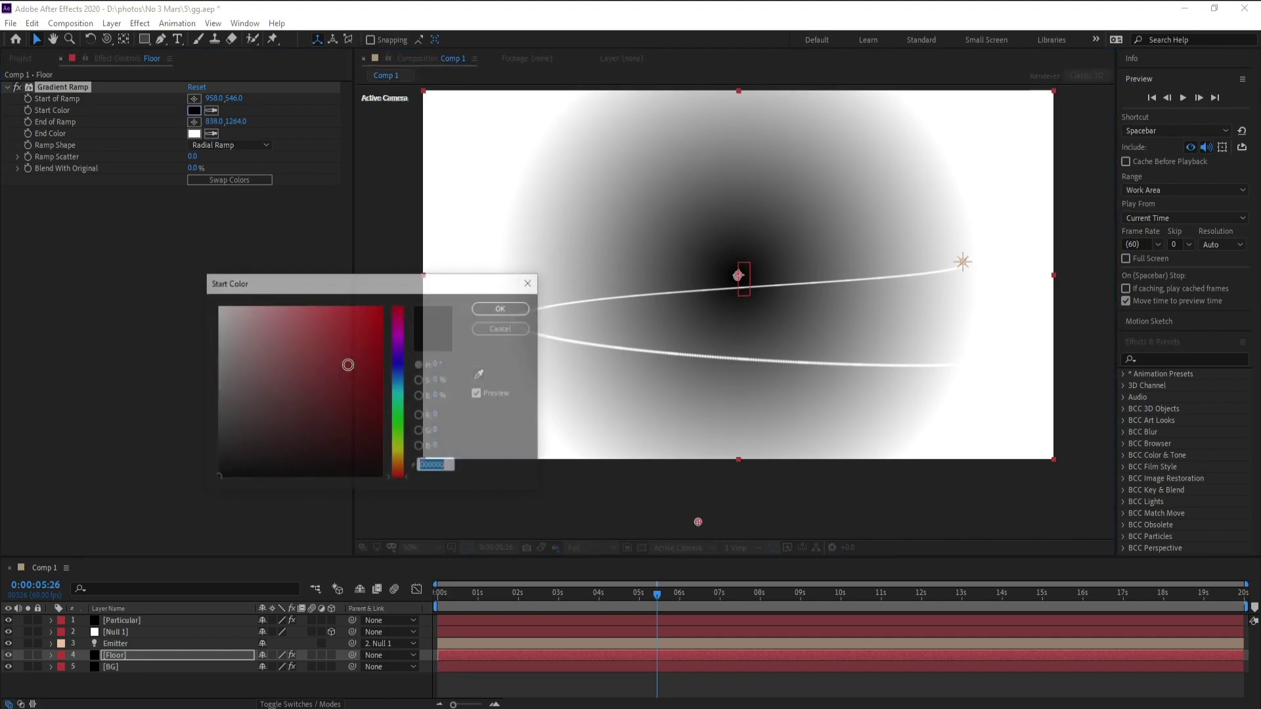
click(404, 361)
click(294, 390)
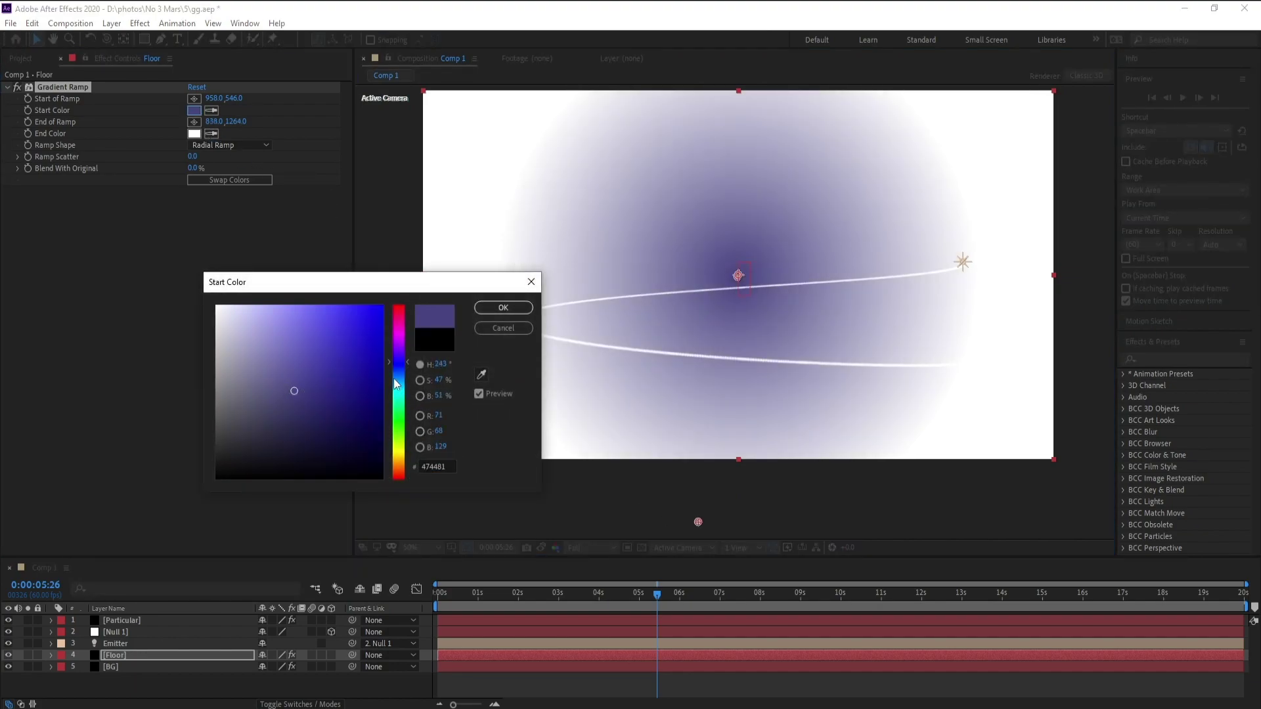
click(398, 372)
drag(328, 403, 325, 414)
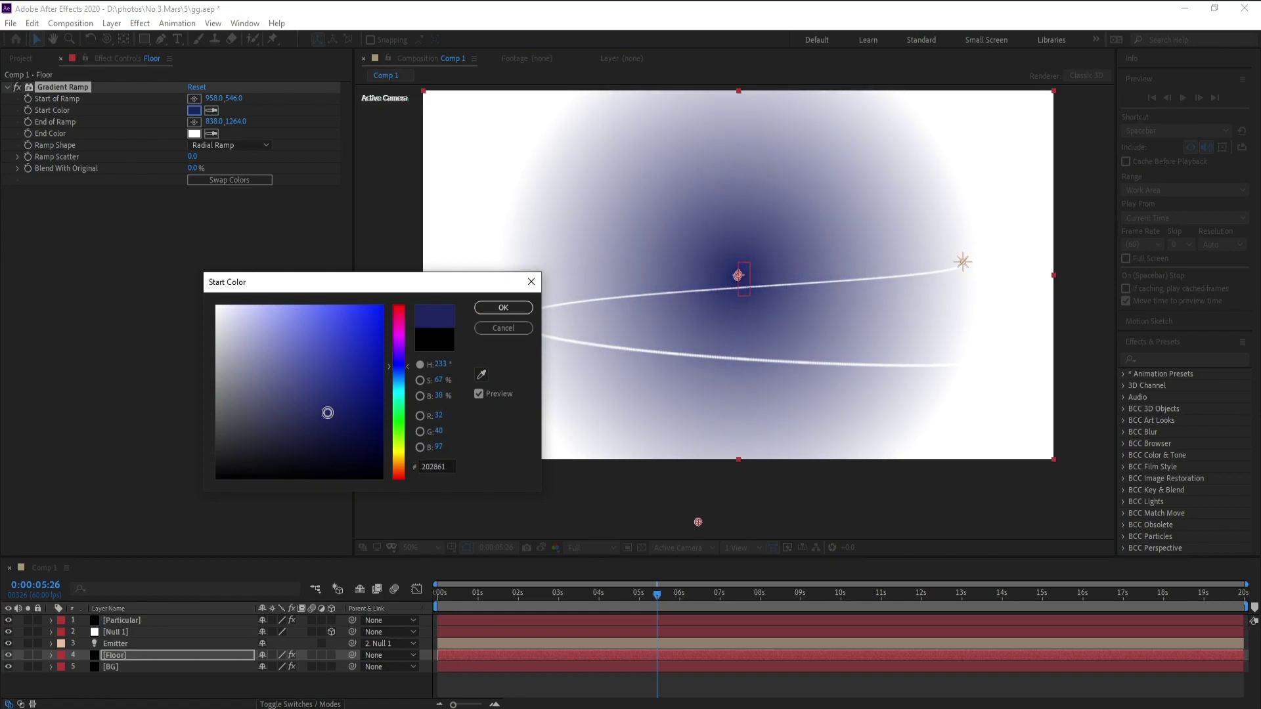
click(490, 308)
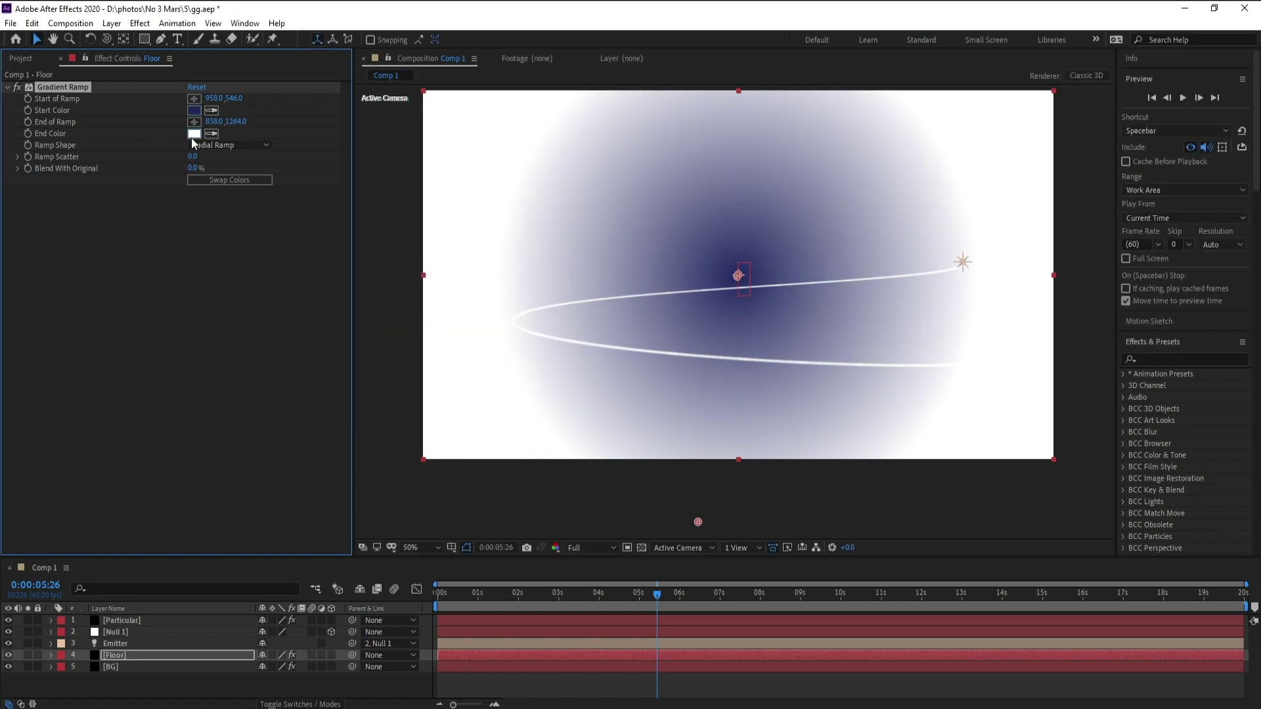
click(194, 134)
click(400, 359)
mouse_move(400, 359)
mouse_down()
mouse_move(387, 469)
mouse_move(392, 460)
mouse_up()
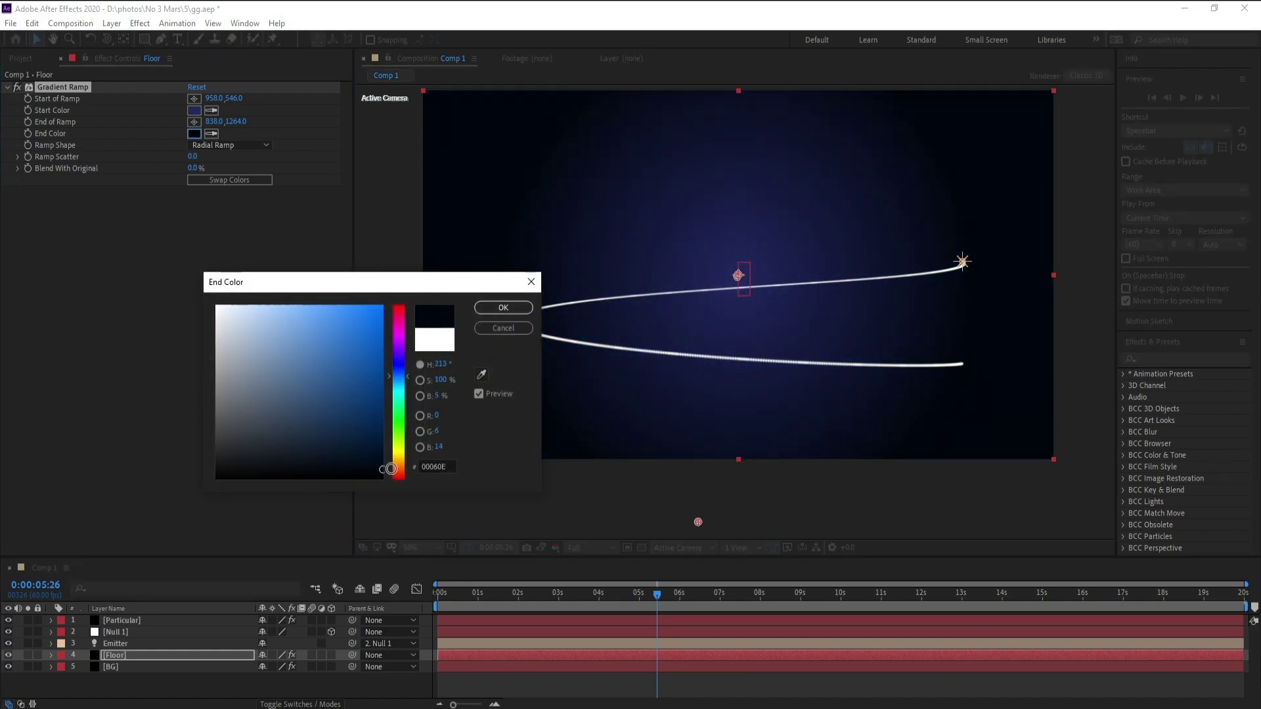
Confirm the navy end colour, make Floor 3D, tilt it flat and lower it beneath the spiral.
click(475, 313)
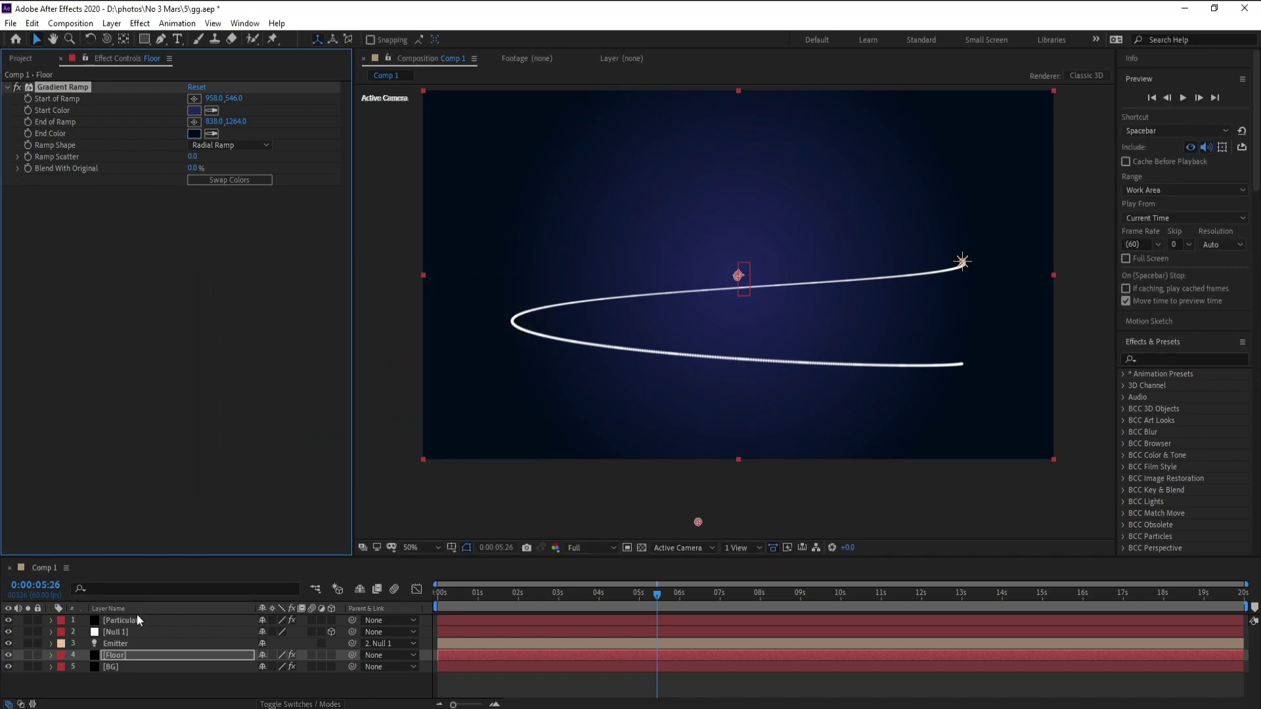
click(205, 654)
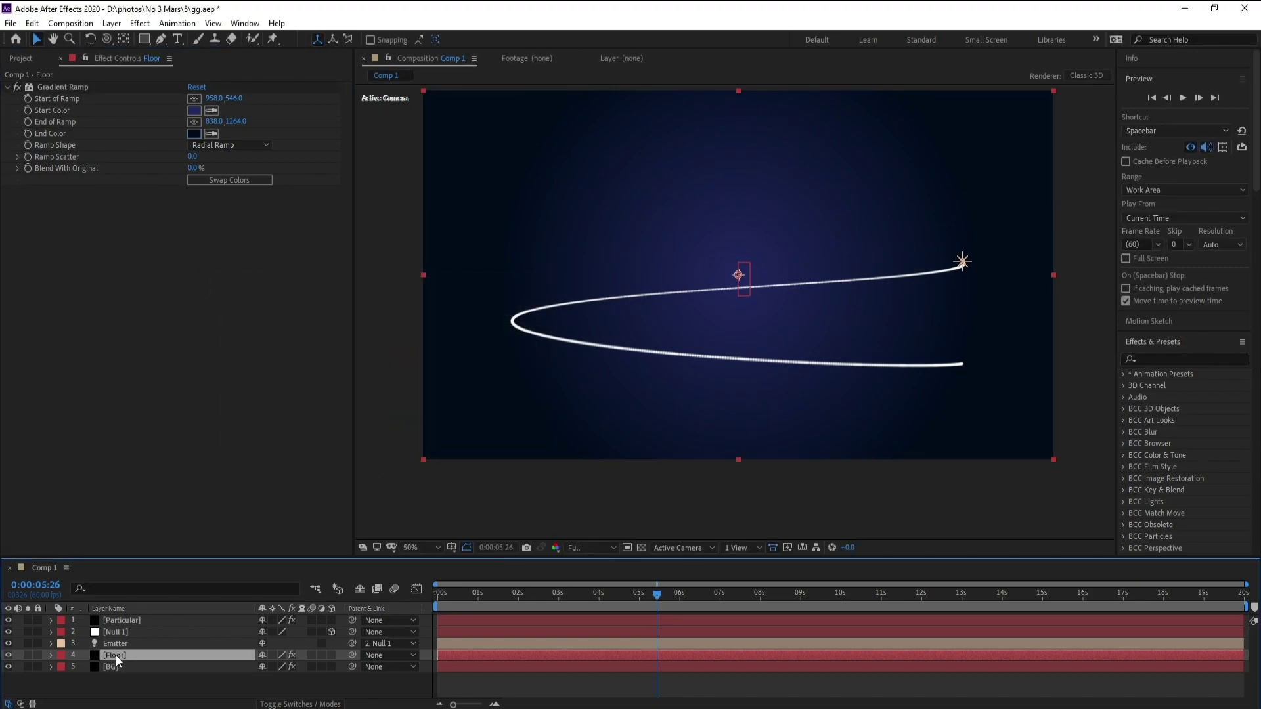
click(331, 656)
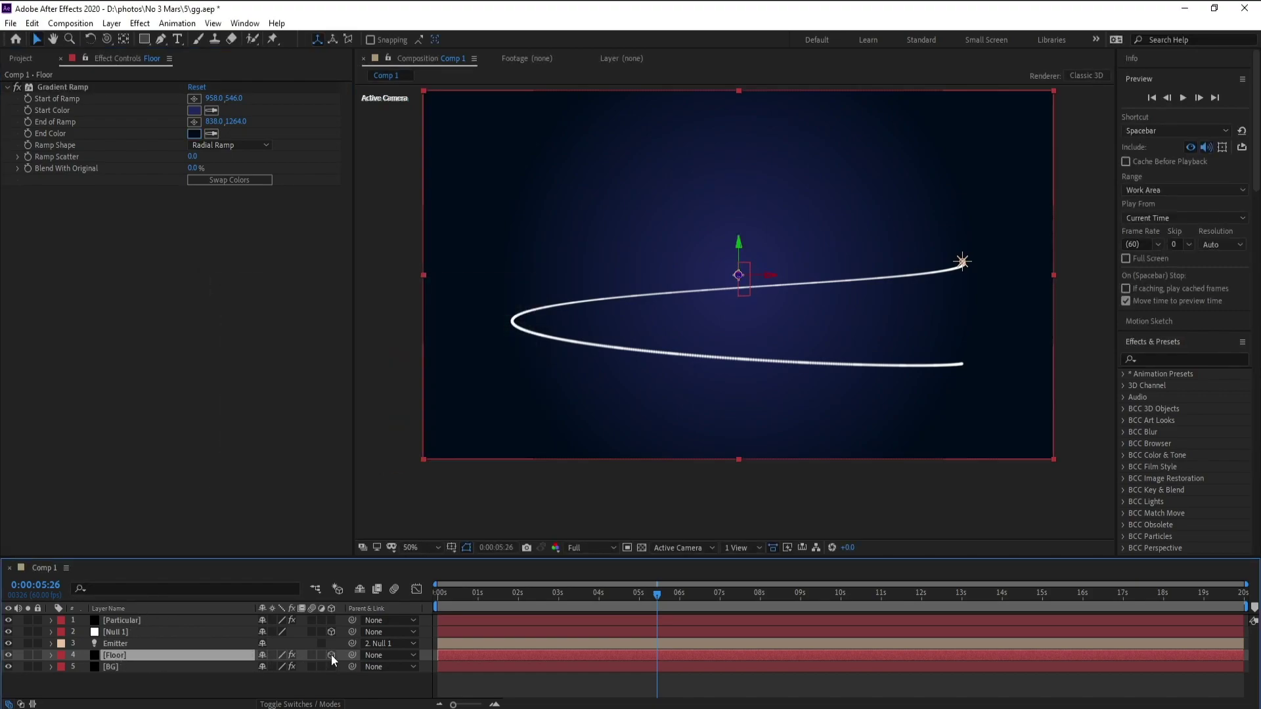
click(91, 39)
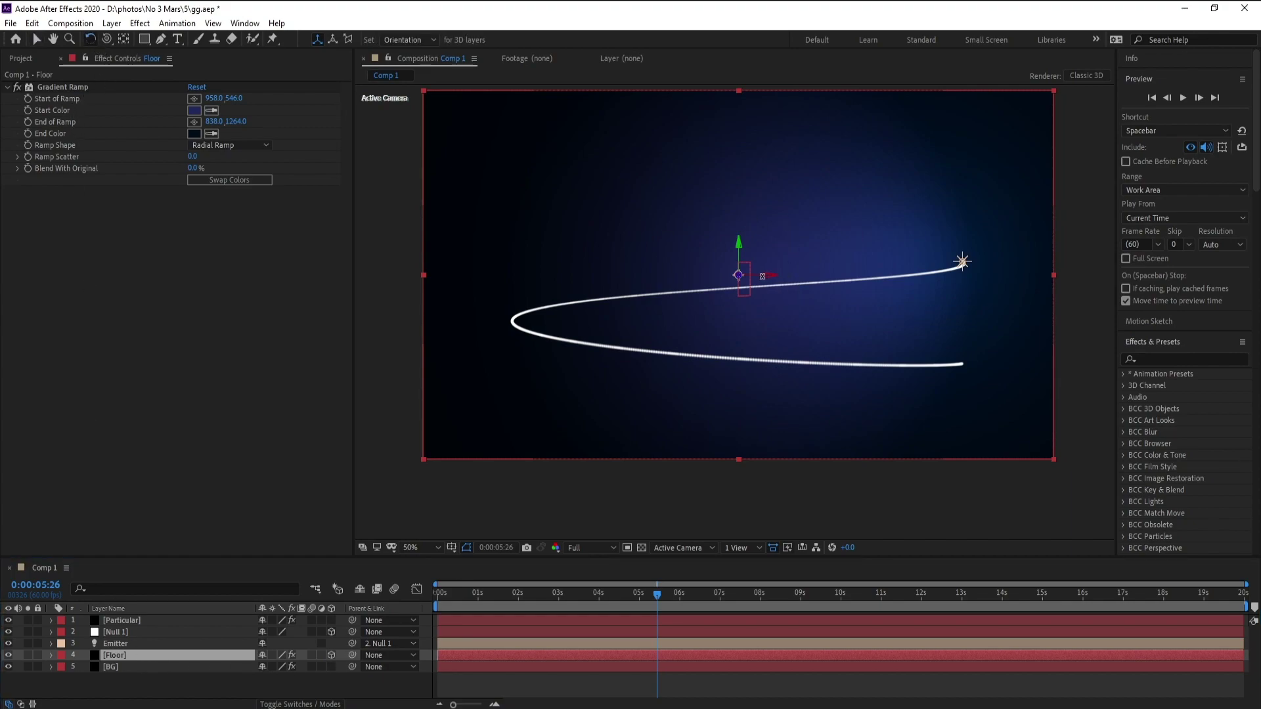
drag(761, 277, 759, 246)
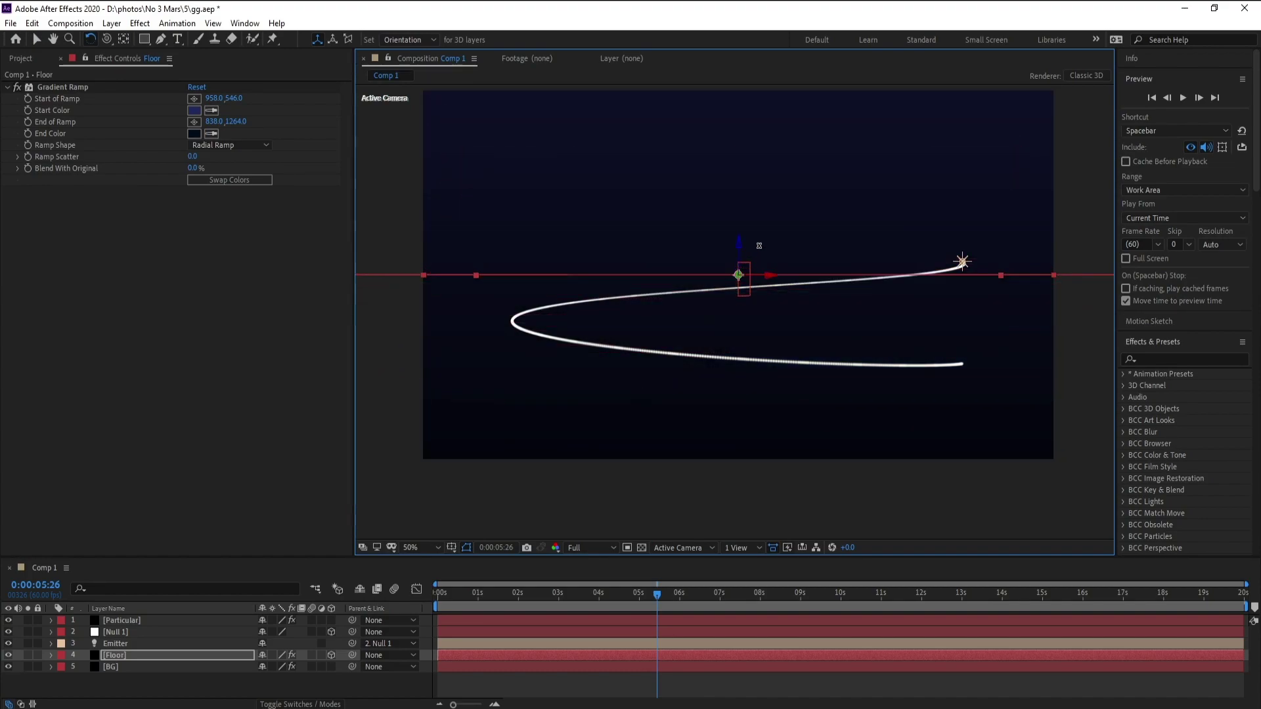
key(v)
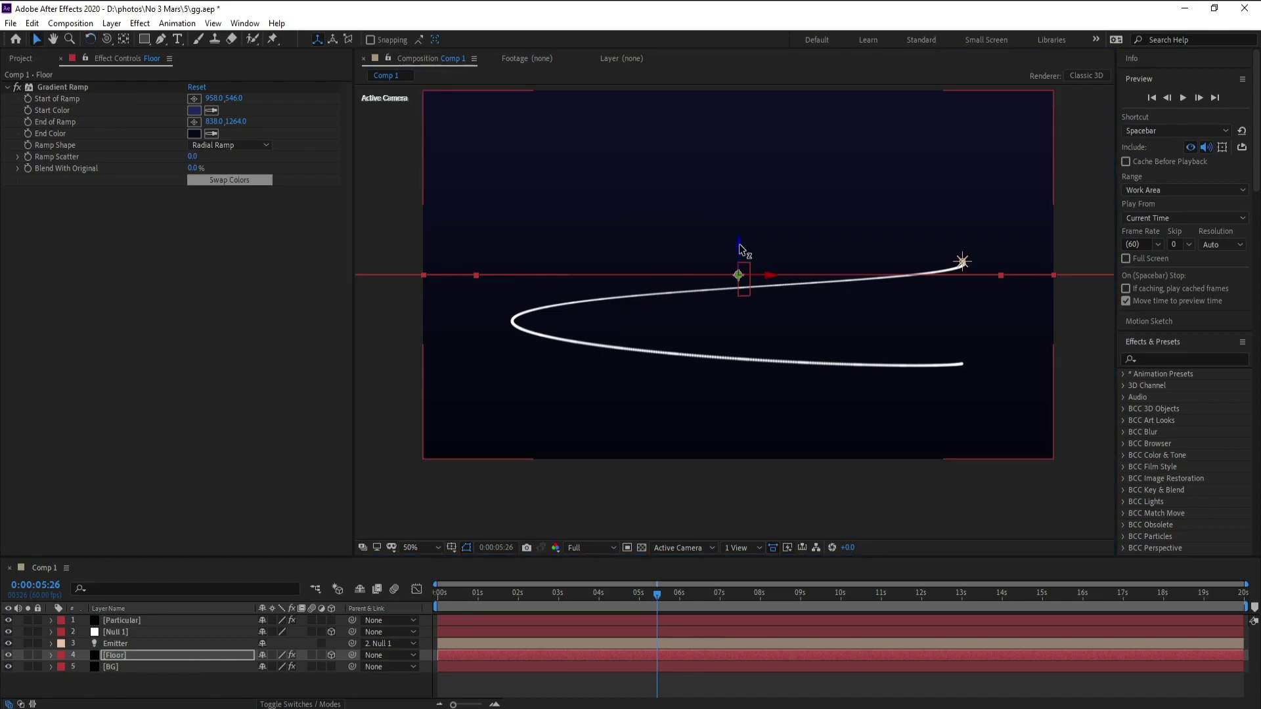
drag(740, 246, 739, 399)
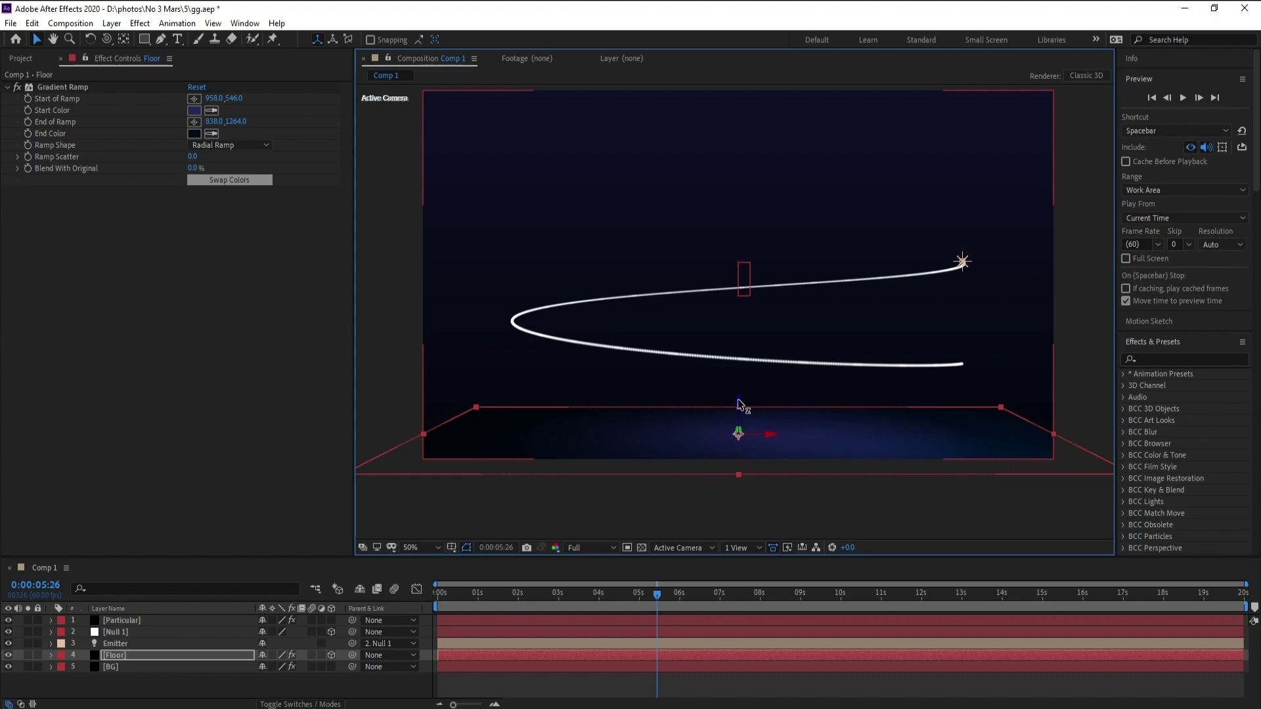
Scale the Floor to 183% and nudge its position.
click(148, 660)
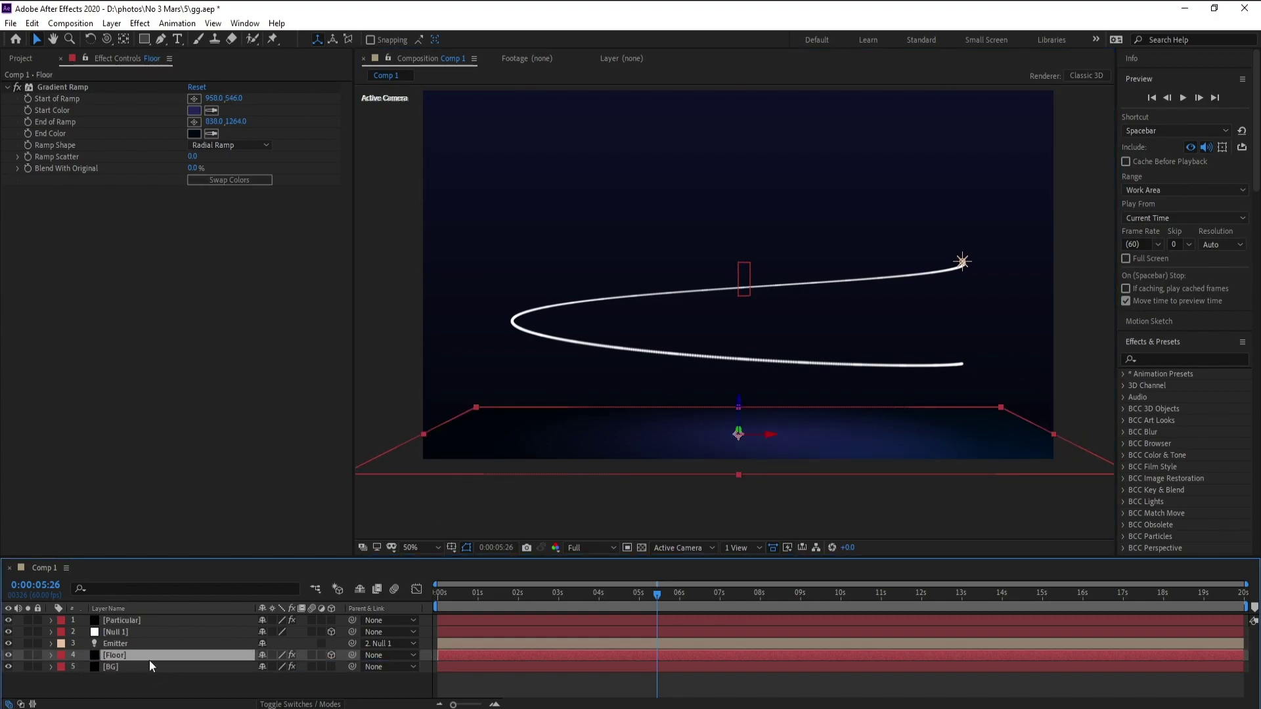
key(s)
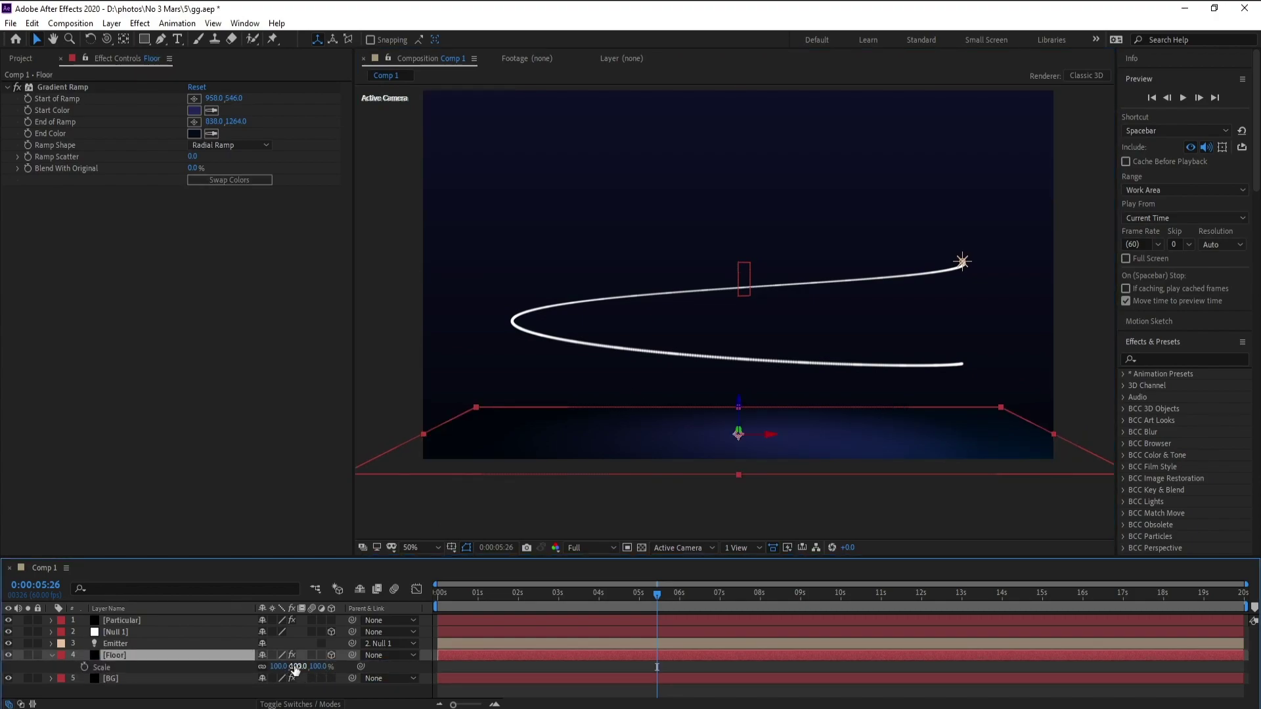
drag(299, 666, 350, 663)
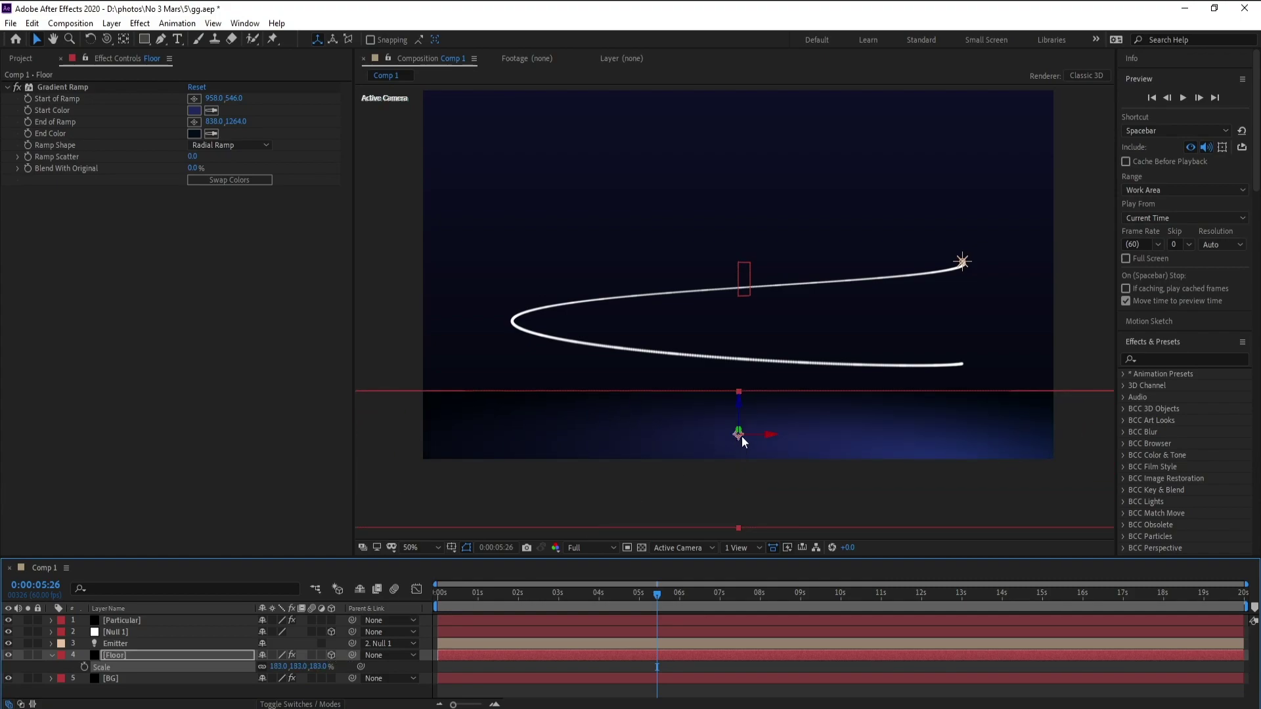
drag(740, 434, 804, 265)
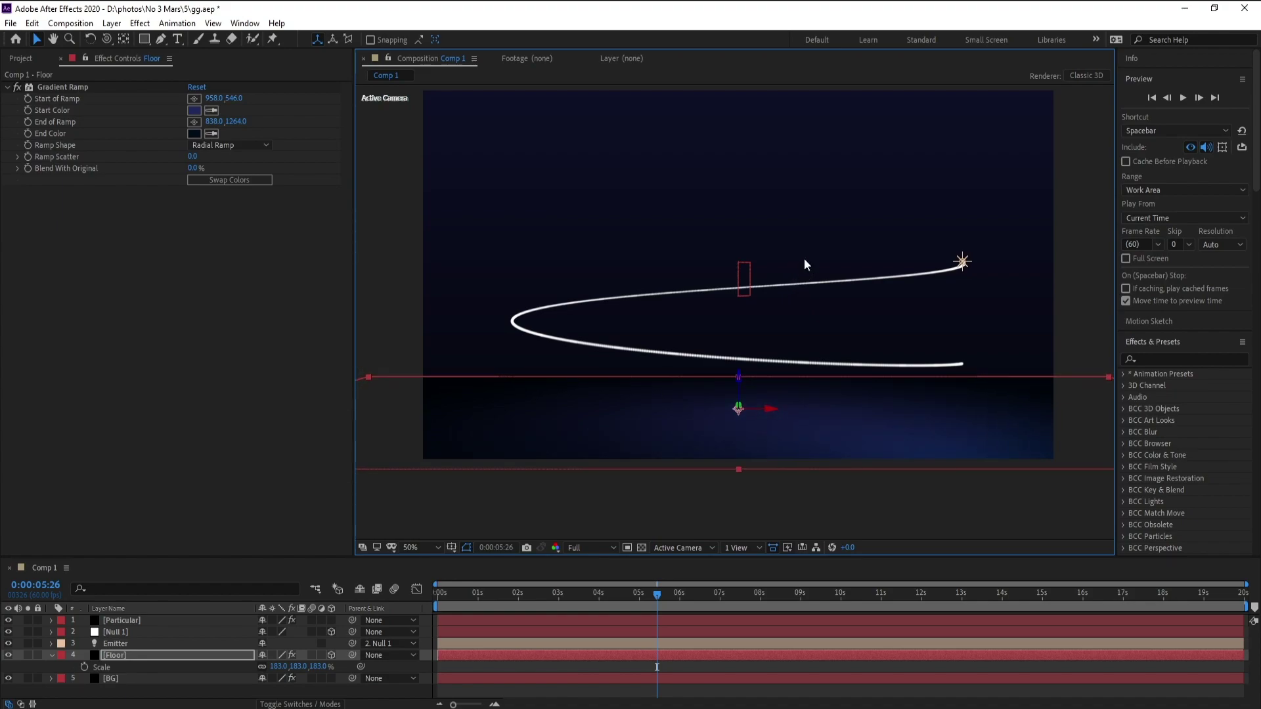
Preview the animation with the floor, ending at 0:00:05:10, and hide the Scale property.
click(447, 597)
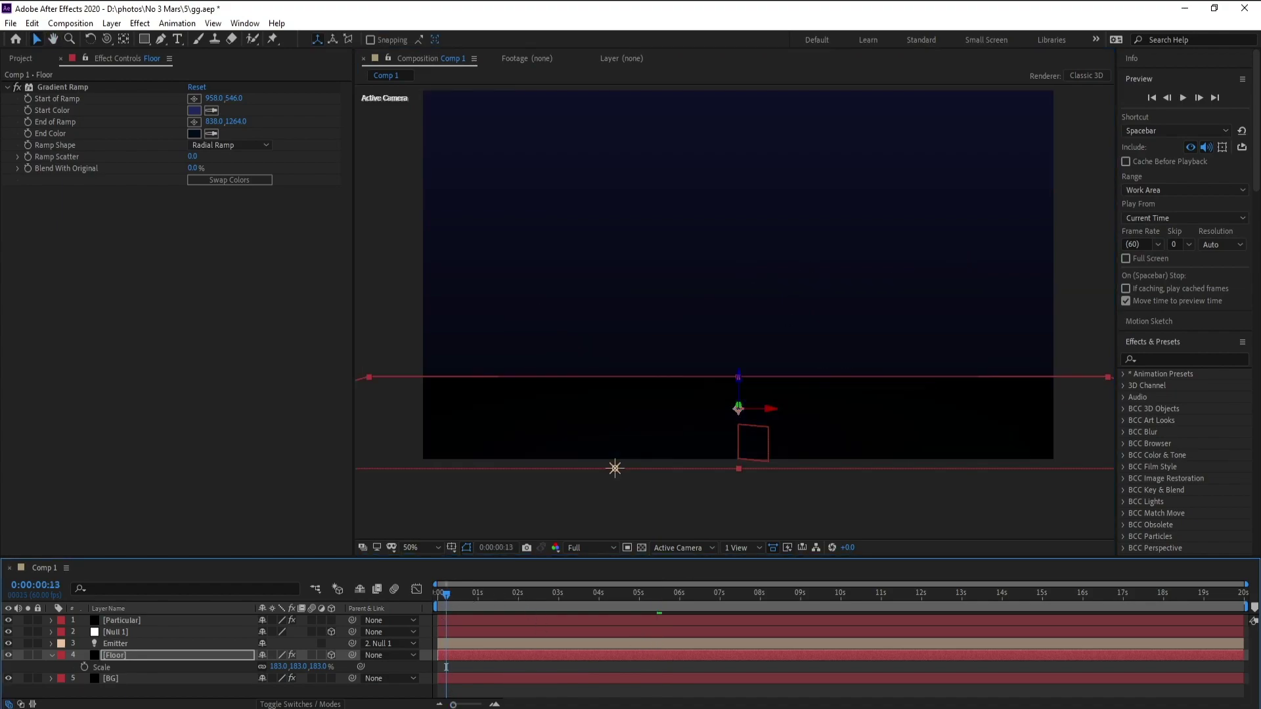
key(Home)
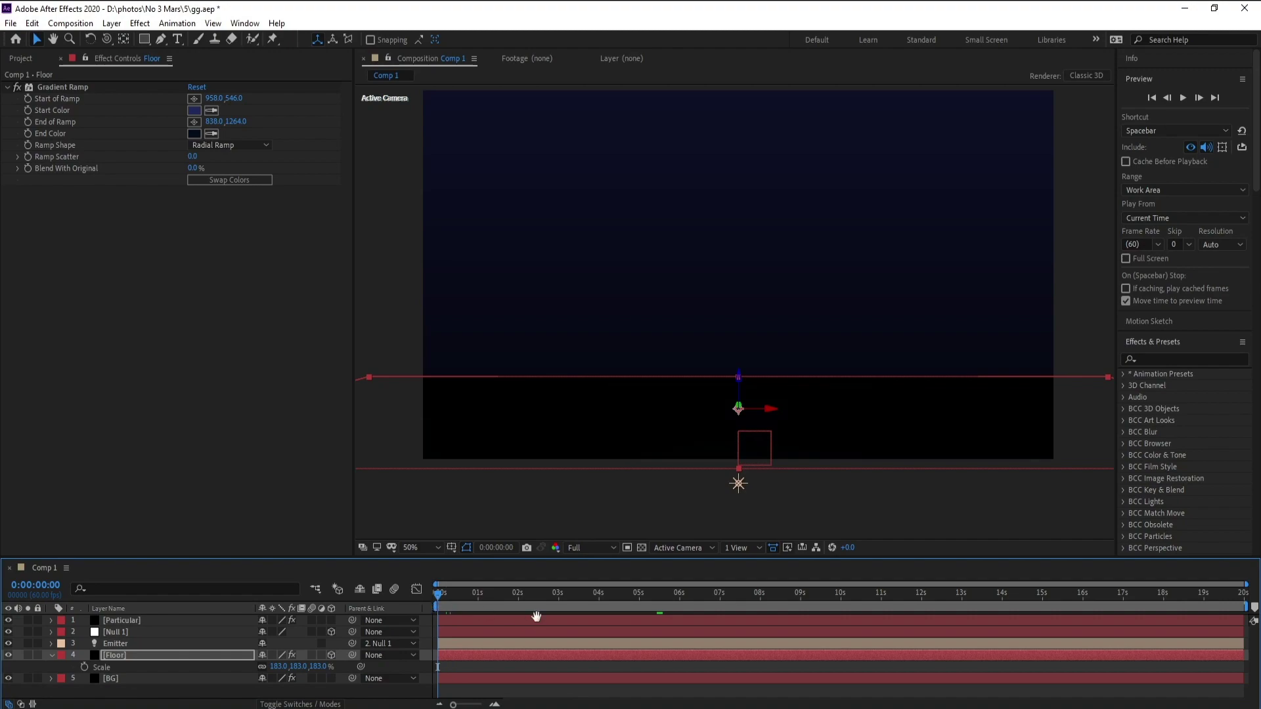
key(space)
drag(562, 597, 825, 596)
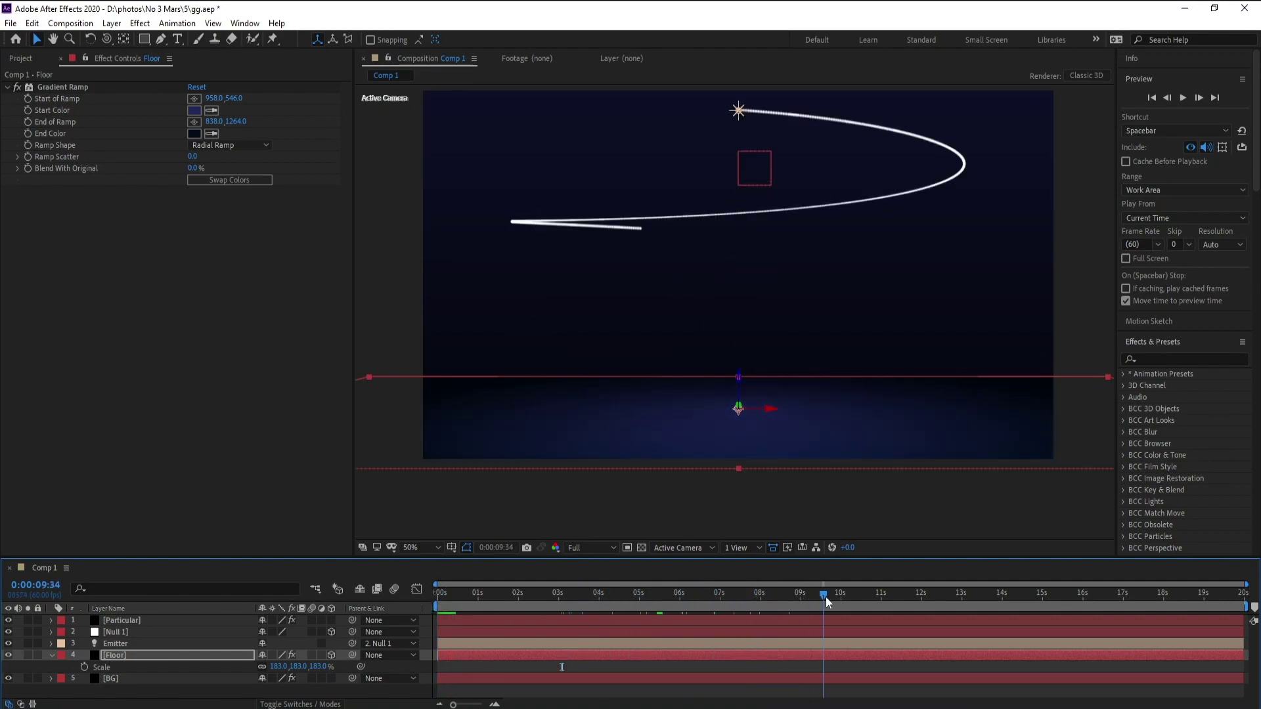
key(h)
drag(721, 389, 713, 418)
key(v)
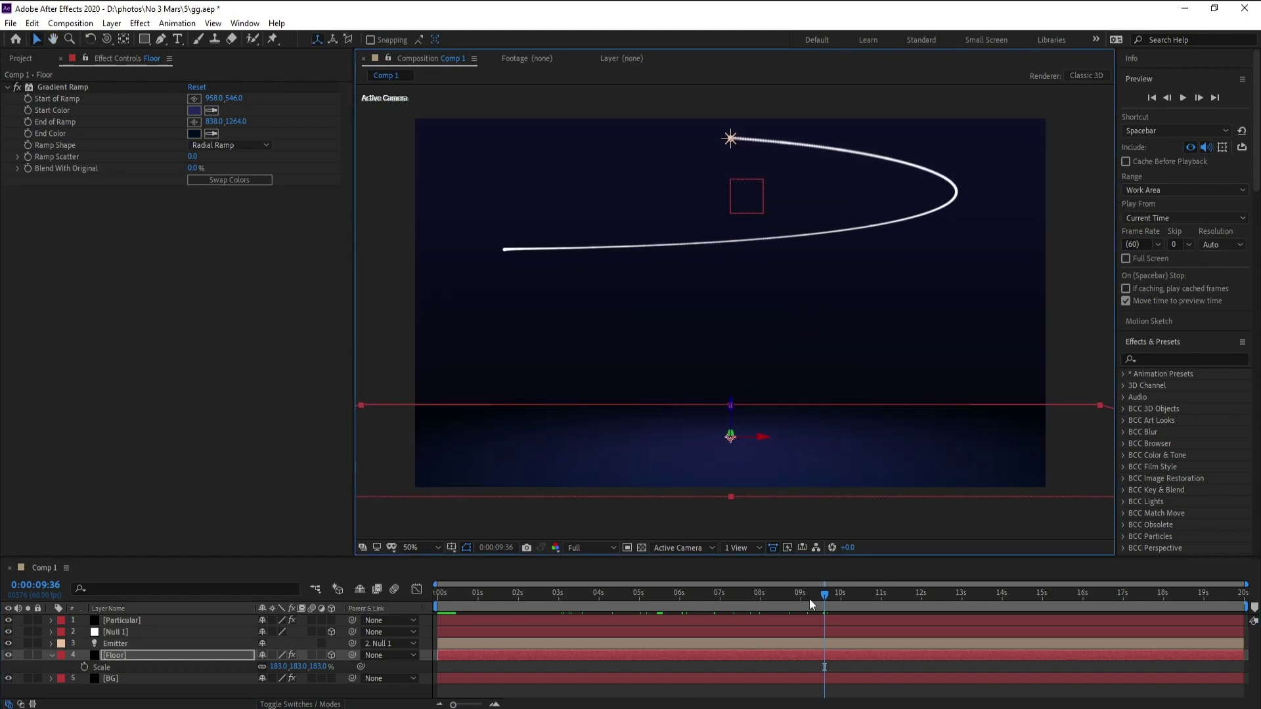
drag(809, 596, 634, 596)
click(646, 608)
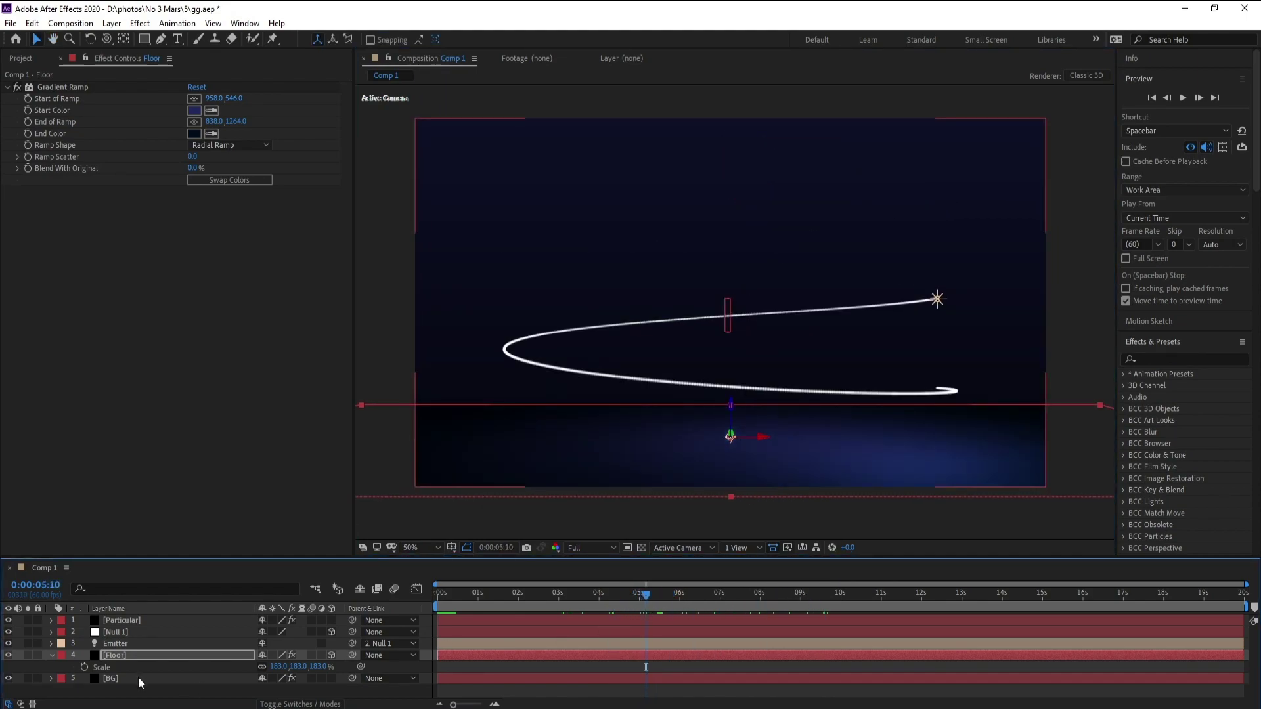
click(51, 656)
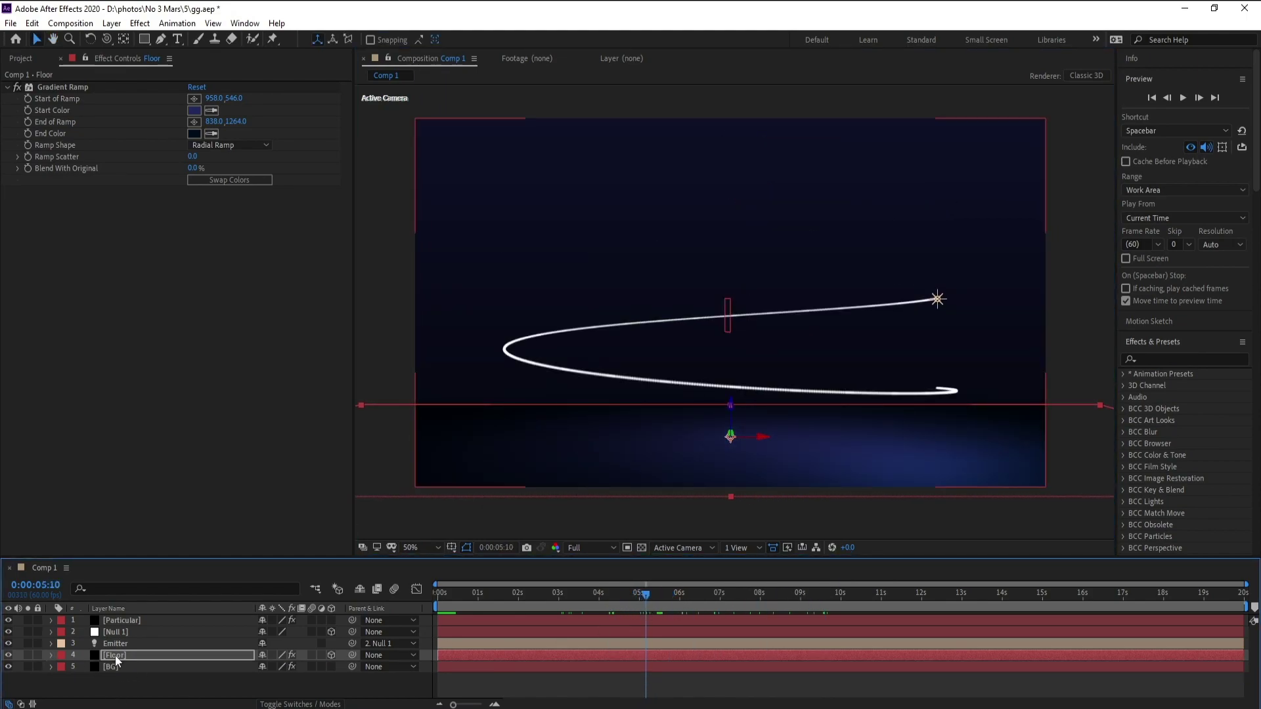
Set Particular's particle Life to 7.0 seconds in Particle (Master).
click(131, 624)
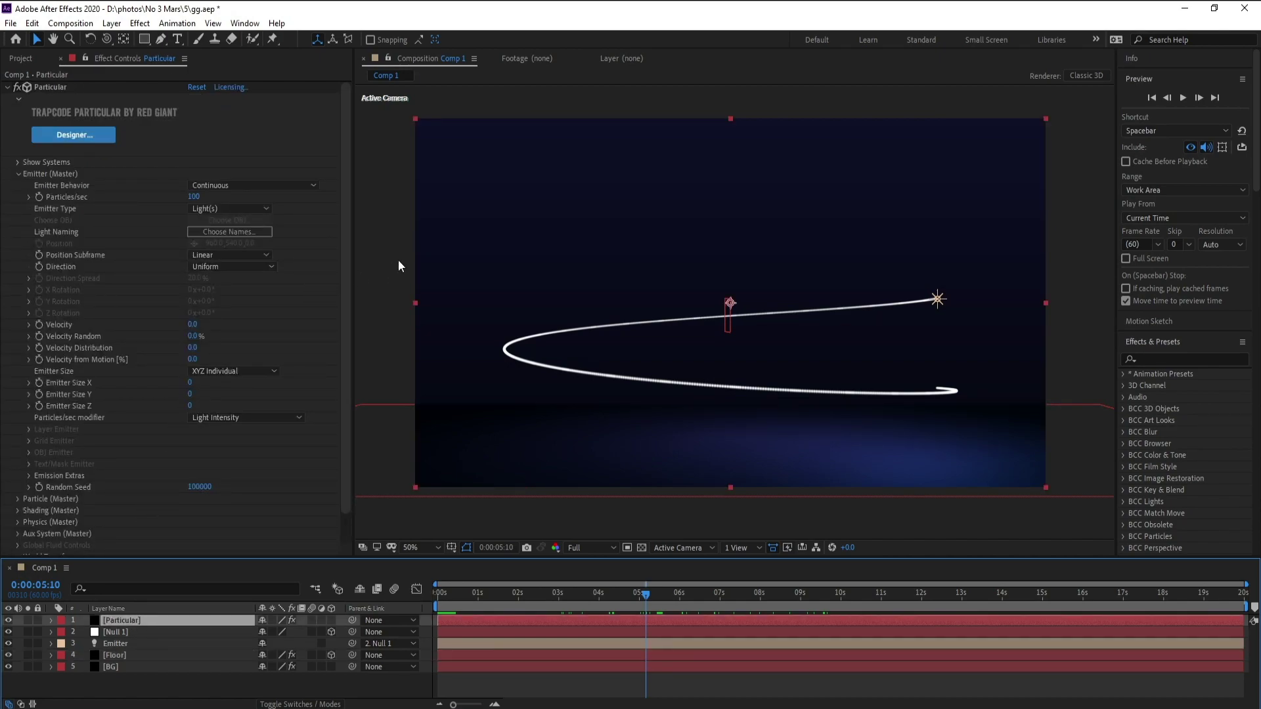
click(18, 175)
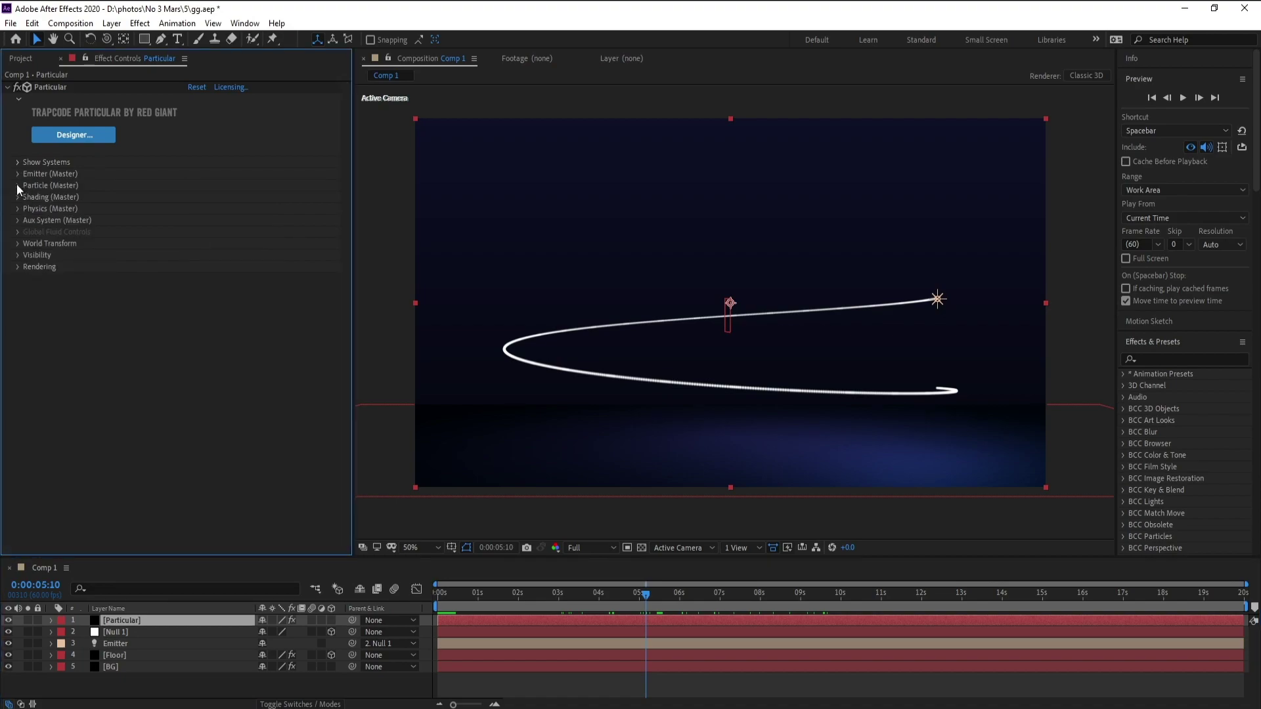
click(18, 186)
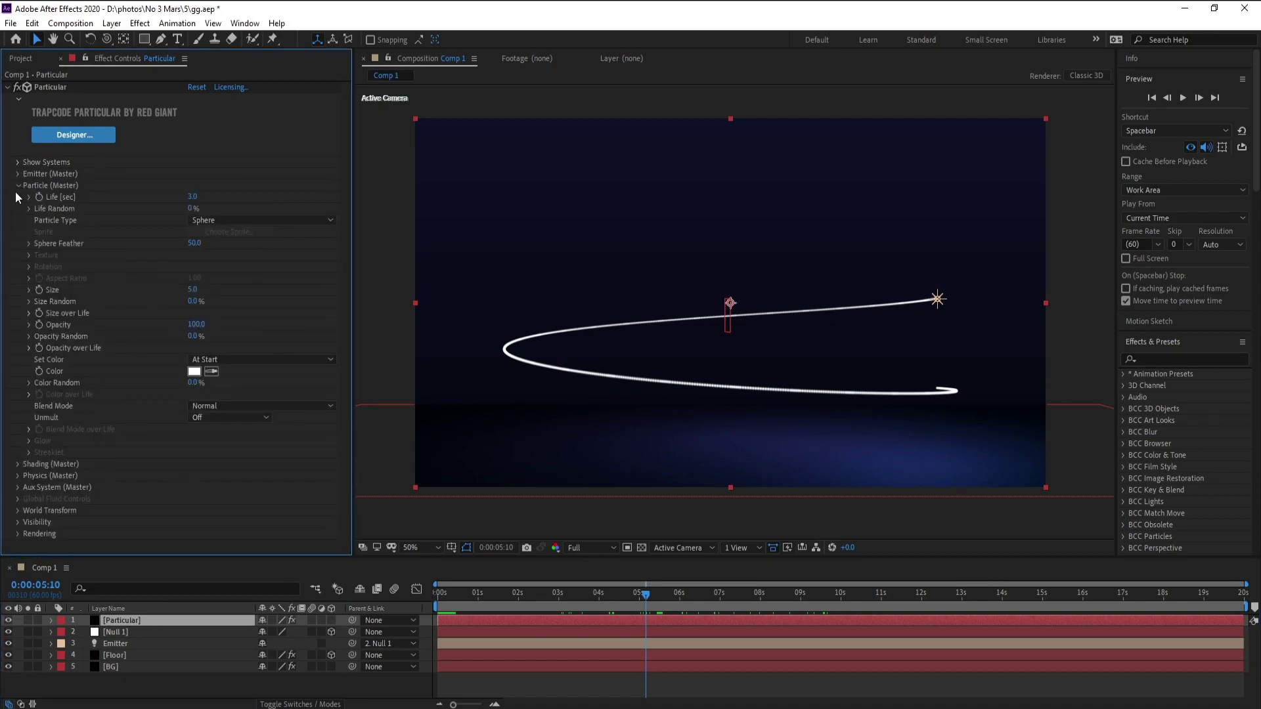
click(192, 196)
text(7)
key(Return)
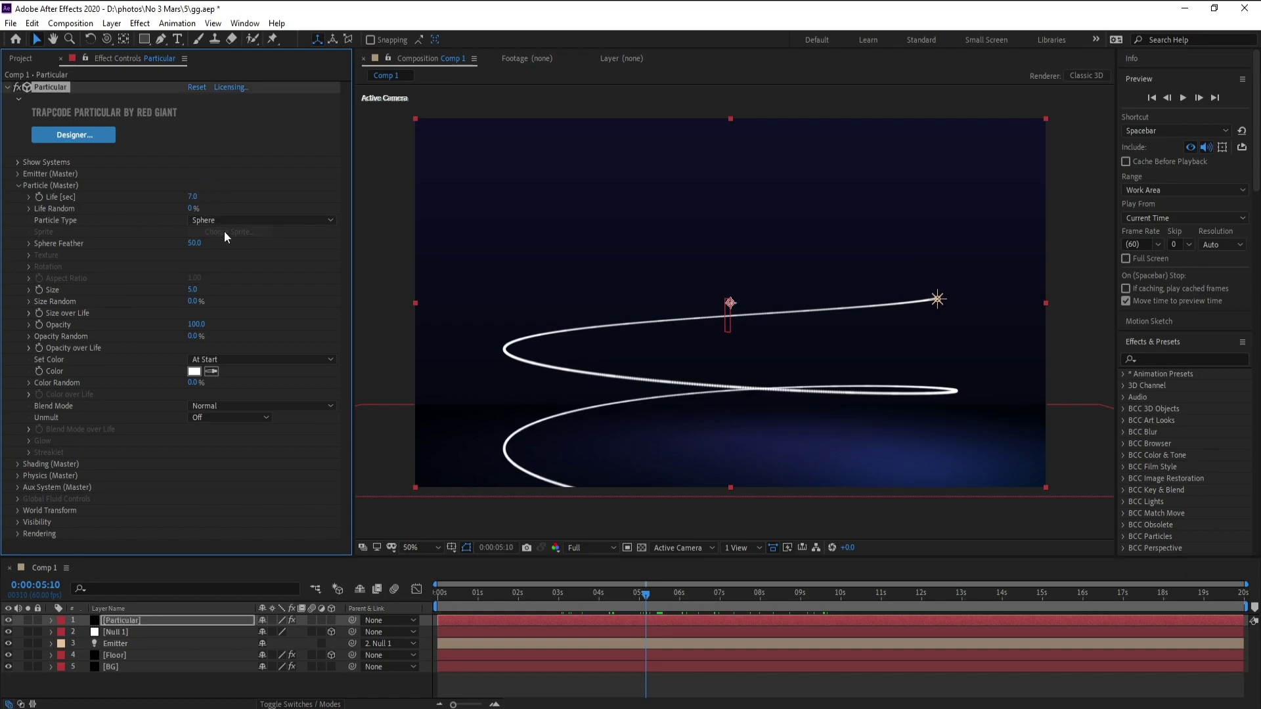
Set particle Size to 2.0 and scrub the timeline to check the thinner trail.
click(193, 290)
text(2)
key(Return)
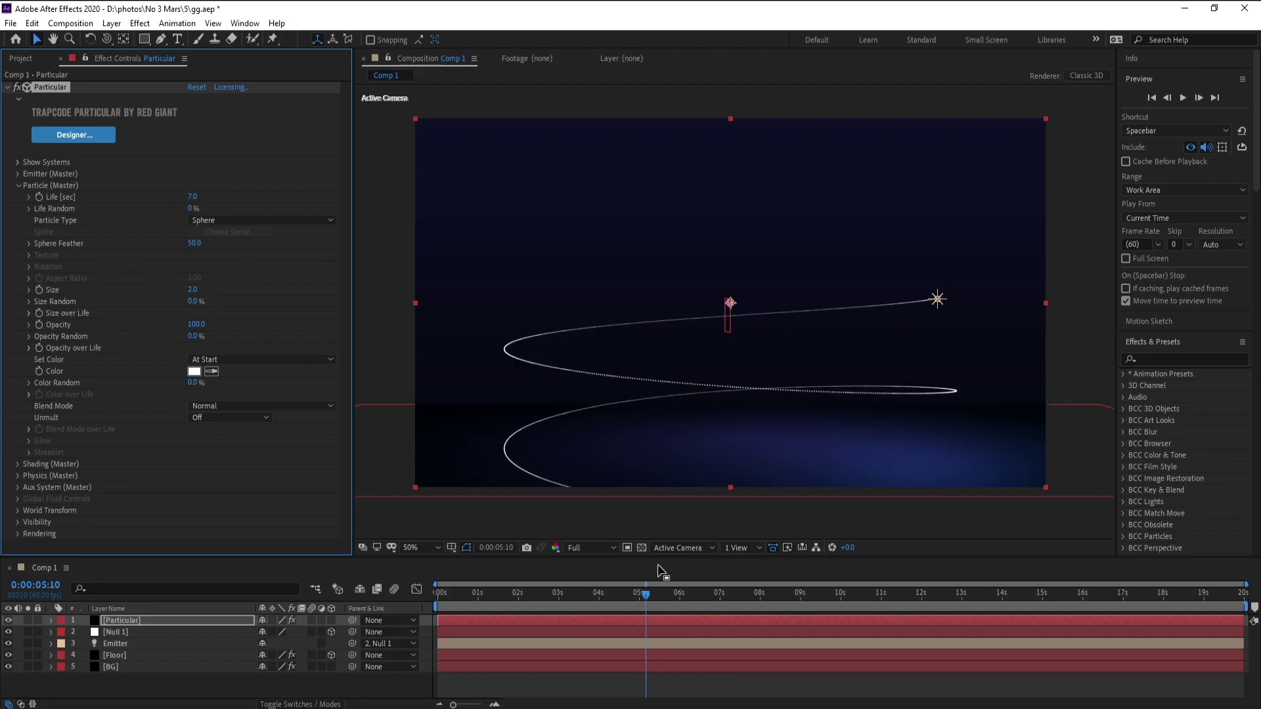
mouse_move(617, 594)
mouse_down()
mouse_move(475, 595)
mouse_move(616, 594)
mouse_up()
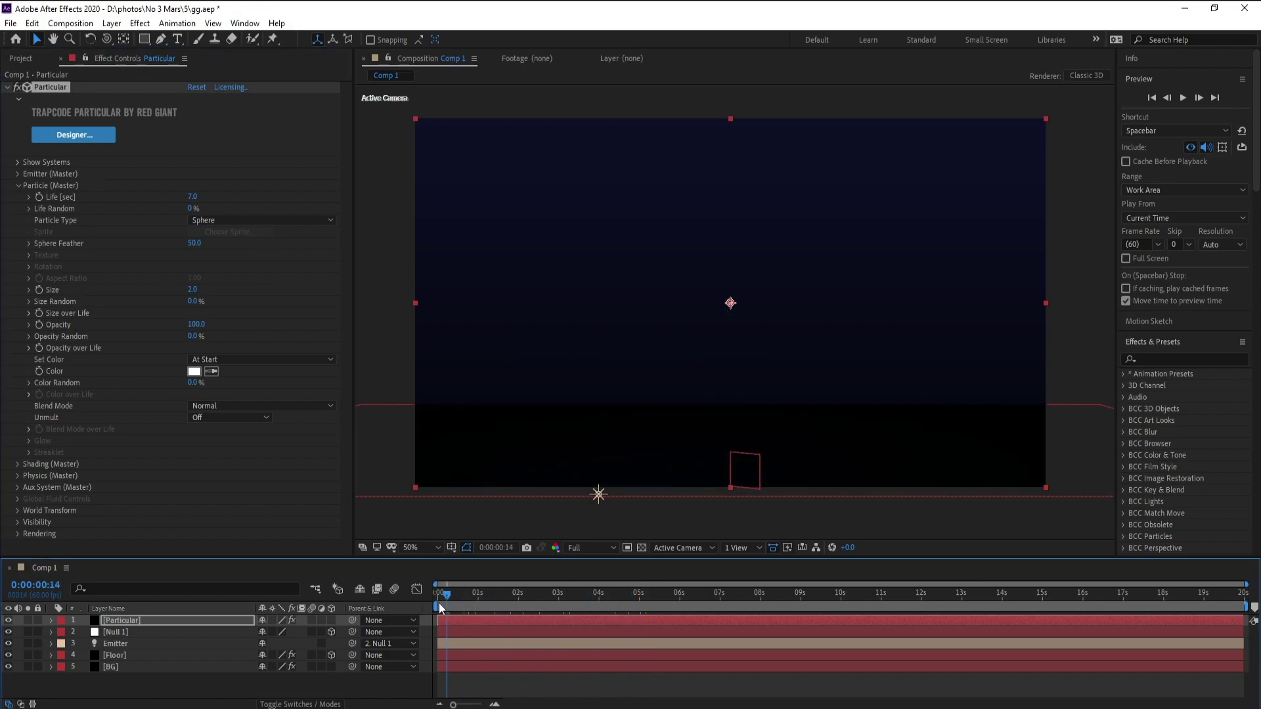
click(624, 463)
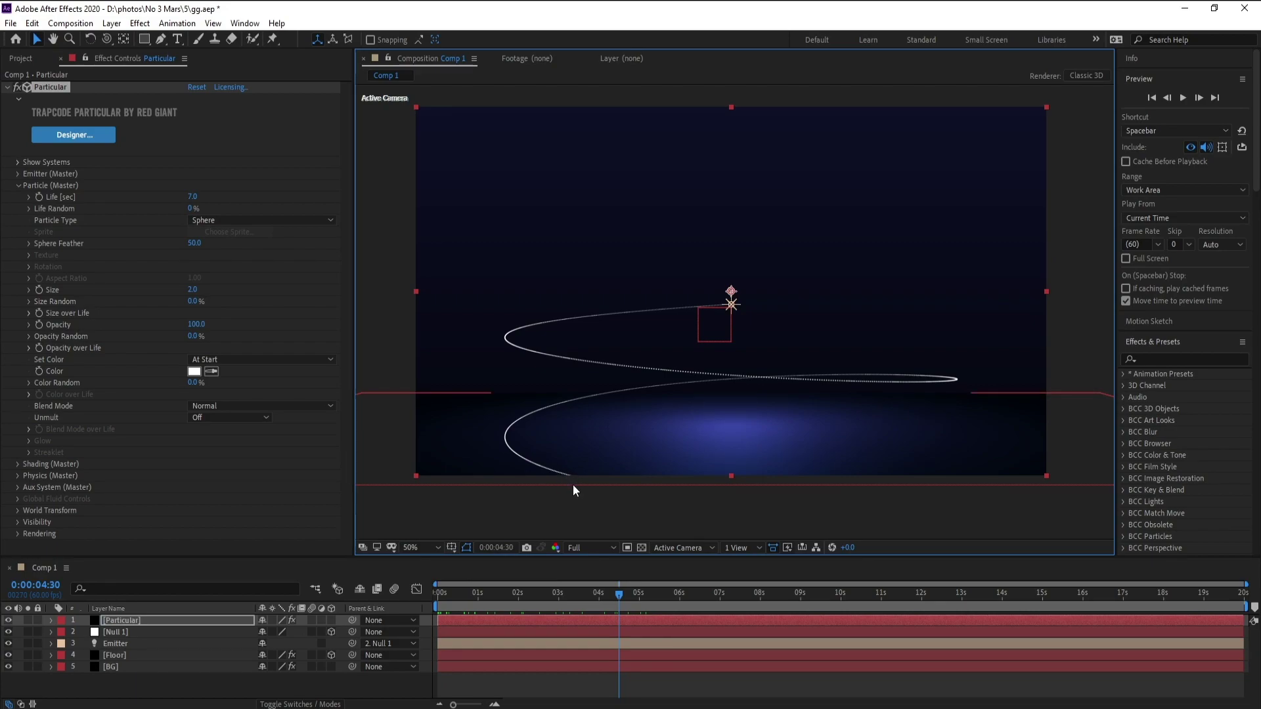
drag(470, 597, 346, 618)
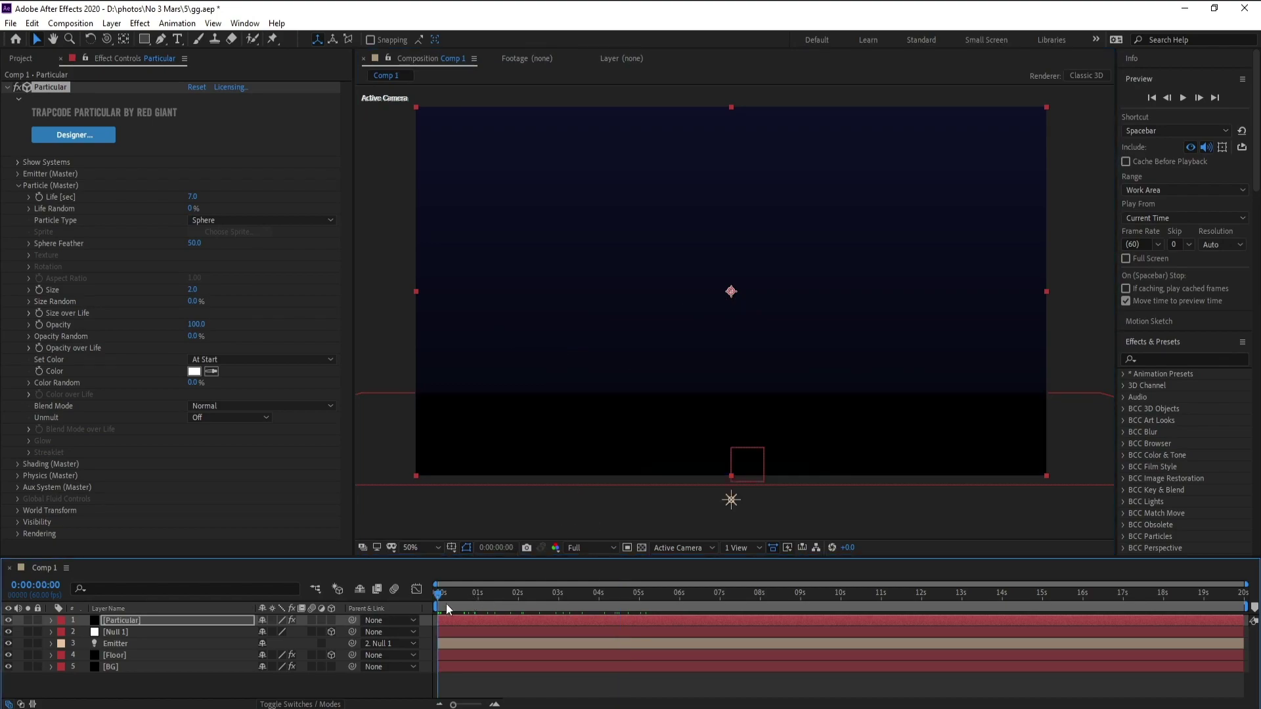
Raise Null 1's frame-0 position so the spiral starts higher, then preview it.
click(128, 633)
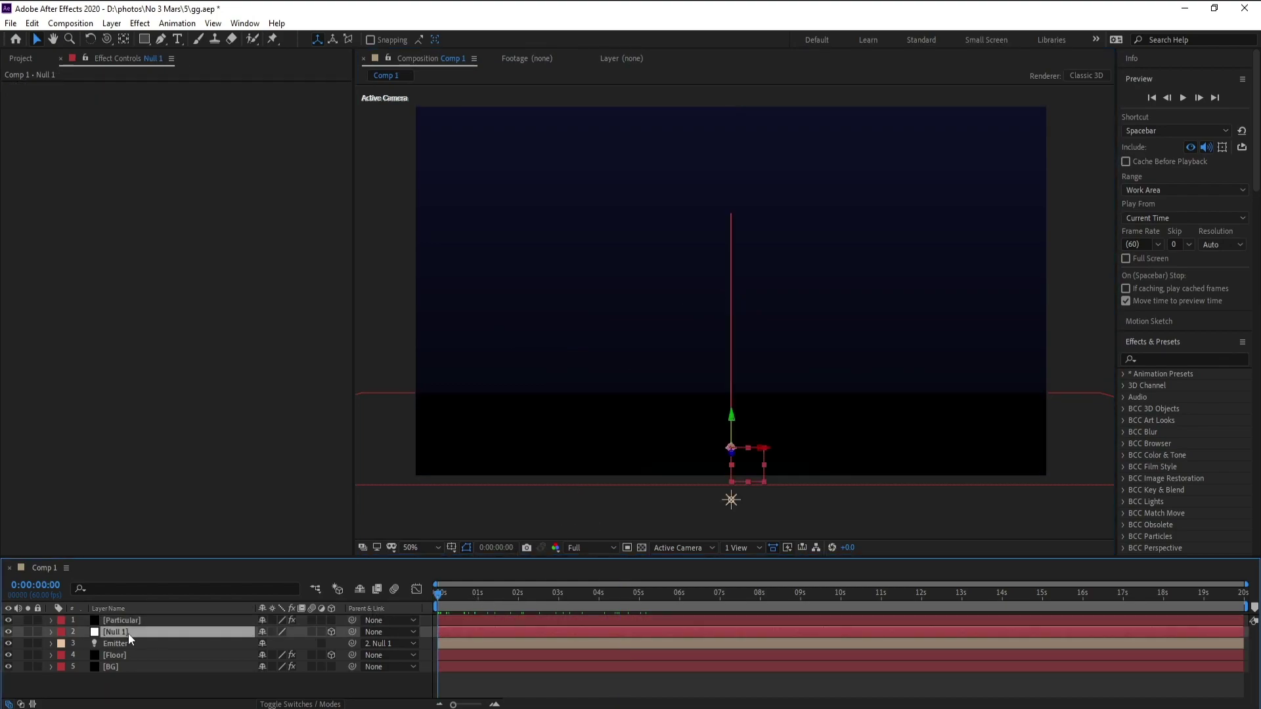
key(u)
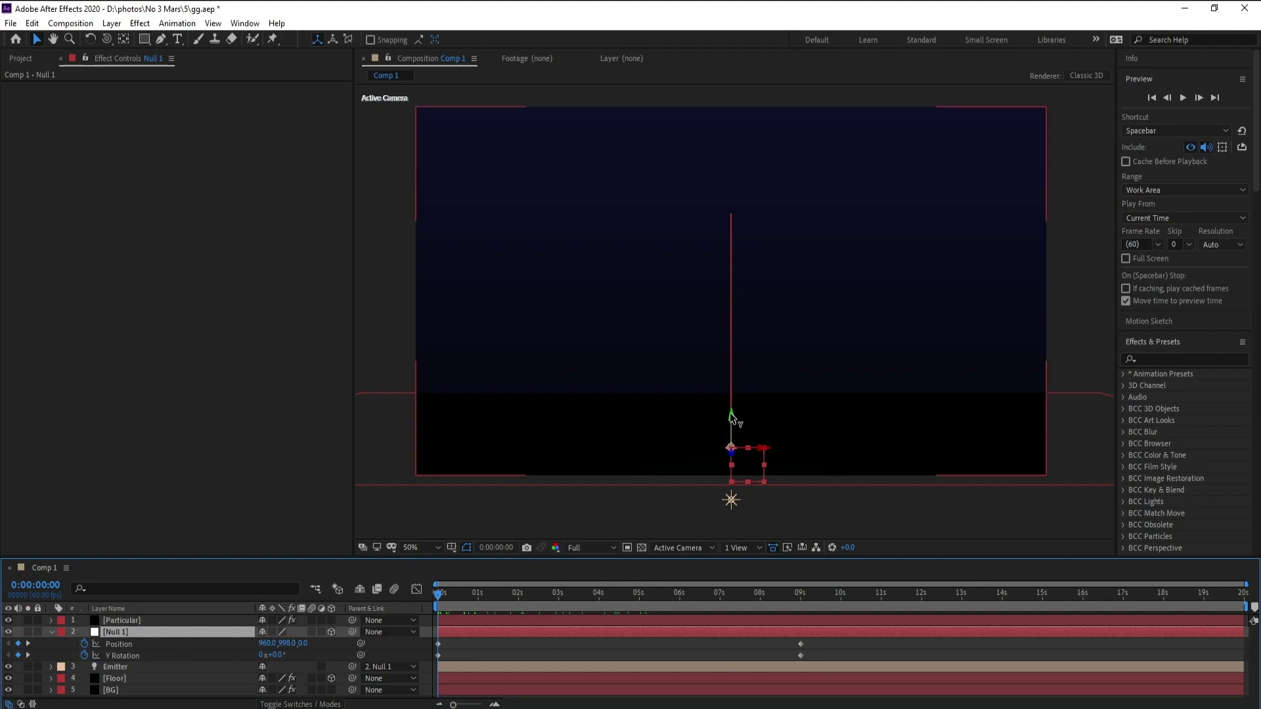
drag(733, 419, 737, 357)
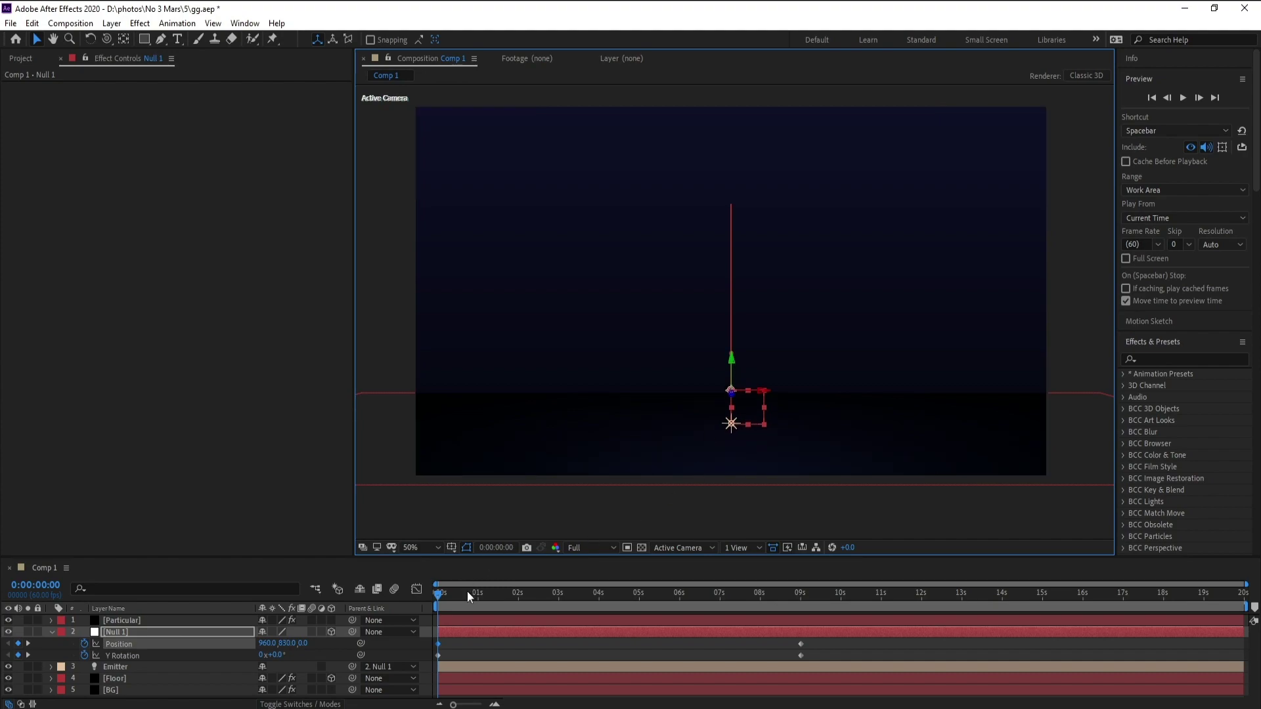
mouse_move(443, 593)
mouse_down()
mouse_move(718, 600)
mouse_move(691, 601)
mouse_move(676, 619)
mouse_up()
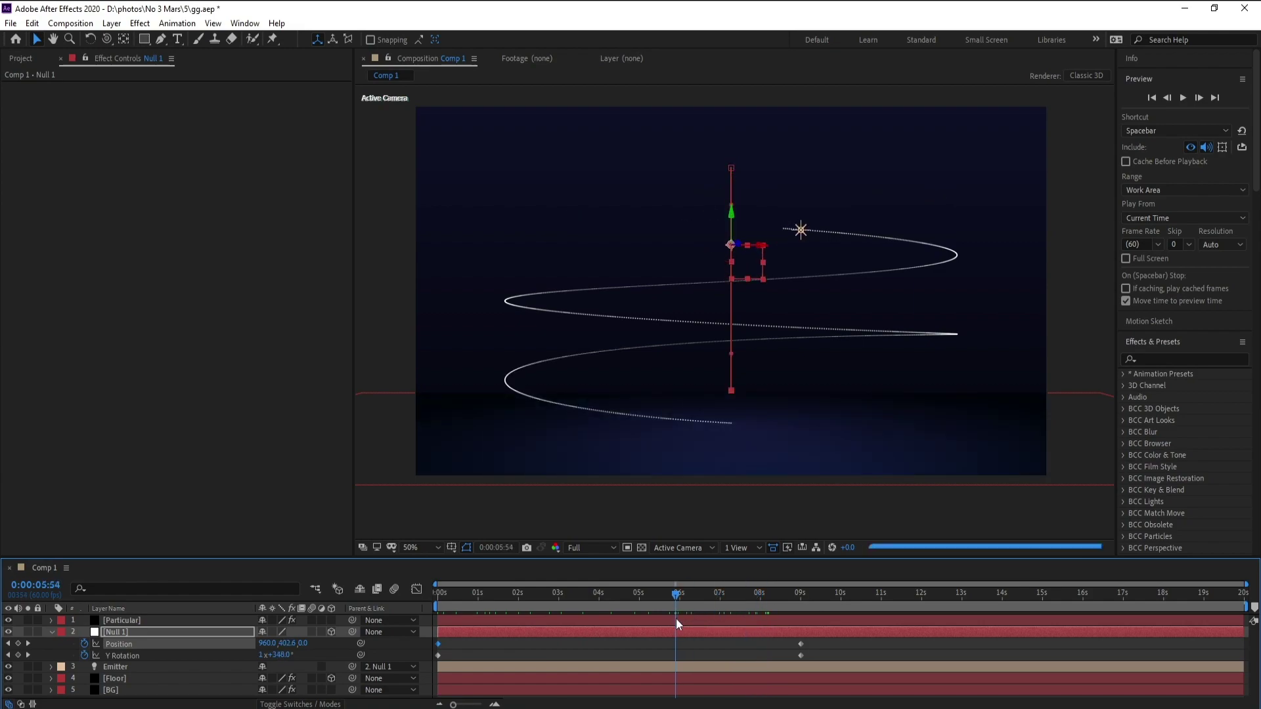
Hide Null 1's keyframed properties and reopen Particular's Emitter settings.
click(52, 634)
click(123, 621)
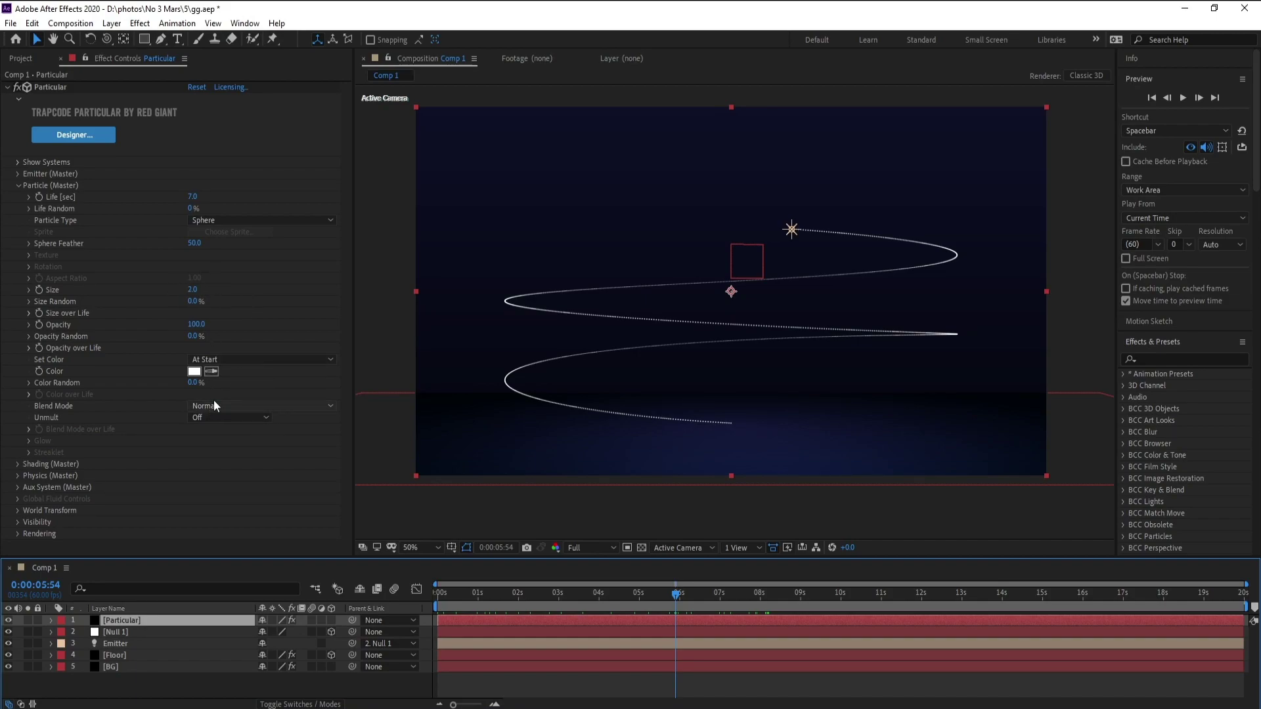
click(18, 177)
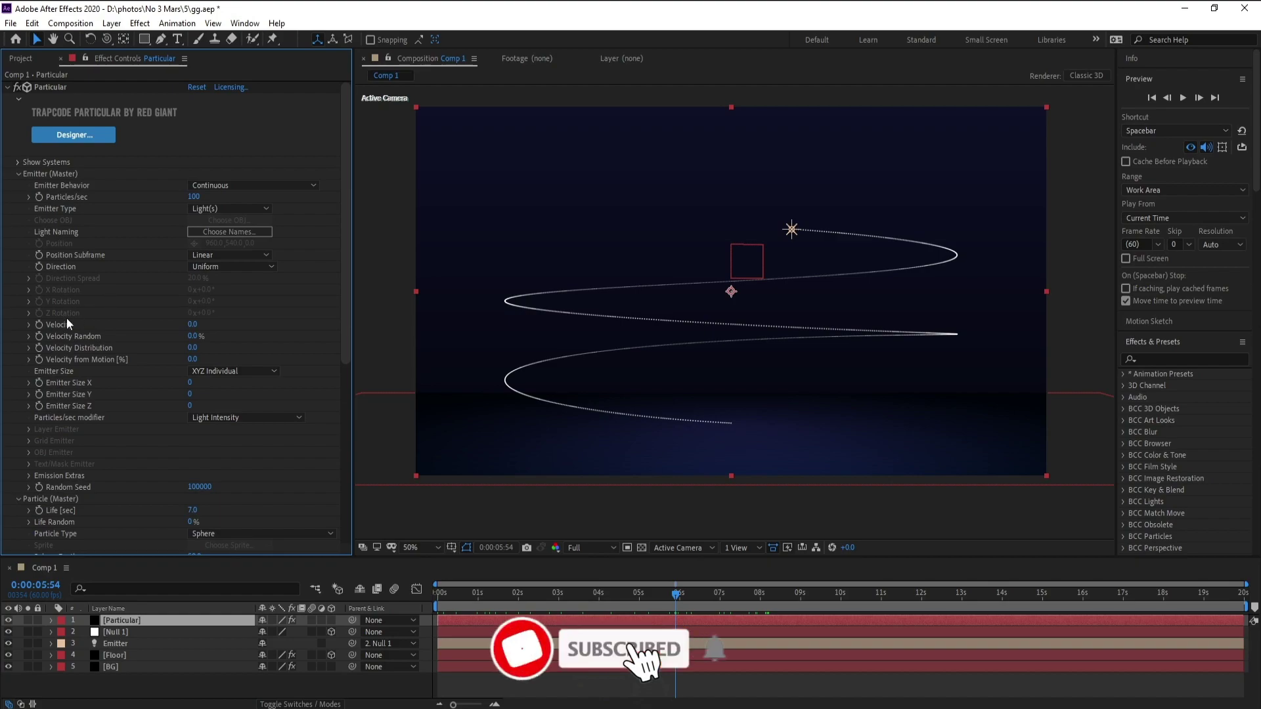
Set the emitter Velocity to 20 and preview the particle spread.
click(193, 323)
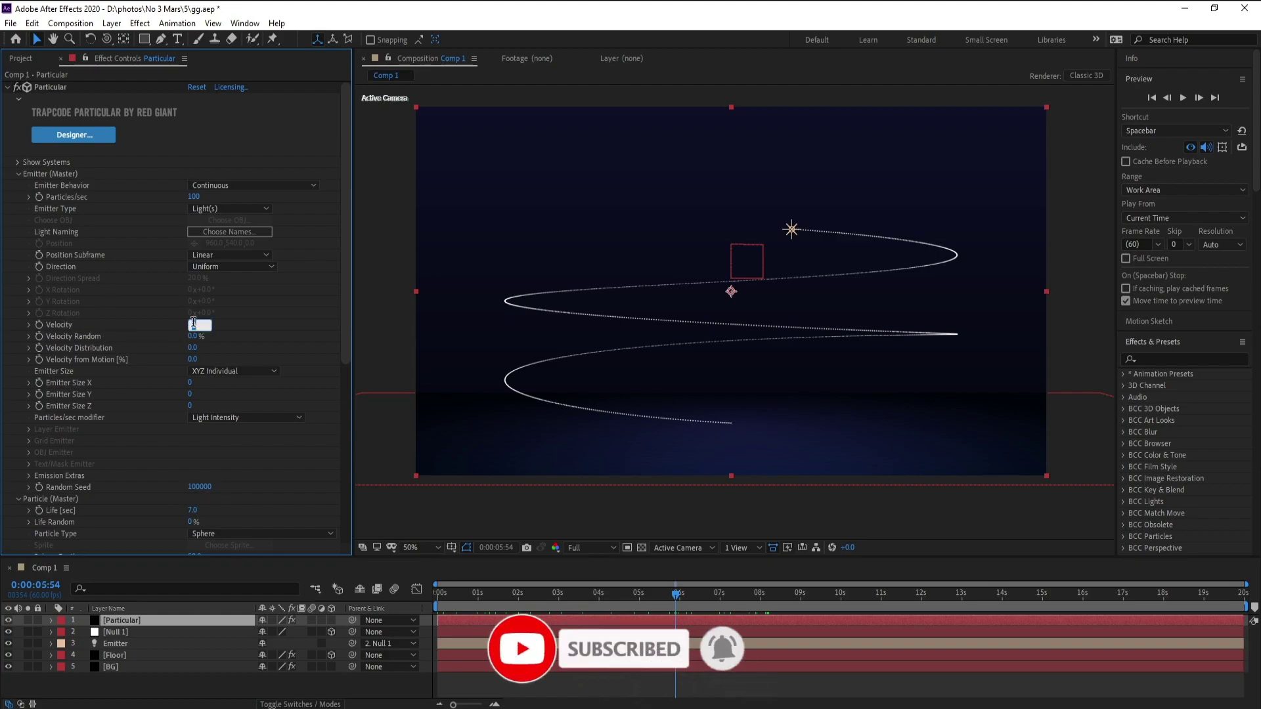
text(20)
key(Return)
click(716, 594)
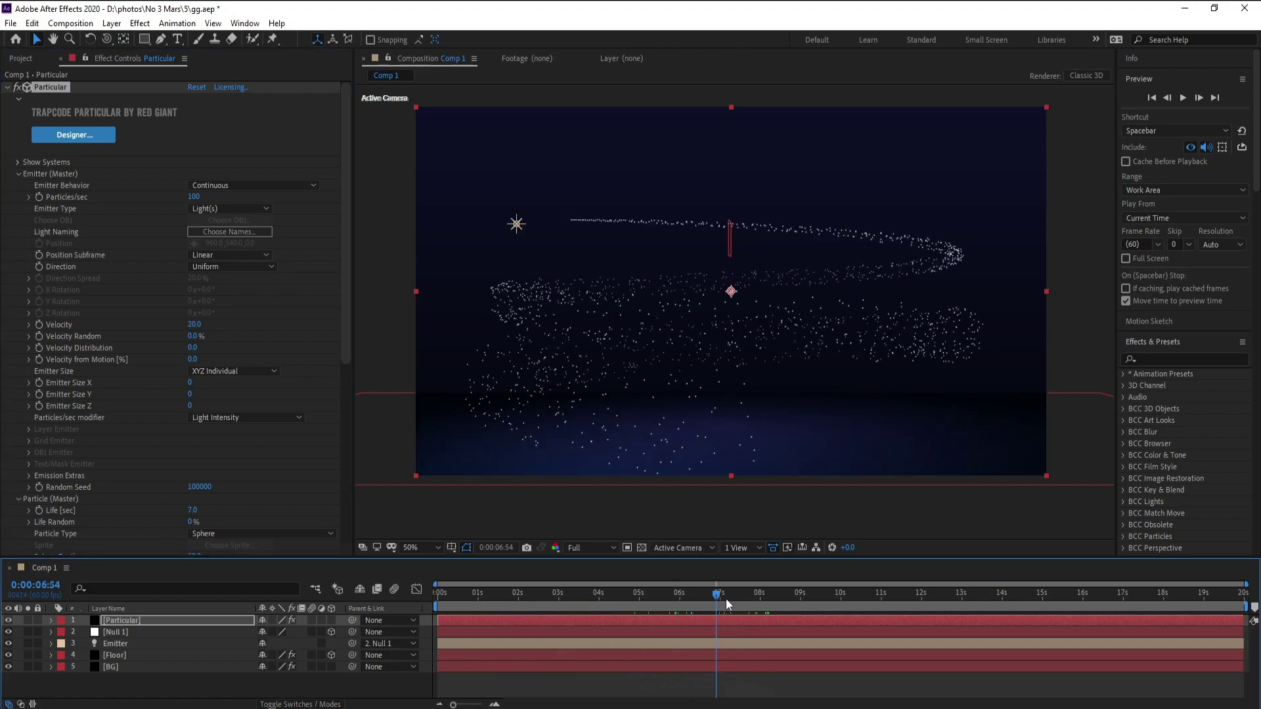
mouse_move(727, 600)
mouse_down()
mouse_move(709, 588)
mouse_move(582, 590)
mouse_move(723, 588)
mouse_up()
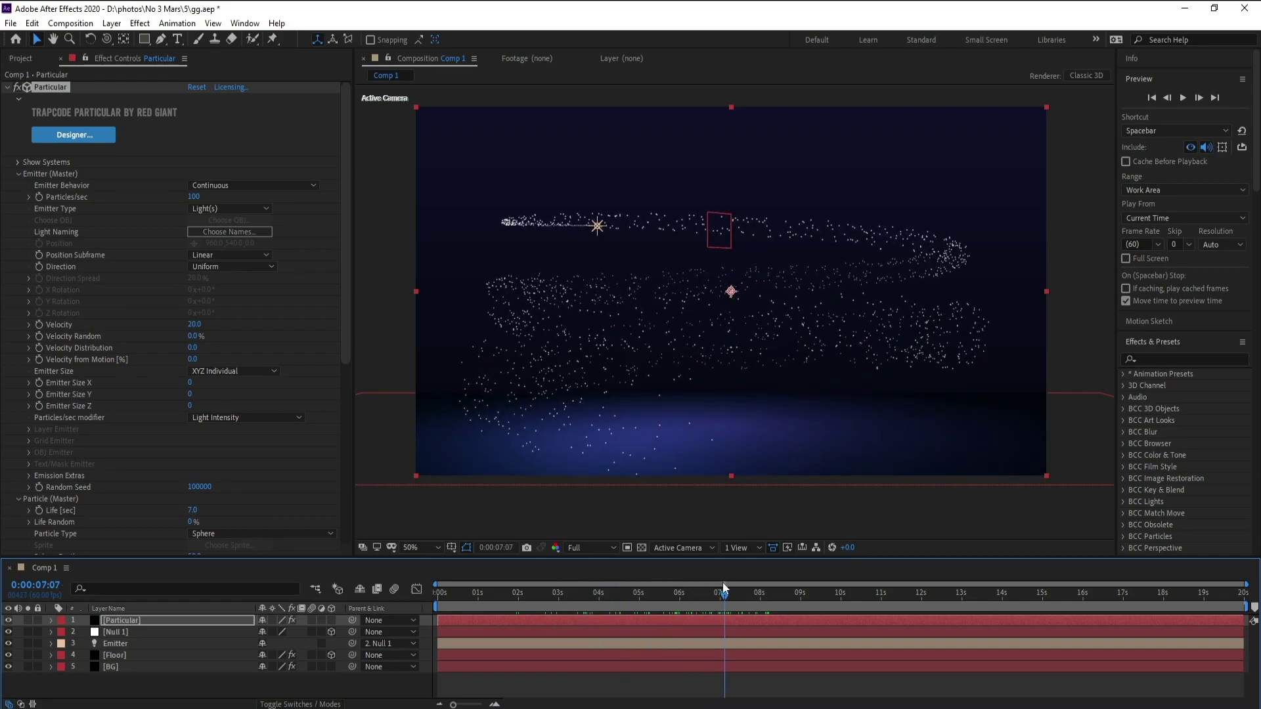
Set Set Color to Over Life with the cyan-to-blue Color over Life preset.
drag(345, 323, 343, 458)
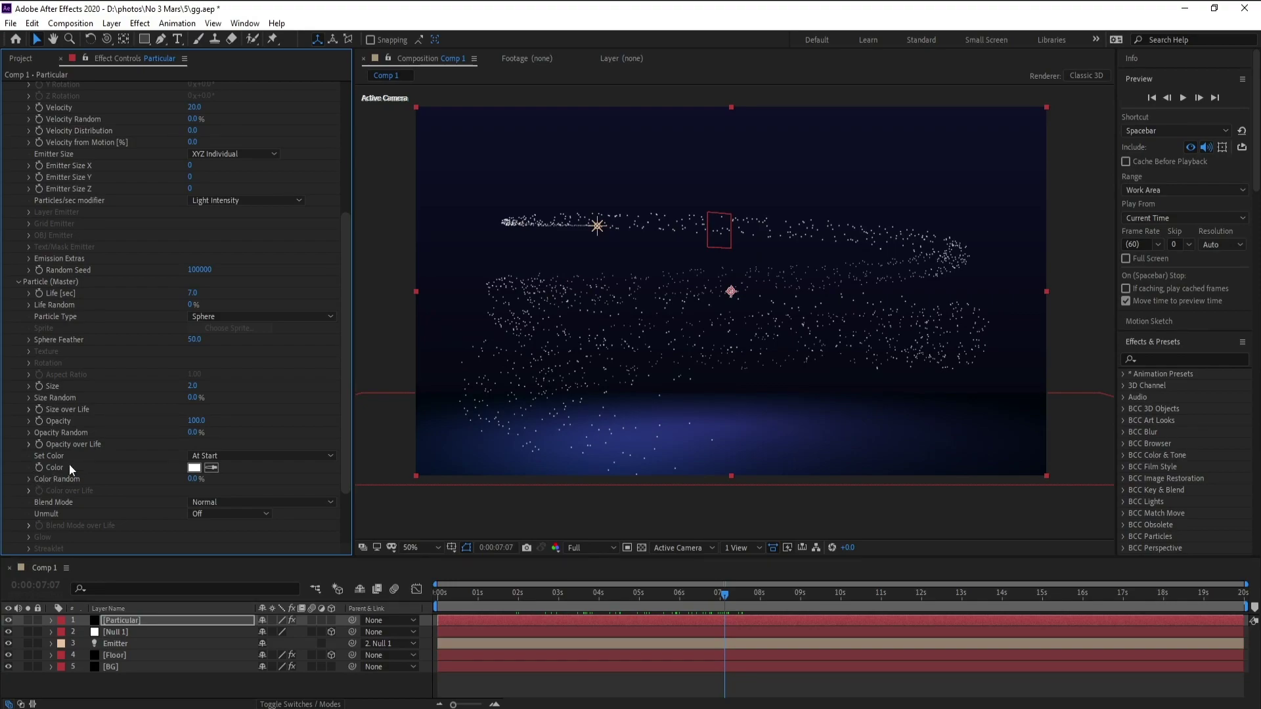
click(231, 456)
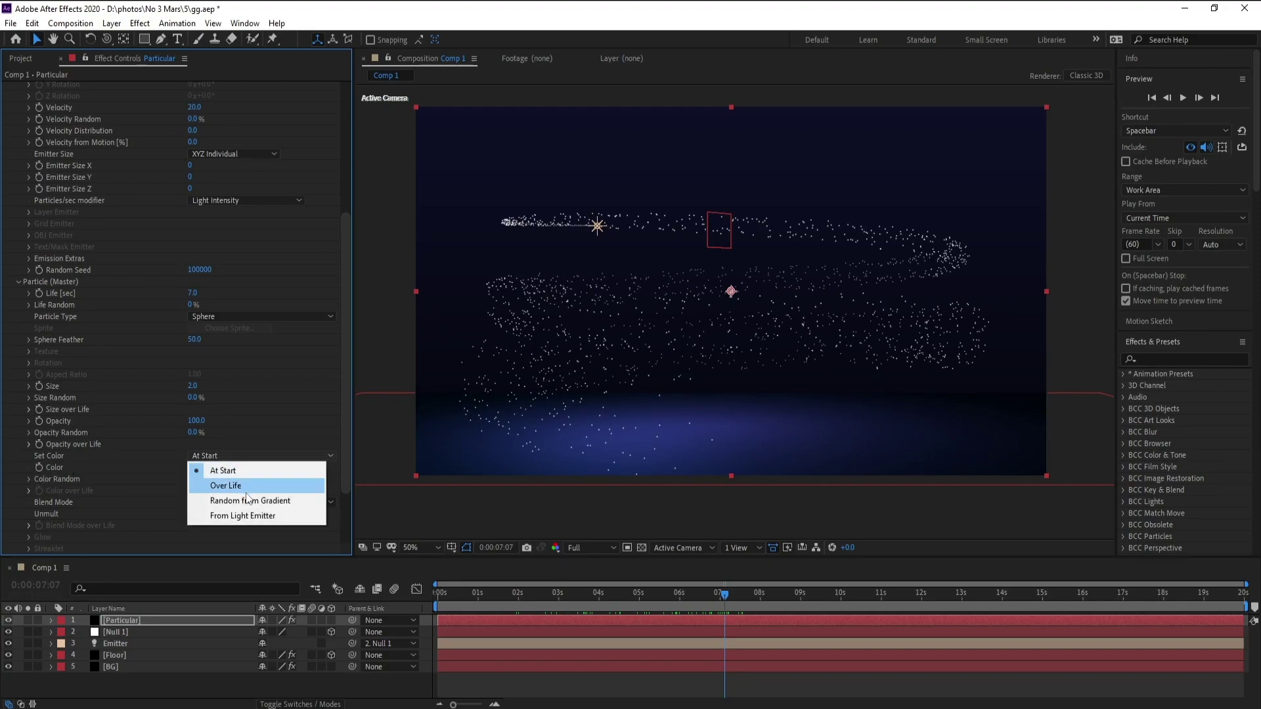
click(255, 486)
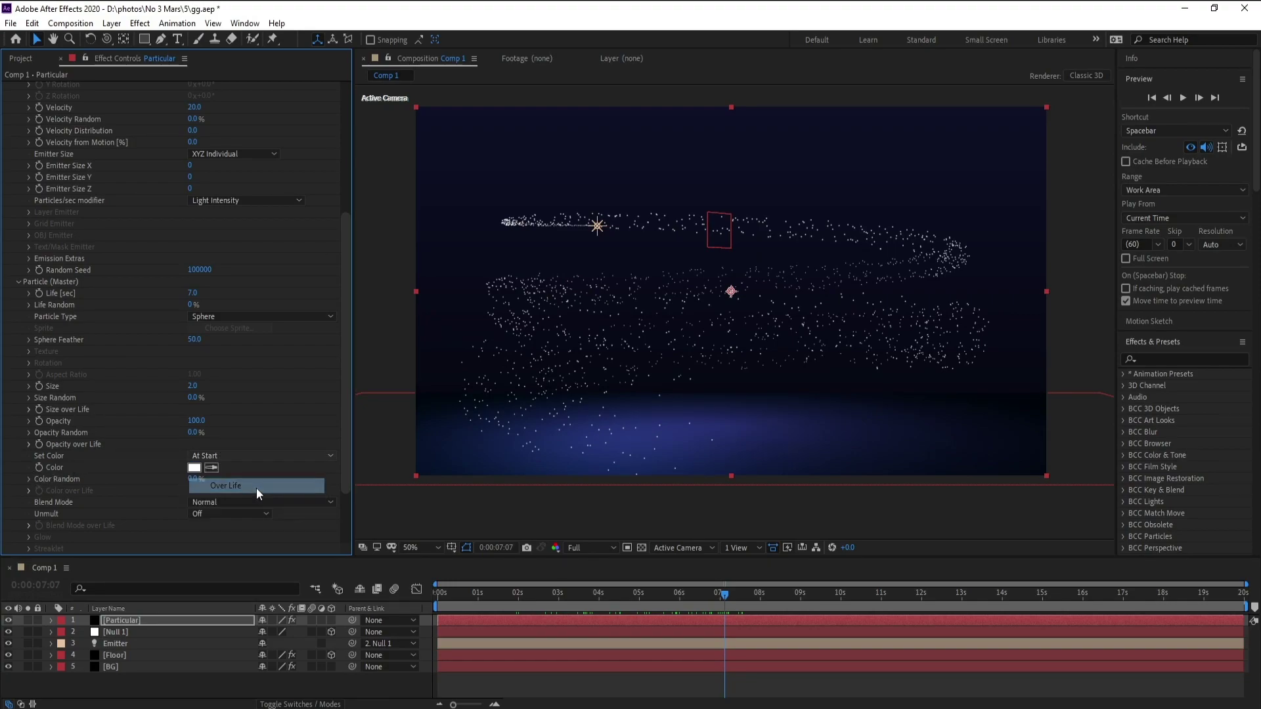
click(29, 491)
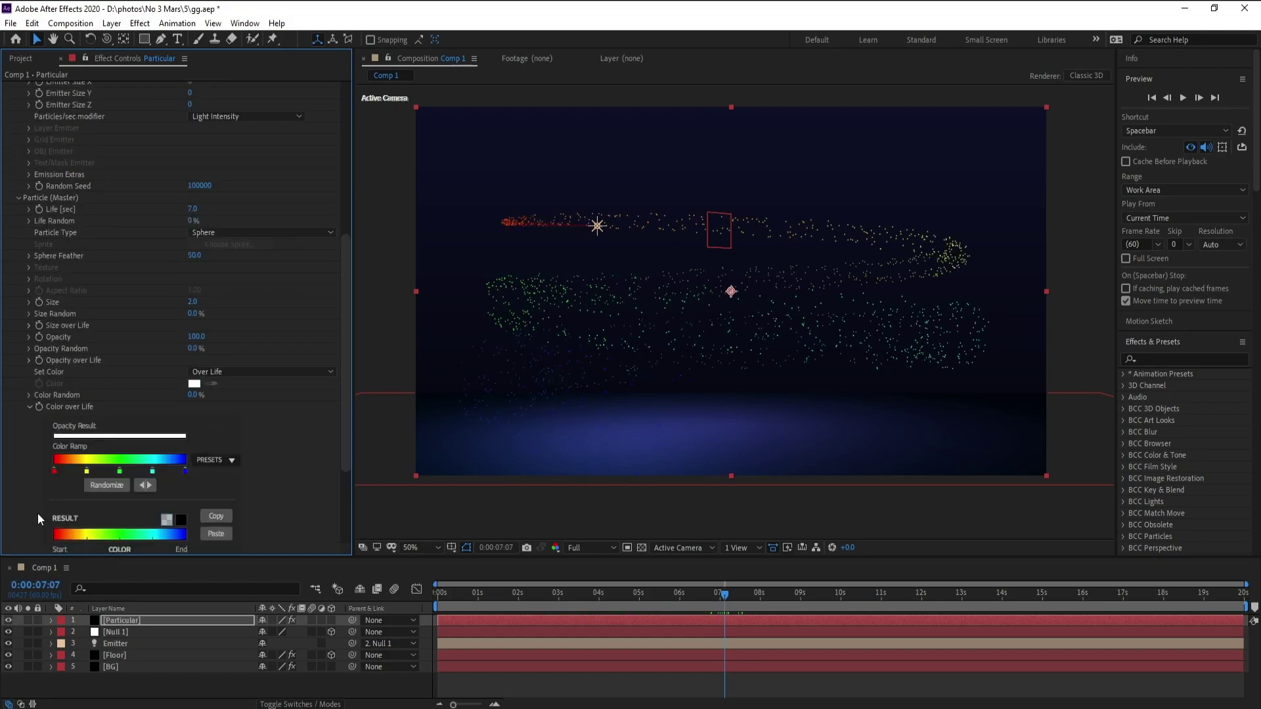
click(215, 460)
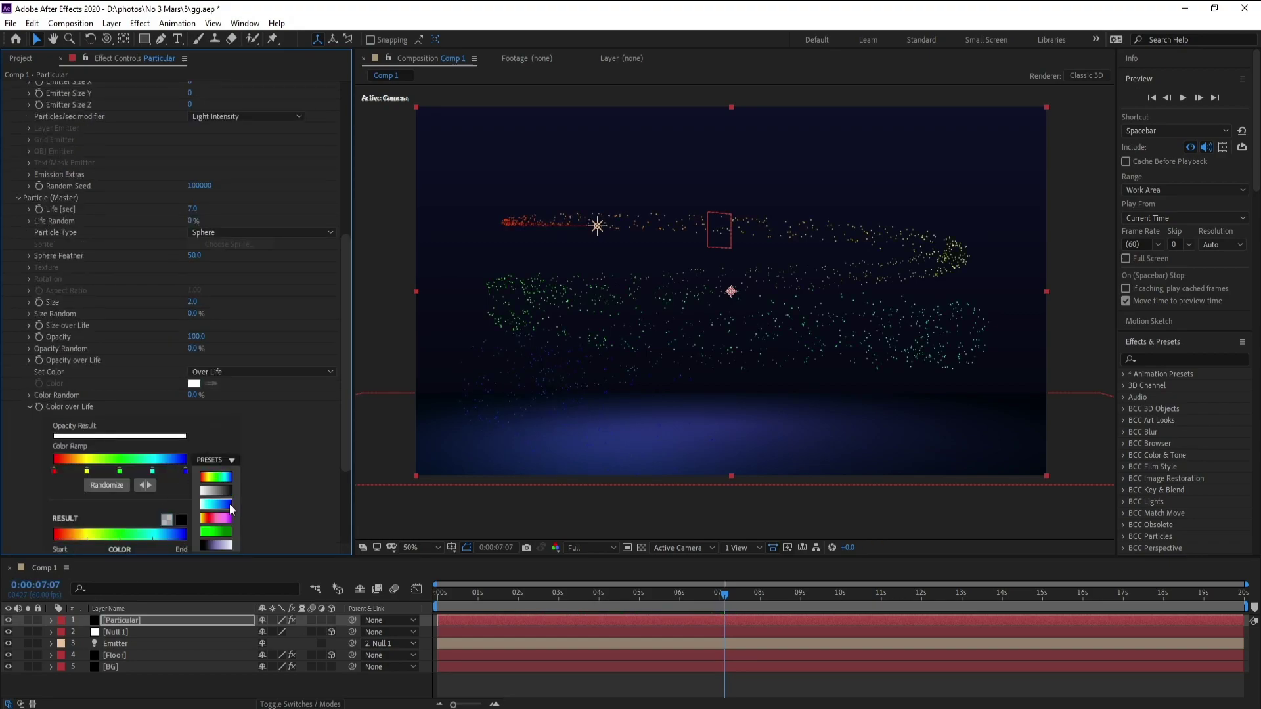
click(215, 503)
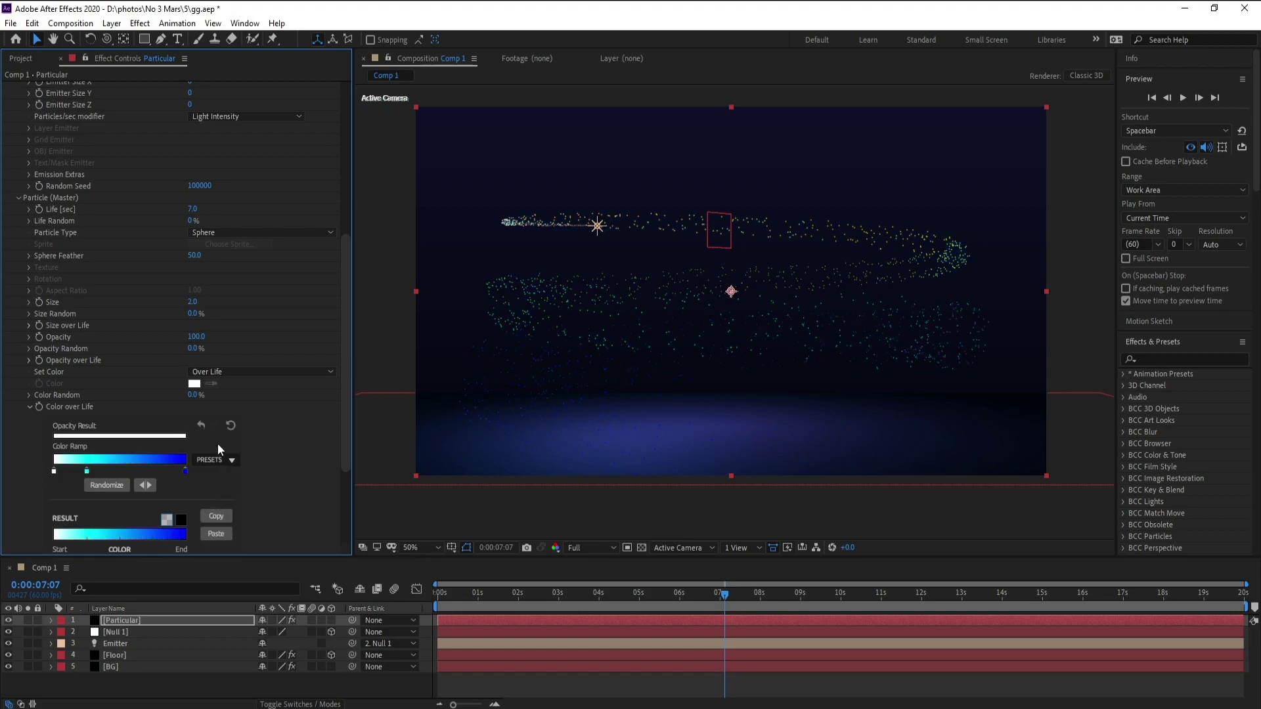
drag(683, 597, 654, 597)
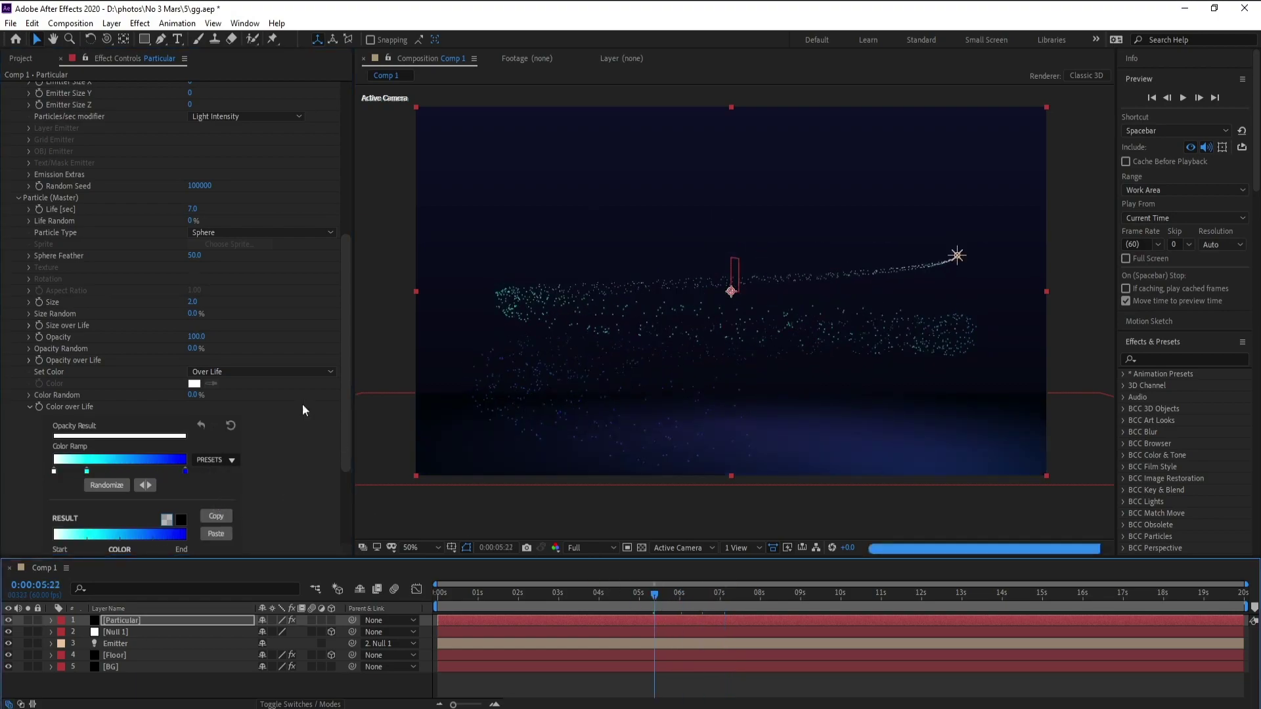
scroll(341, 361, up, 4)
scroll(342, 217, up, 5)
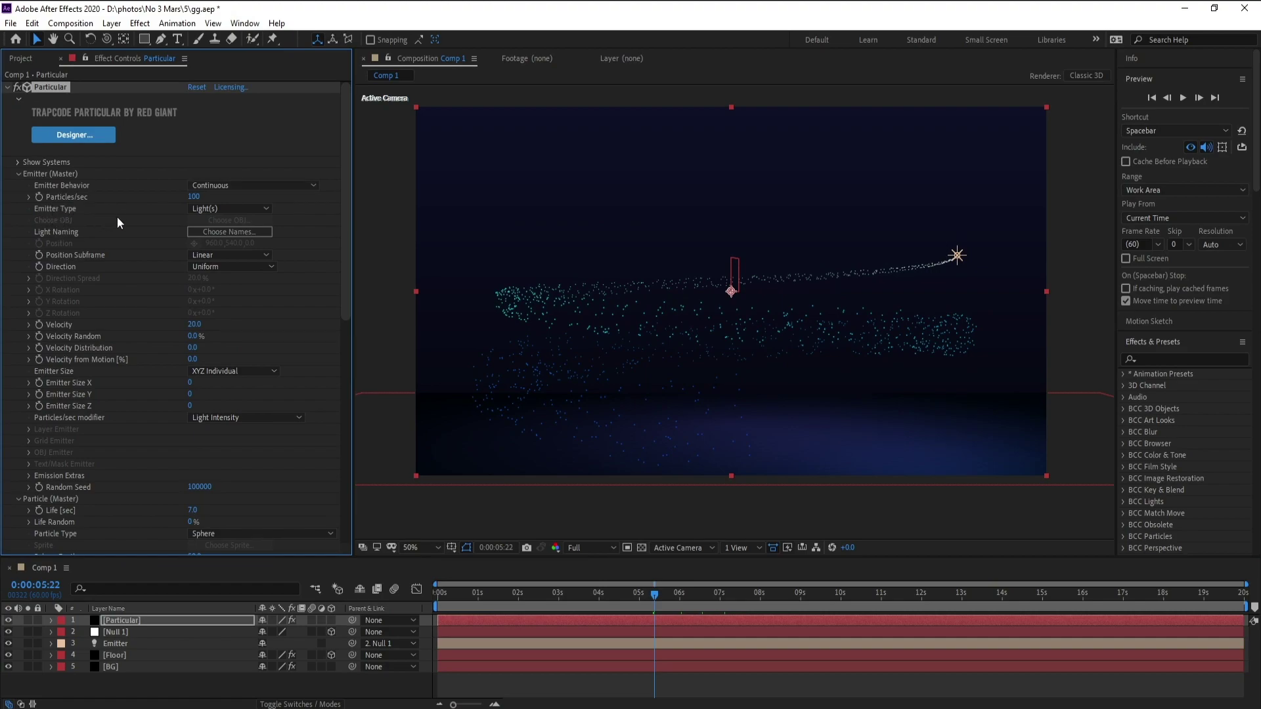
Raise Particular's emission to 1320 particles/sec and set Particle Size to 1.
drag(194, 196, 275, 197)
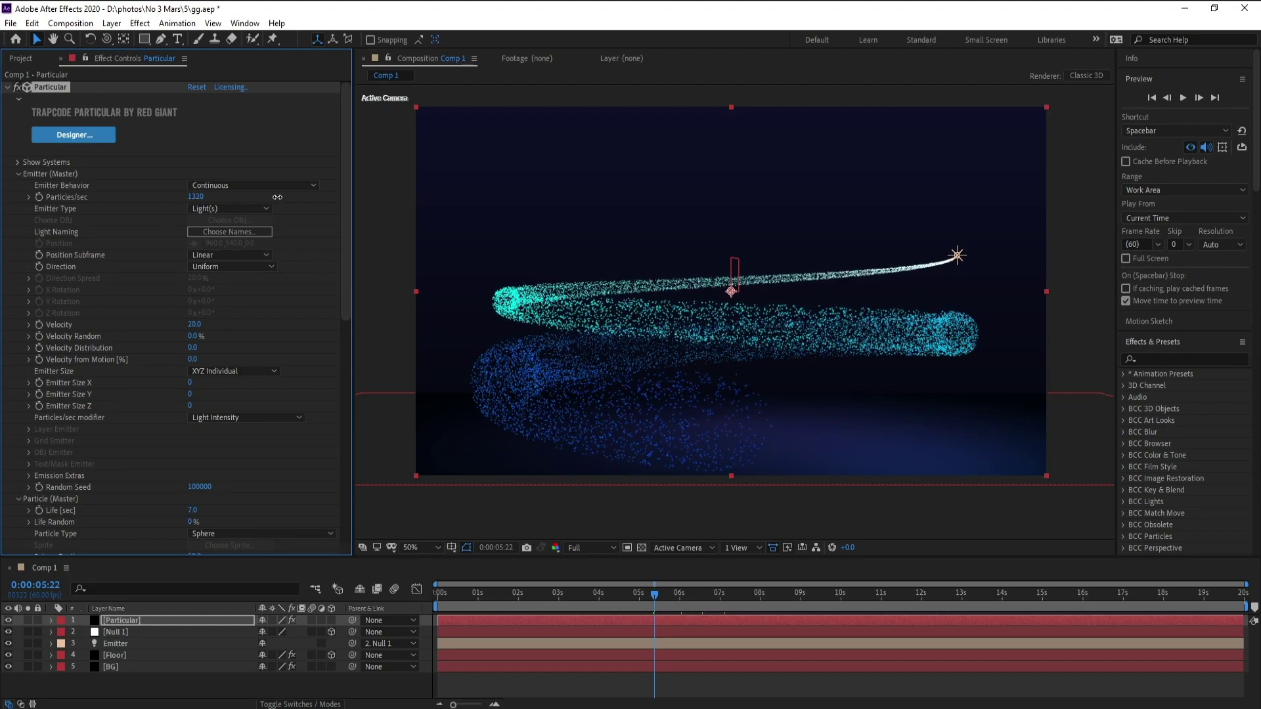
scroll(187, 250, down, 3)
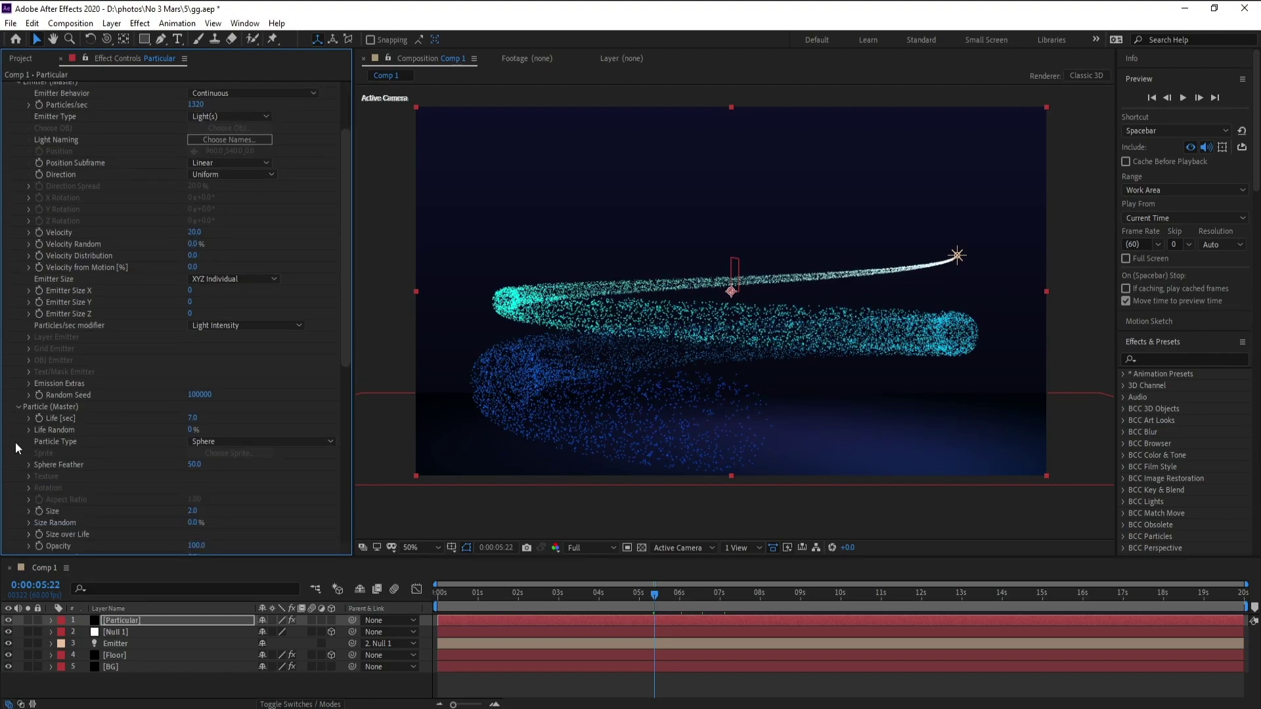
click(191, 511)
text(1)
key(Return)
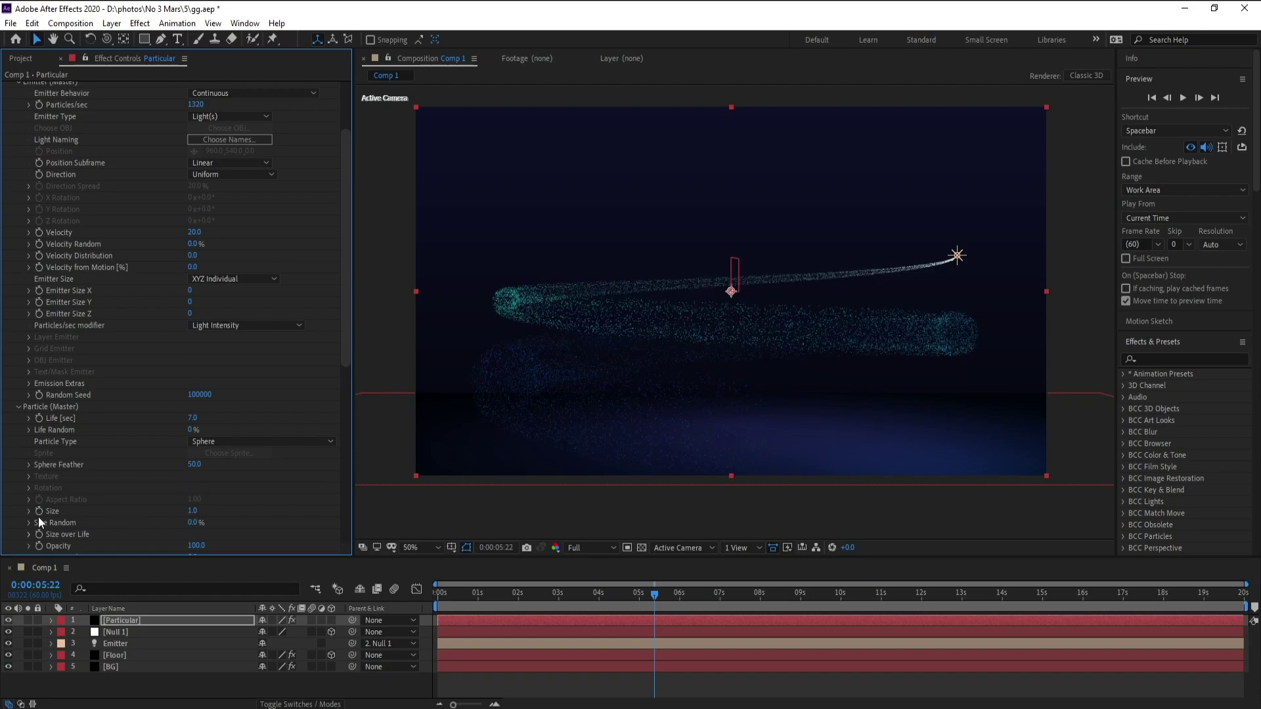
Add a Stylize > Glow effect to the Particular layer and preview the glowing trail.
click(139, 23)
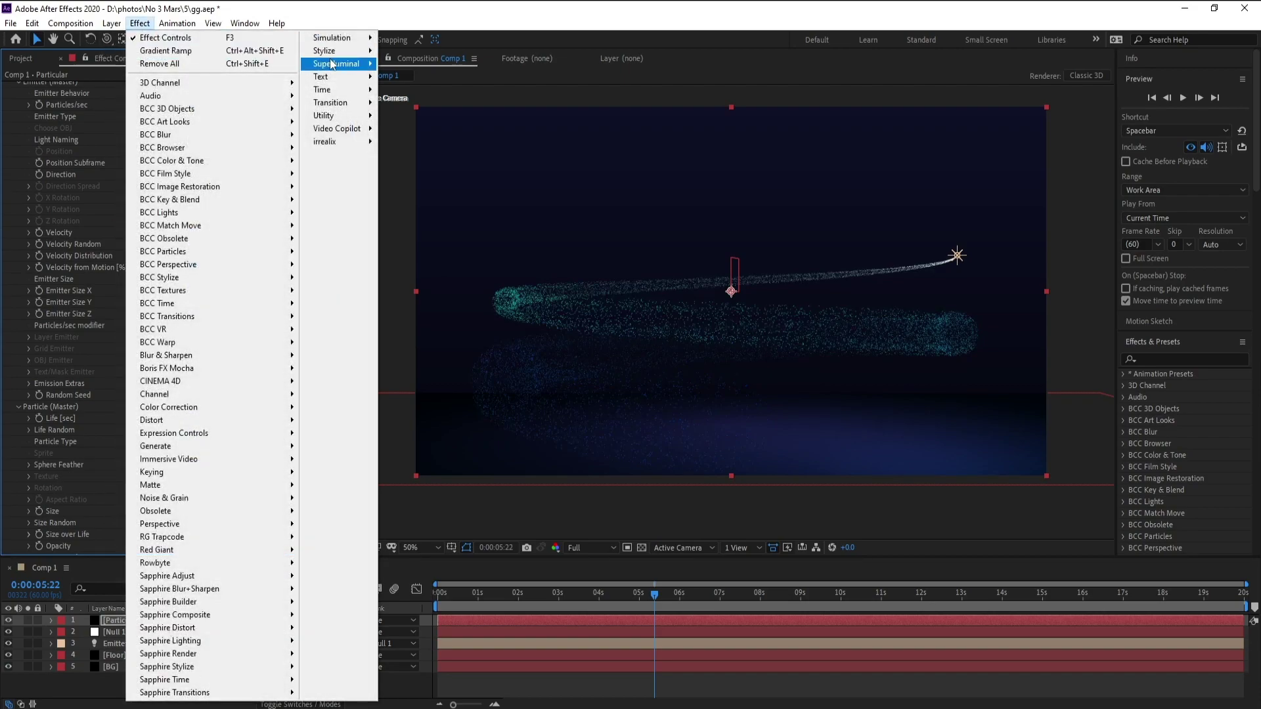
mouse_move(324, 50)
click(452, 295)
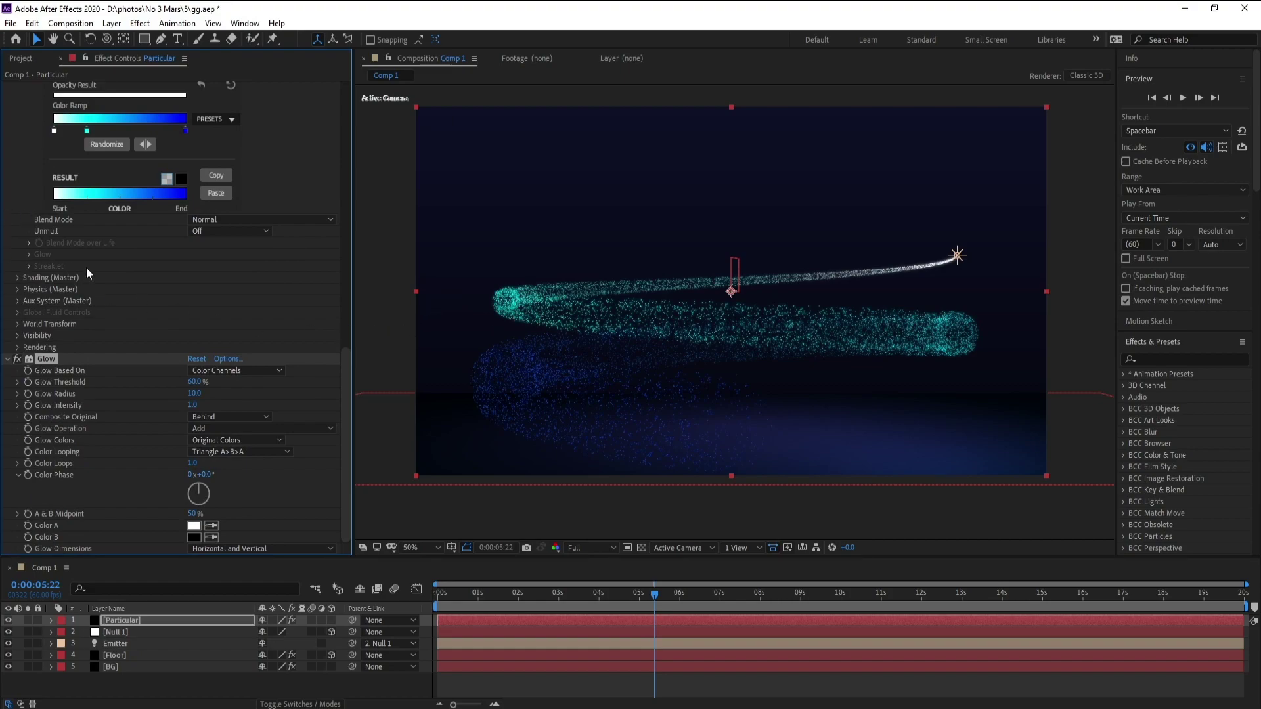
key(space)
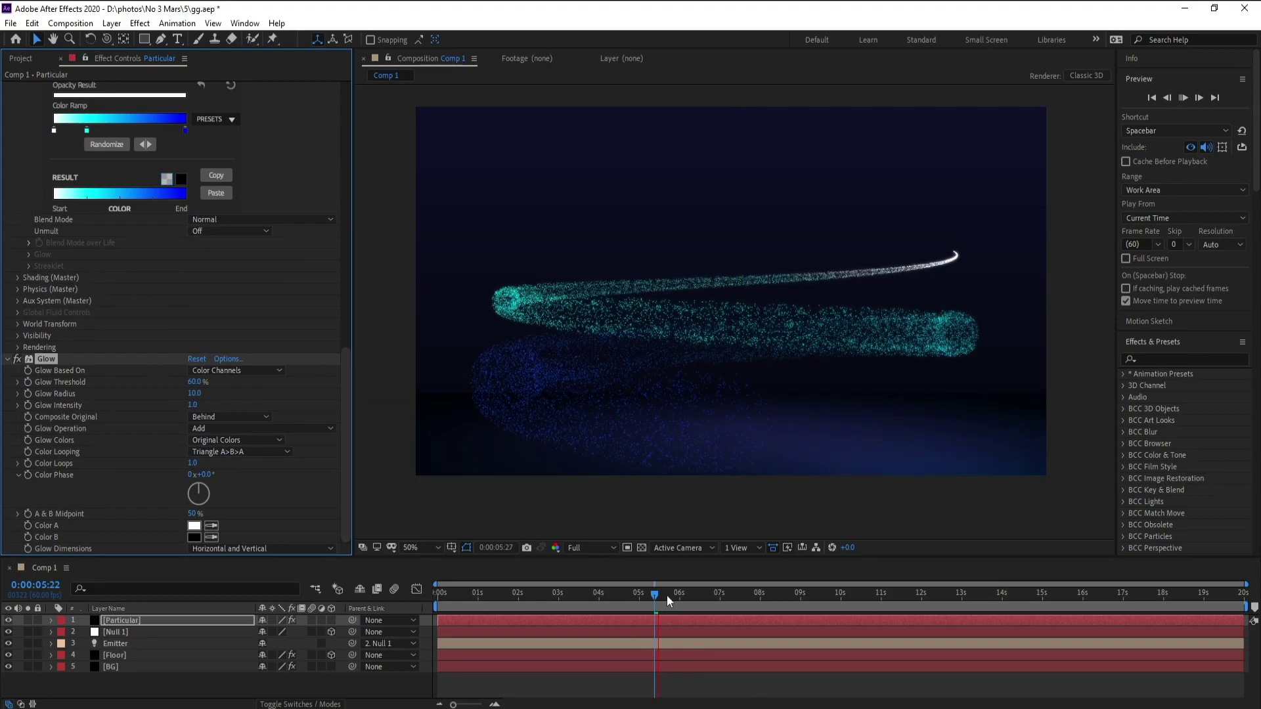
mouse_move(653, 601)
mouse_down()
mouse_move(719, 594)
mouse_move(705, 598)
mouse_up()
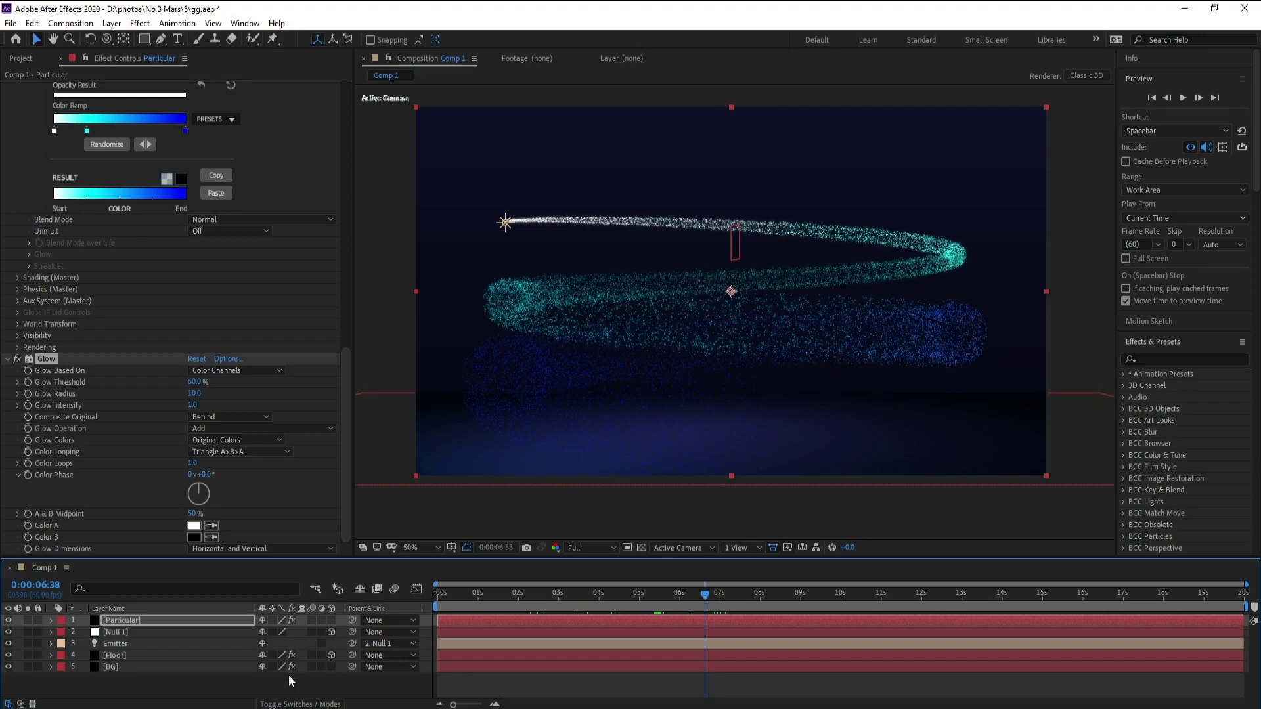
Reselect the Particular layer and collapse its Emitter and Particle groups.
click(128, 621)
scroll(78, 394, up, 2)
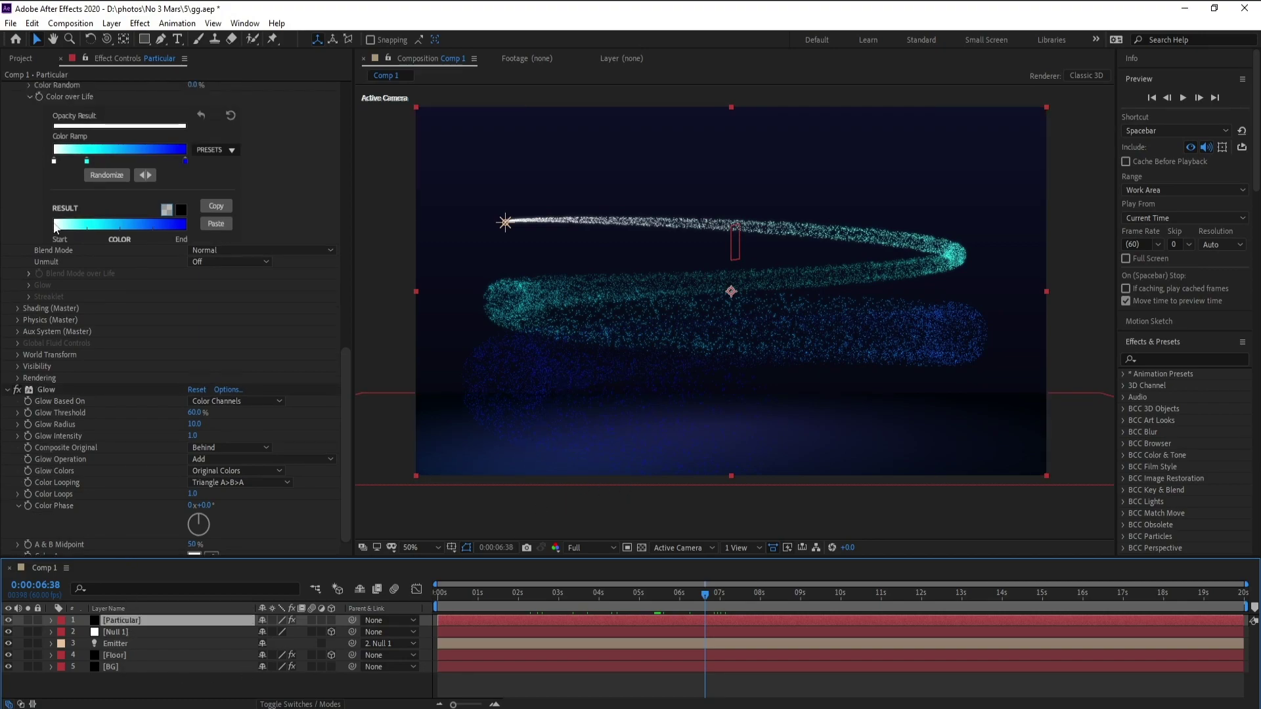
scroll(58, 222, up, 5)
scroll(58, 222, up, 5)
scroll(58, 223, up, 5)
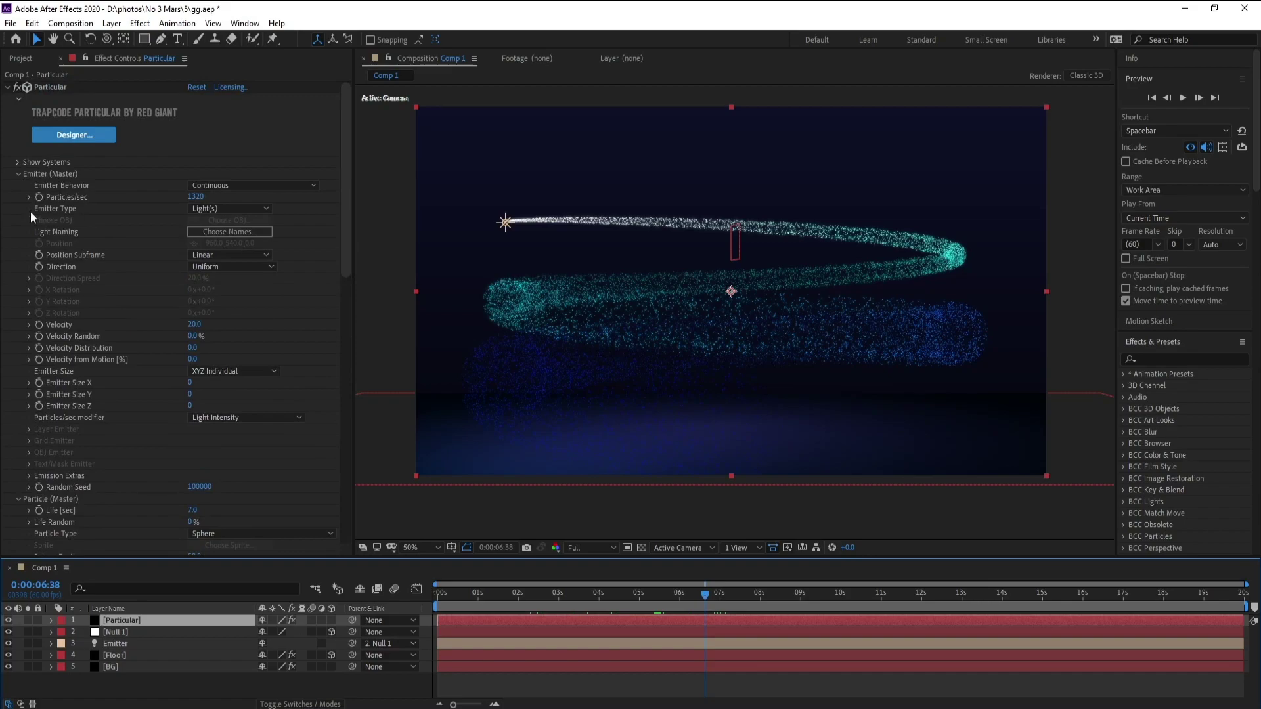
click(15, 174)
click(18, 186)
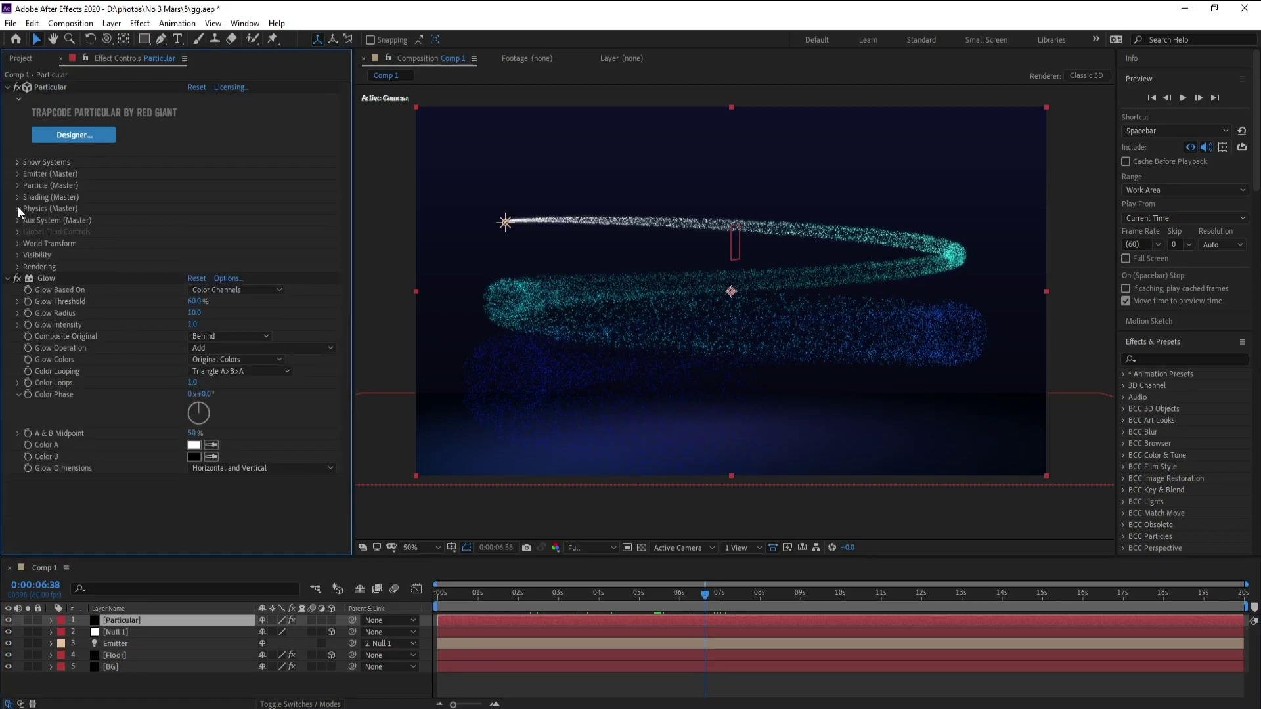
In Physics, add some gravity and switch the physics model to Bounce.
click(18, 208)
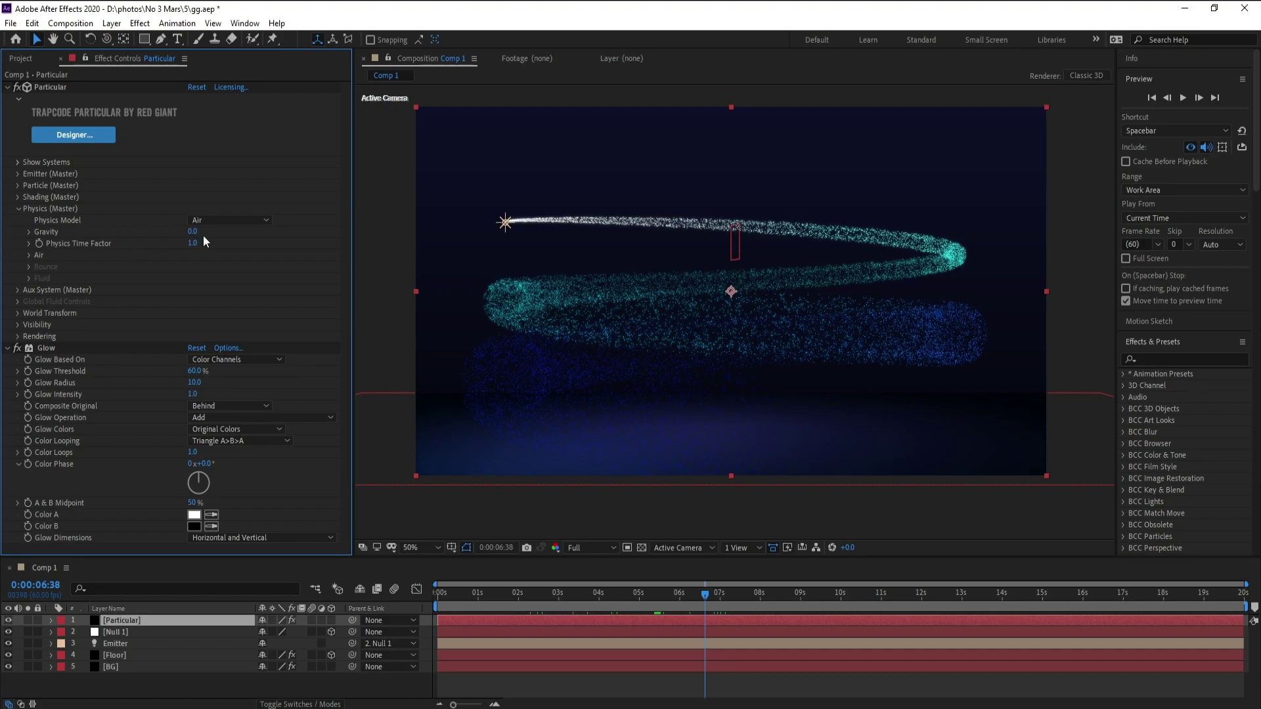
drag(195, 234, 204, 233)
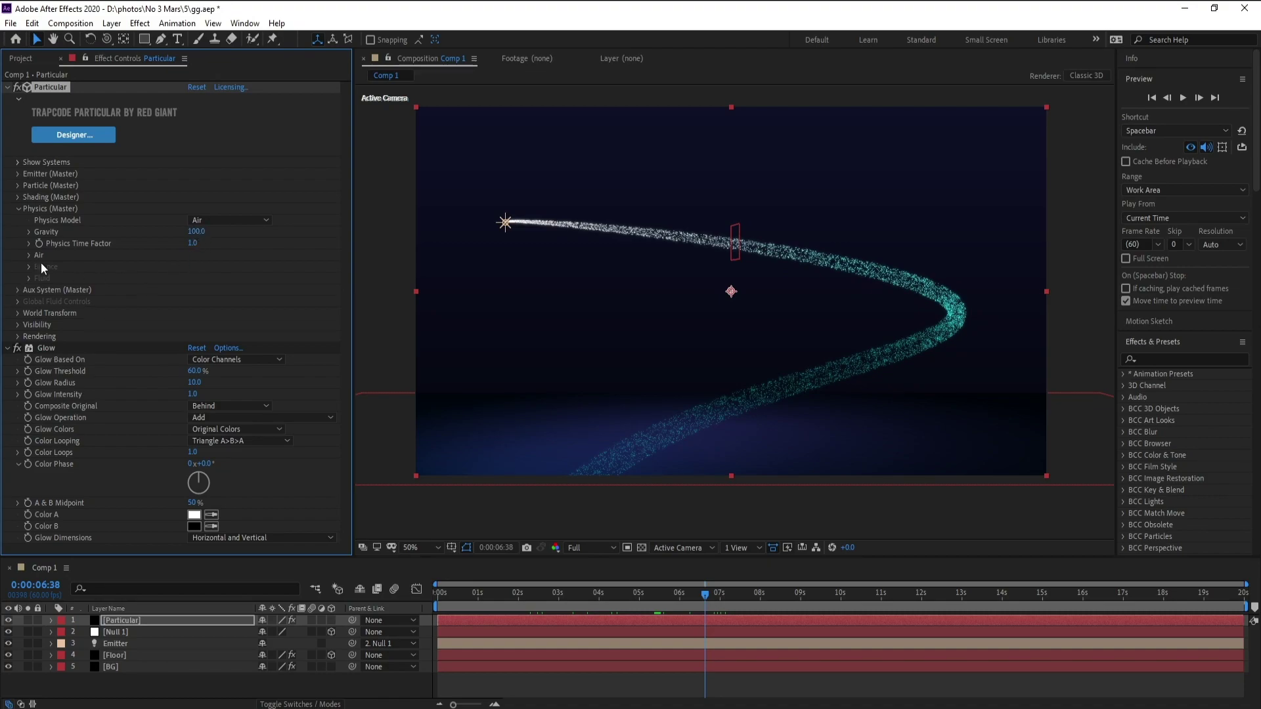
click(230, 221)
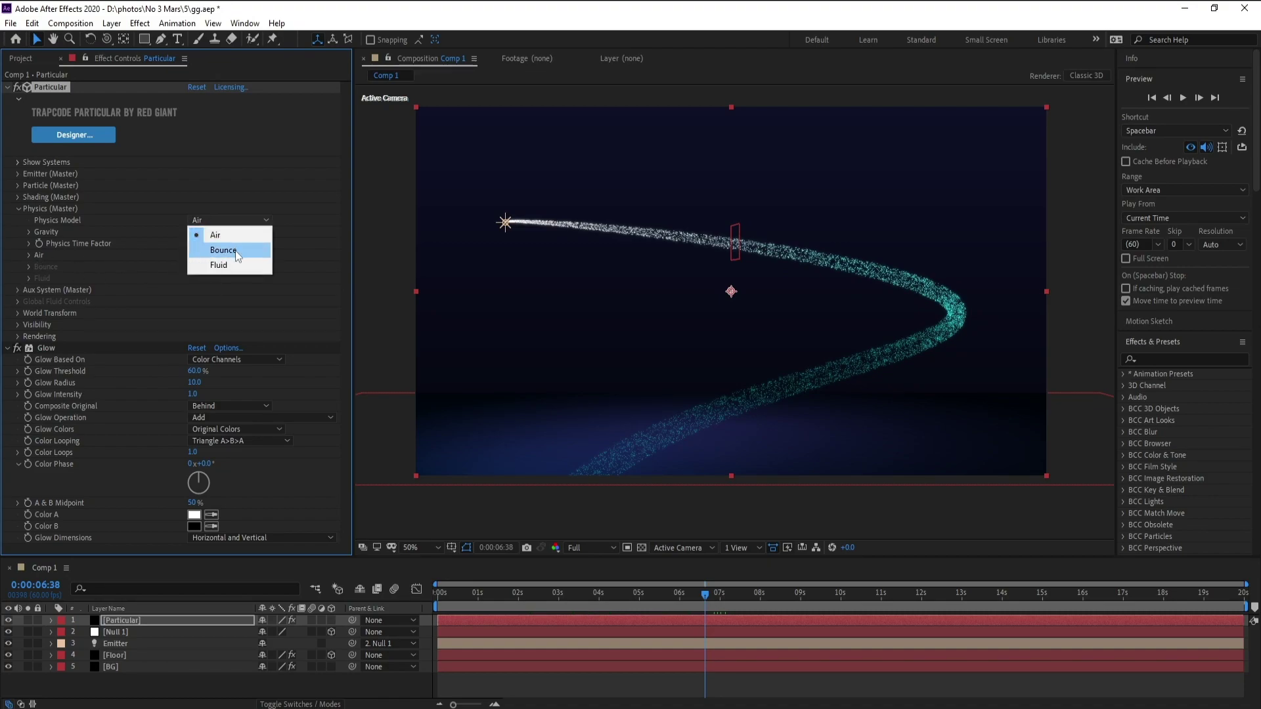
click(236, 250)
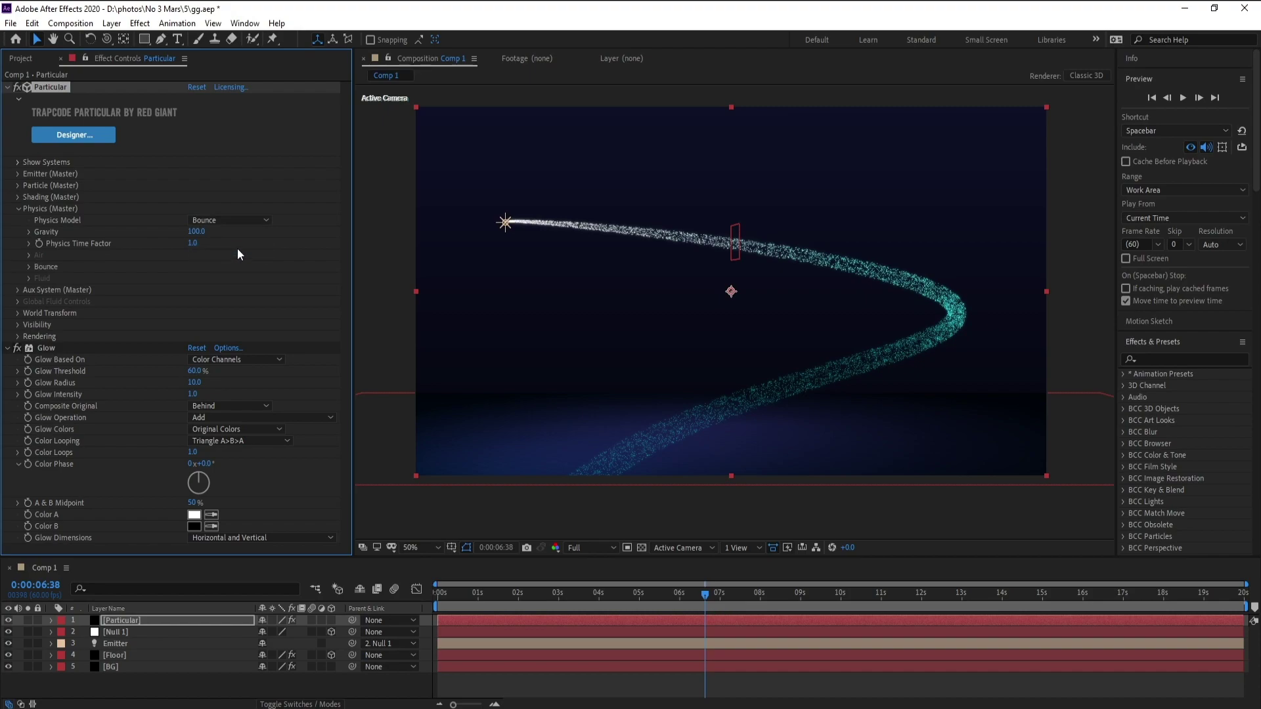
Set the Bounce floor layer to 4. Floor and scrub the timeline to check the bounce.
click(27, 268)
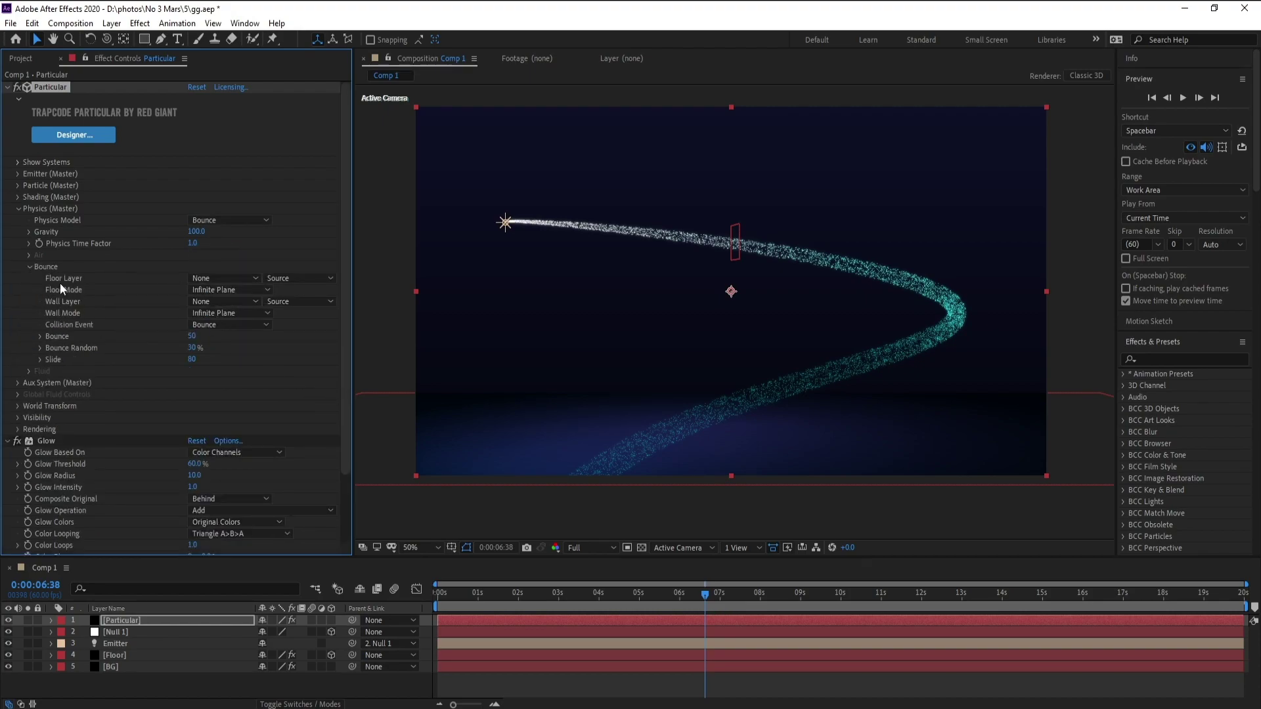
click(255, 279)
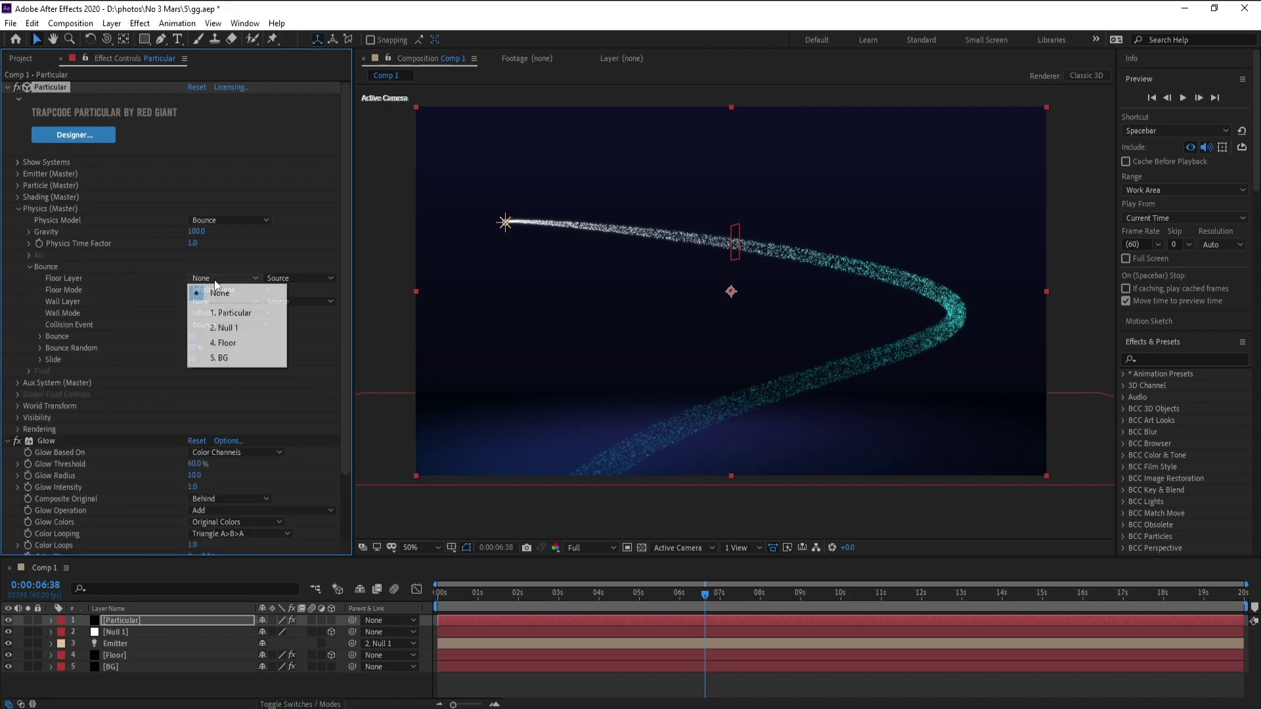
click(226, 343)
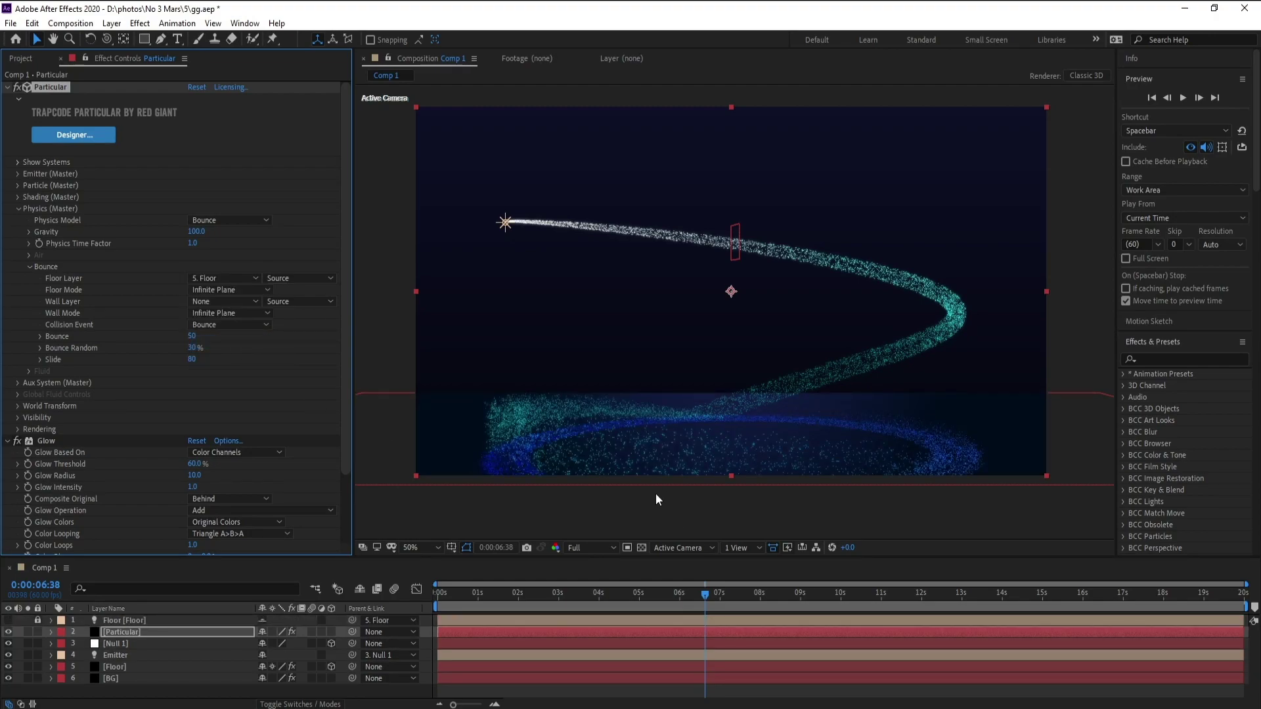
mouse_move(715, 589)
mouse_down()
mouse_move(537, 599)
mouse_move(744, 581)
mouse_up()
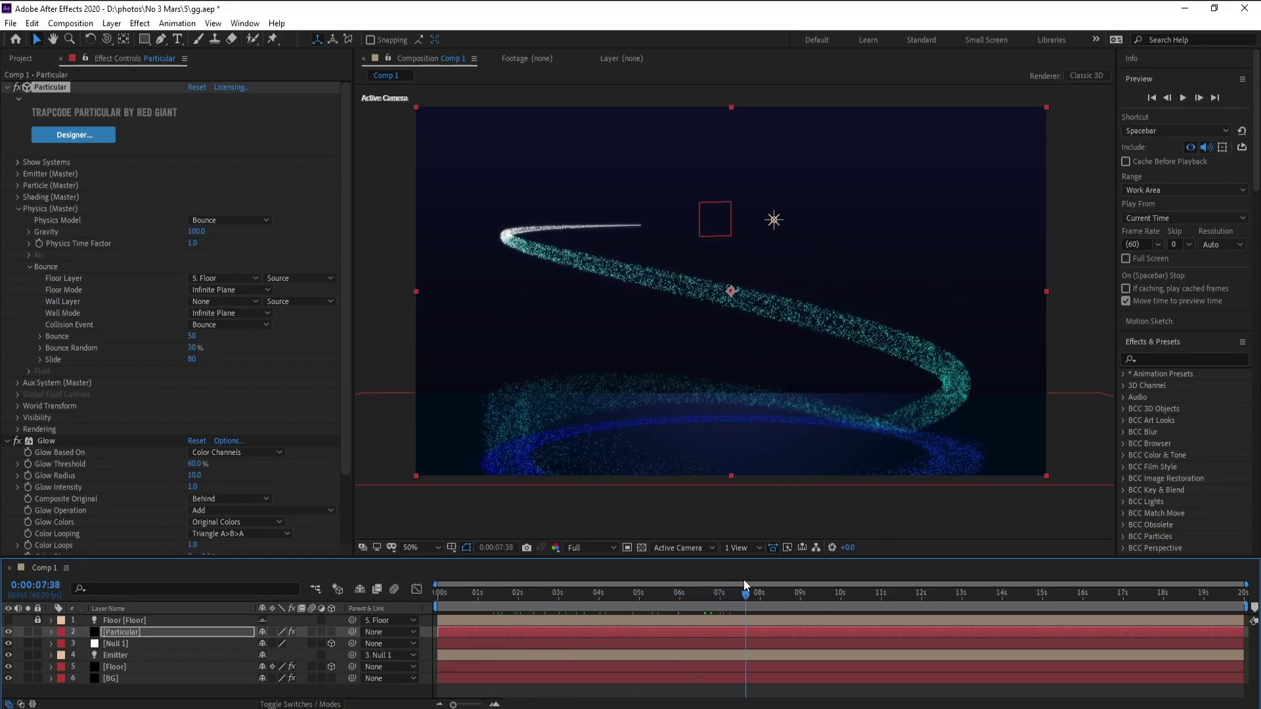
scroll(751, 396, down, 2)
scroll(748, 369, up, 2)
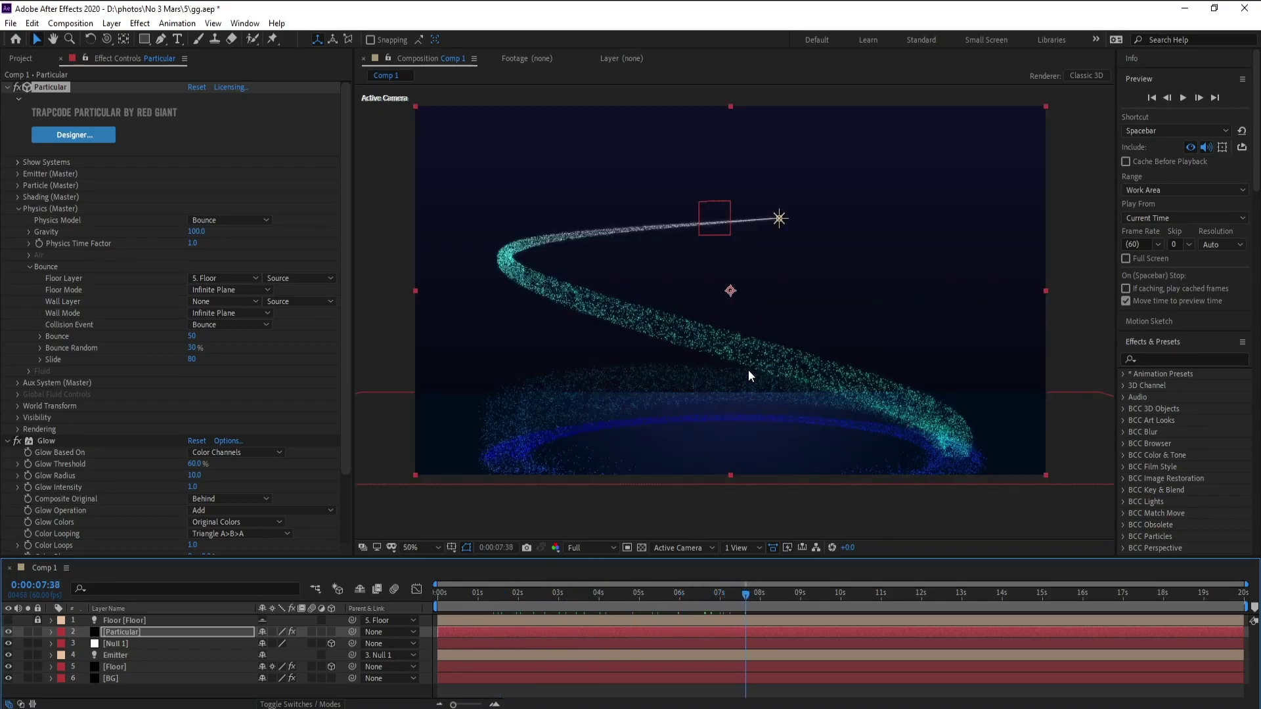
scroll(748, 369, down, 2)
drag(754, 601, 678, 594)
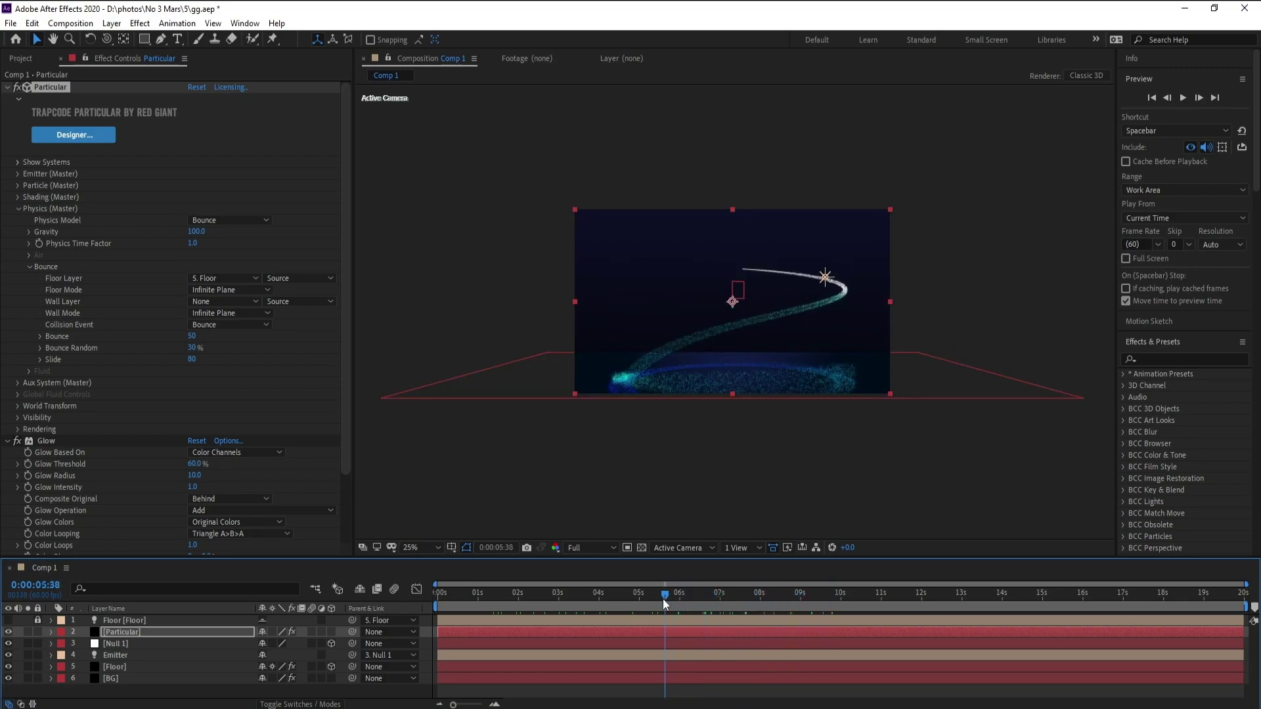
Add a Fast Box Blur to the Floor layer with Blur Radius 110.
click(115, 667)
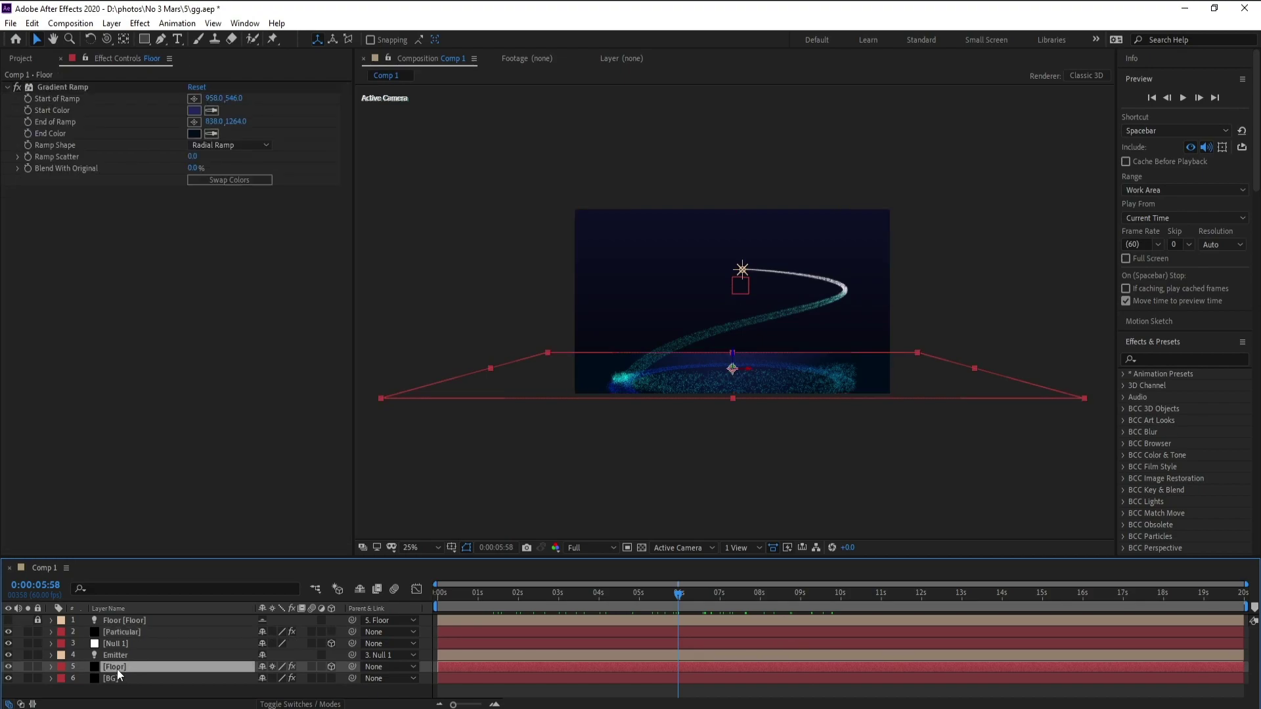
click(140, 23)
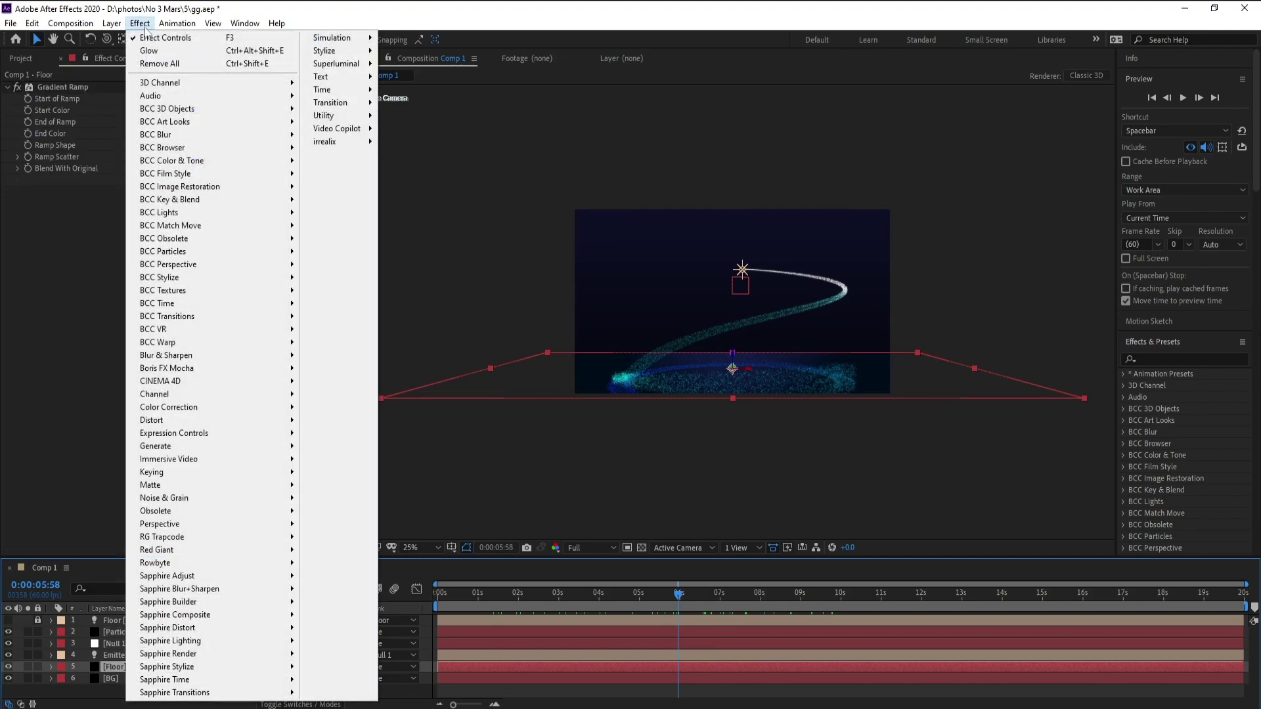
mouse_move(158, 356)
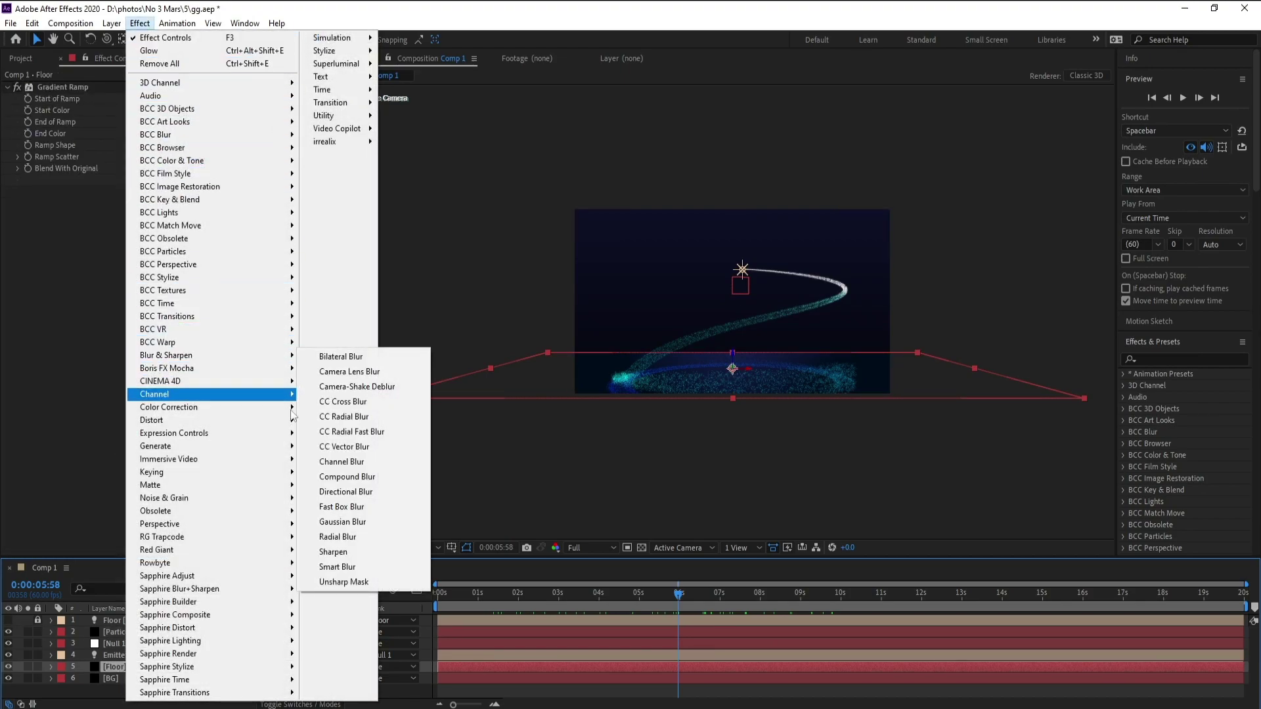
click(342, 507)
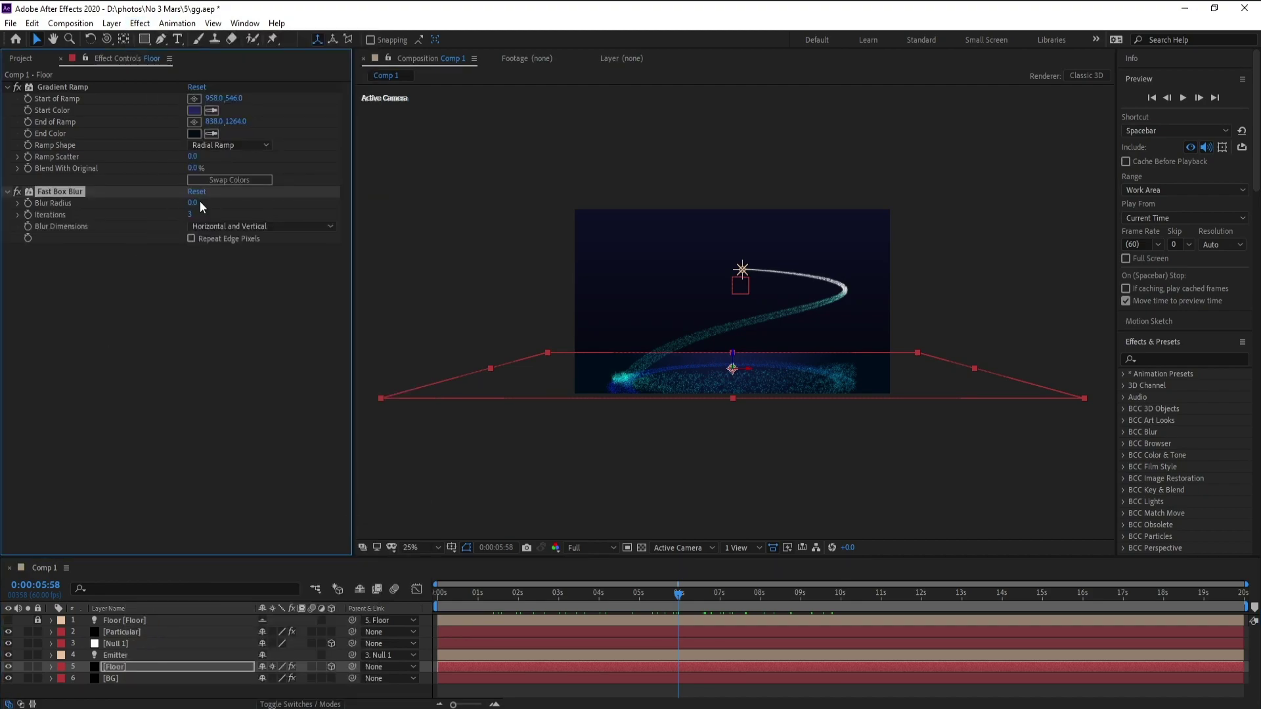
drag(194, 204, 281, 216)
Preview the blurred floor, compare it with the blur off, and zoom the view to 50%.
key(space)
key(space)
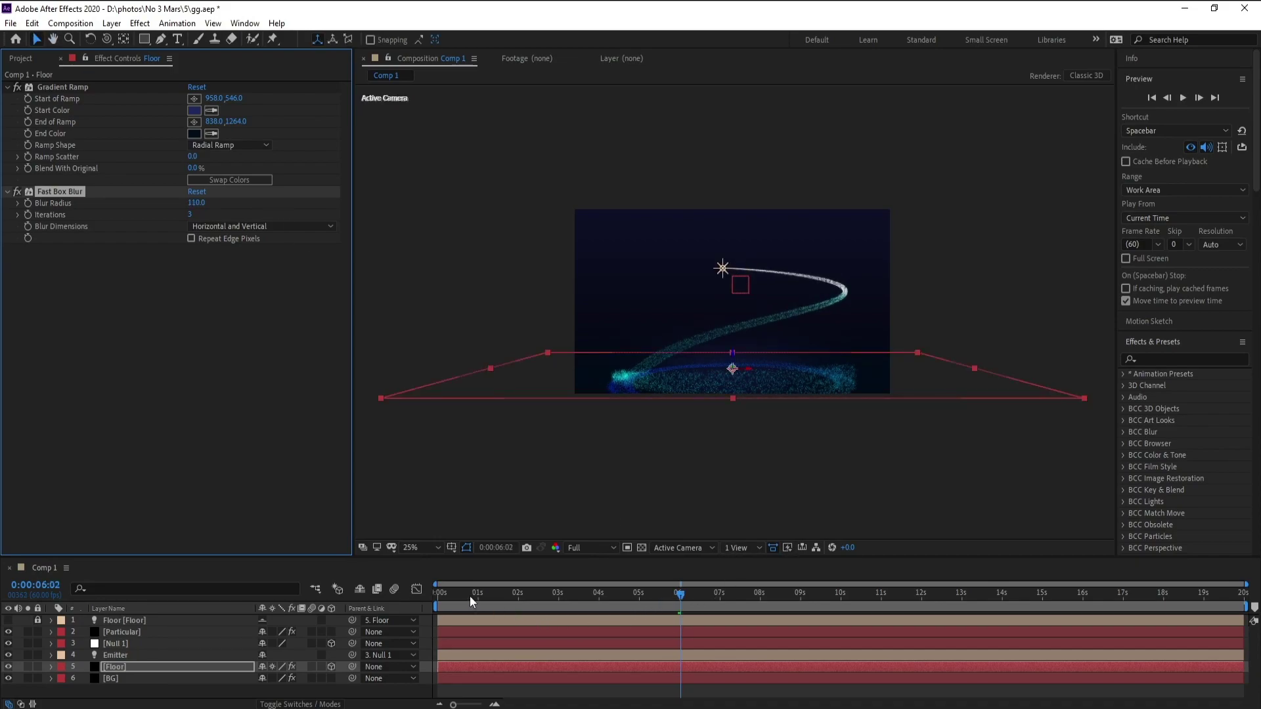
key(Home)
click(18, 191)
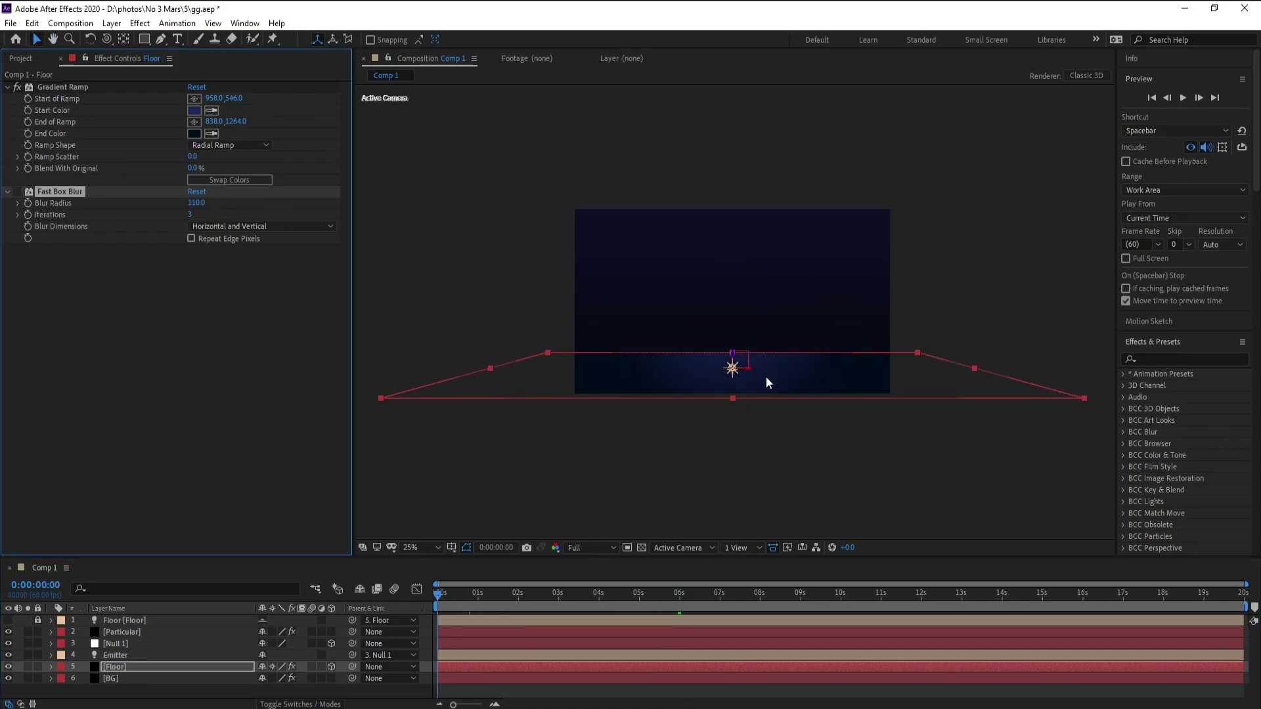
click(764, 463)
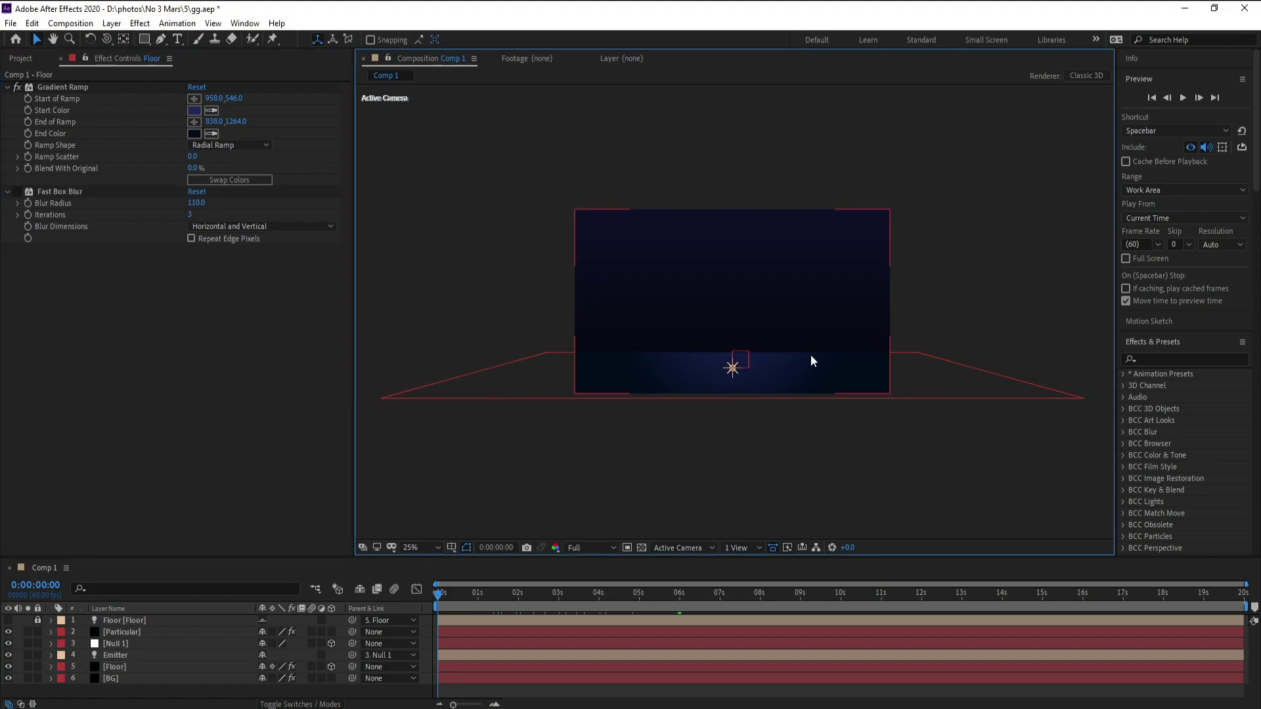
click(18, 191)
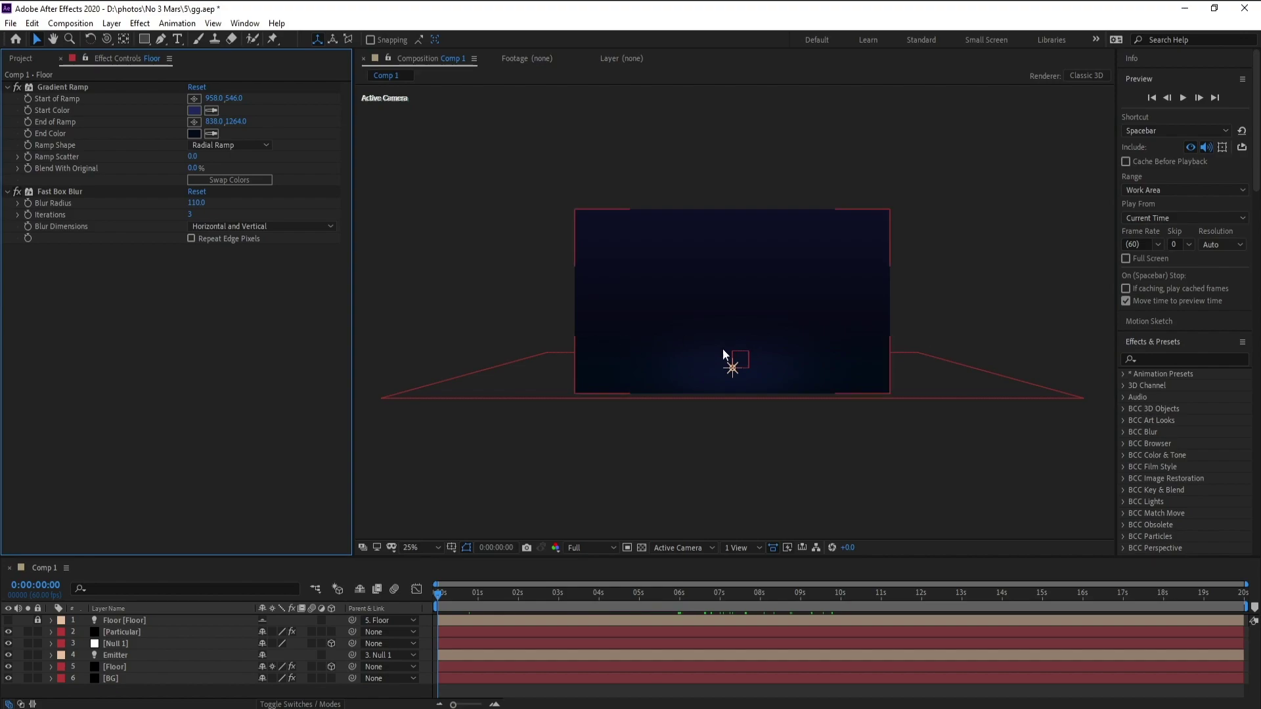
key(period)
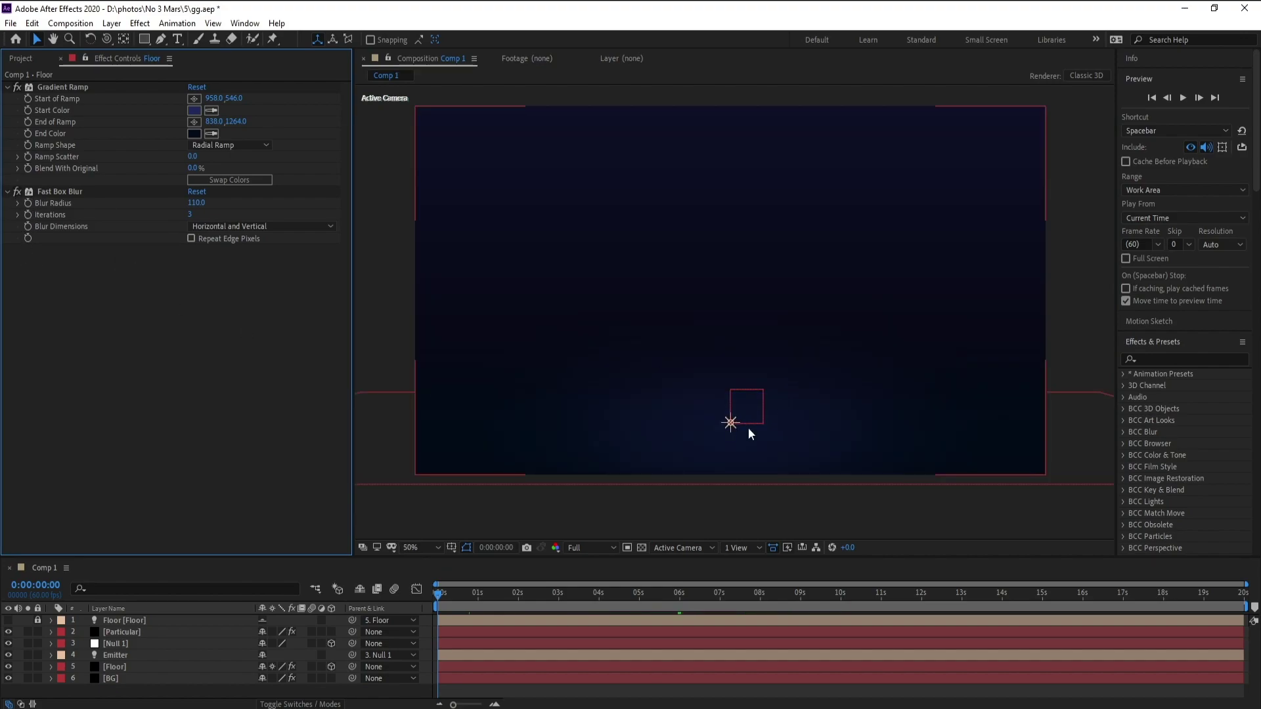
Move to around 8 seconds and pan the composition view up slightly.
drag(463, 591, 730, 592)
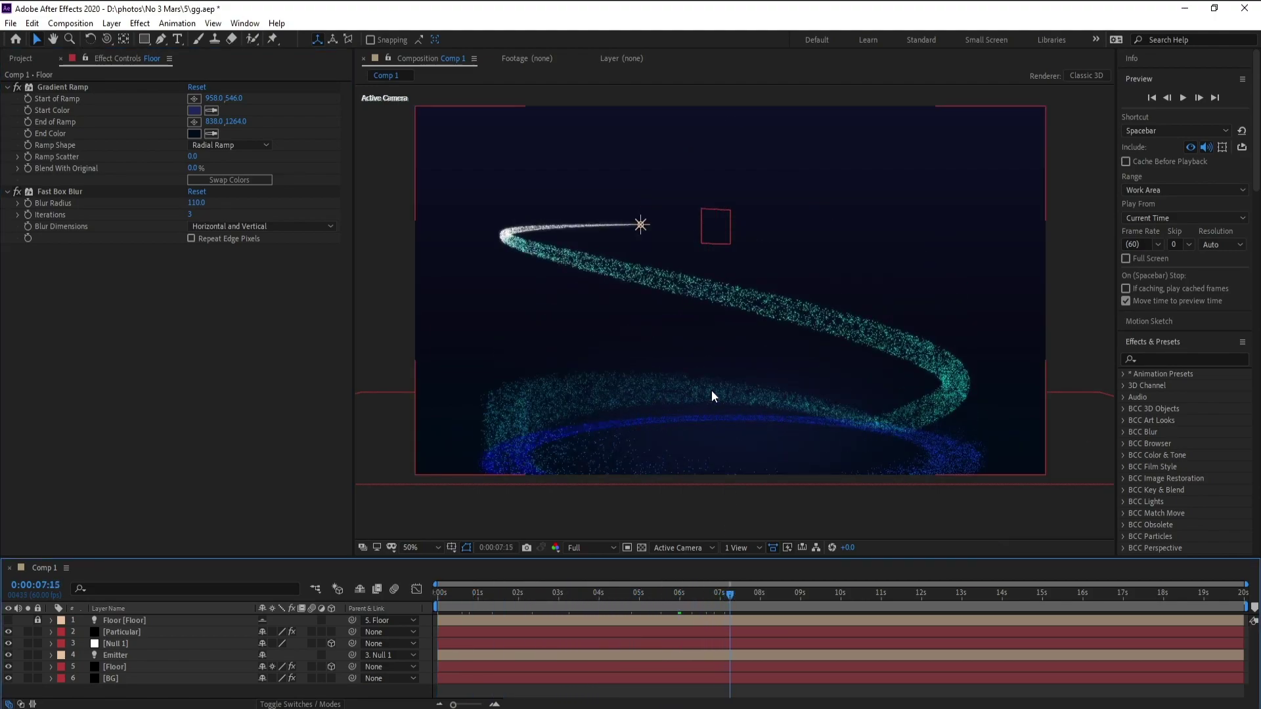
scroll(736, 363, down, 4)
scroll(736, 361, up, 2)
scroll(735, 361, up, 2)
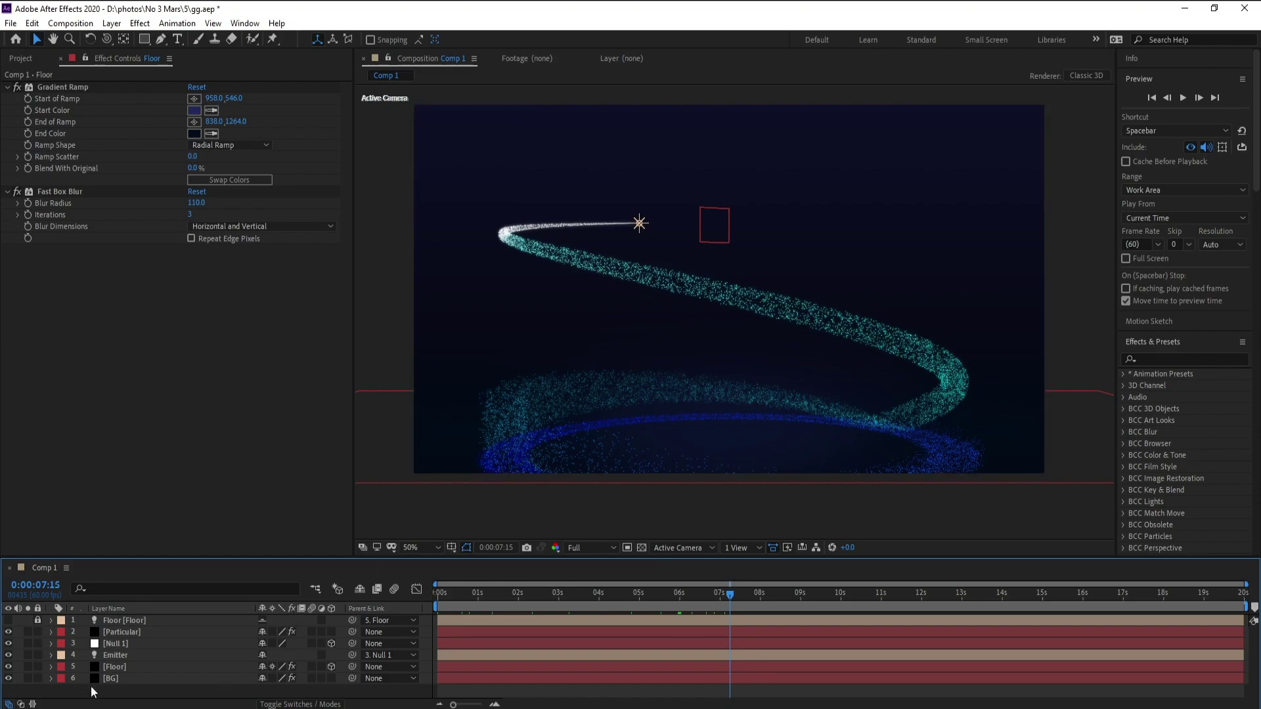
key(ctrl+z)
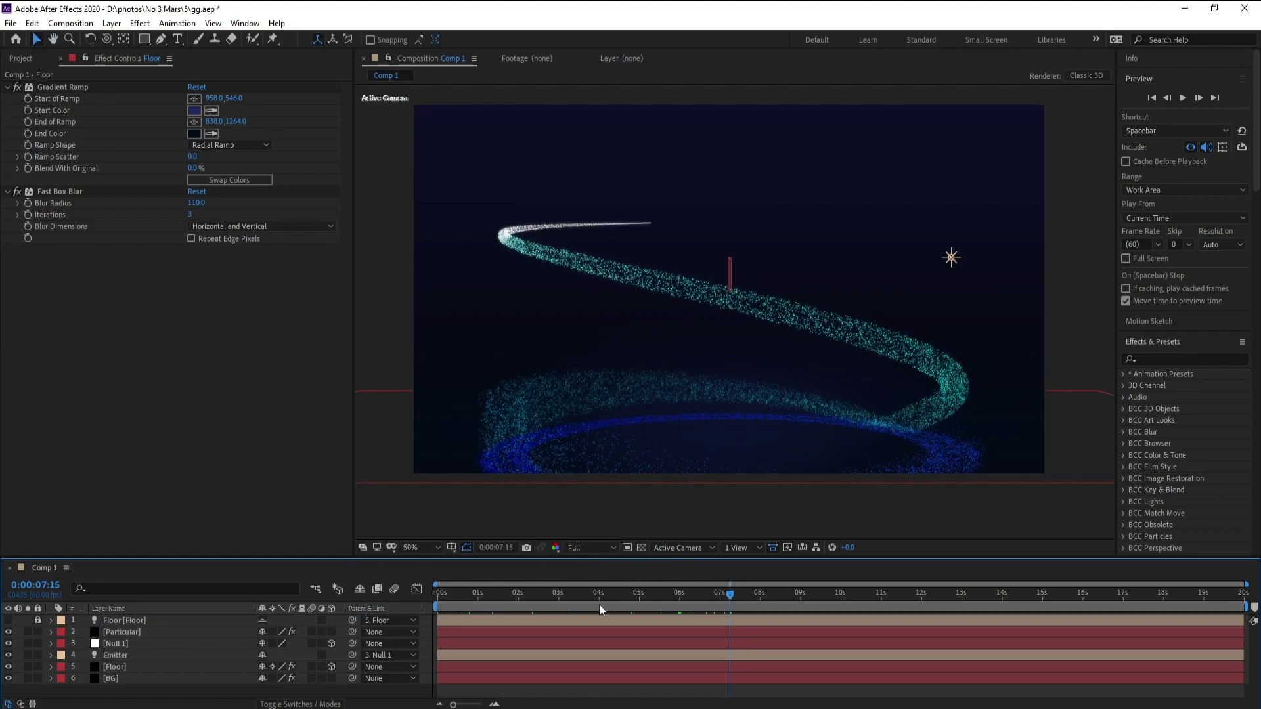
drag(599, 605, 782, 603)
key(h)
drag(648, 463, 647, 451)
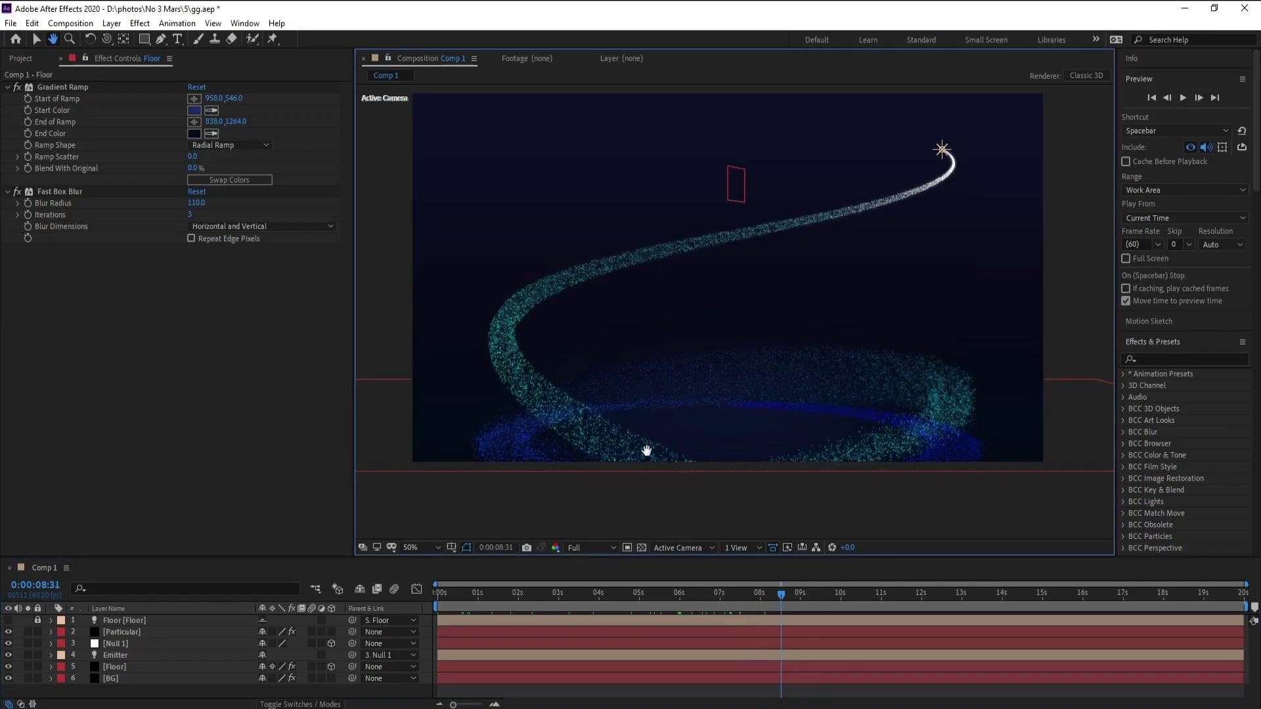
key(v)
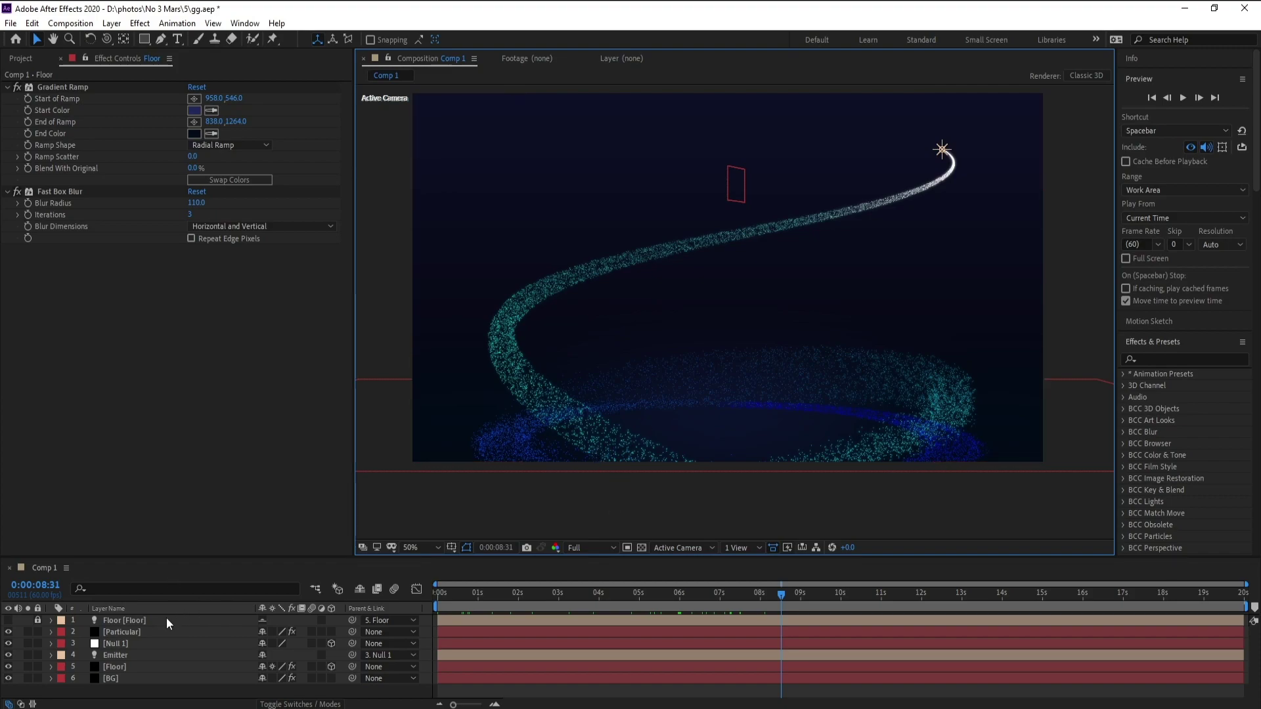
In Custom View 1, nudge the Emitter light slightly to the left.
click(122, 655)
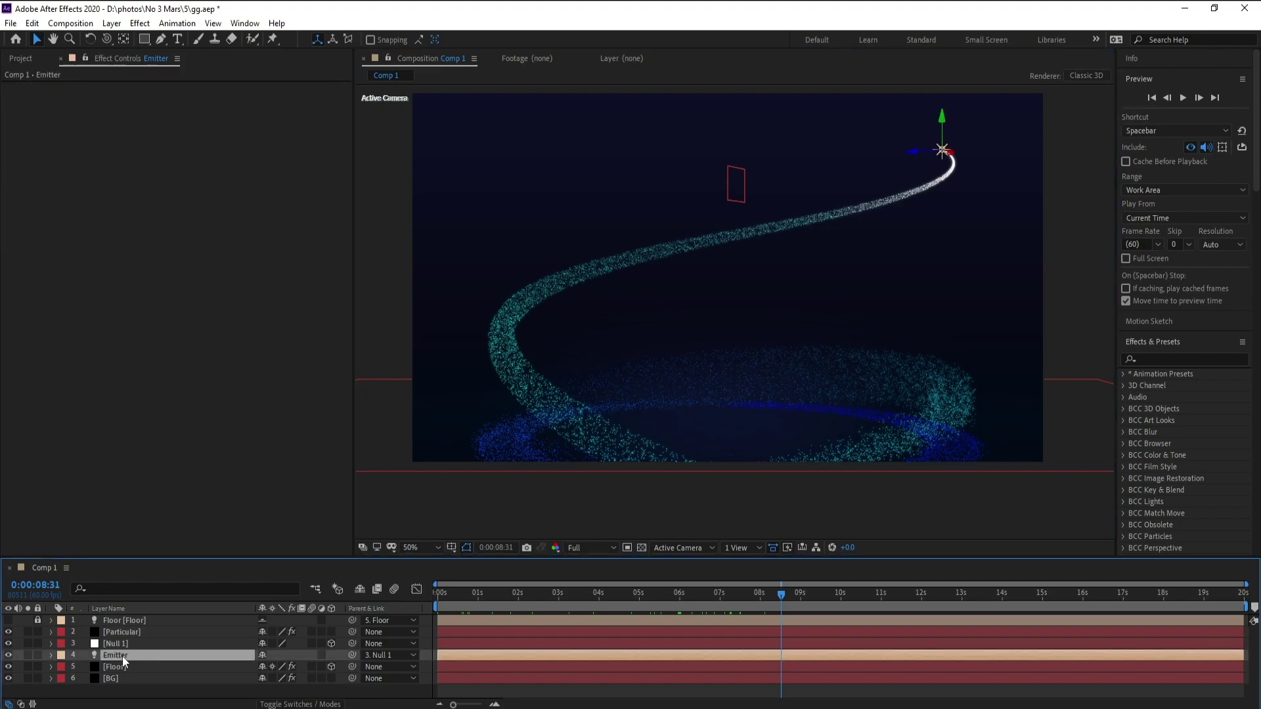
click(687, 550)
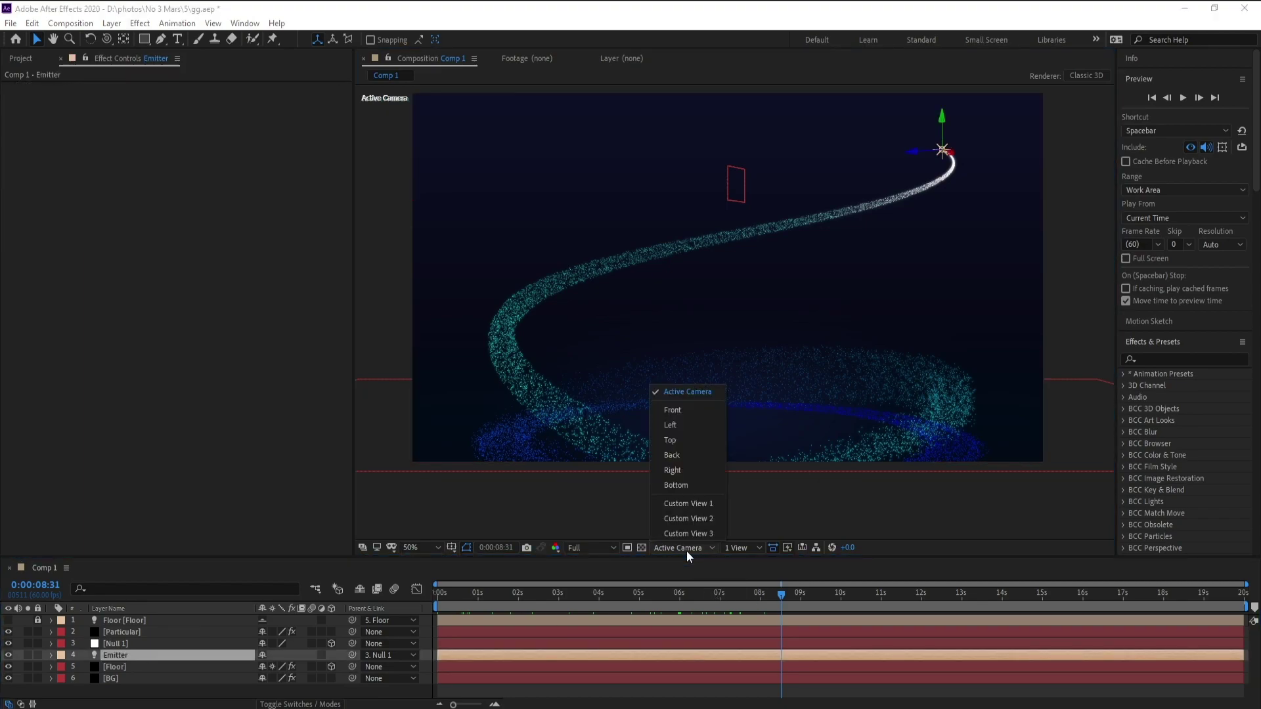
click(691, 506)
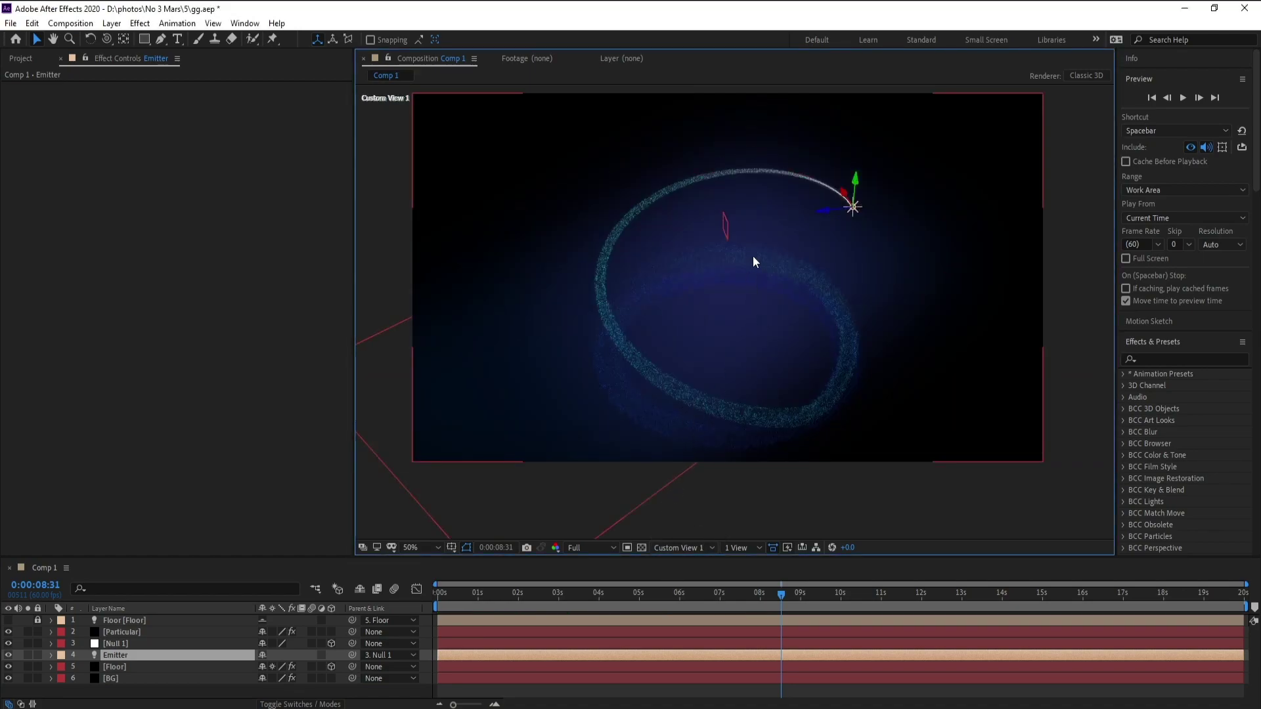
click(121, 656)
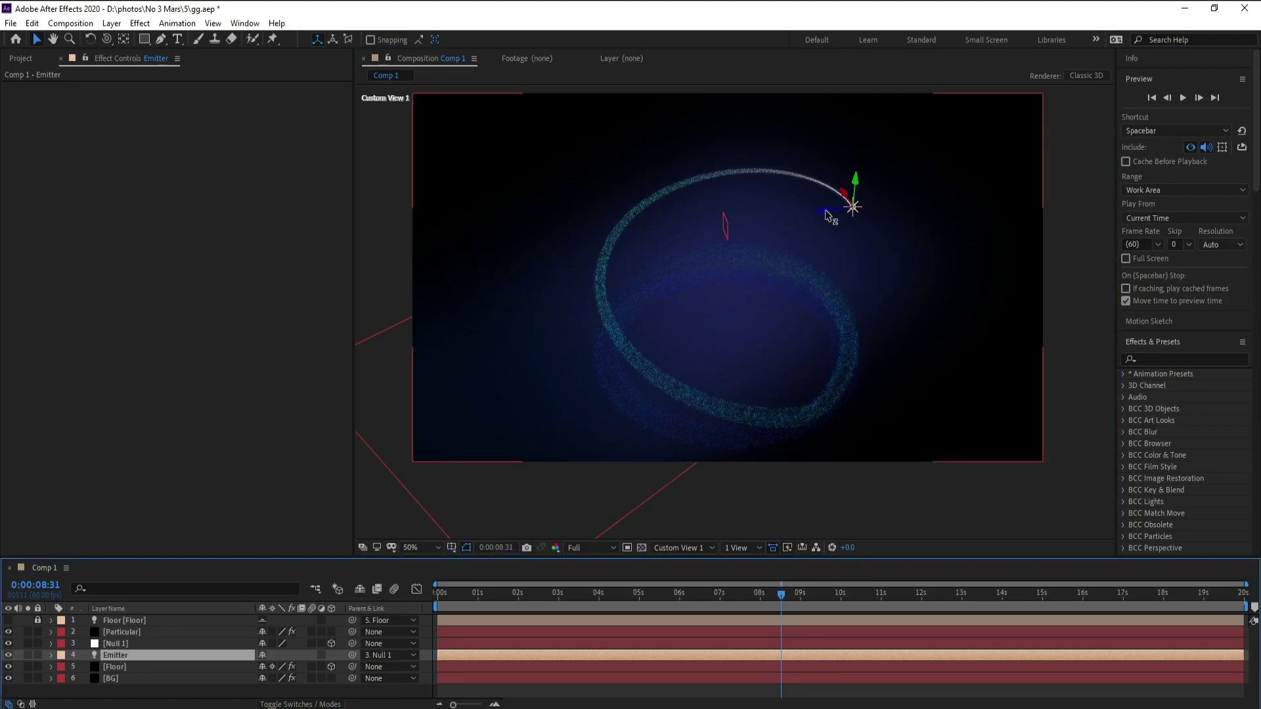
drag(824, 217, 783, 222)
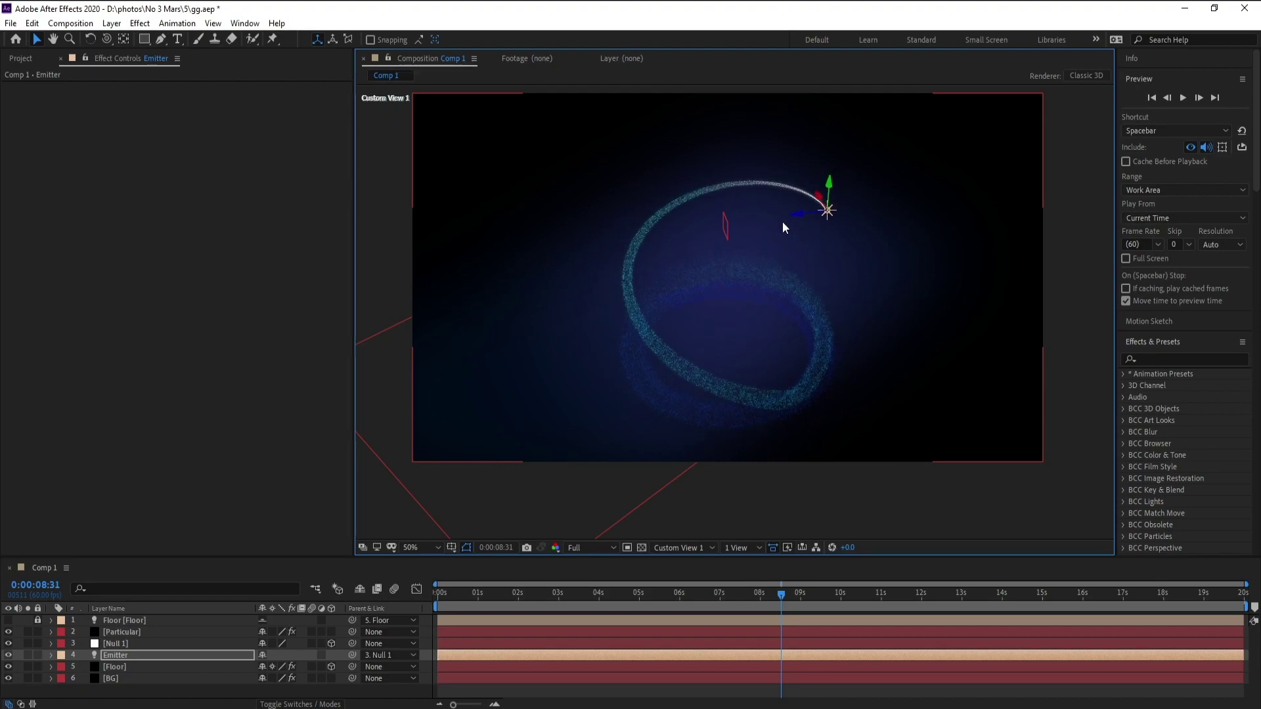
Return to the Active Camera view and preview the trail, stopping near 7 seconds.
click(670, 547)
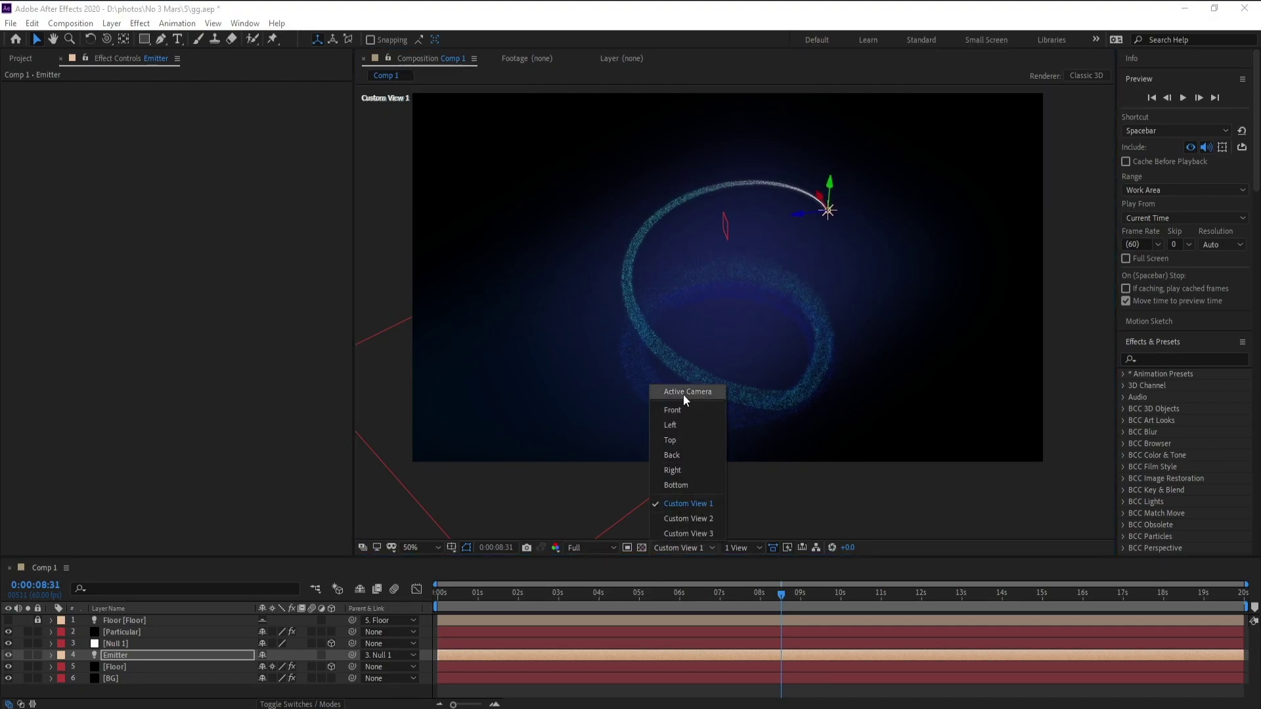
click(683, 394)
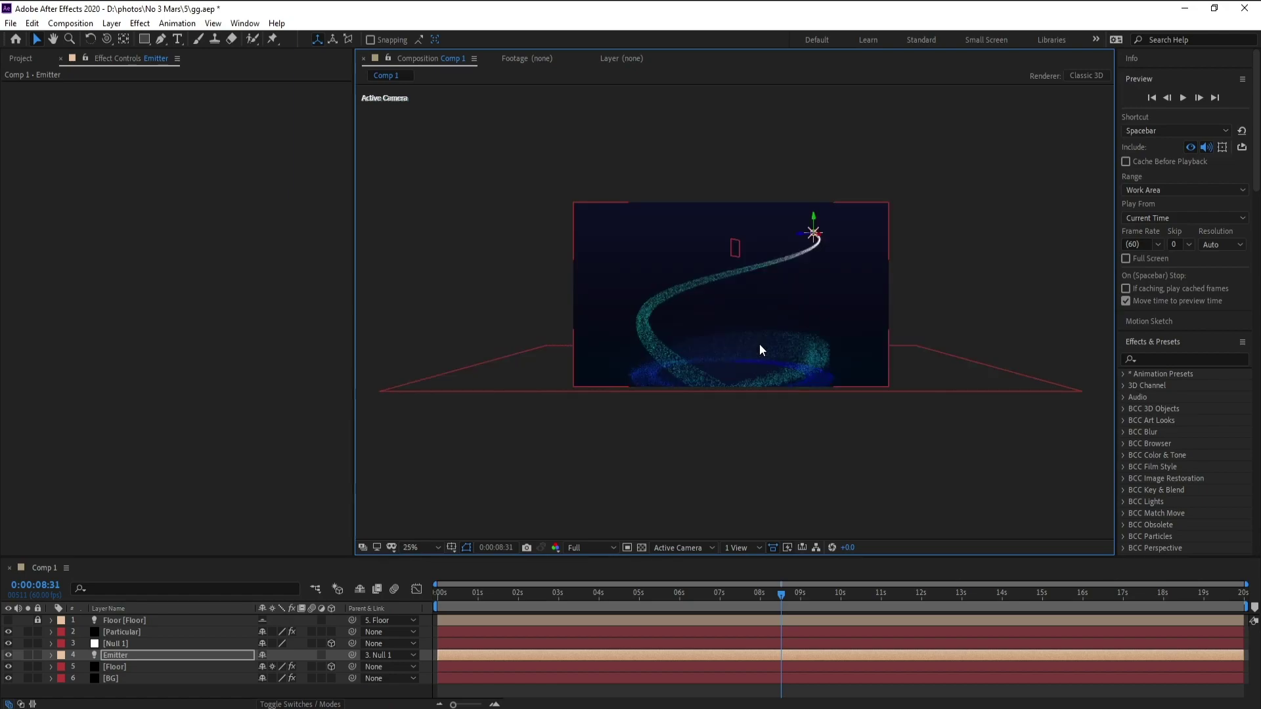
drag(766, 594, 645, 613)
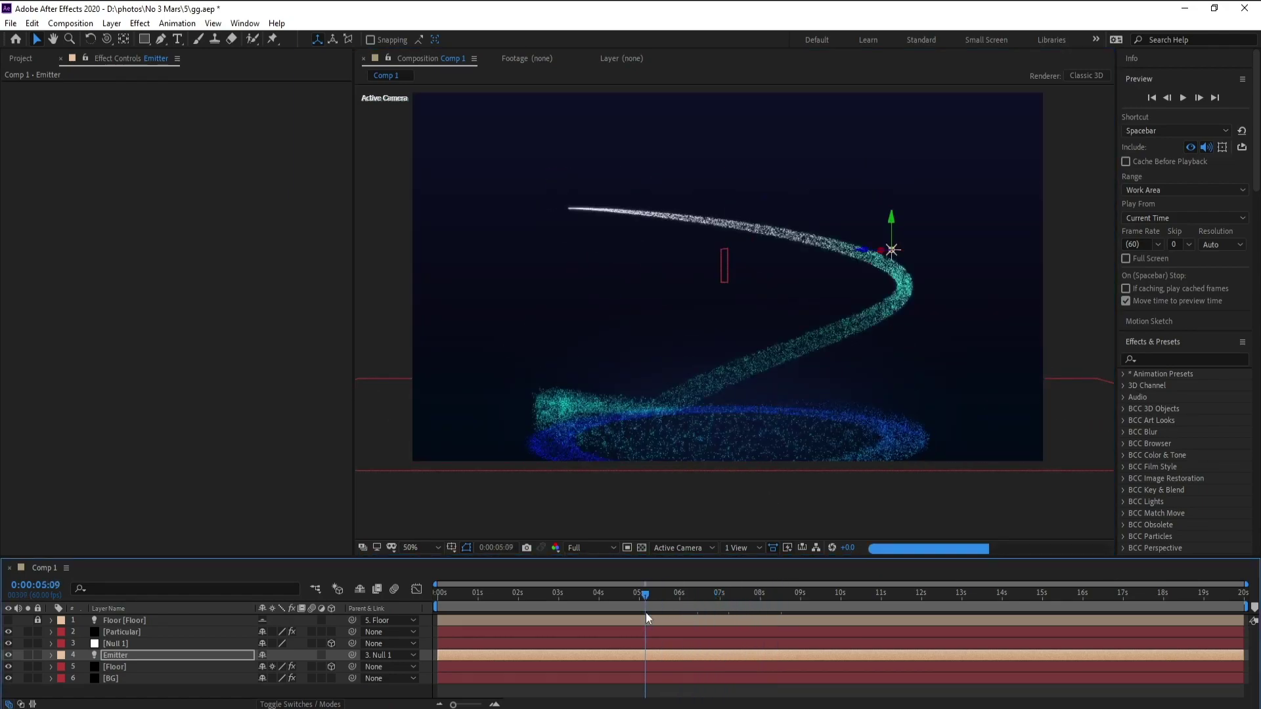
key(ctrl+shift+h)
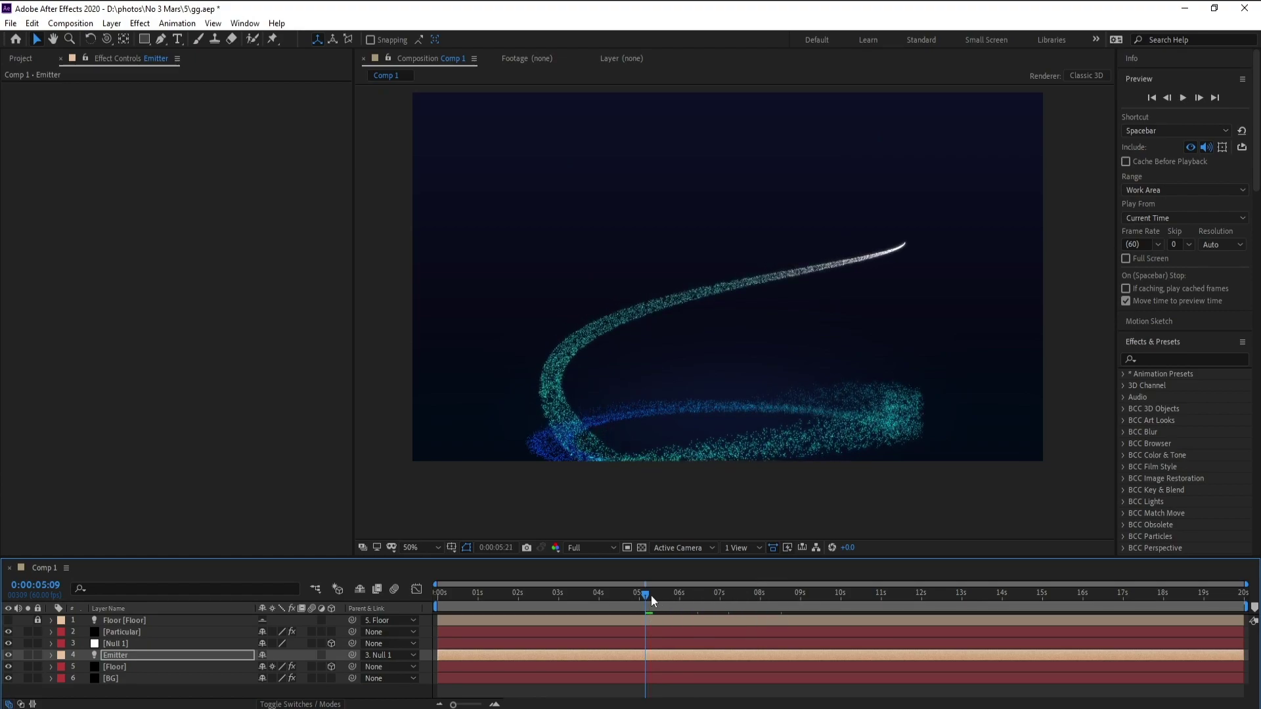
drag(652, 595, 725, 596)
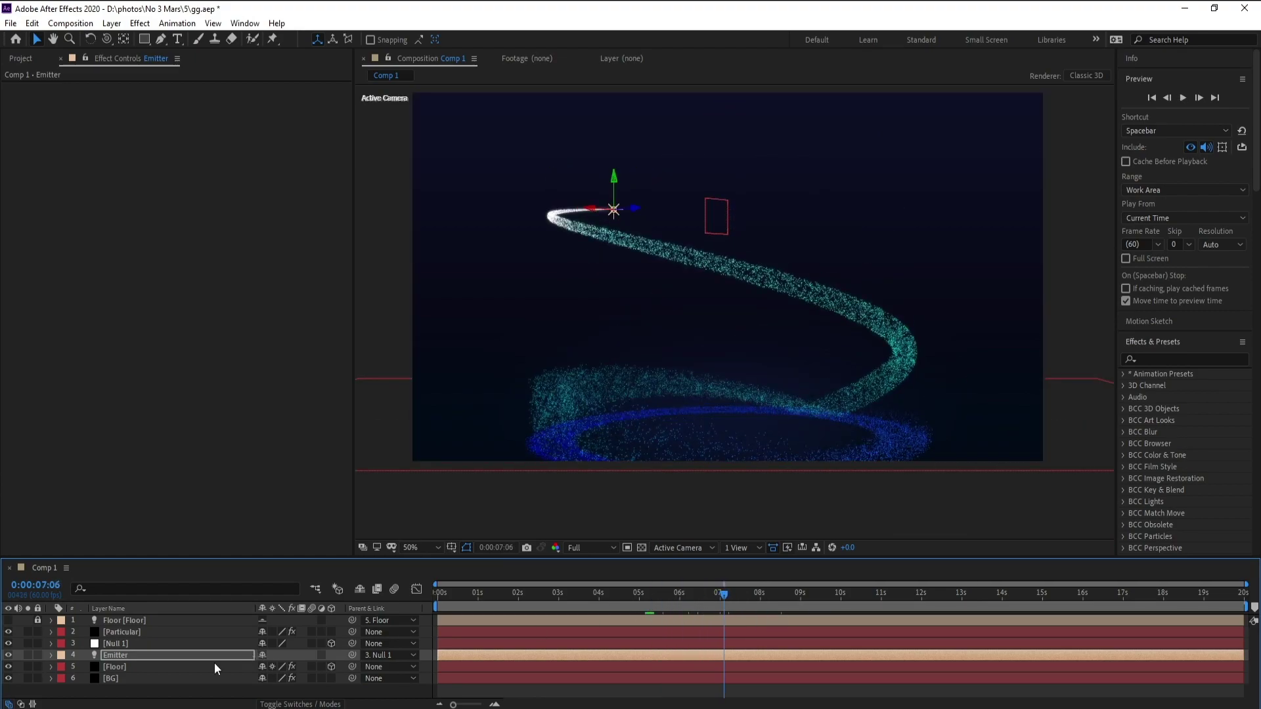
Set Particular's Bounce, Bounce Random and Slide values to 0.
click(132, 631)
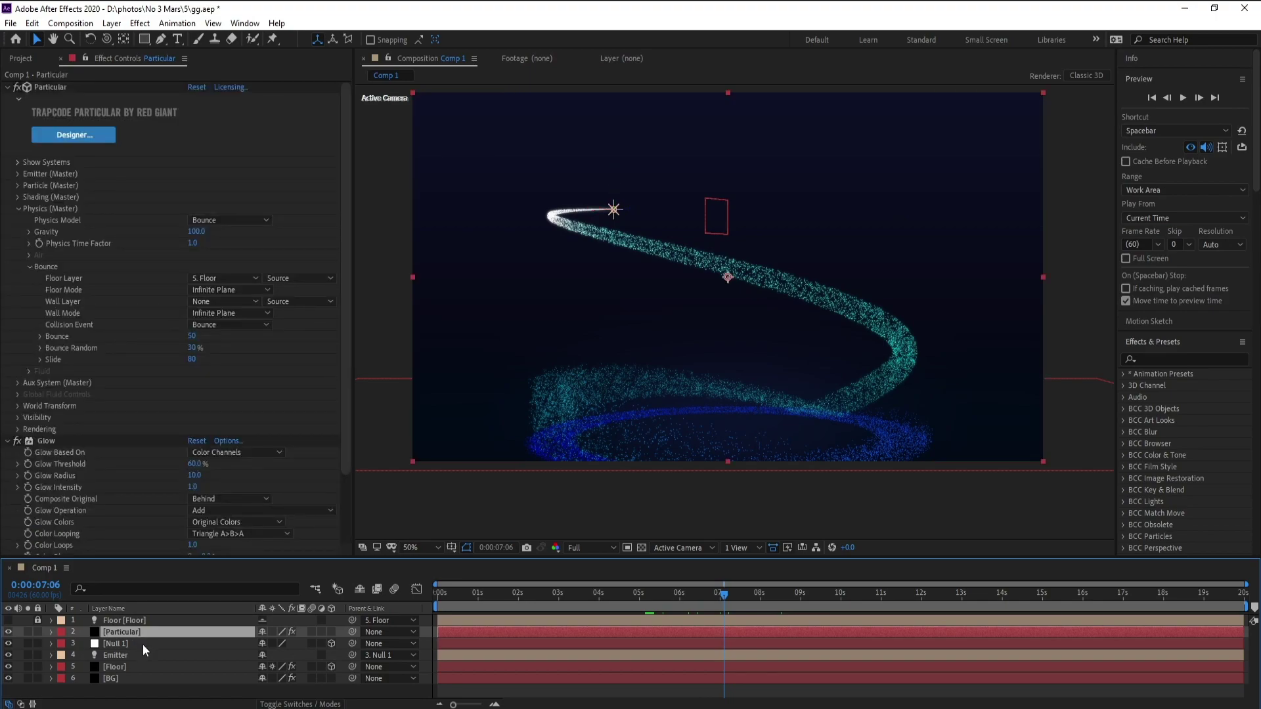
click(15, 210)
click(15, 210)
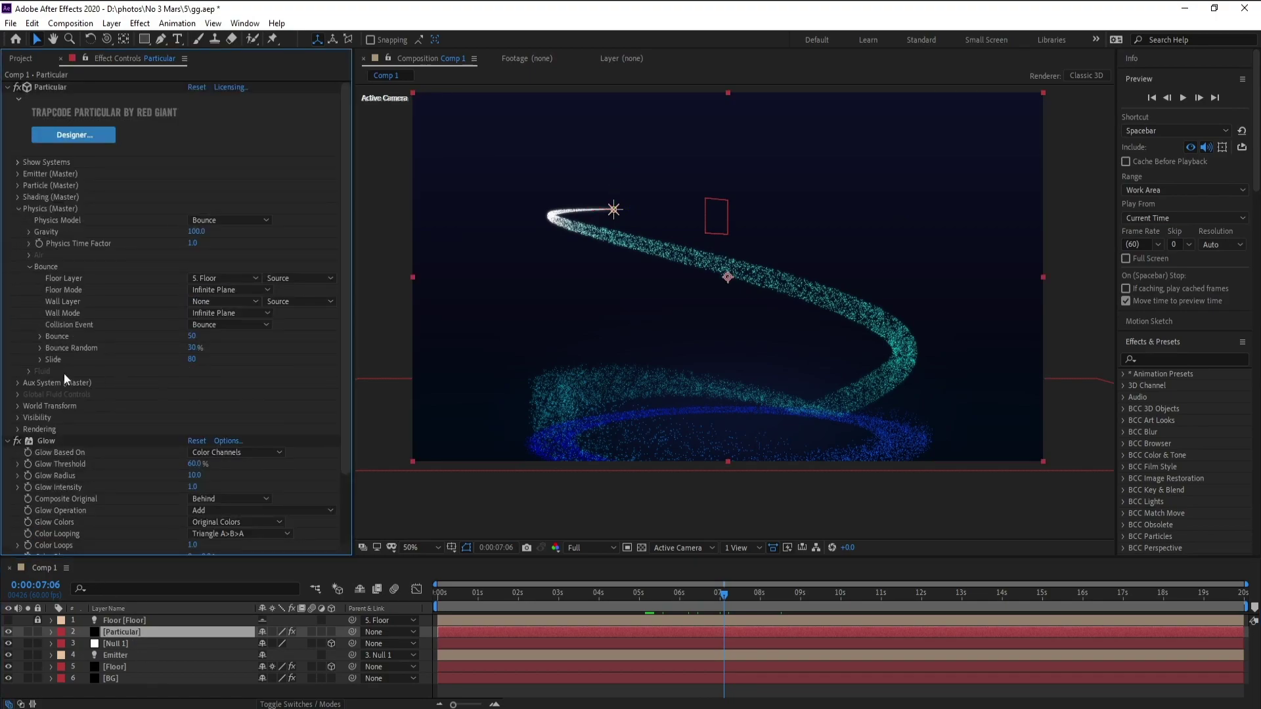
click(191, 336)
text(0)
key(Return)
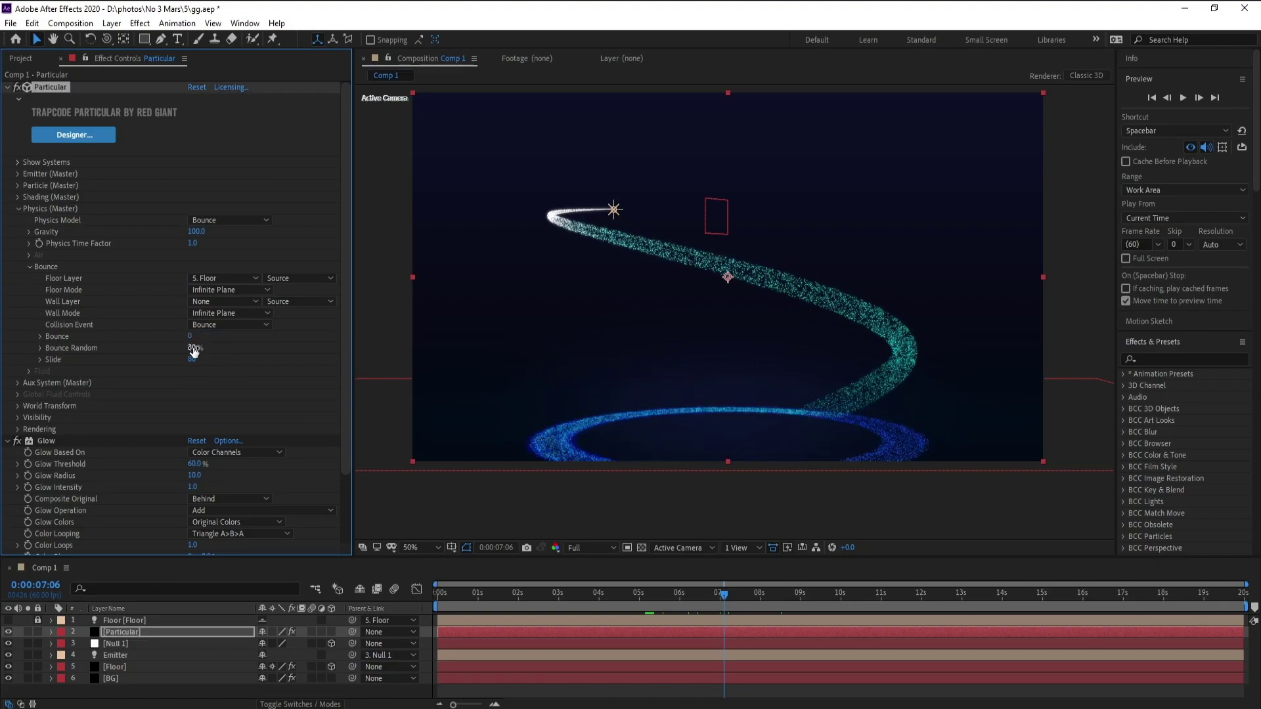
click(191, 348)
click(192, 362)
text(0)
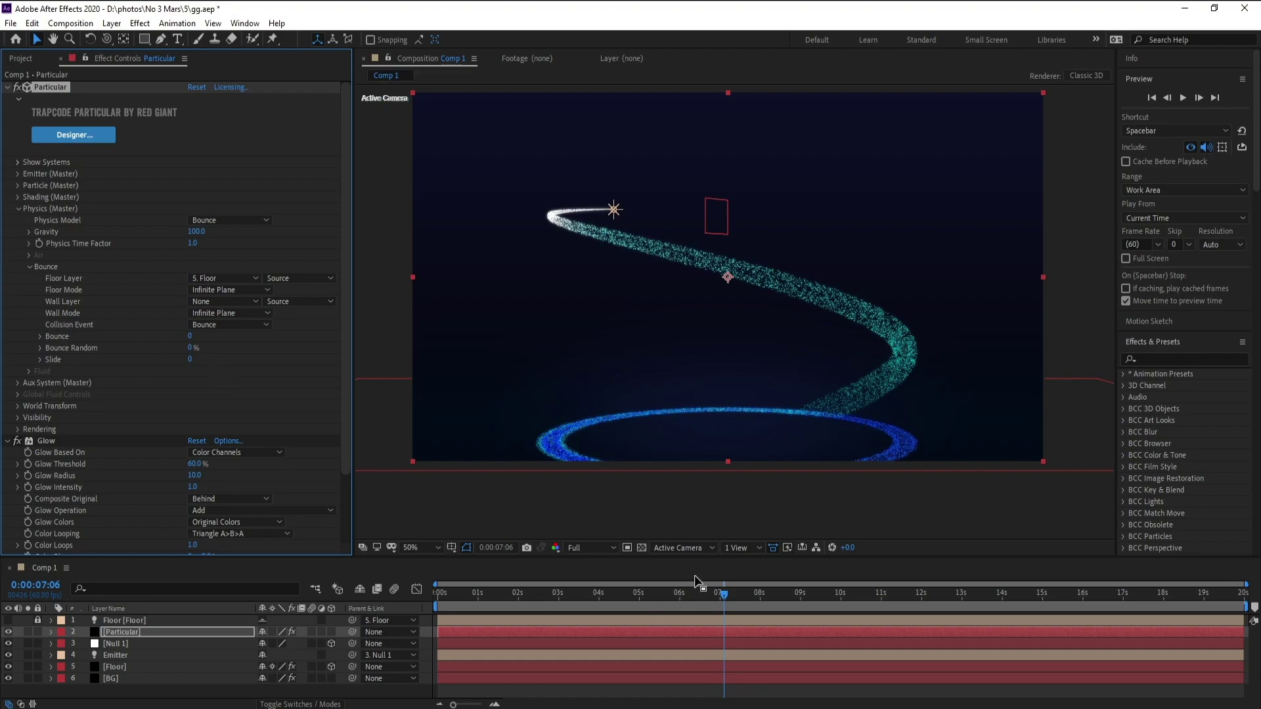
Raise Slide to 111 and Bounce Random to 100% so particles scatter along the floor.
drag(693, 593, 683, 596)
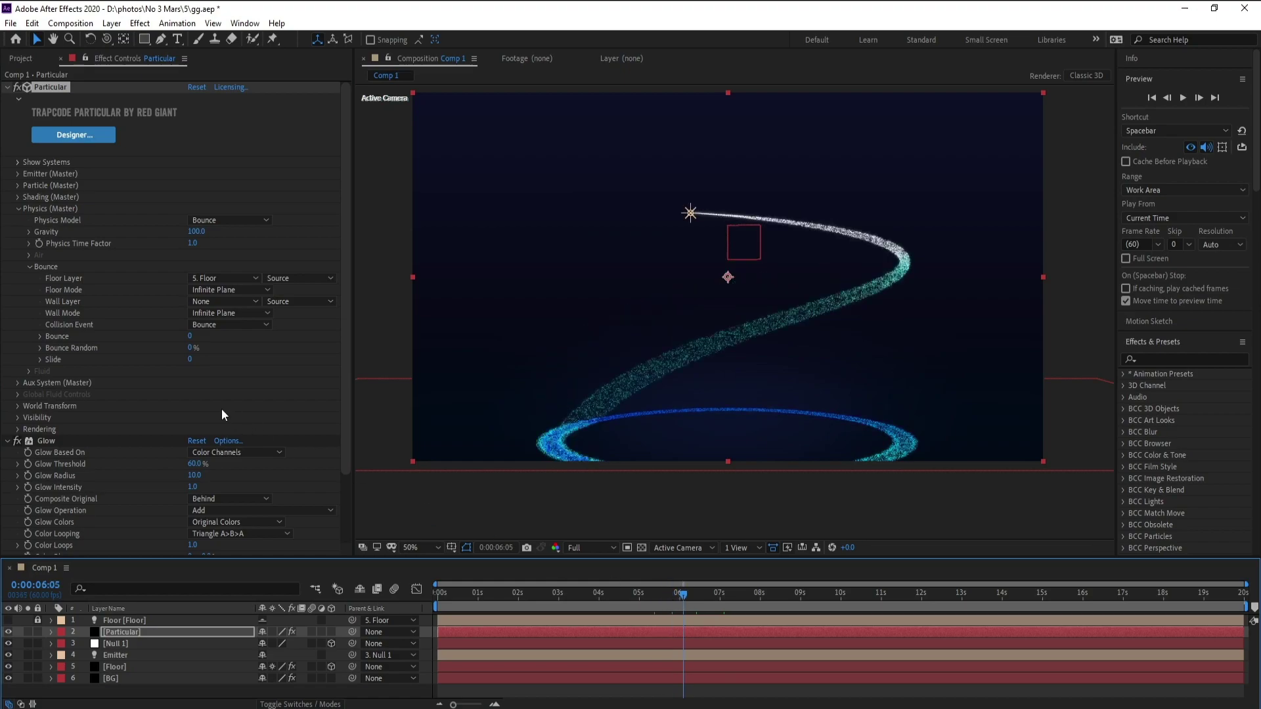
drag(190, 360, 217, 365)
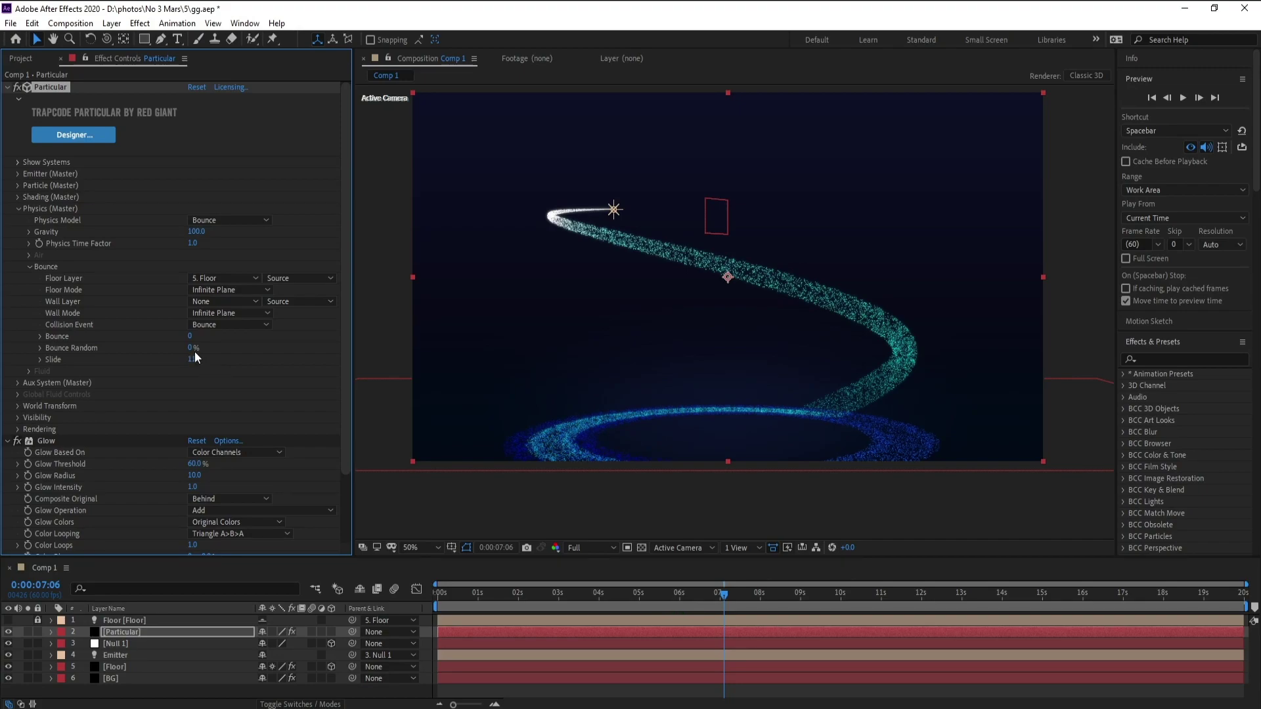
drag(191, 348, 269, 354)
Collapse Physics, expand Aux System and set aux emission to Continuously.
click(18, 209)
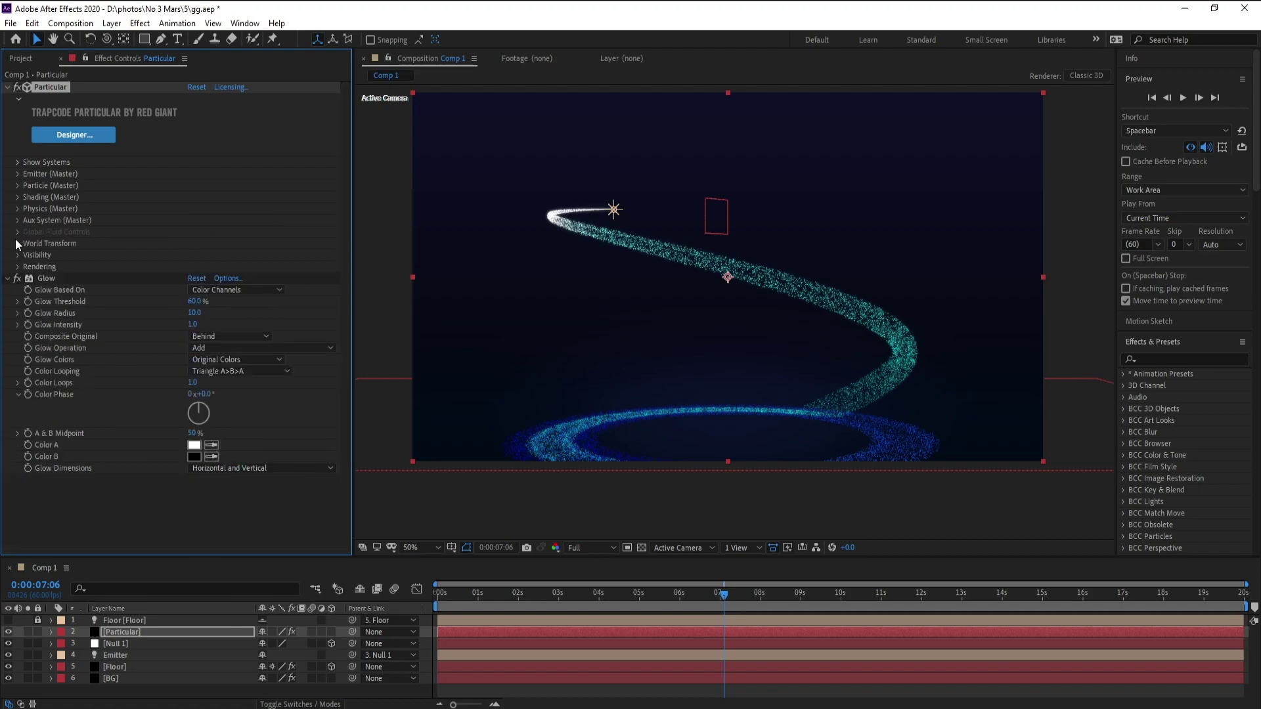
click(17, 220)
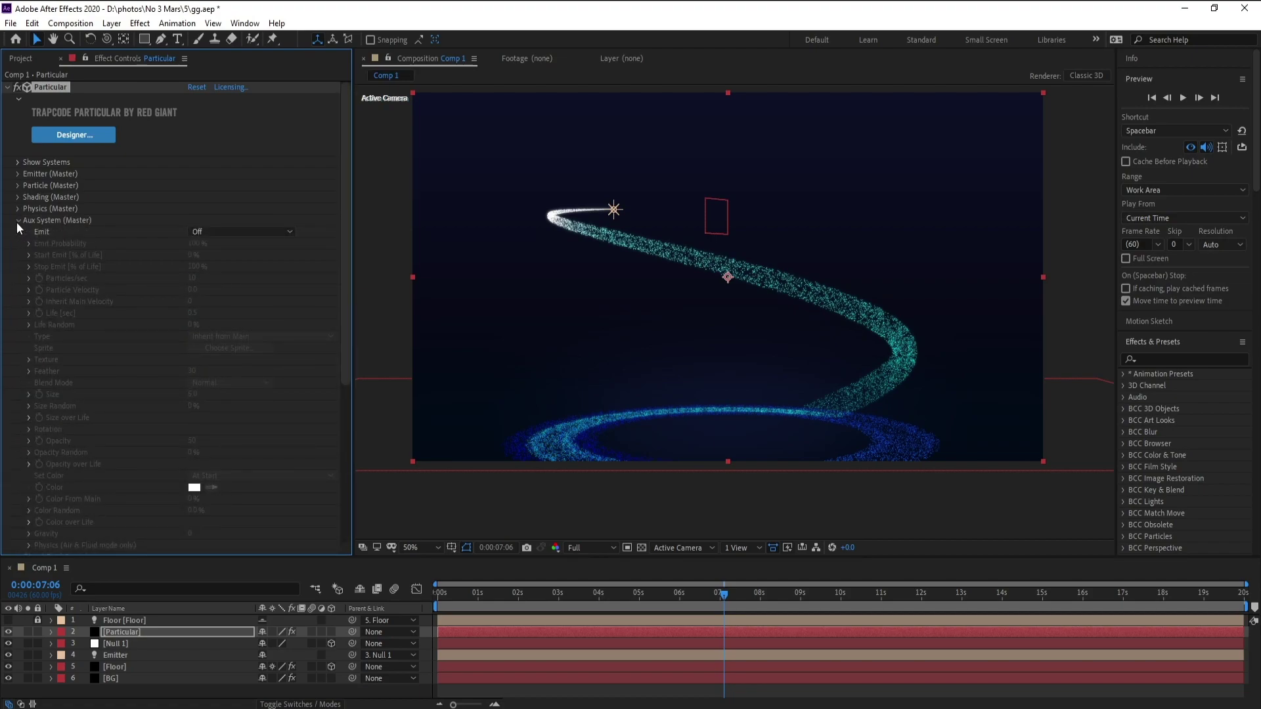
click(222, 230)
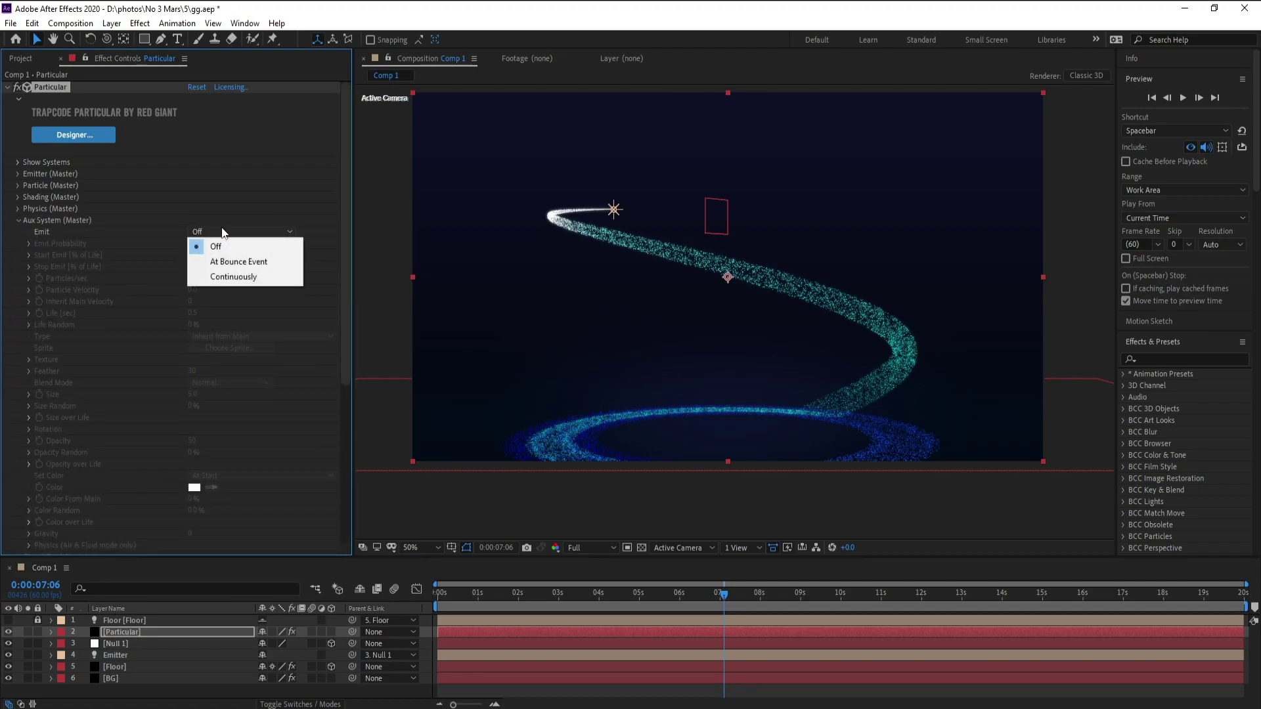
click(247, 281)
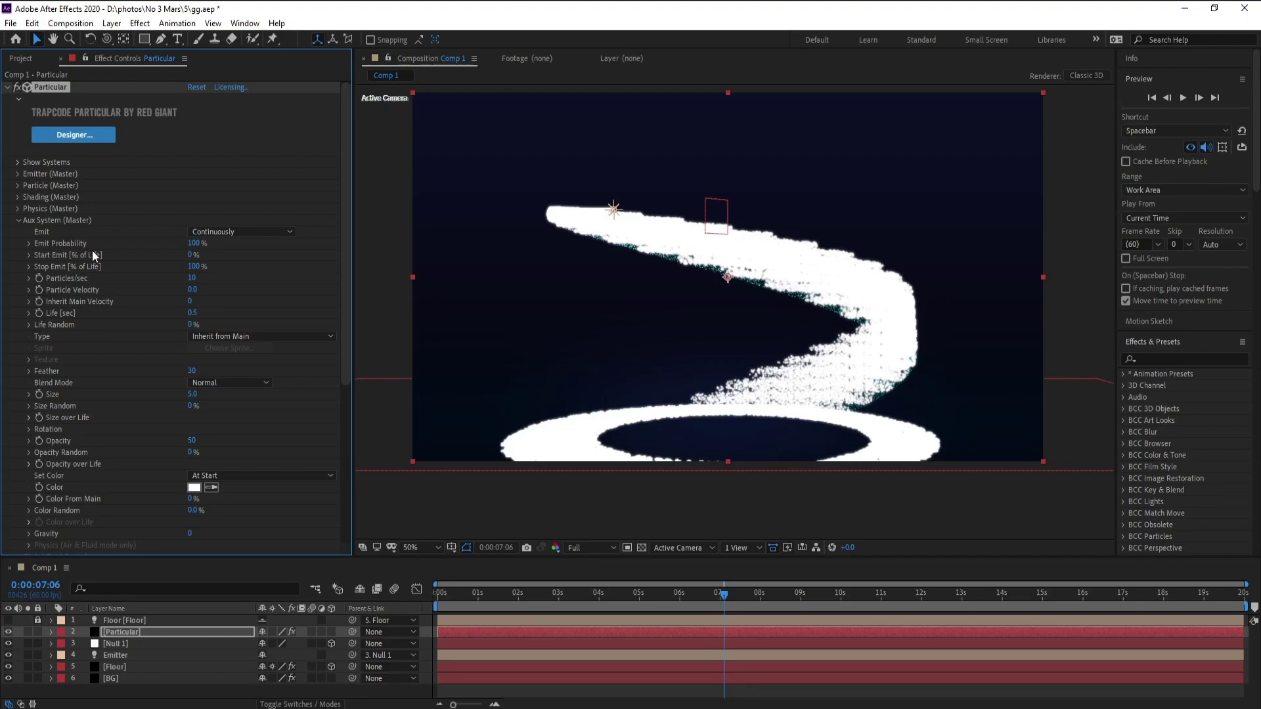
Set aux Emit Probability to 20%, Size to 1 and Particle Velocity to about 27.
click(194, 243)
text(20)
key(Return)
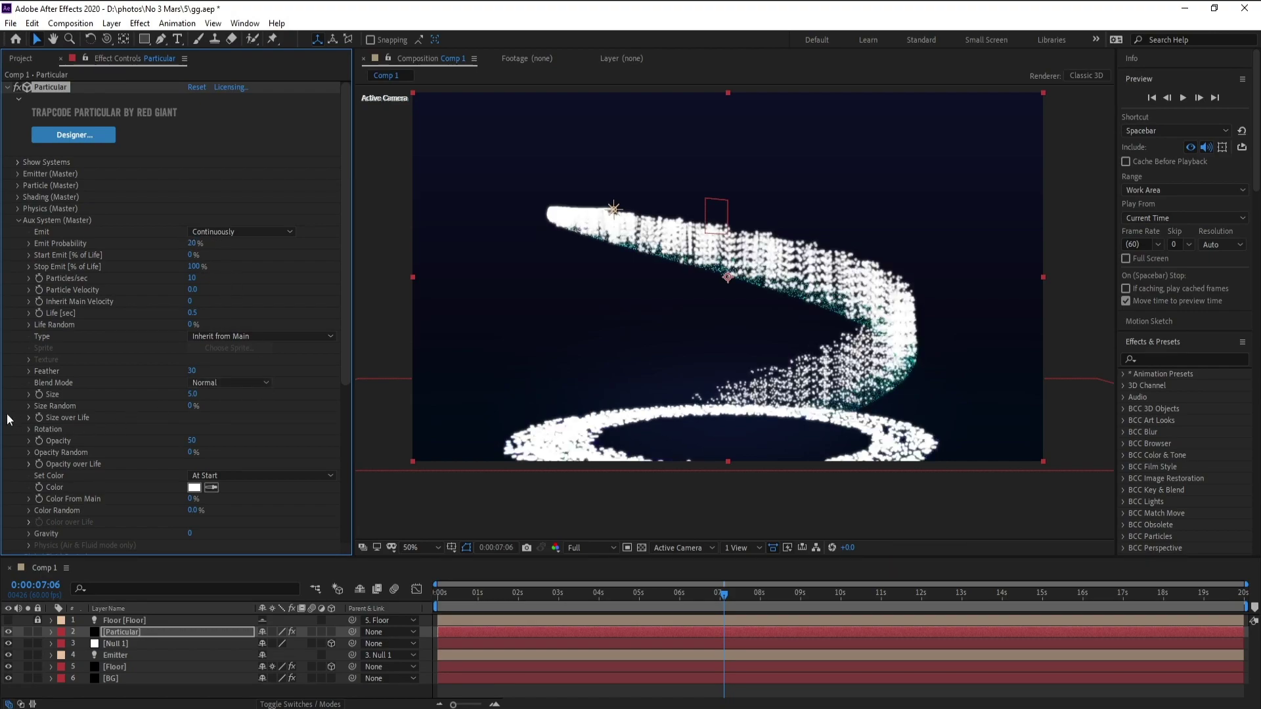
click(191, 395)
text(1)
key(Return)
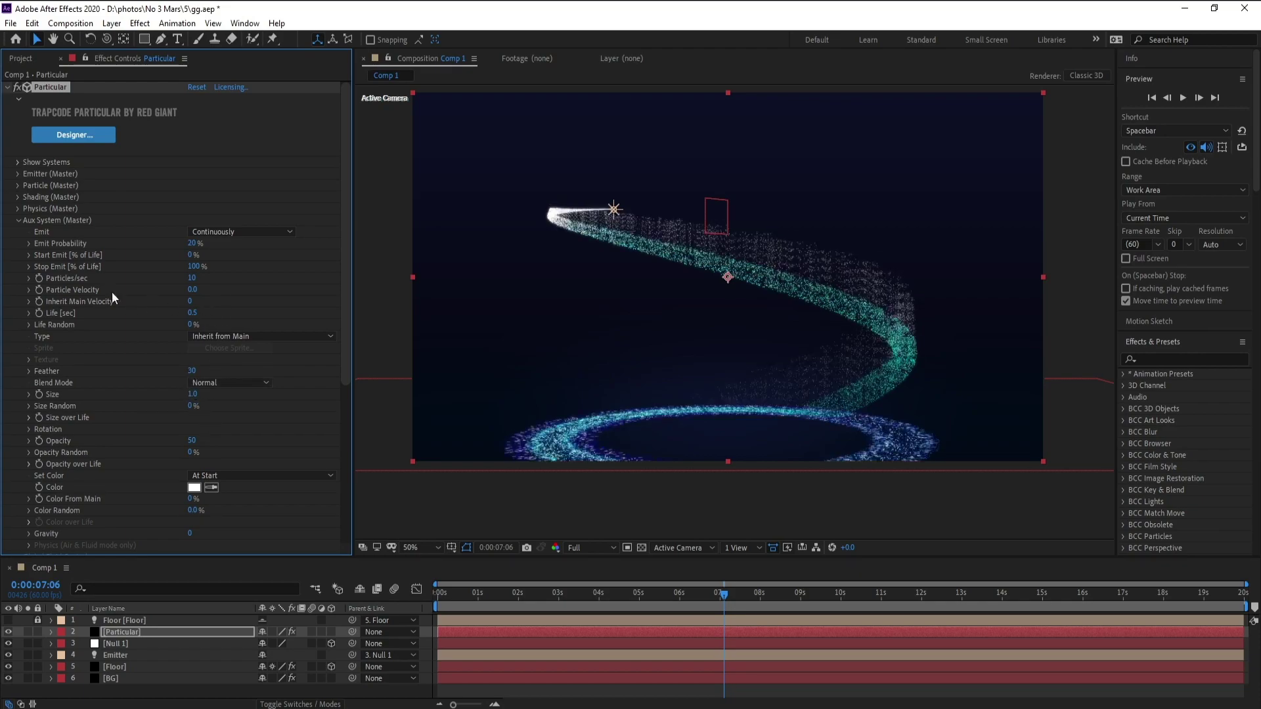
drag(189, 291, 212, 290)
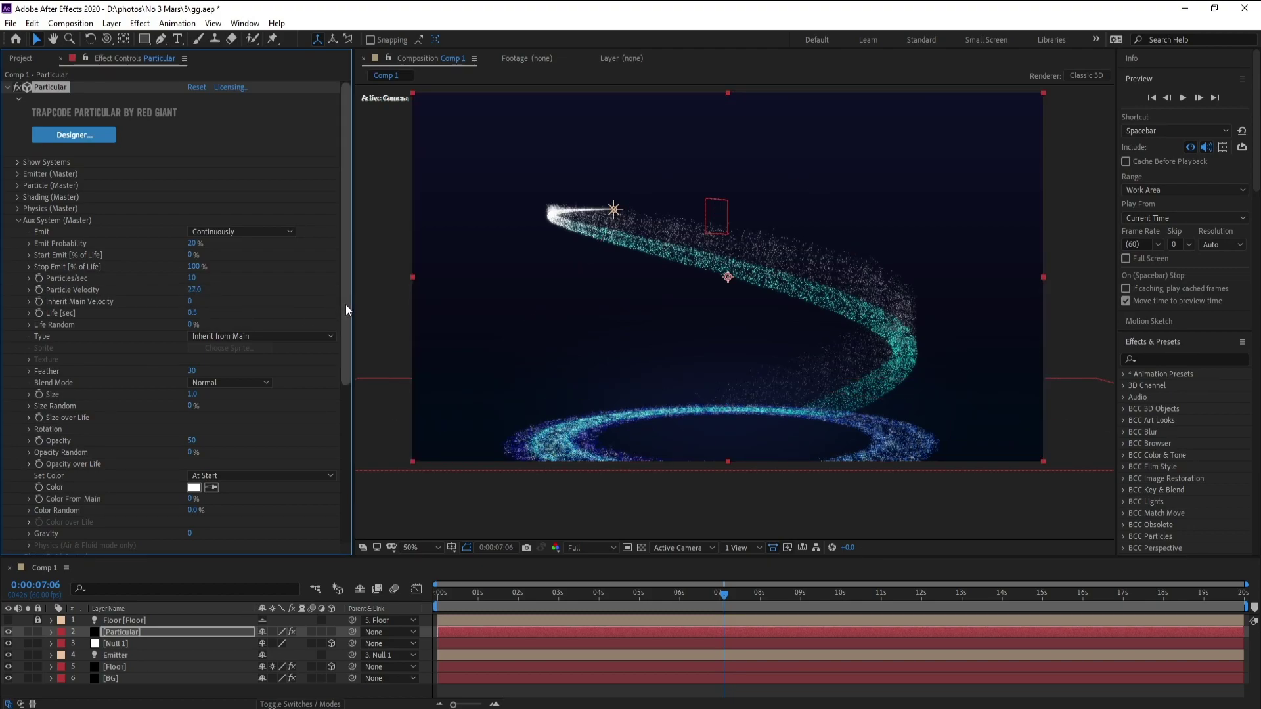
Raise aux Gravity to 1360 and aux Particle Velocity to 68.
scroll(345, 304, down, 1)
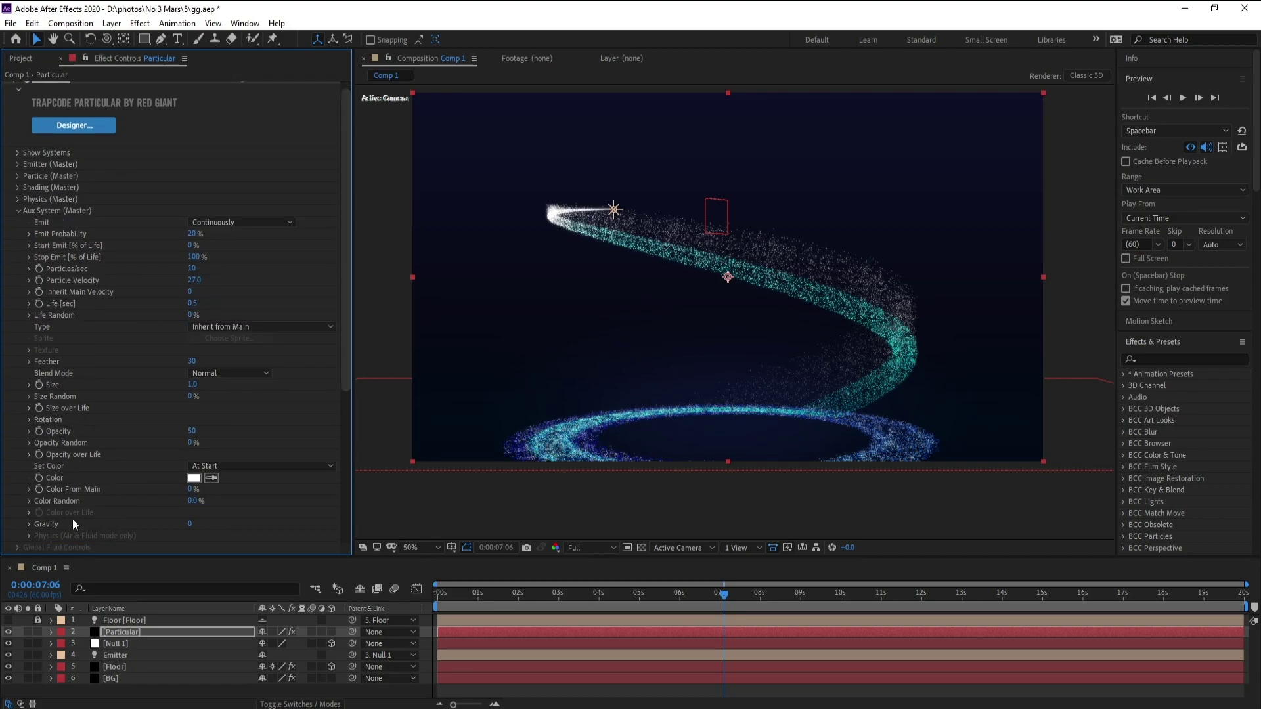
drag(190, 524, 245, 521)
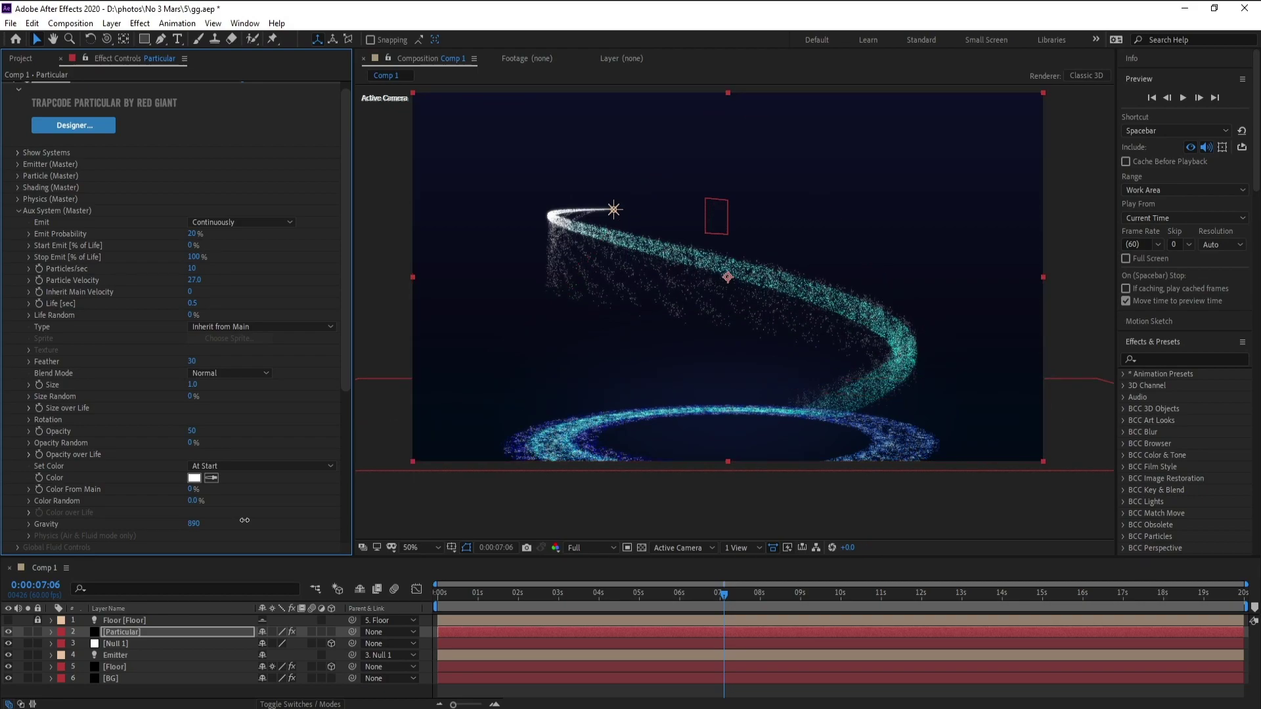
drag(246, 520, 247, 521)
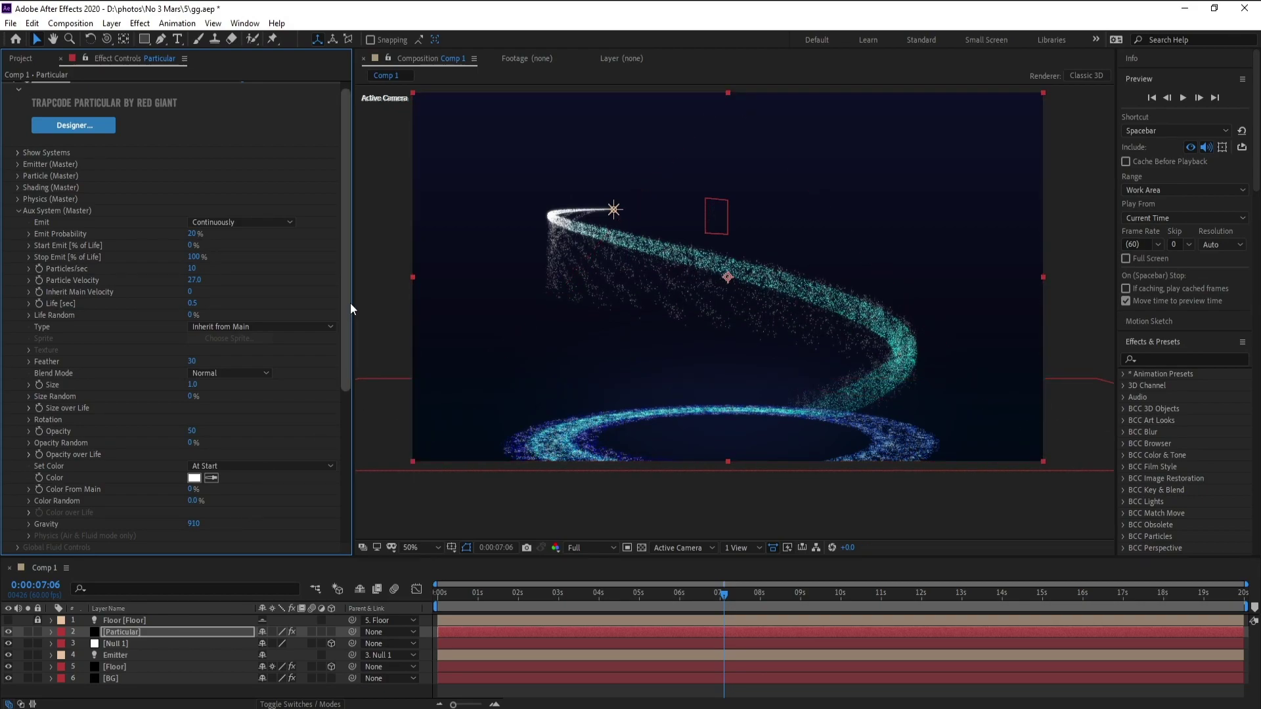
drag(195, 281, 222, 282)
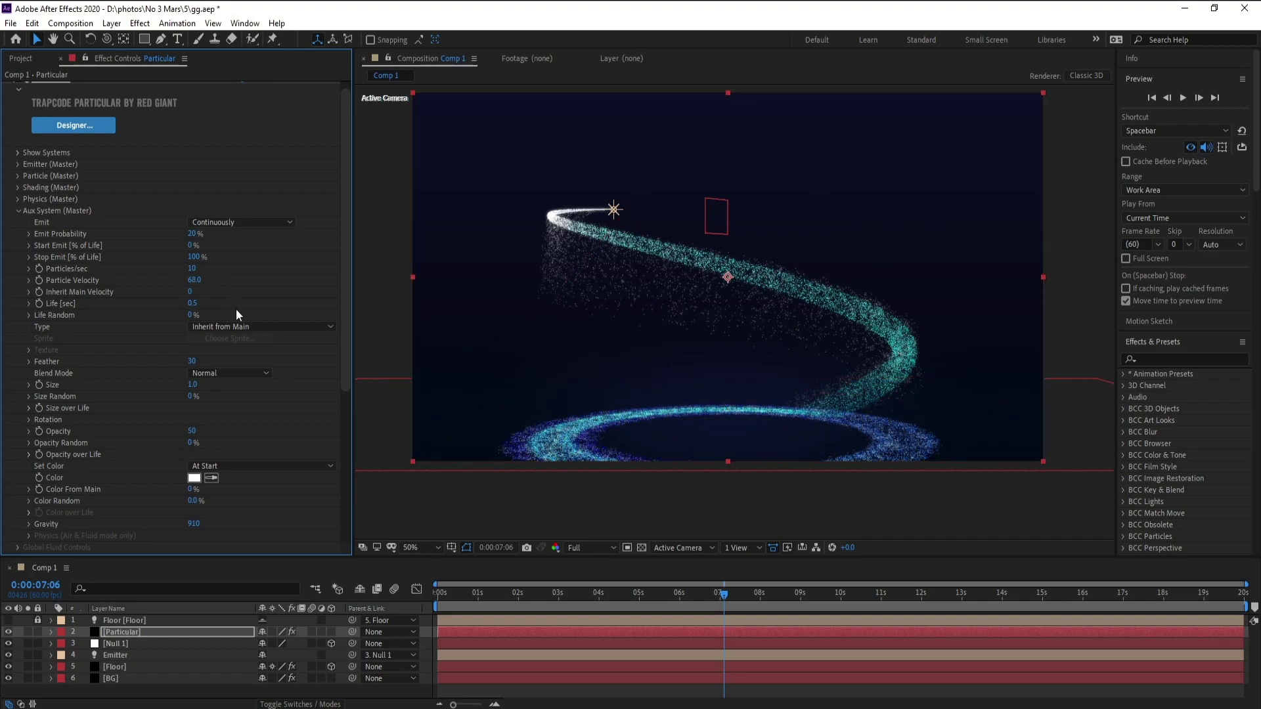
drag(194, 523, 229, 526)
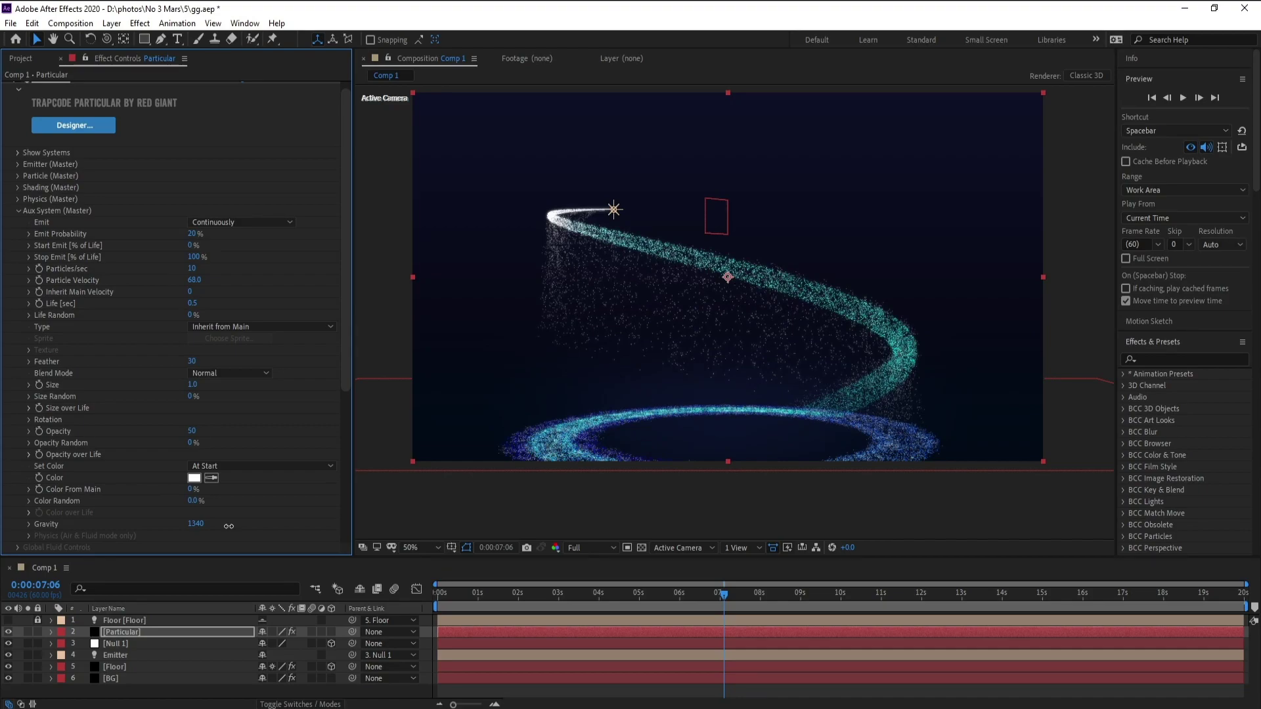
drag(229, 526, 231, 526)
Try aux Stop Emit at 50%, then undo it back to 100%.
click(196, 259)
text(50)
key(Return)
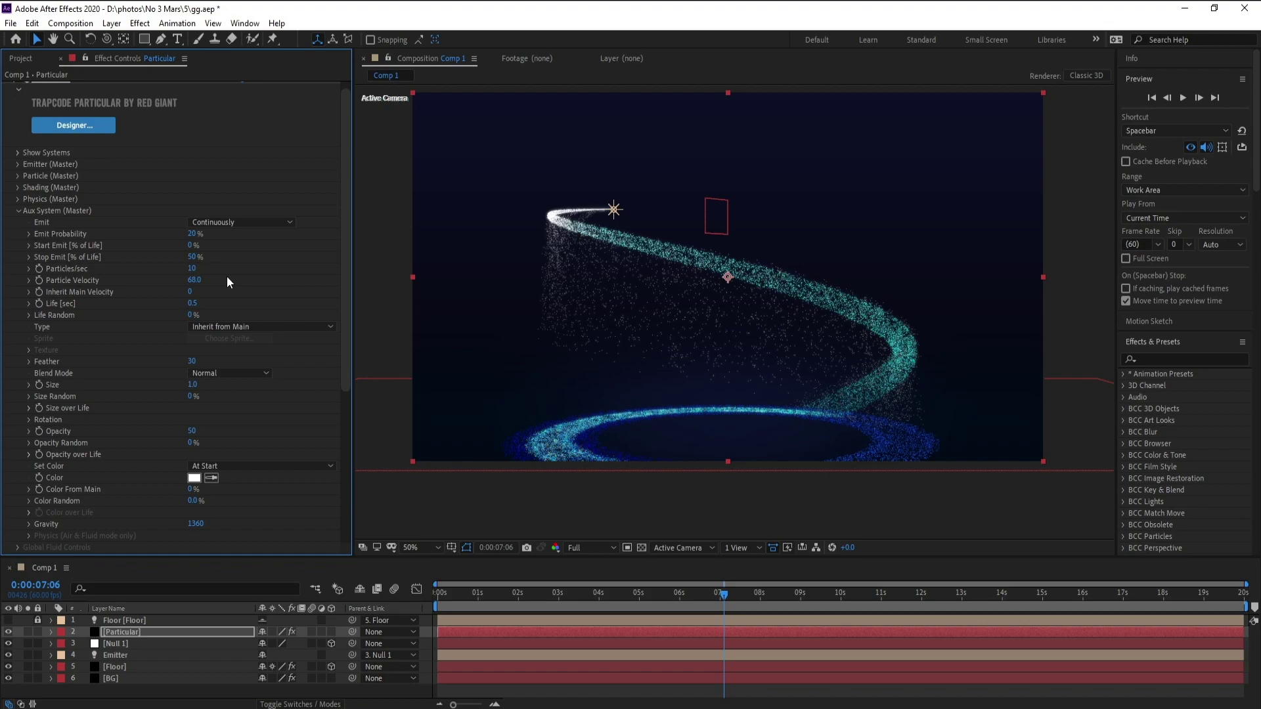
key(ctrl+z)
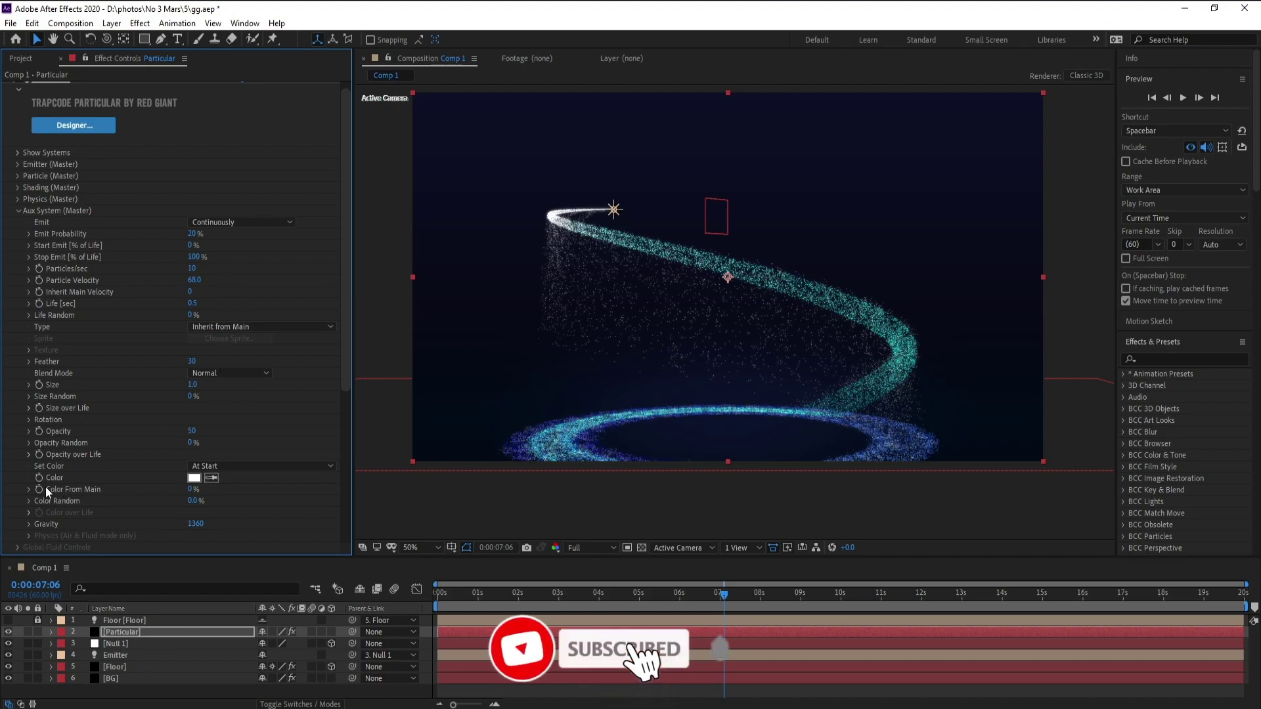
Set aux Set Color to Over Life and apply the cyan-blue Color over Life preset.
click(257, 468)
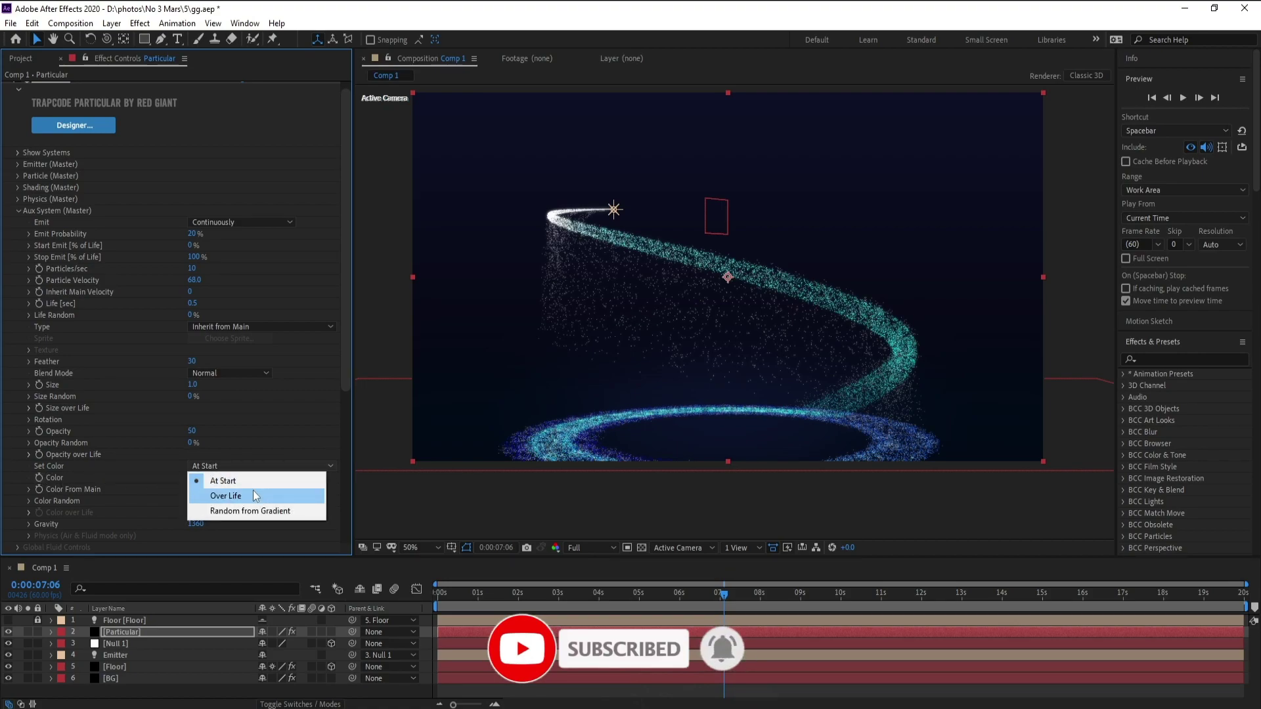
click(253, 496)
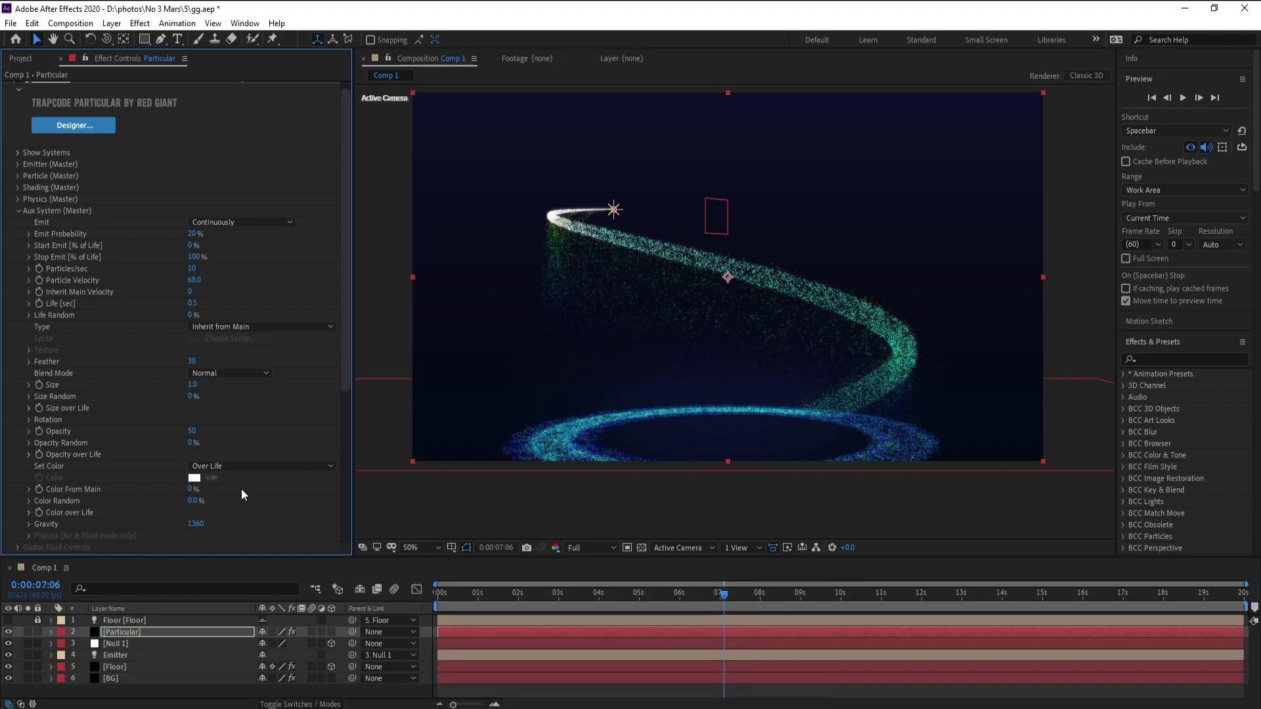
click(29, 512)
scroll(29, 512, down, 3)
click(224, 459)
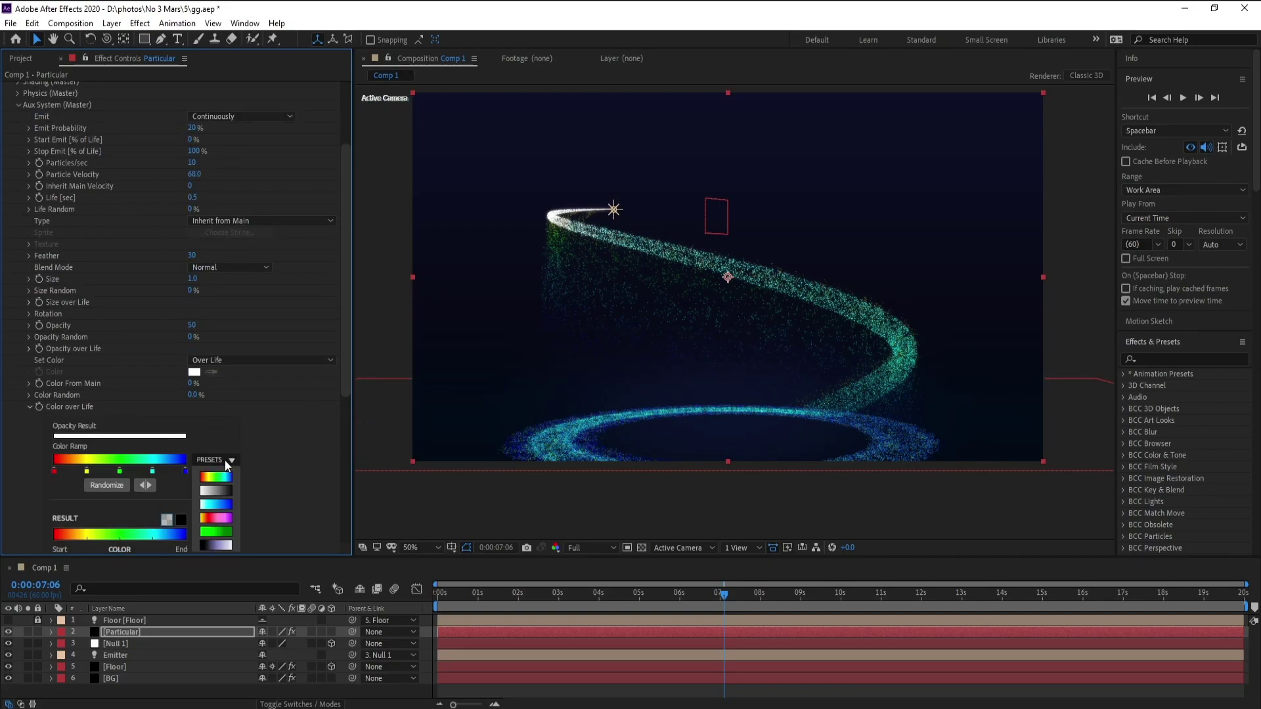
click(231, 508)
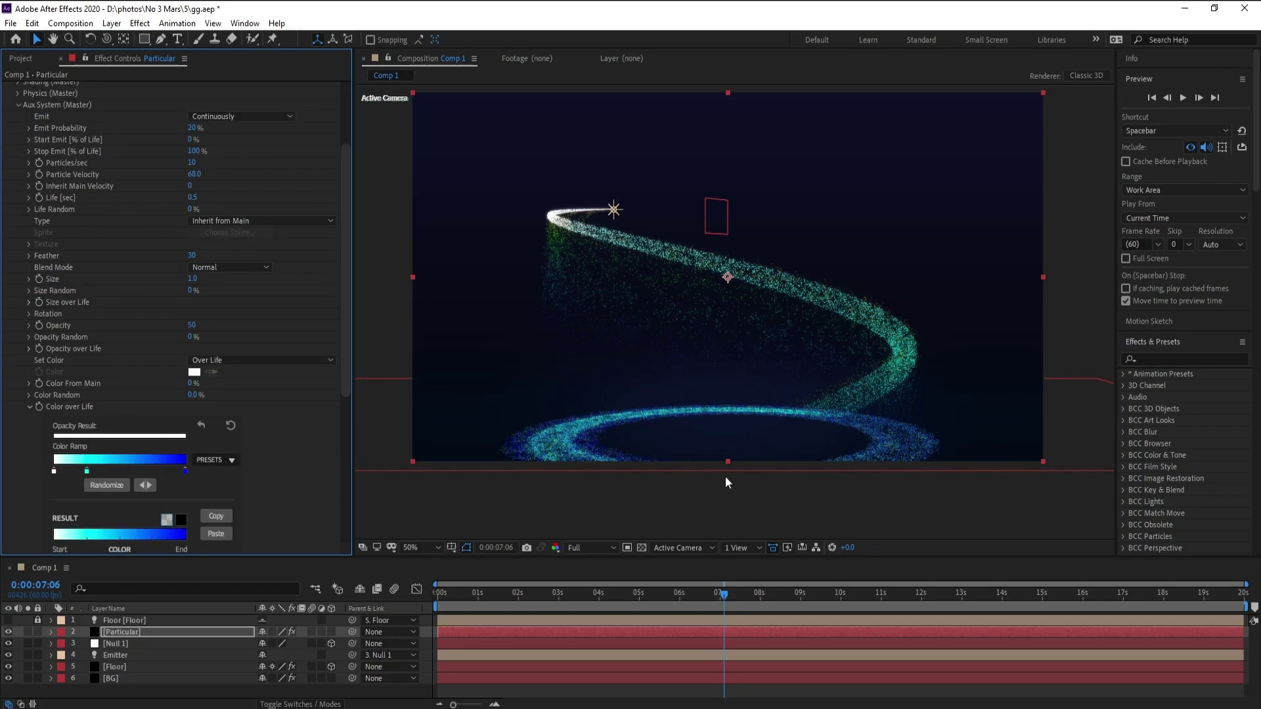
Scrub through the timeline to review the trail, then select the Emitter layer at 0:00:00:00.
mouse_move(703, 597)
mouse_down()
mouse_move(542, 598)
mouse_move(766, 598)
mouse_up()
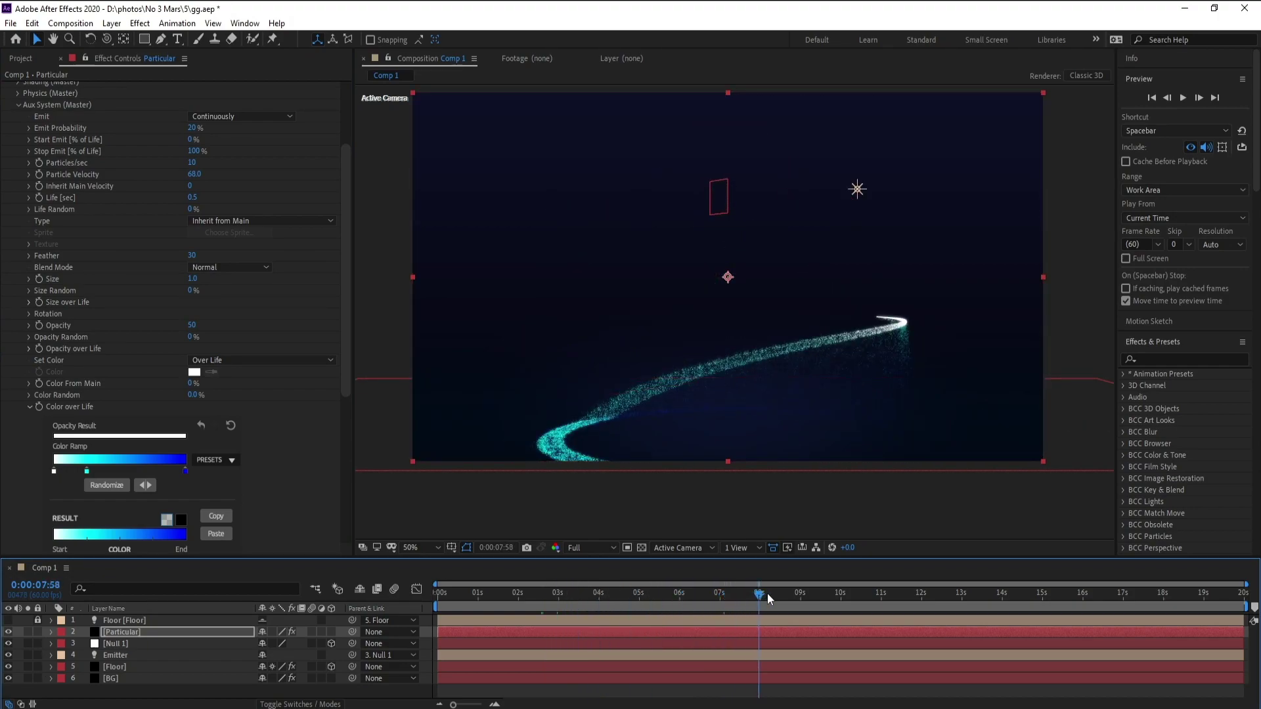
drag(765, 598, 908, 615)
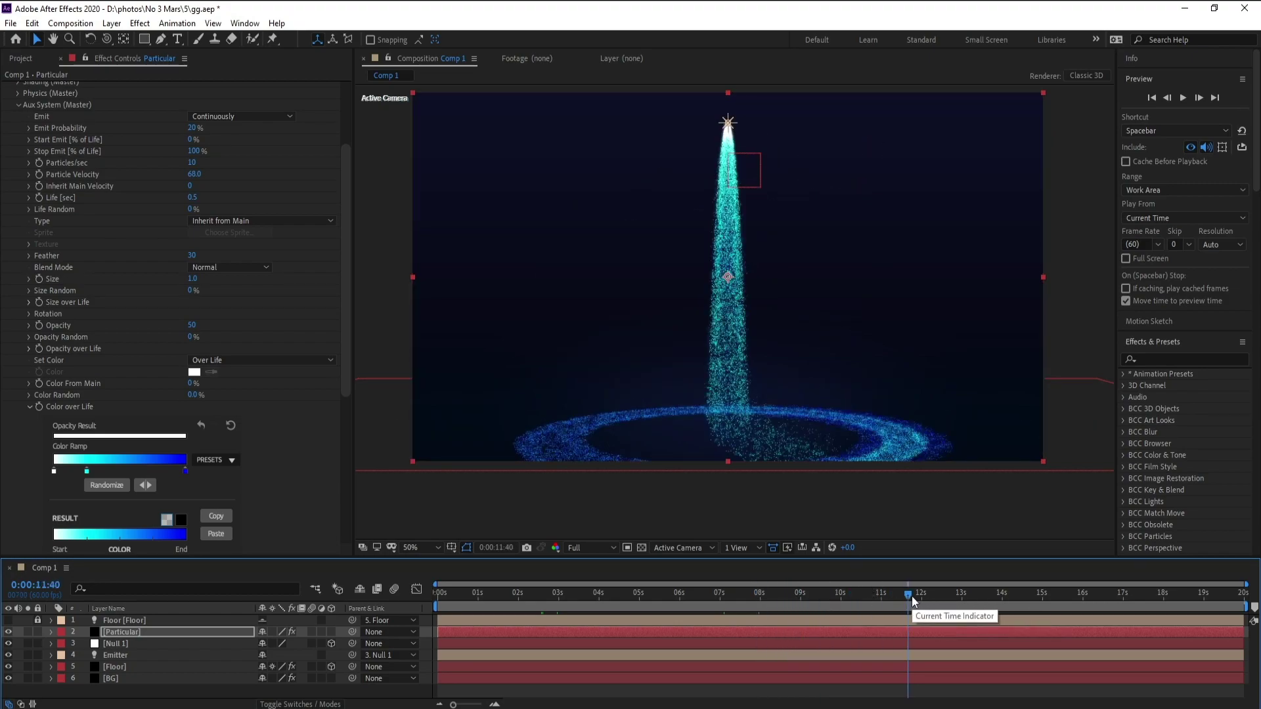
drag(912, 596, 437, 598)
click(124, 656)
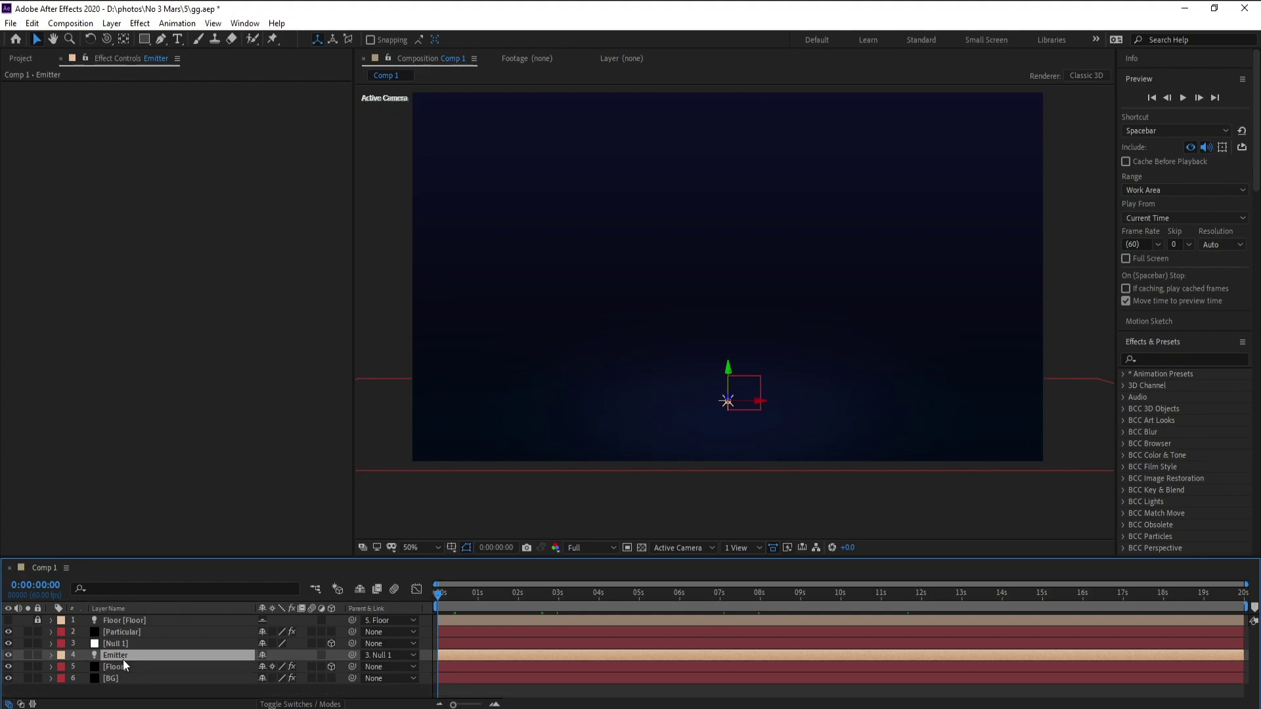
Keyframe the emitter light's Intensity from 0% at the first frame to 250% at about 1 second.
key(t)
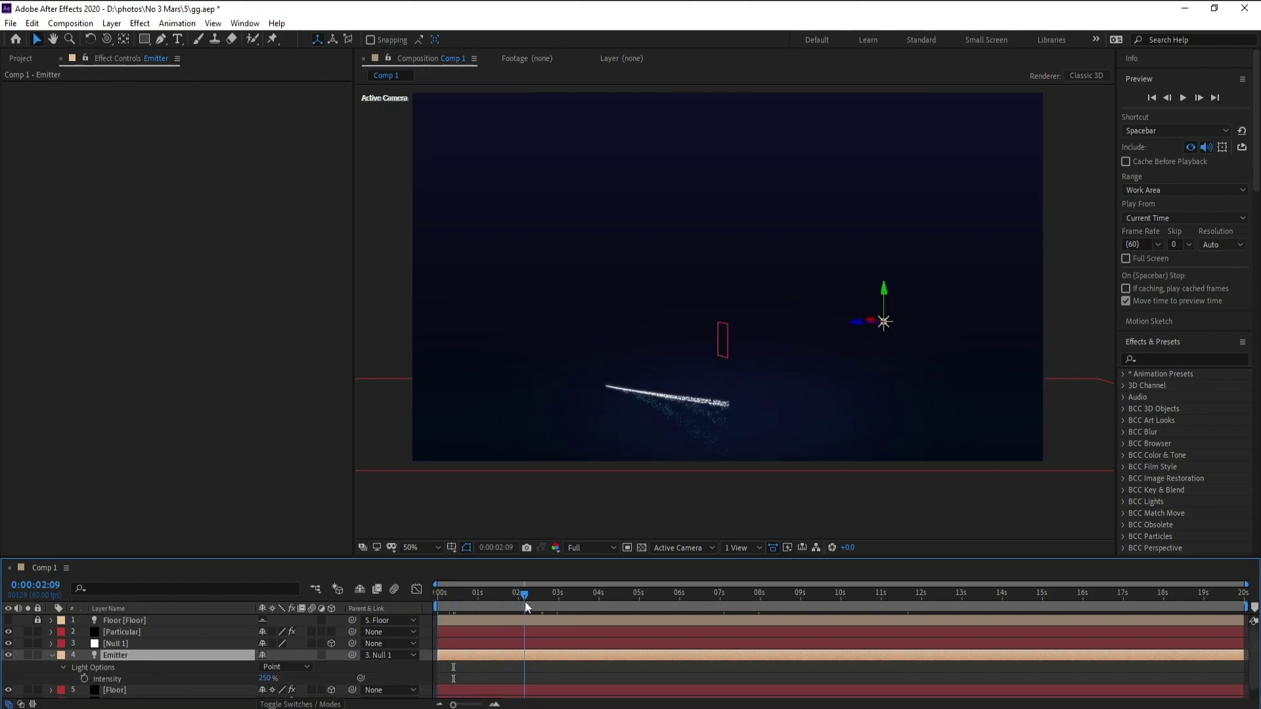
drag(449, 605, 518, 601)
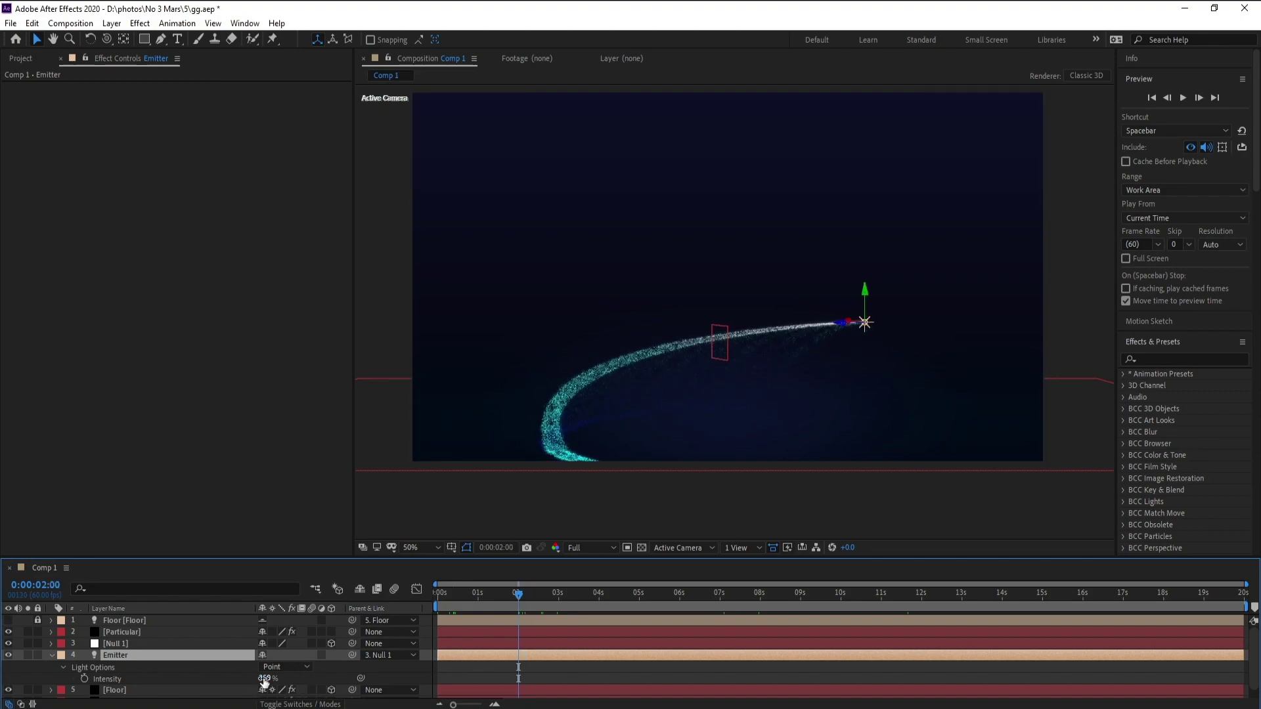
click(85, 679)
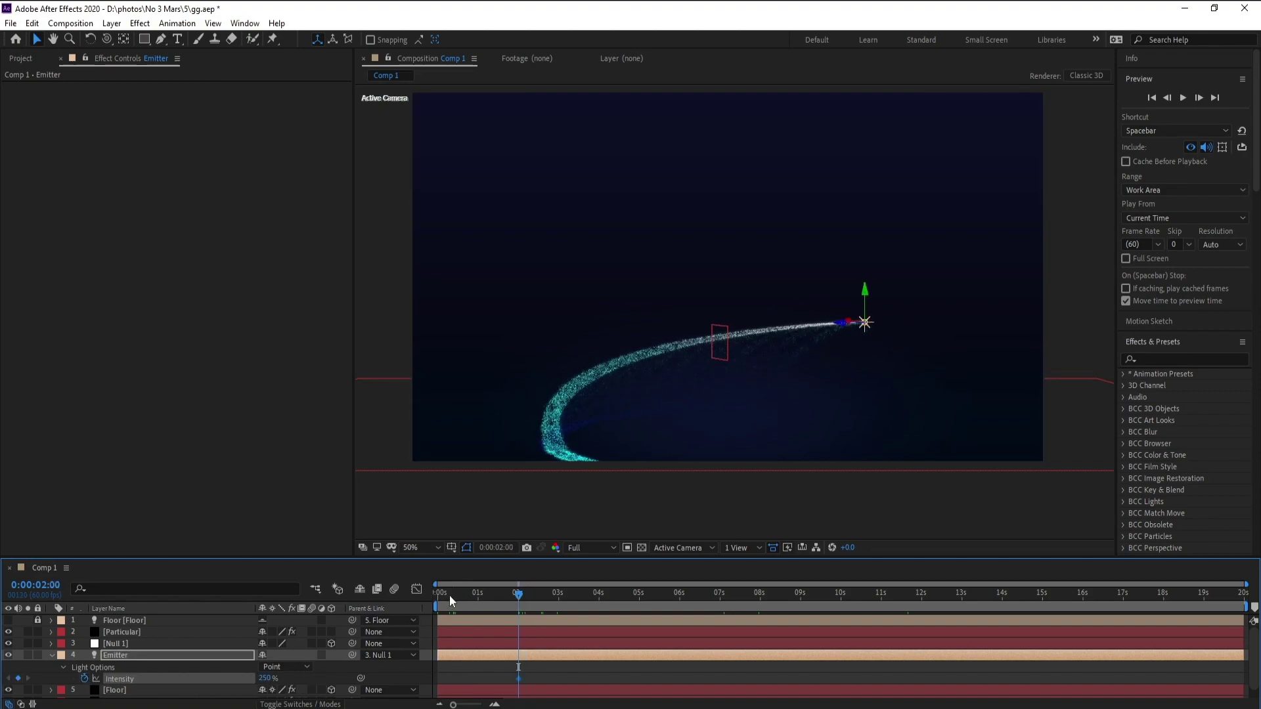
drag(449, 595, 436, 595)
click(267, 679)
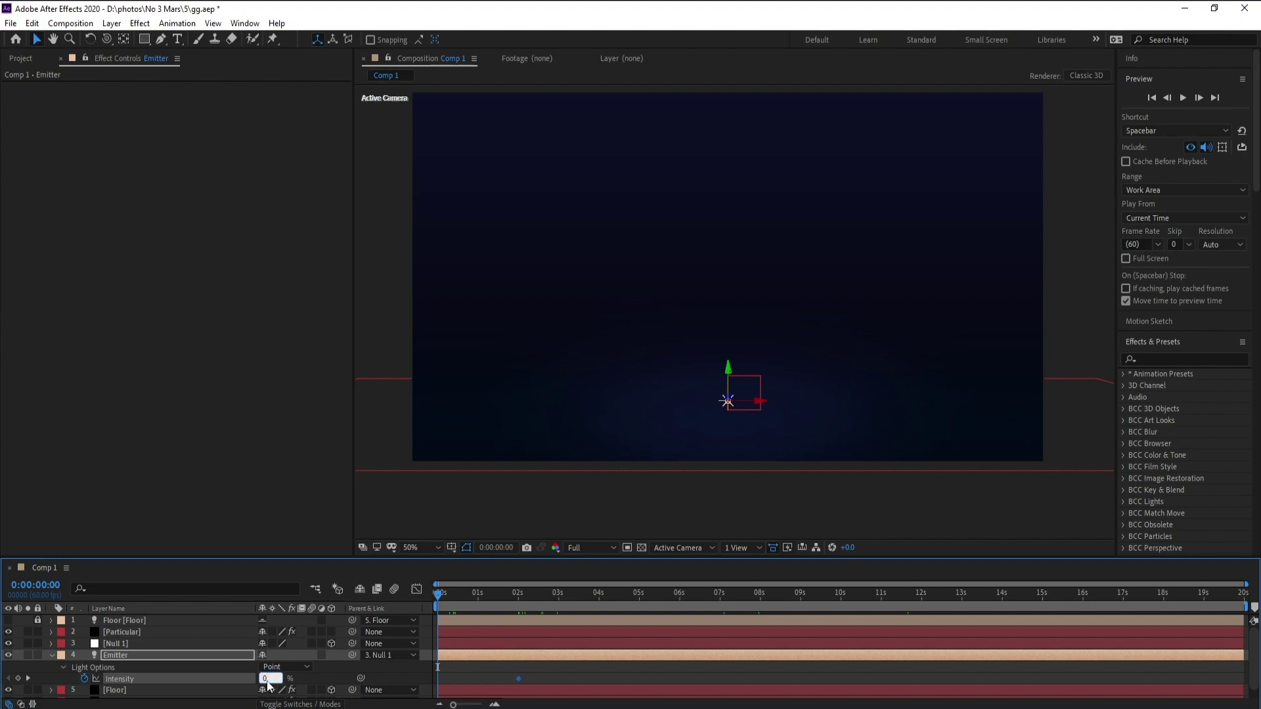
key(Return)
drag(518, 678, 478, 679)
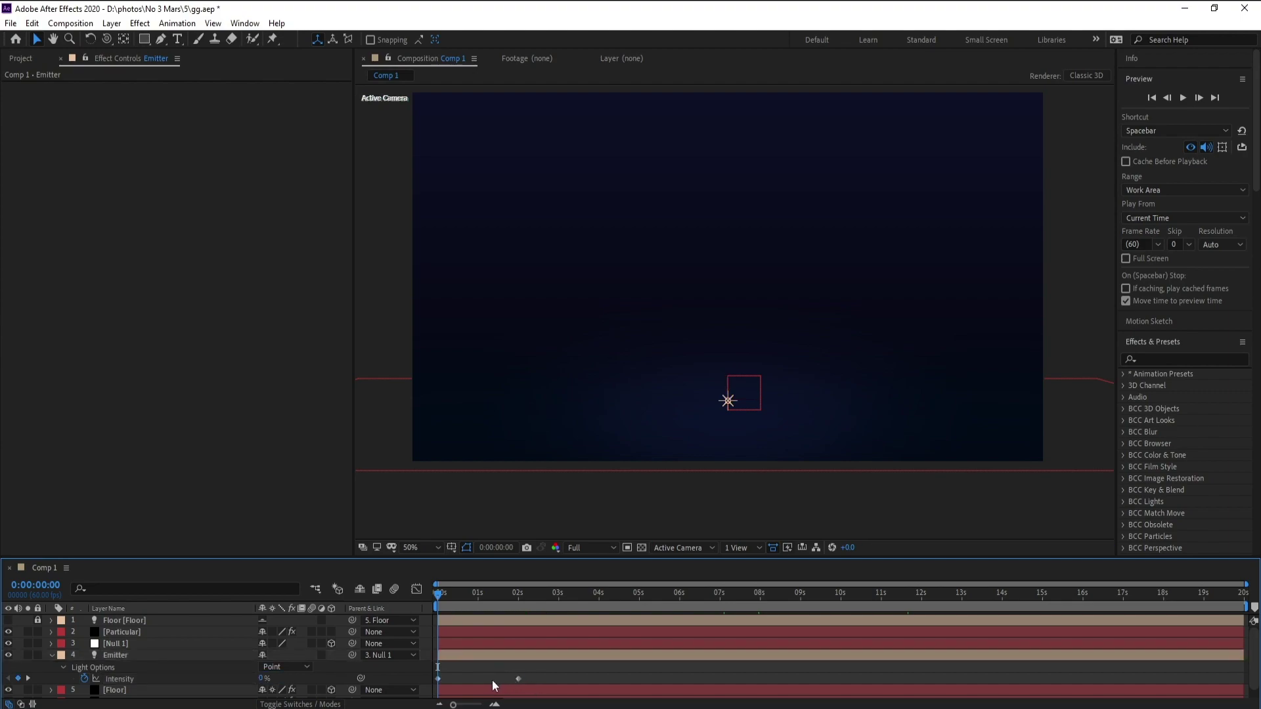
Add another Intensity keyframe near 8 seconds and start editing its value at 8:09.
drag(444, 601, 751, 603)
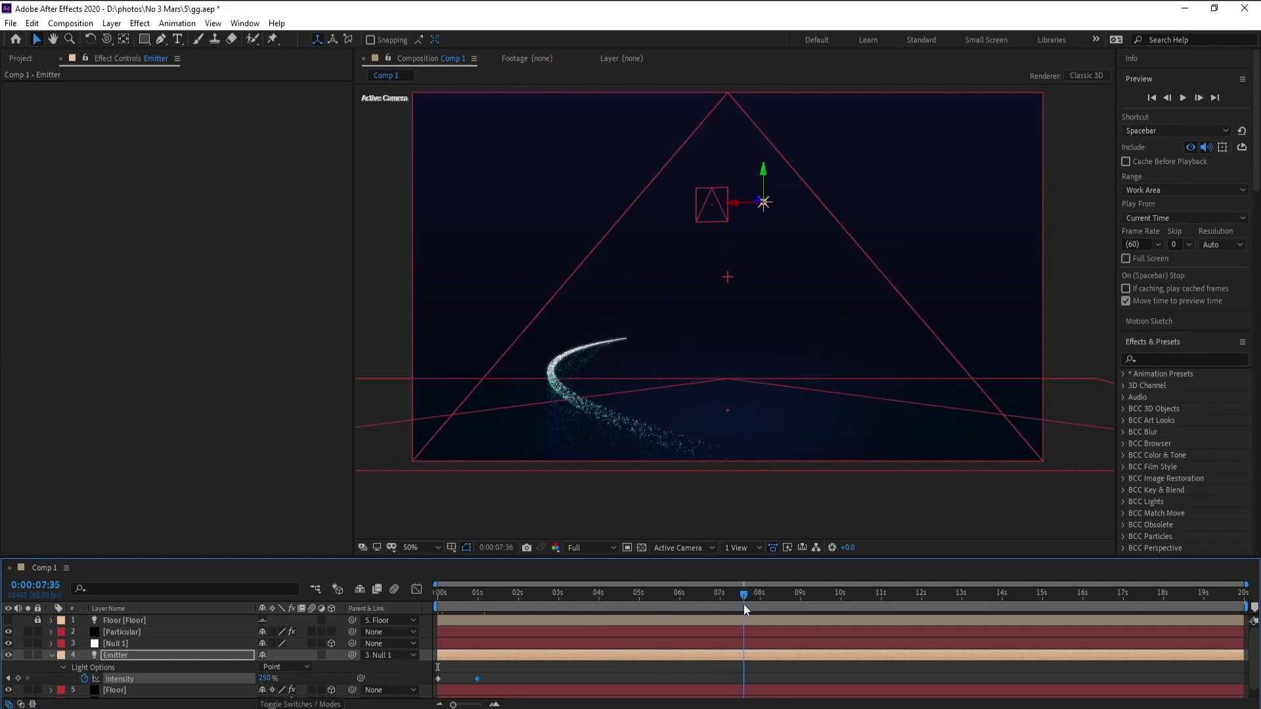
drag(750, 603, 761, 601)
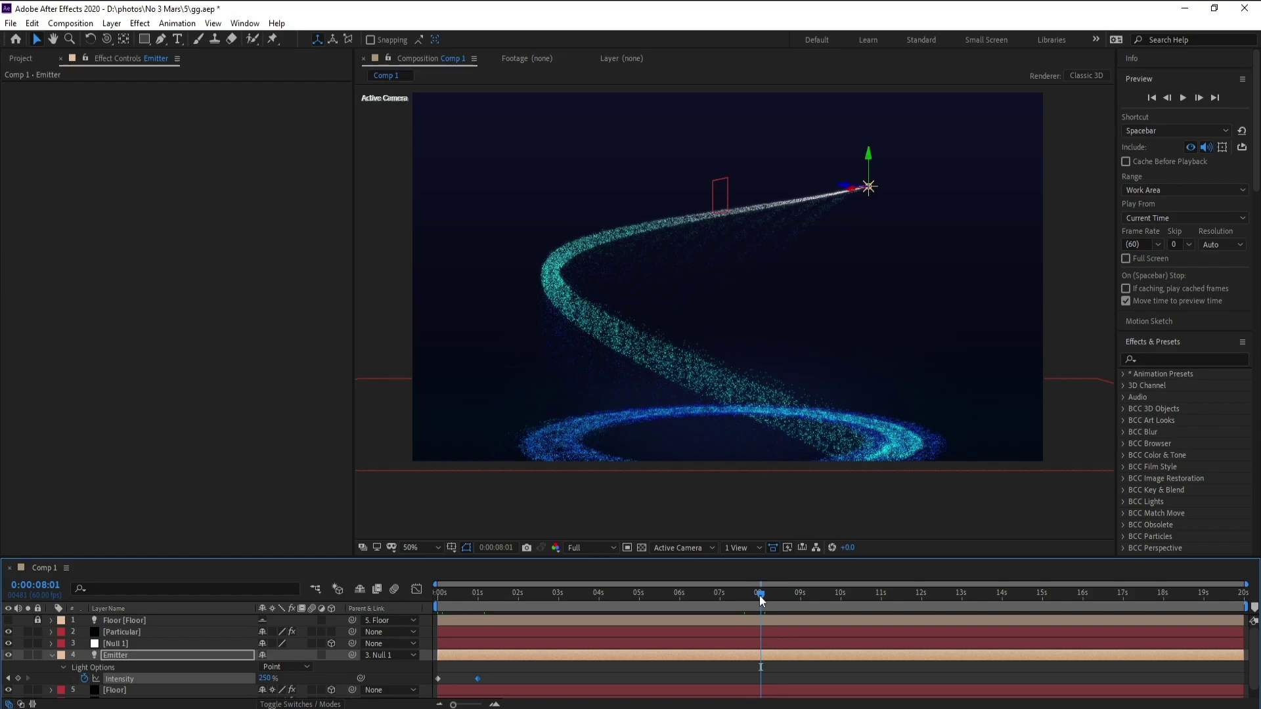
click(18, 678)
click(766, 595)
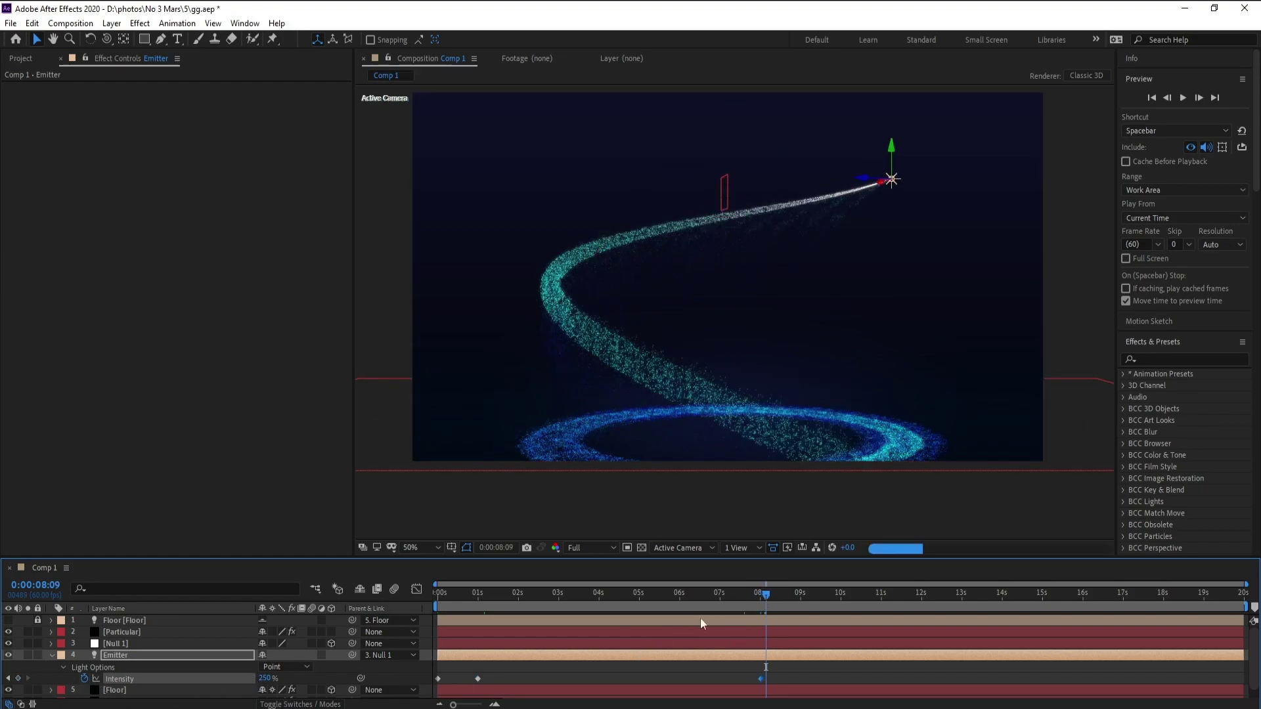
click(265, 679)
Set the 8:09 Intensity keyframe to 0% and check the frames around the fade-out.
text(0)
key(Return)
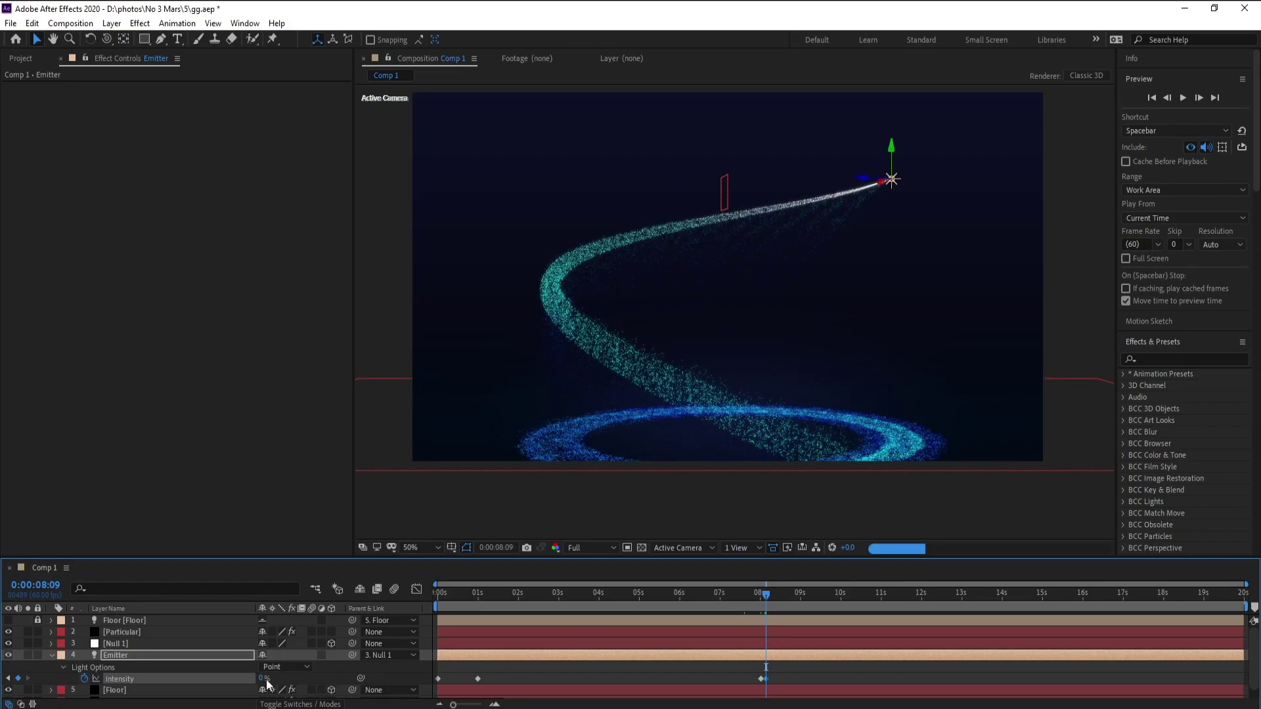
drag(771, 593, 825, 601)
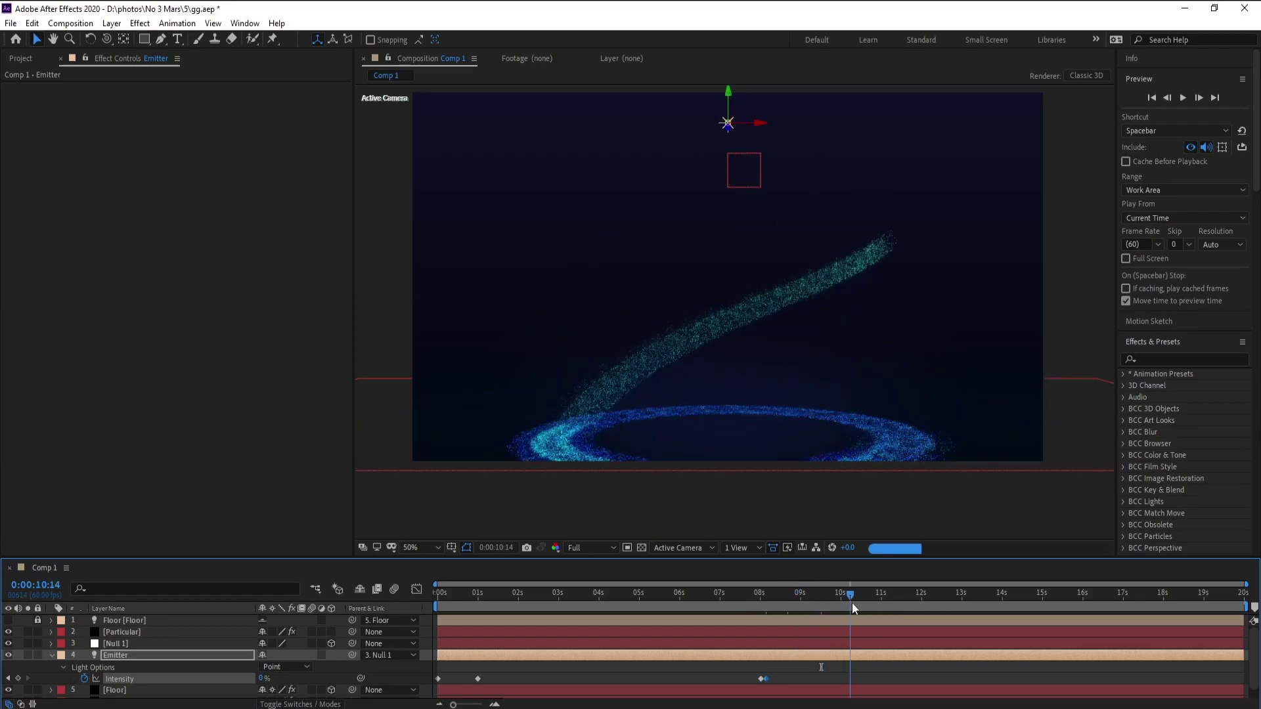
mouse_move(826, 602)
mouse_down()
mouse_move(877, 603)
mouse_move(758, 599)
mouse_up()
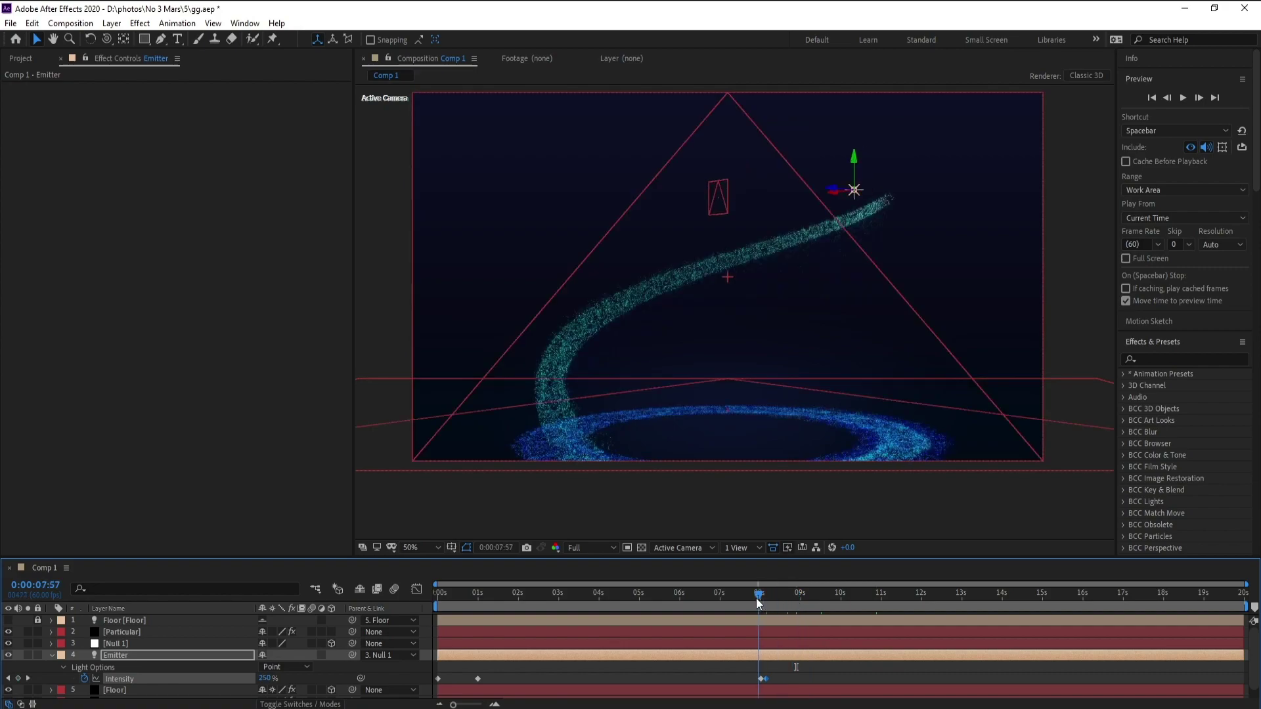
Move both fade-out Intensity keyframes later to line up at 9:06, then review the trail.
mouse_move(784, 670)
mouse_down()
mouse_move(746, 697)
mouse_move(776, 680)
mouse_up()
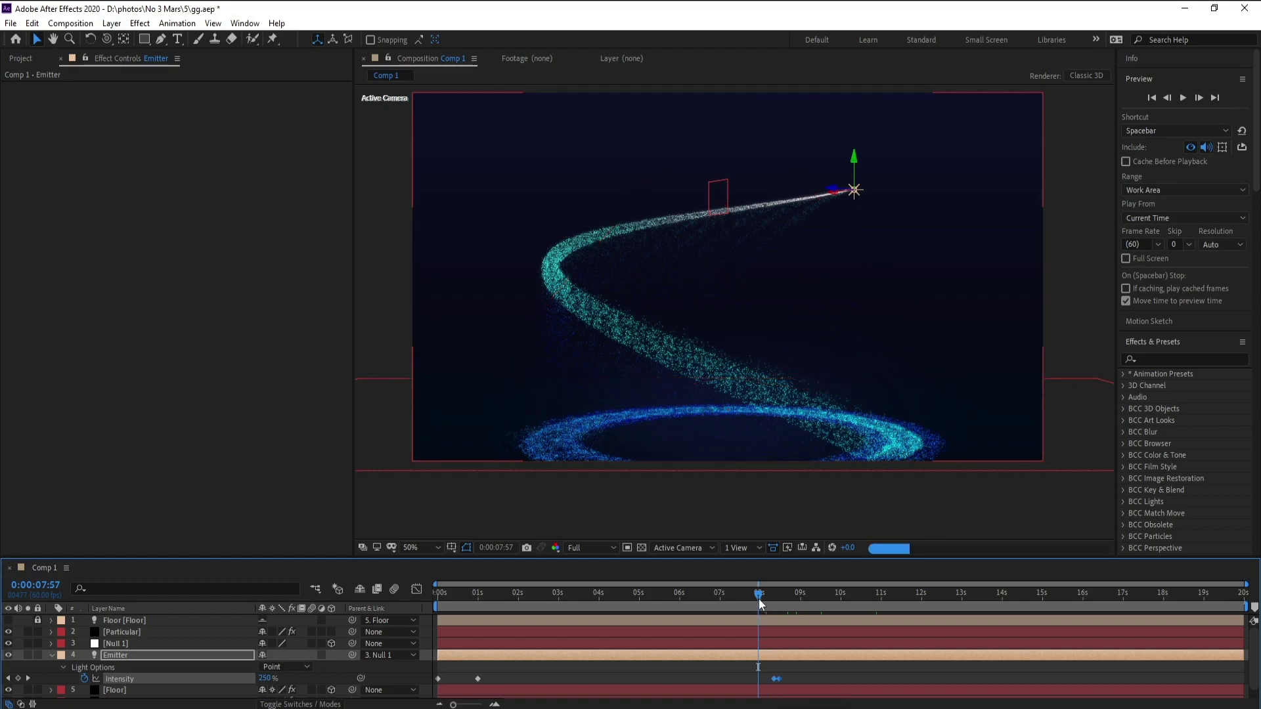
click(770, 599)
drag(770, 598, 800, 603)
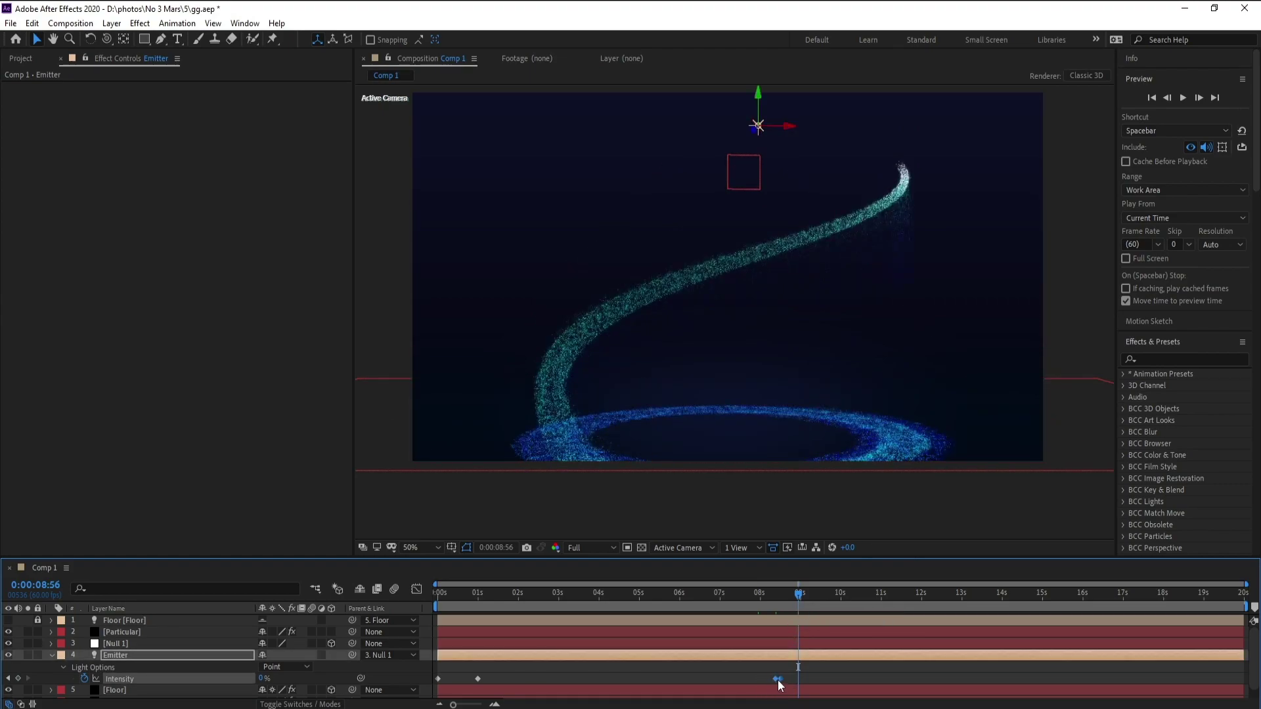
drag(779, 678, 832, 684)
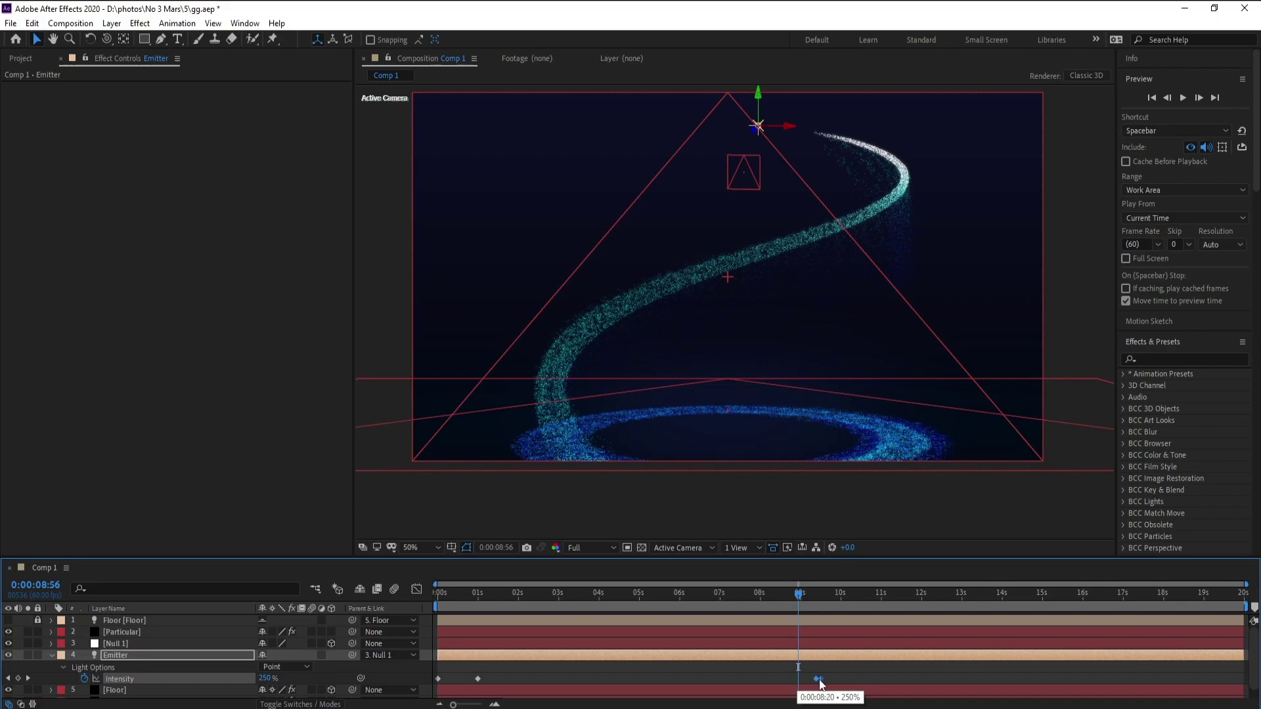
click(806, 595)
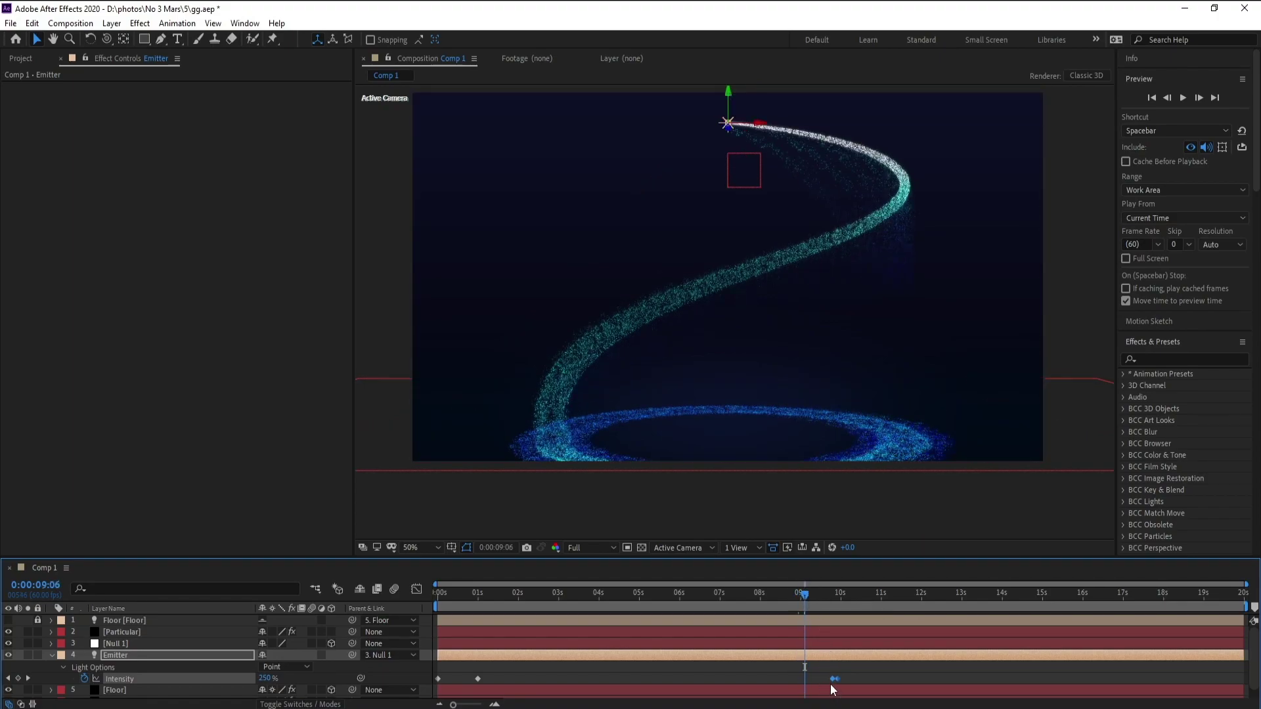
drag(834, 679, 803, 679)
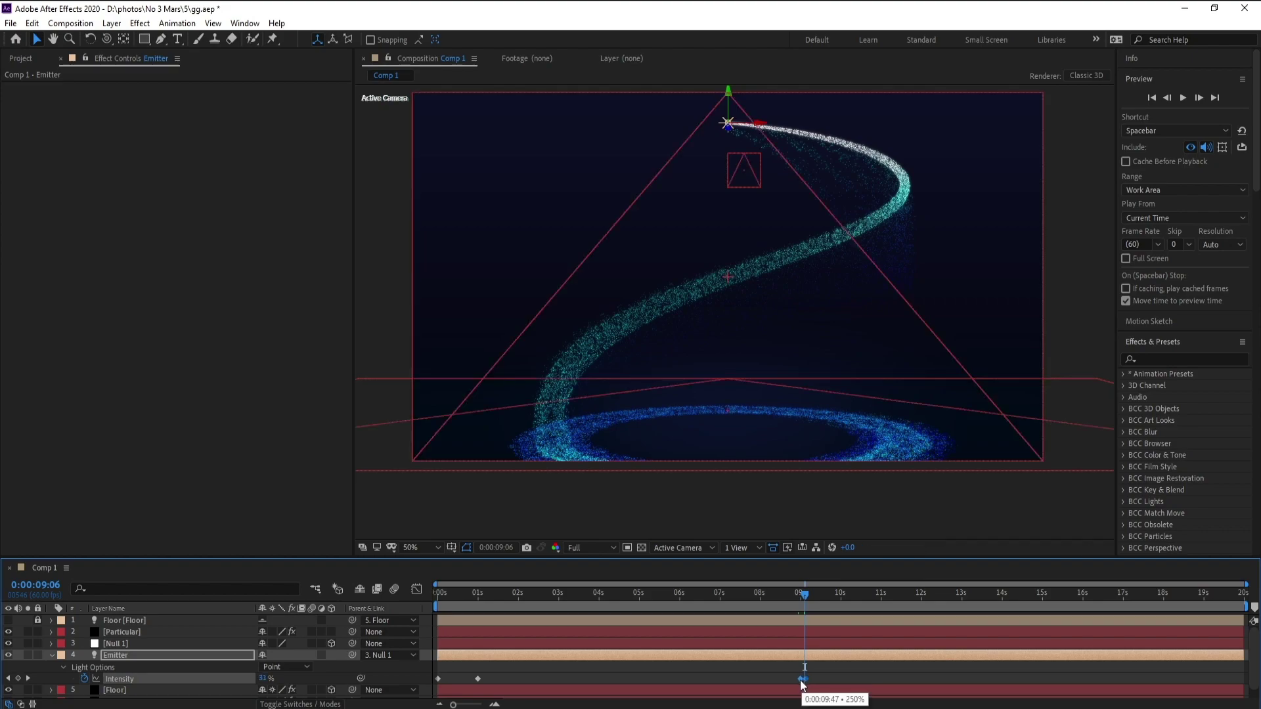
mouse_move(812, 596)
mouse_down()
mouse_move(883, 605)
mouse_move(439, 598)
mouse_up()
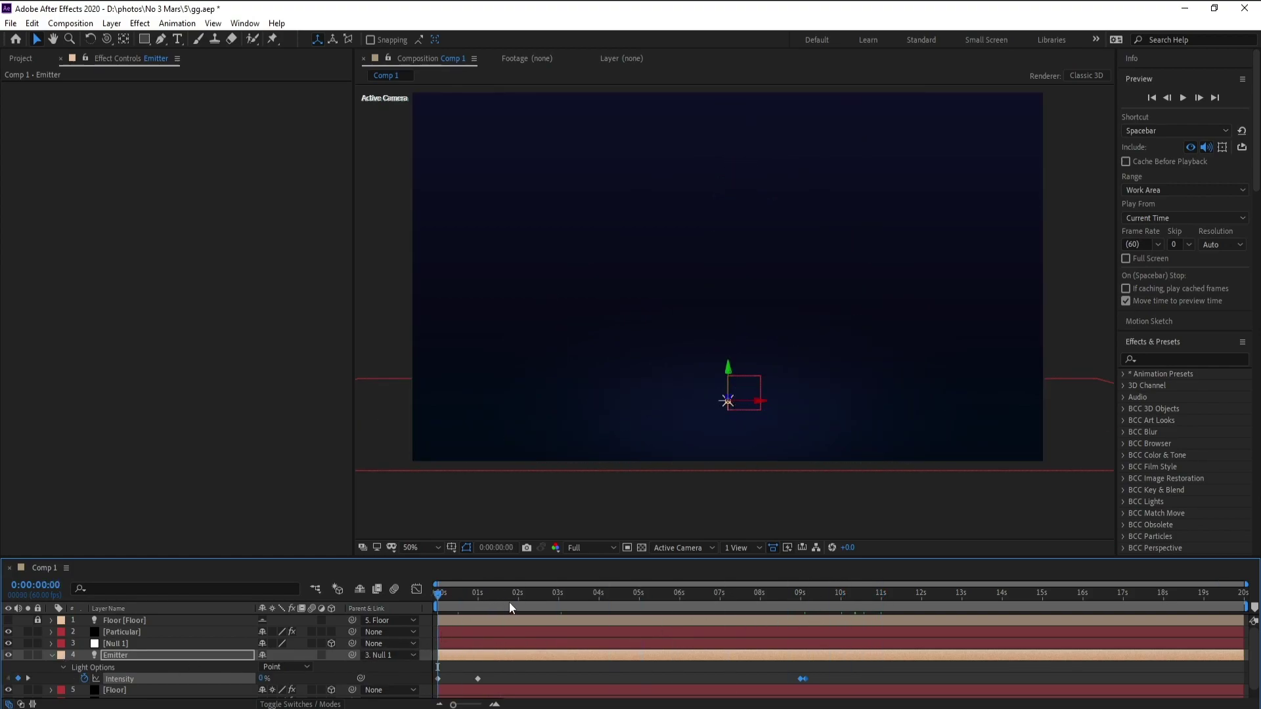
drag(509, 601, 605, 605)
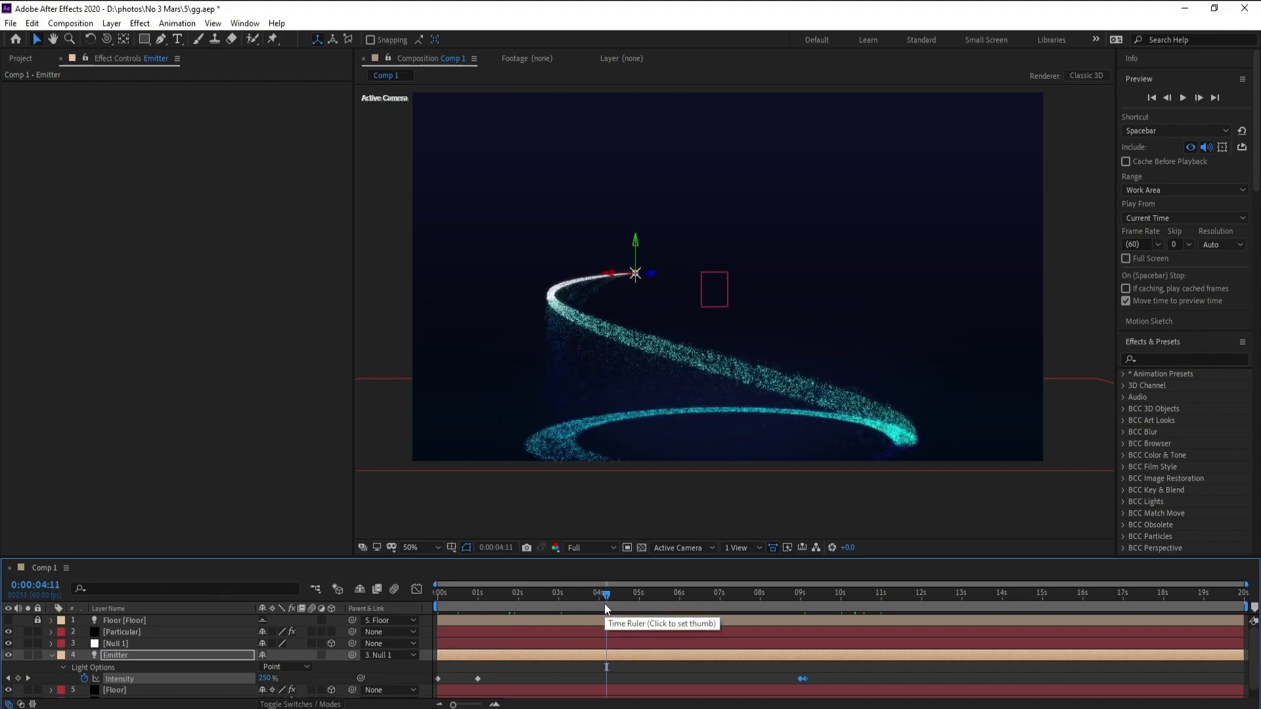
Raise Particular's Aux System Particle Velocity to 171.
click(52, 655)
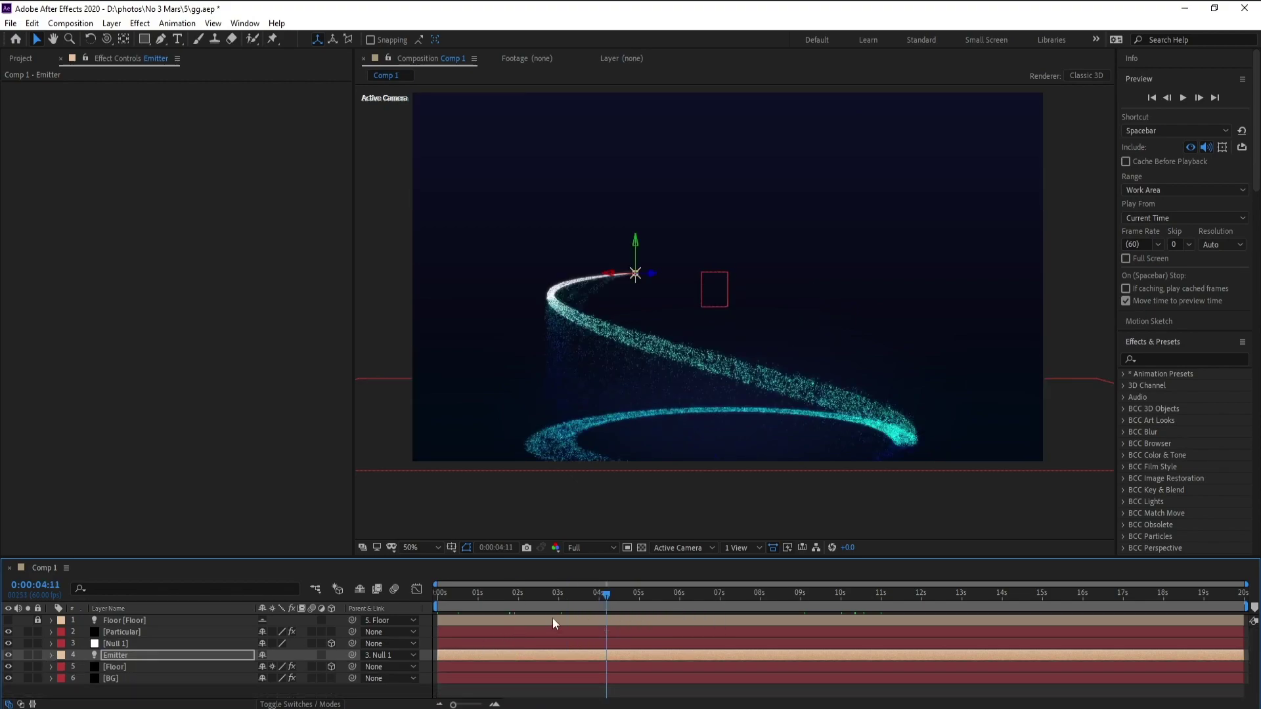
click(559, 597)
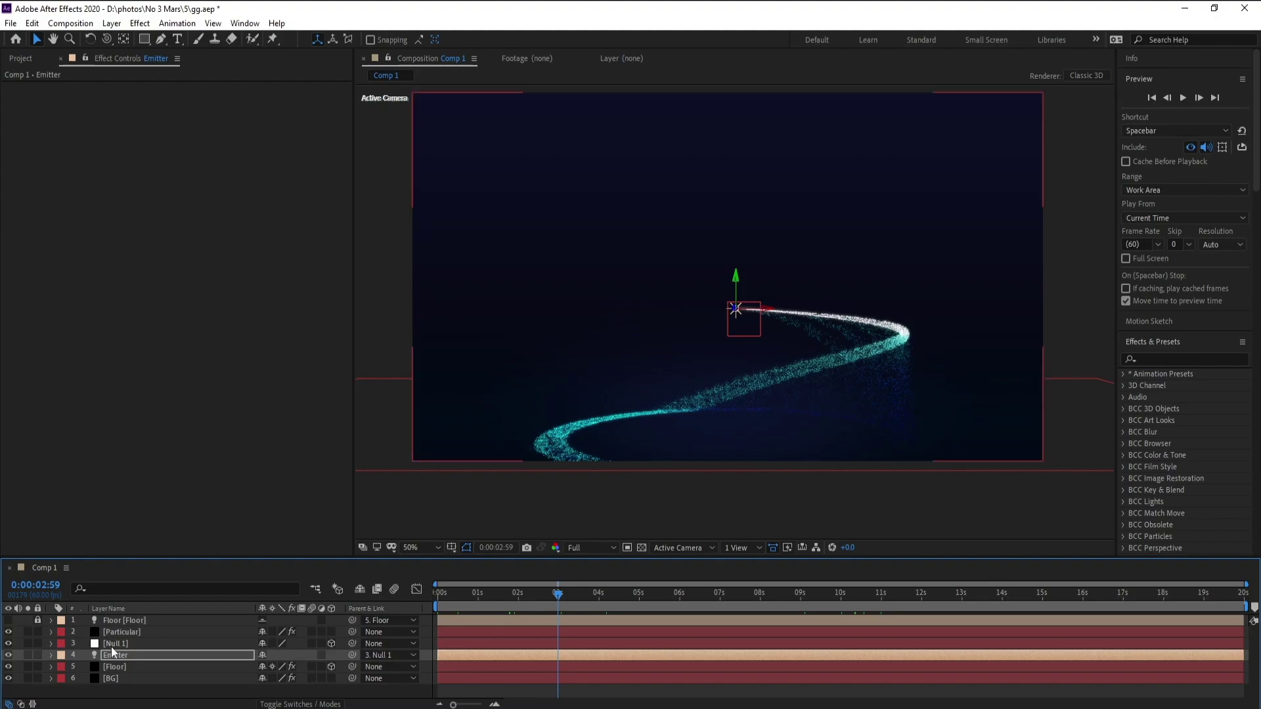
click(116, 634)
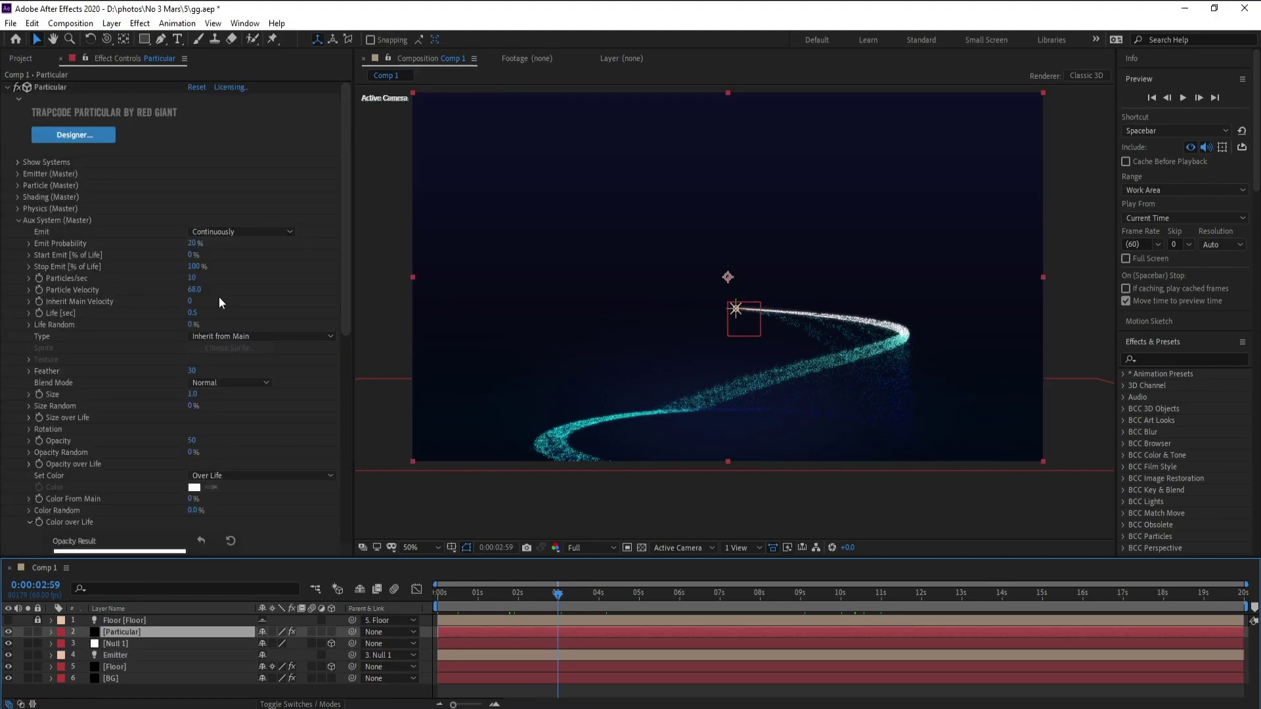
drag(193, 289, 218, 296)
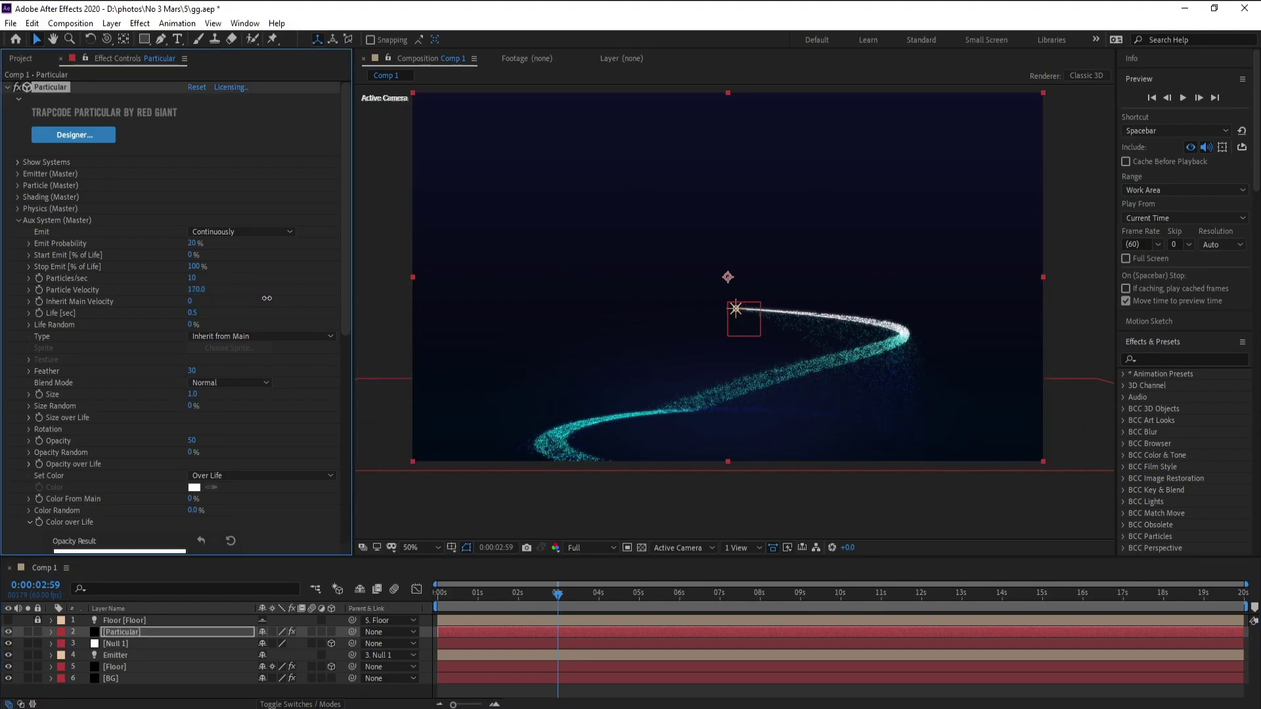
drag(267, 298, 210, 285)
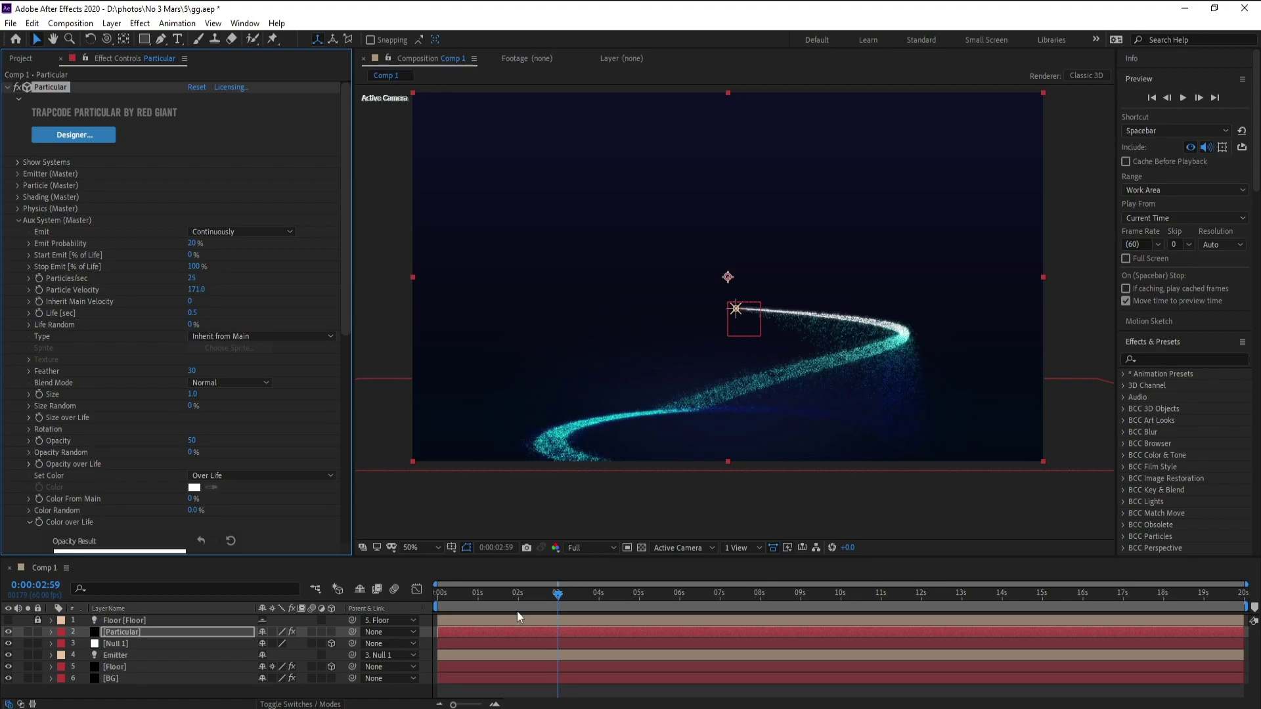
Preview the animation, then return to the first frame.
key(space)
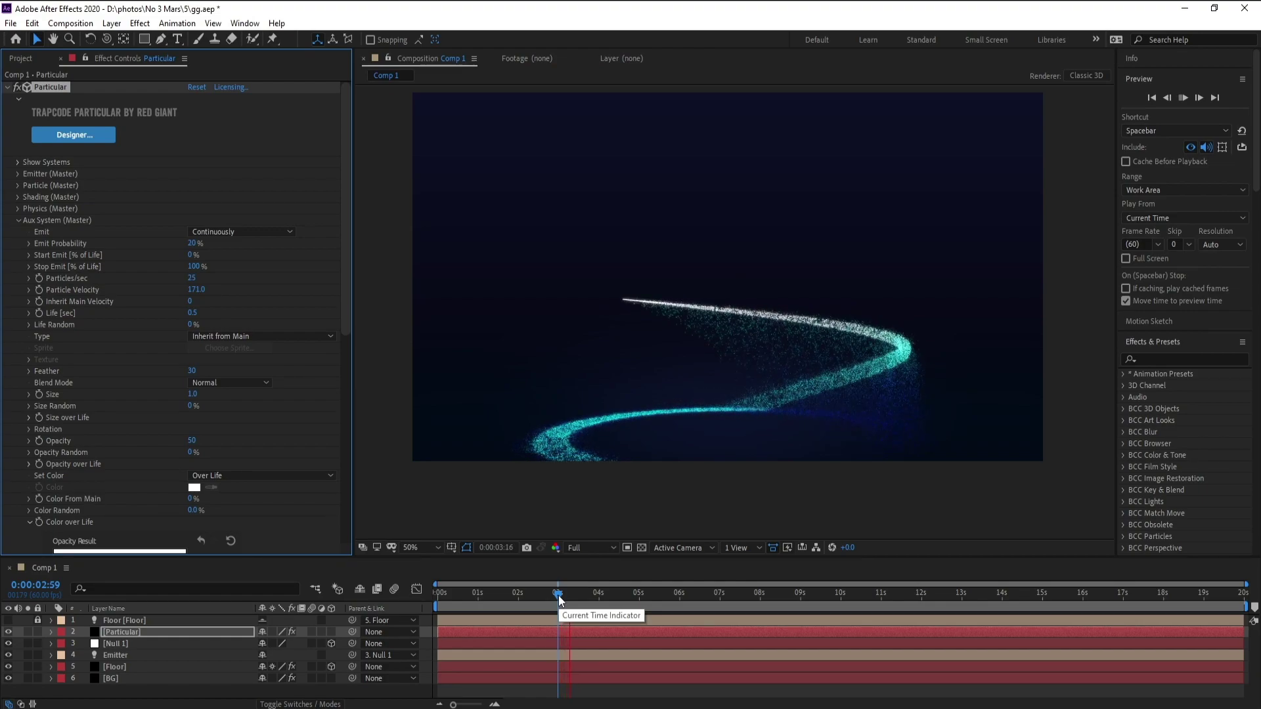
key(space)
click(628, 597)
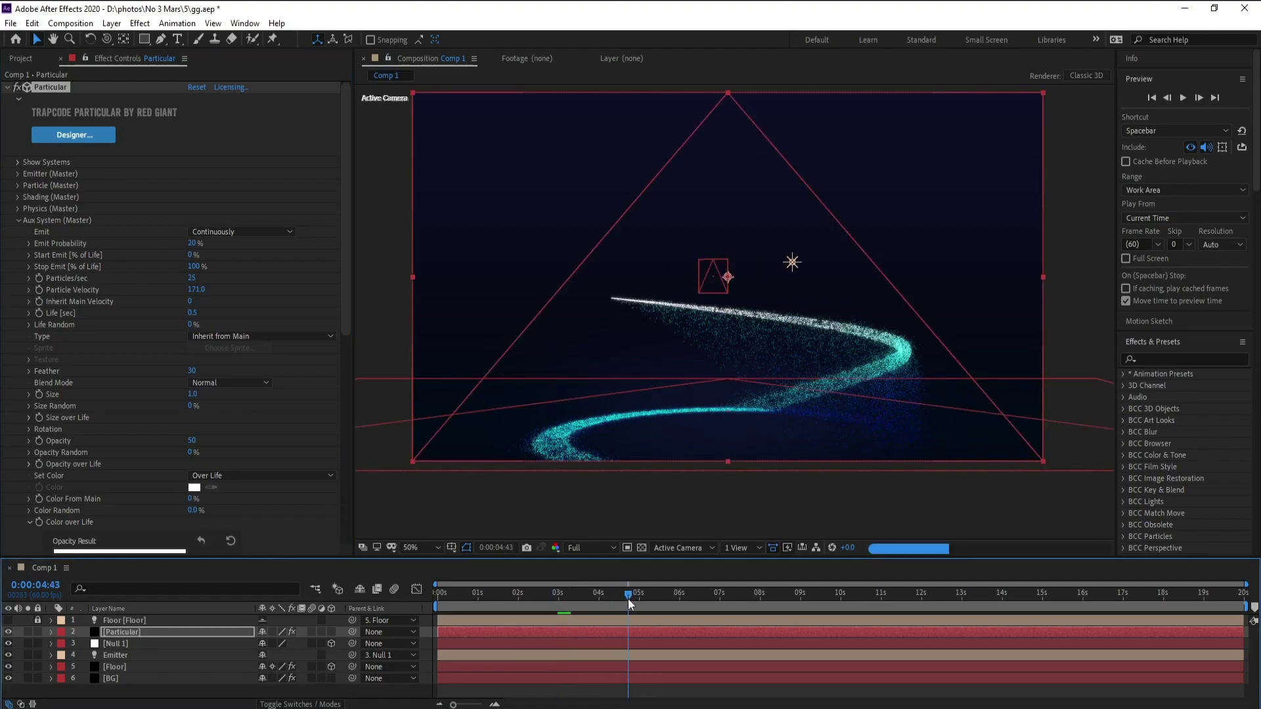
key(Home)
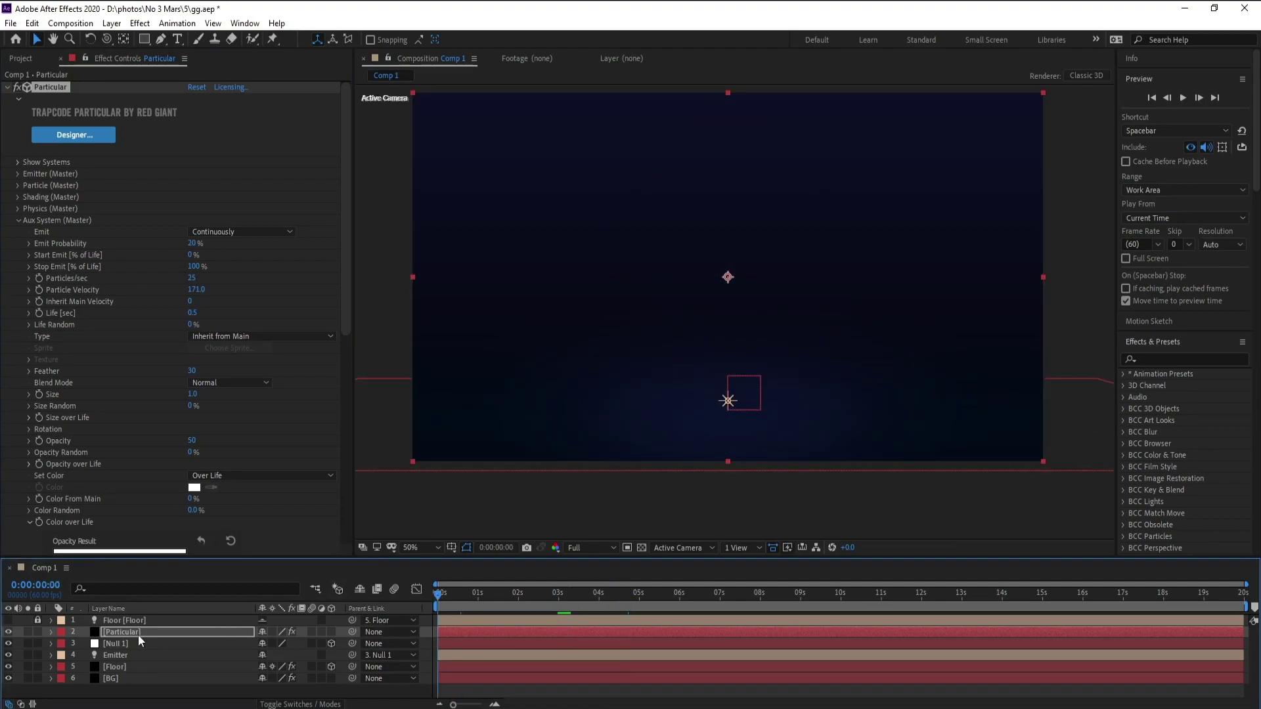
Drag Null 1 slightly up on its Y axis at frame 0 and scrub to check the spiral.
click(117, 645)
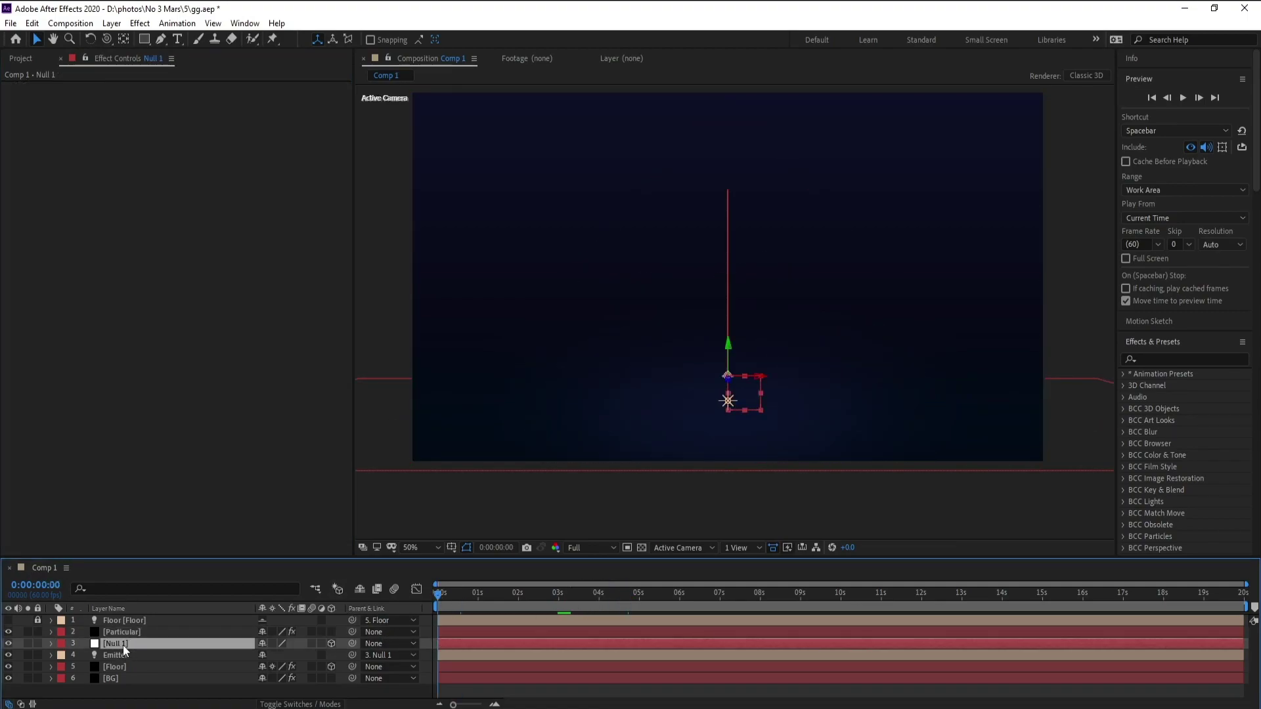
key(u)
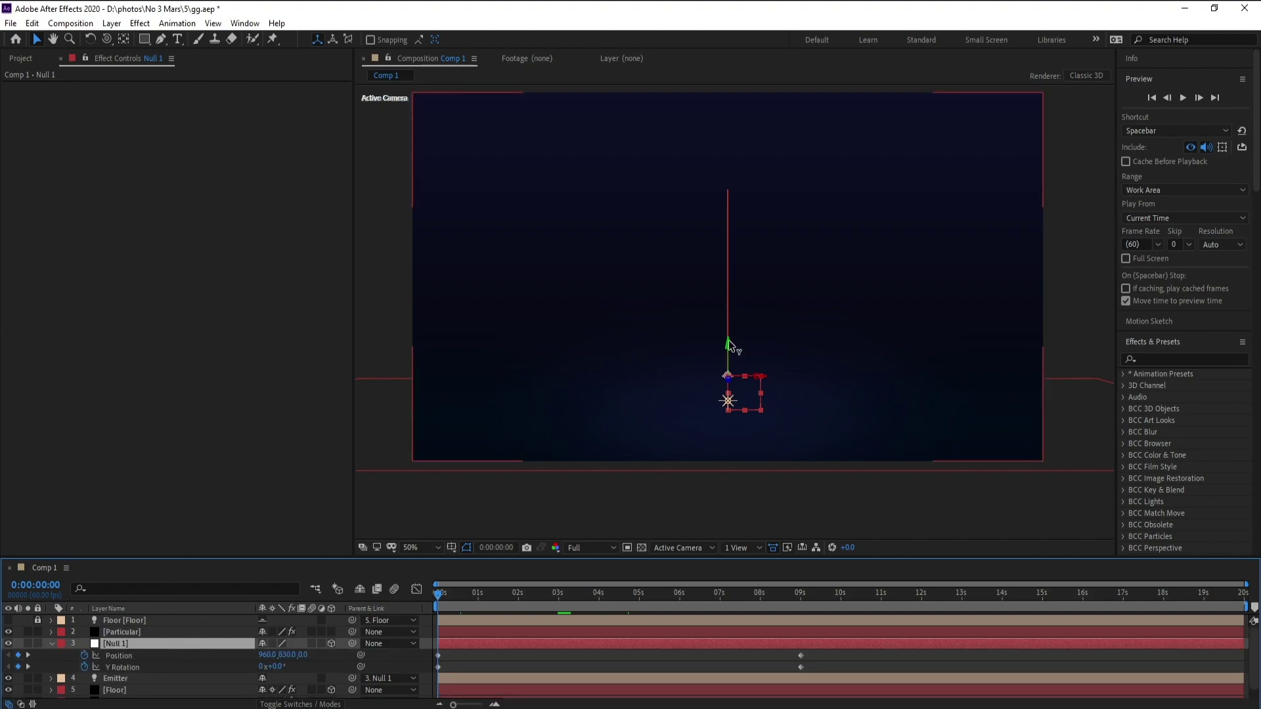
drag(729, 349, 730, 333)
click(633, 601)
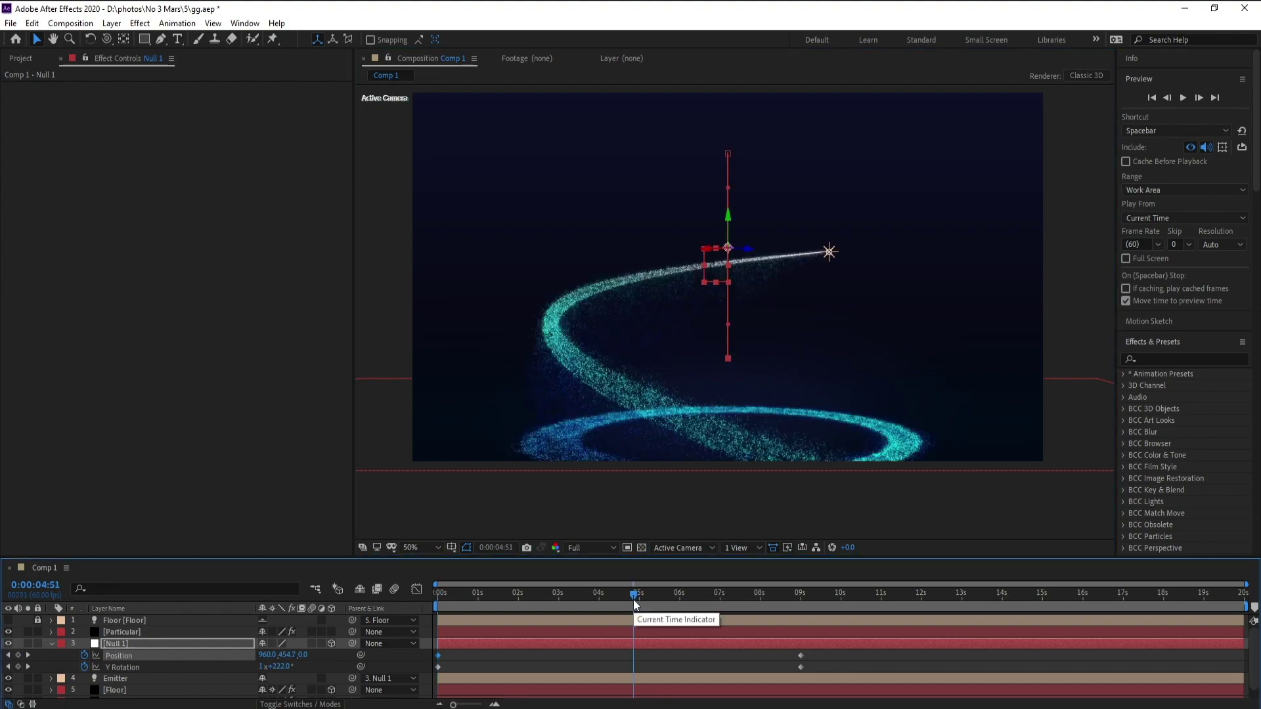
mouse_move(633, 601)
mouse_down()
mouse_move(422, 608)
mouse_move(822, 601)
mouse_up()
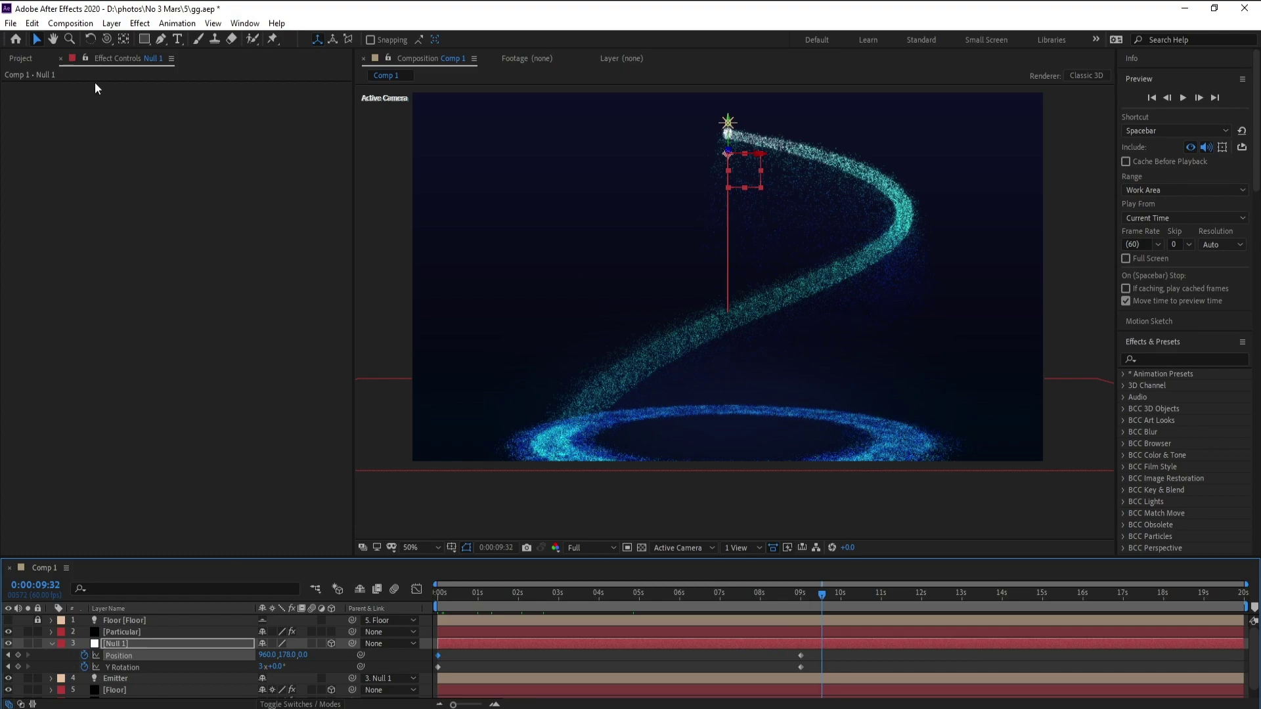
click(112, 23)
Add an adjustment layer and move it above the Particular layer.
mouse_move(263, 39)
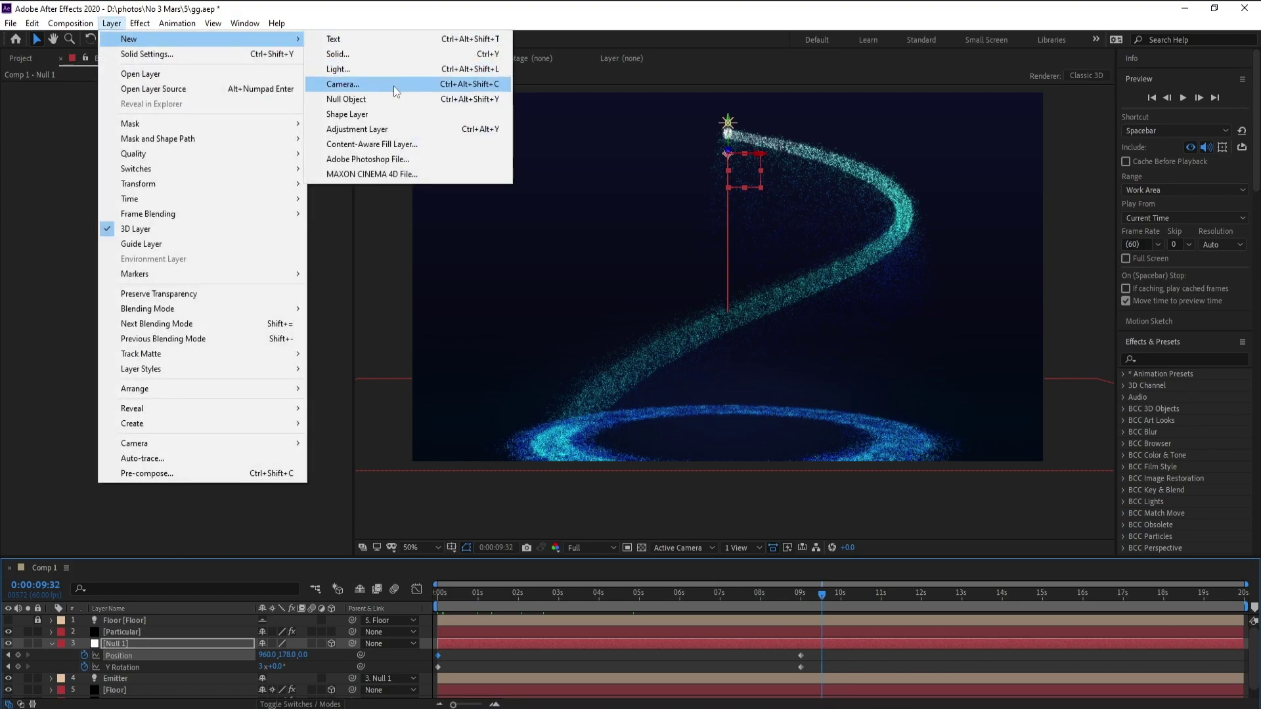
click(392, 127)
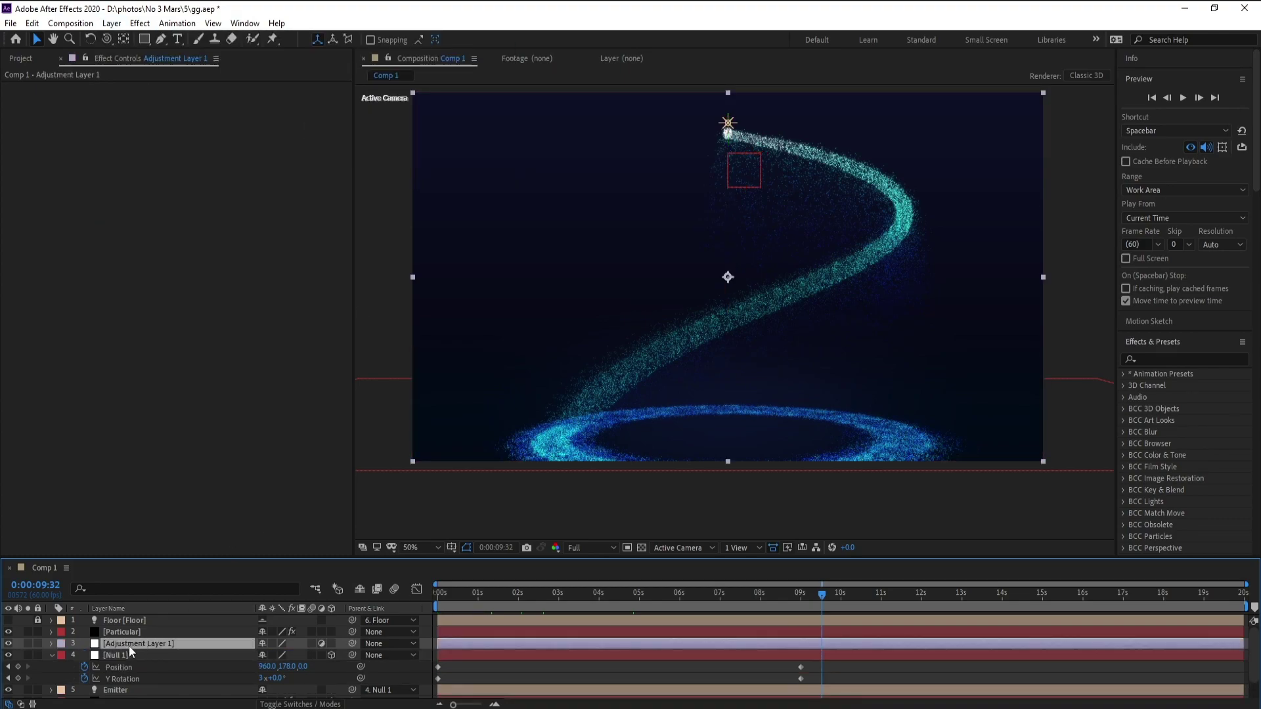
drag(129, 646, 125, 625)
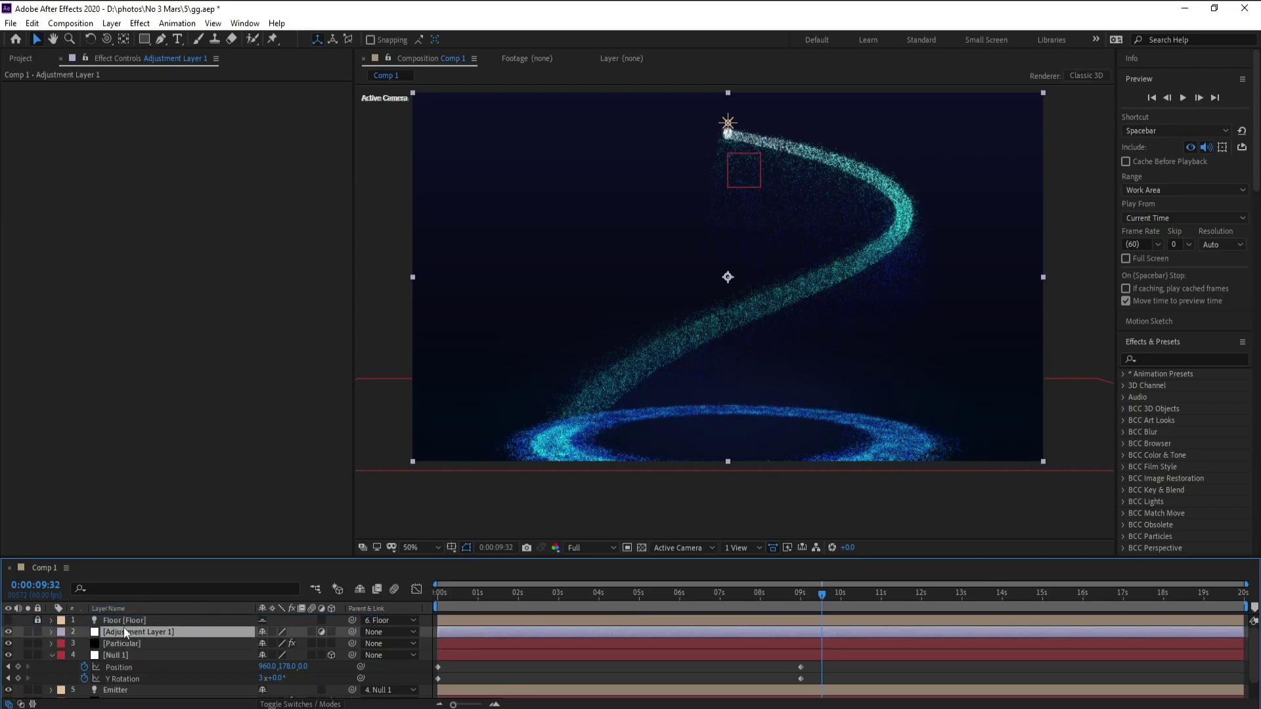
Apply Glow to the adjustment layer, removing the accidental duplicate Glow 2.
click(140, 23)
mouse_move(354, 52)
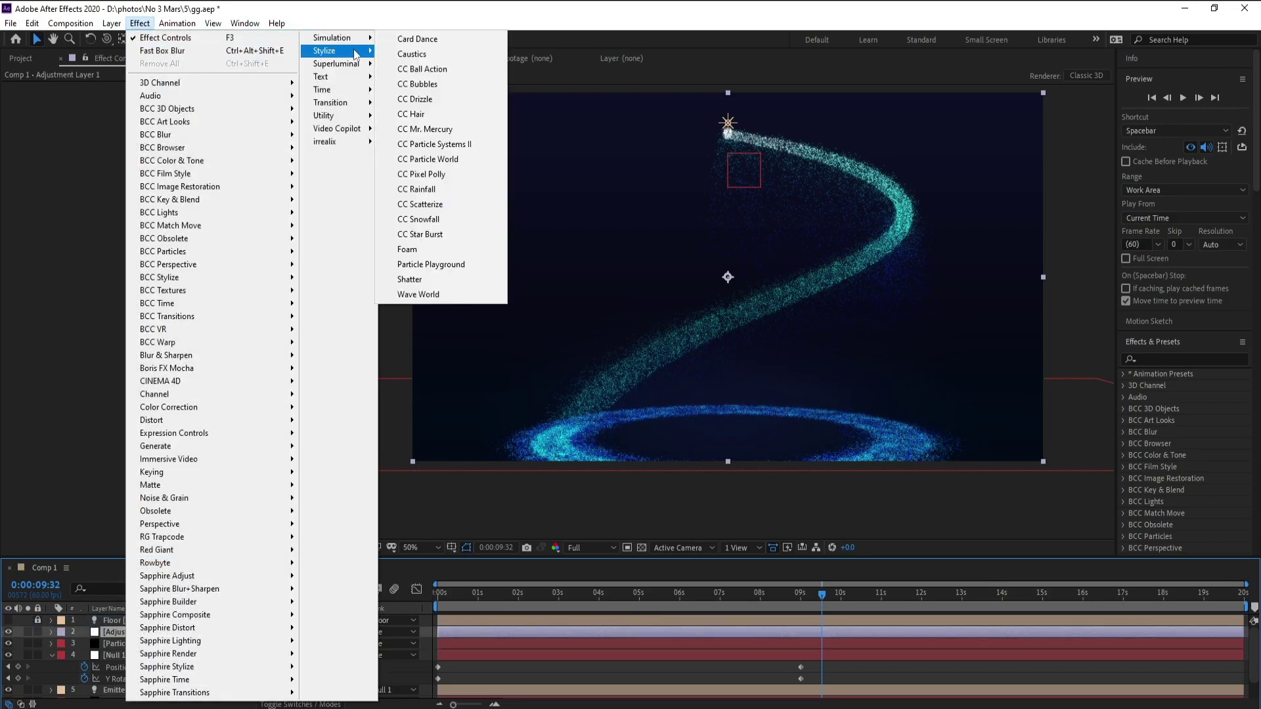
click(444, 291)
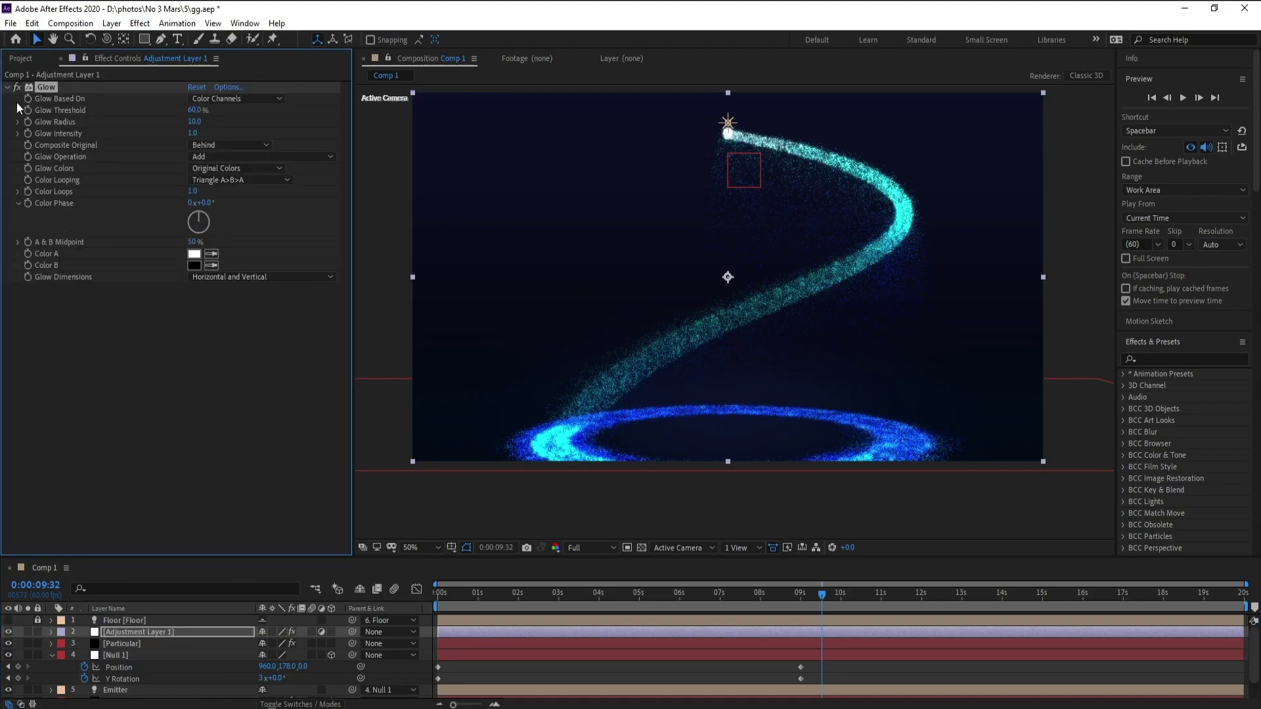
key(ctrl+d)
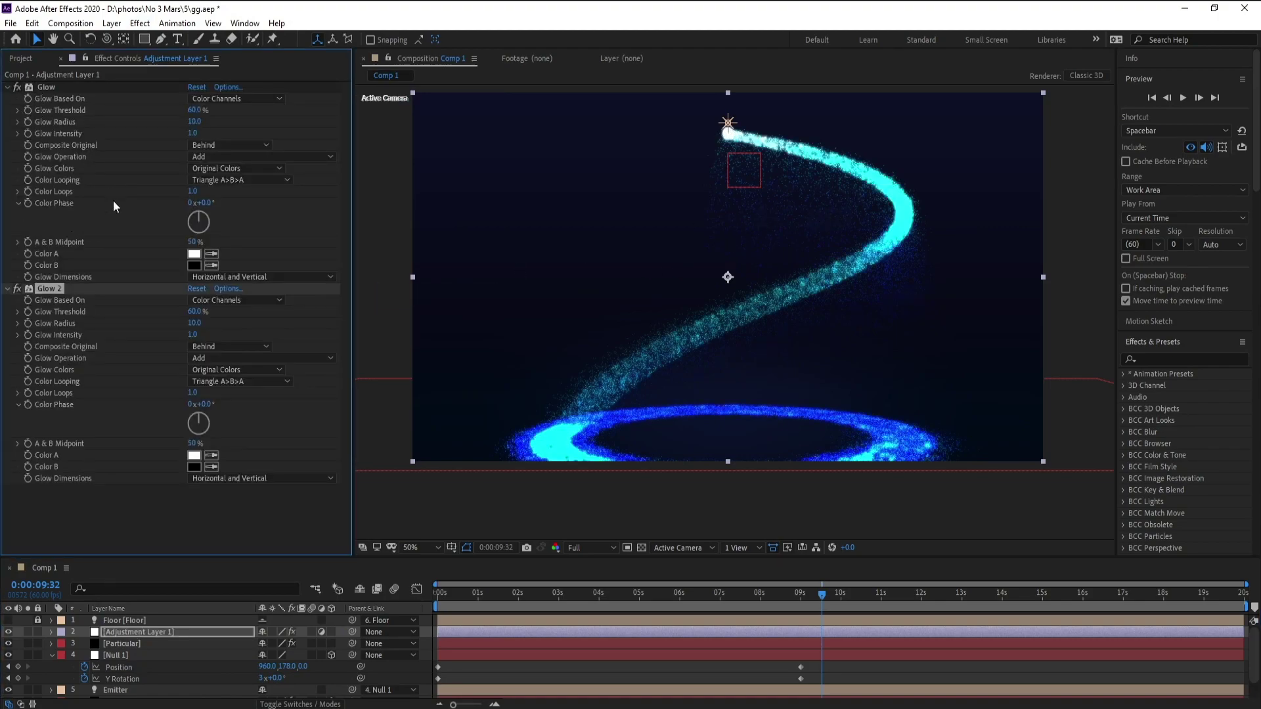
key(Delete)
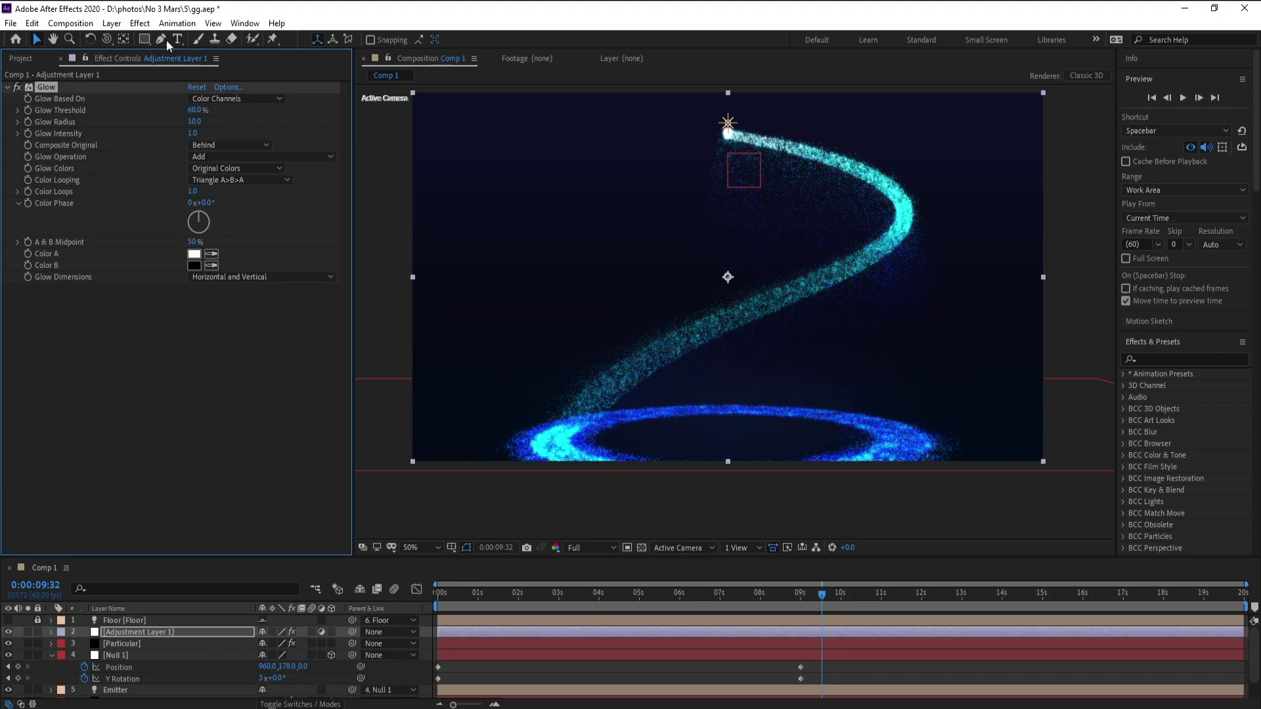
click(140, 23)
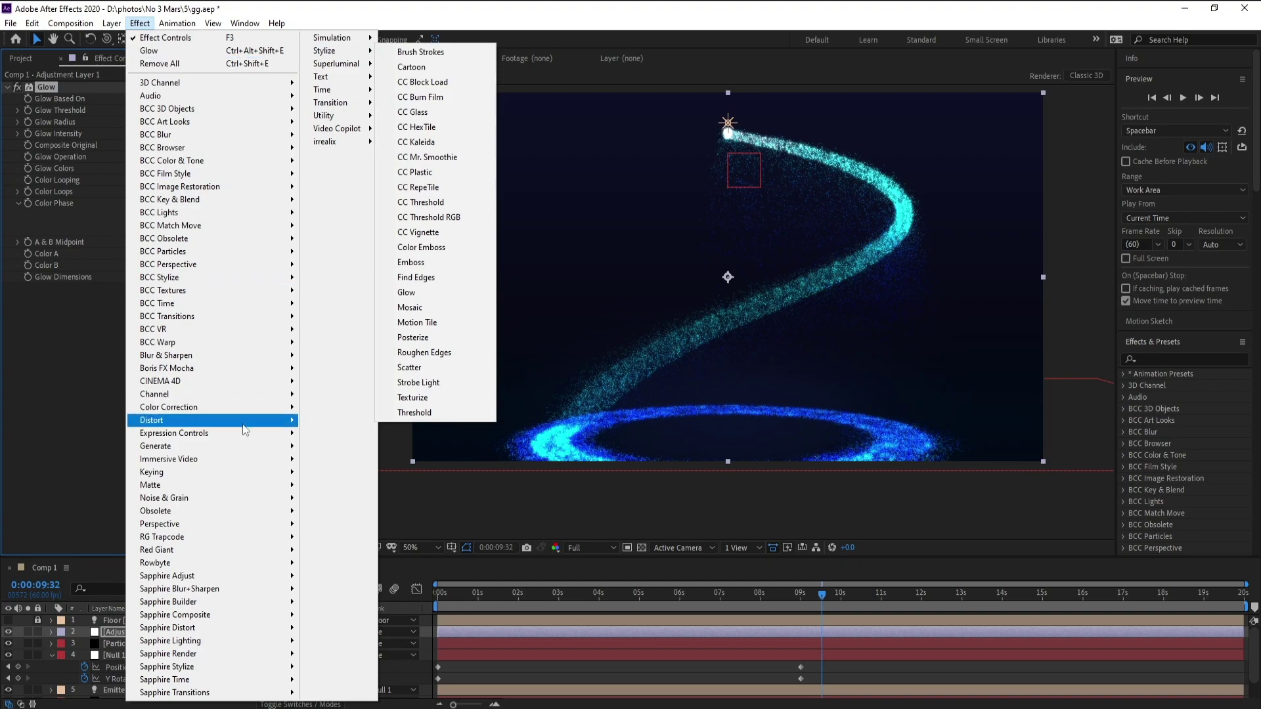
Add Curves to the adjustment layer and shape the RGB curve into an S-curve.
mouse_move(244, 411)
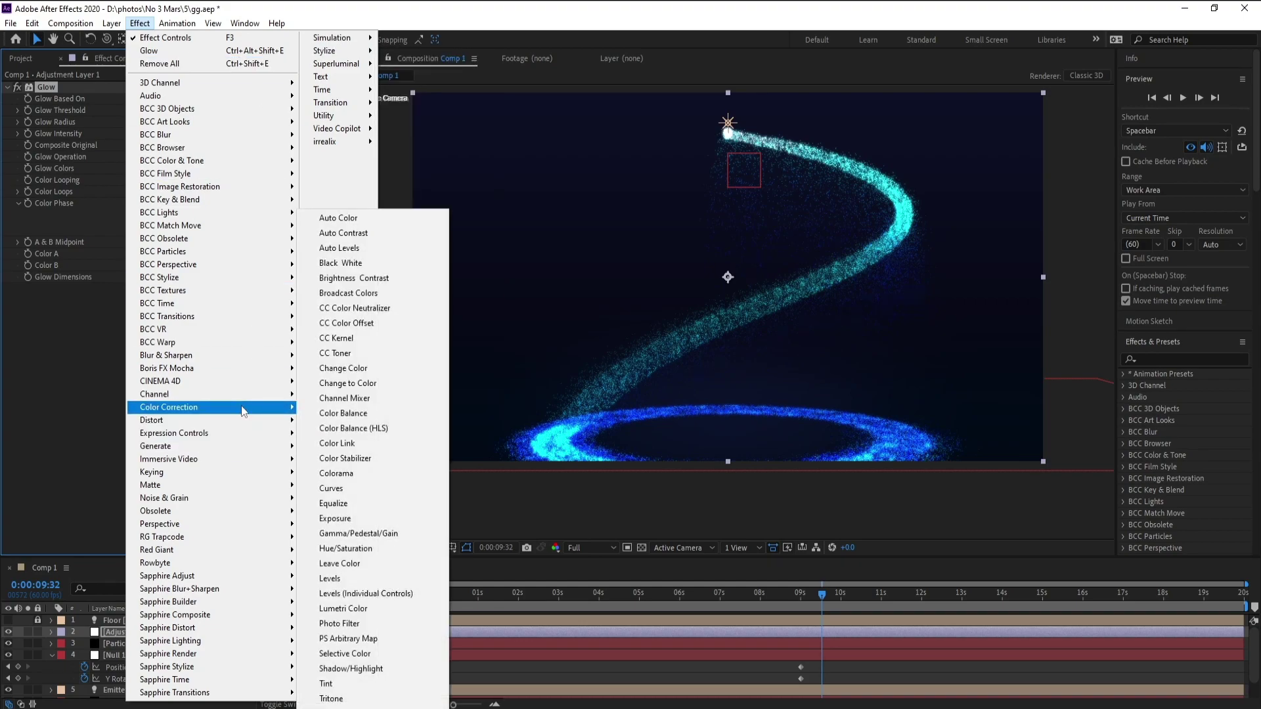
click(331, 489)
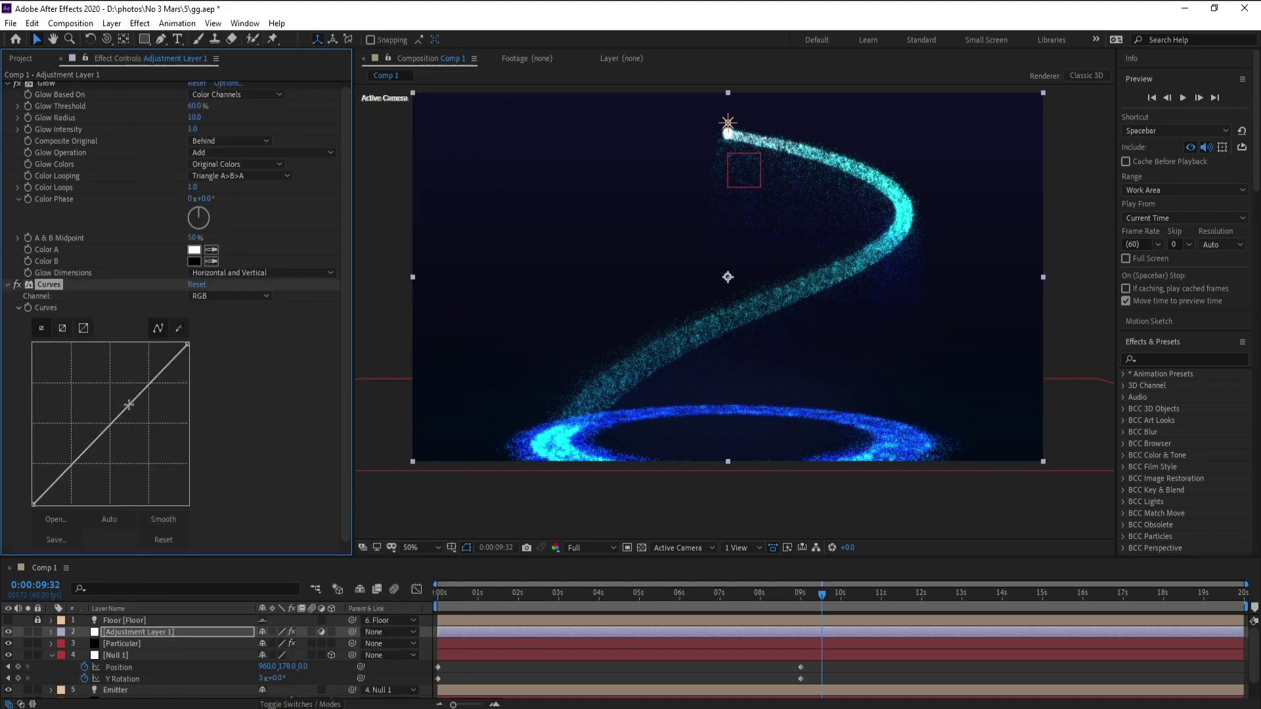
drag(137, 399, 128, 394)
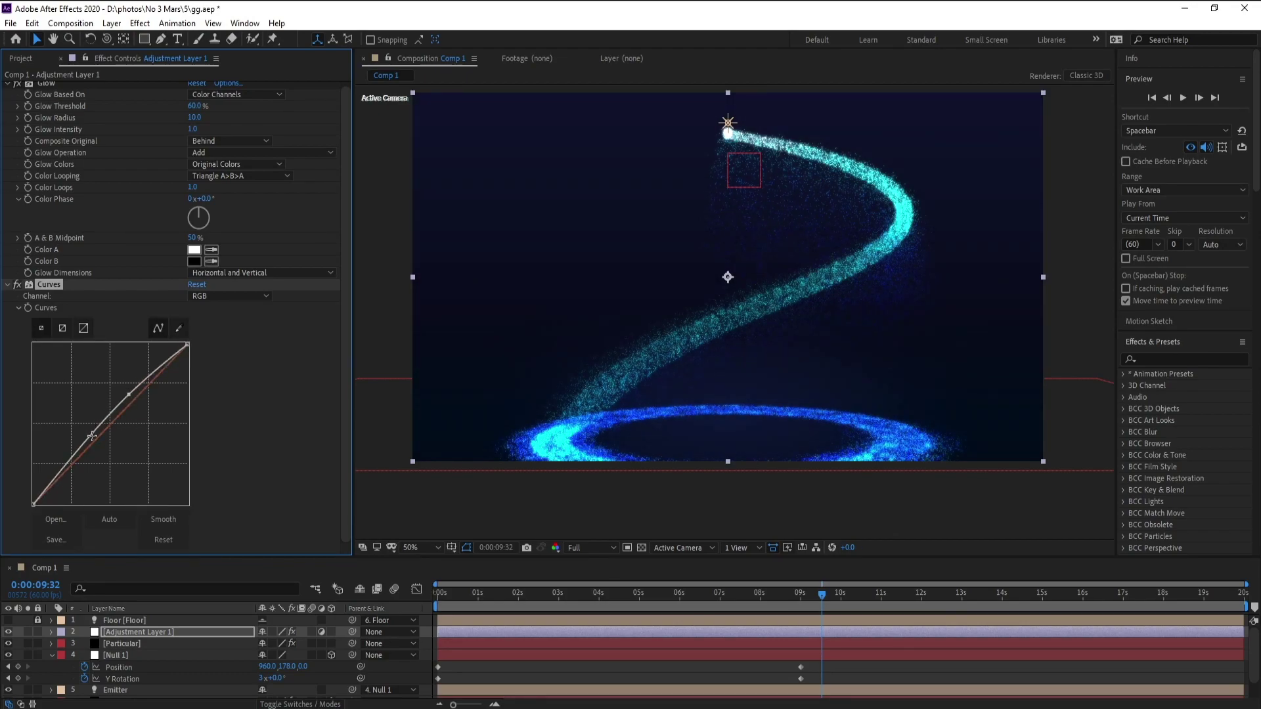
drag(92, 436, 90, 442)
drag(129, 395, 126, 393)
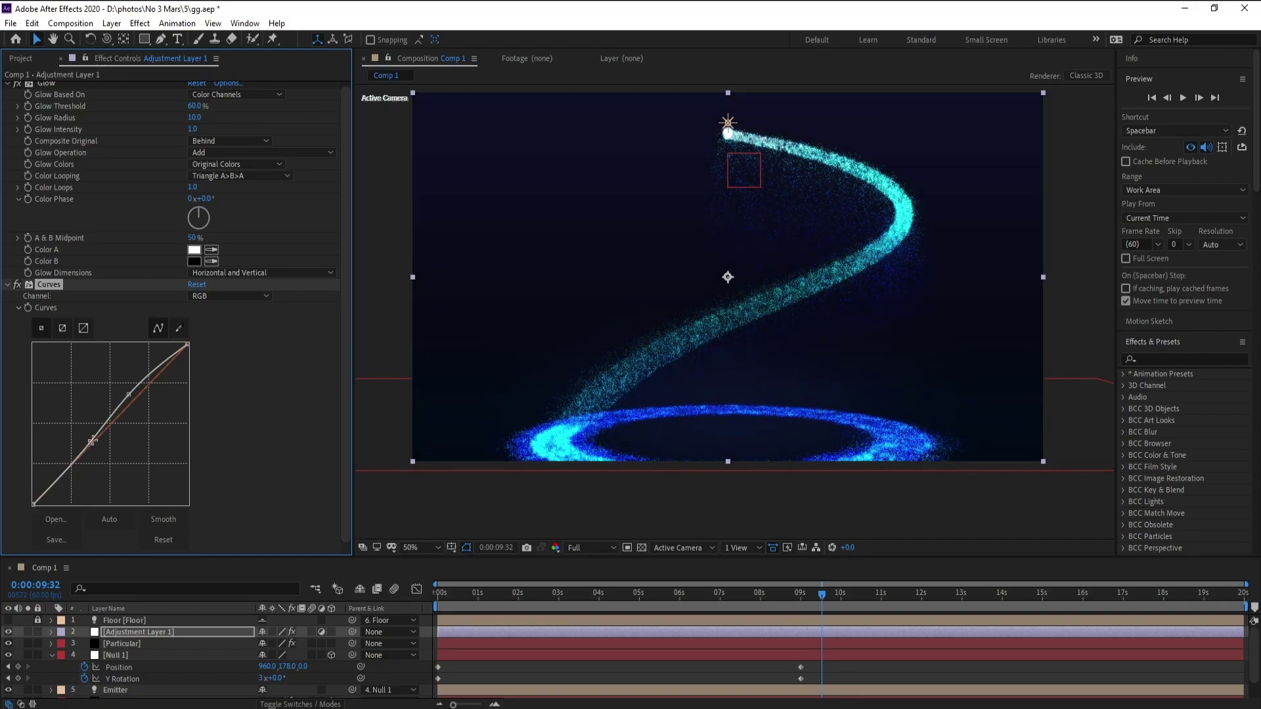
drag(92, 440, 89, 445)
Switch the Curves channel to Alpha and bend its curve upward.
click(230, 296)
click(210, 372)
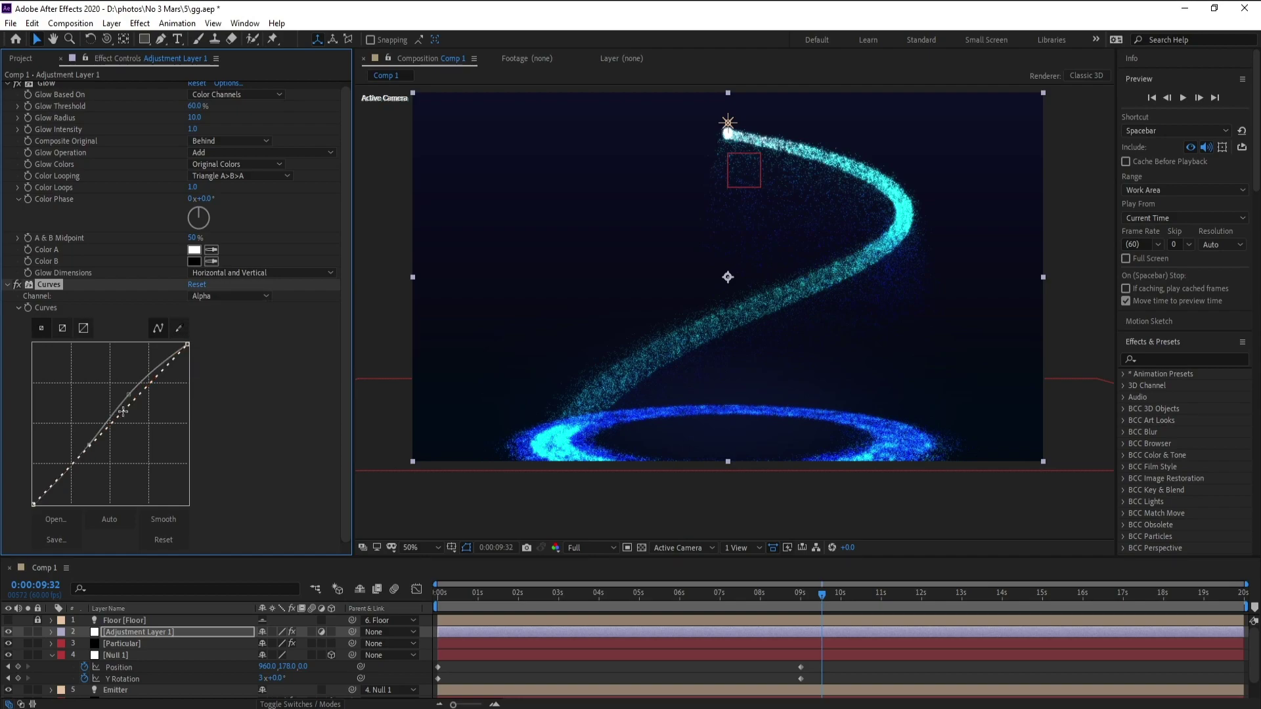
drag(123, 412, 124, 393)
drag(90, 438, 97, 444)
Duplicate the Particular layer and change the copy's Emitter Type to Box.
click(53, 657)
click(124, 645)
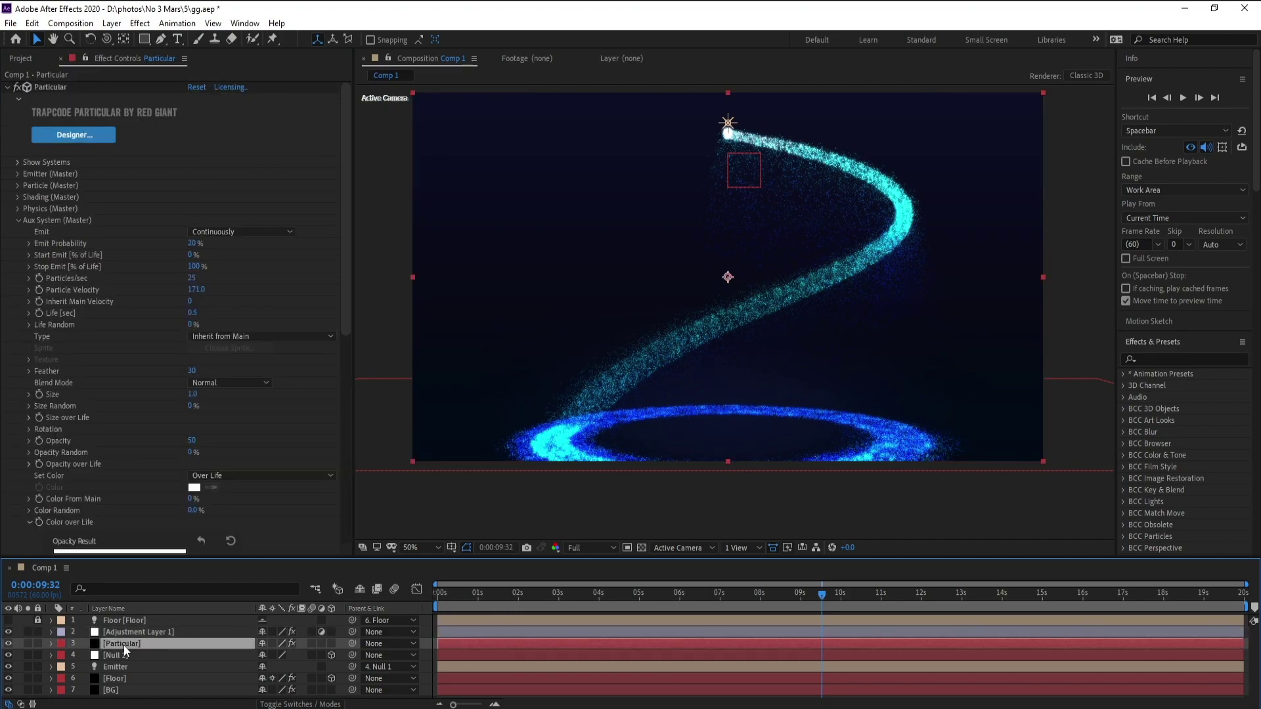
key(ctrl+d)
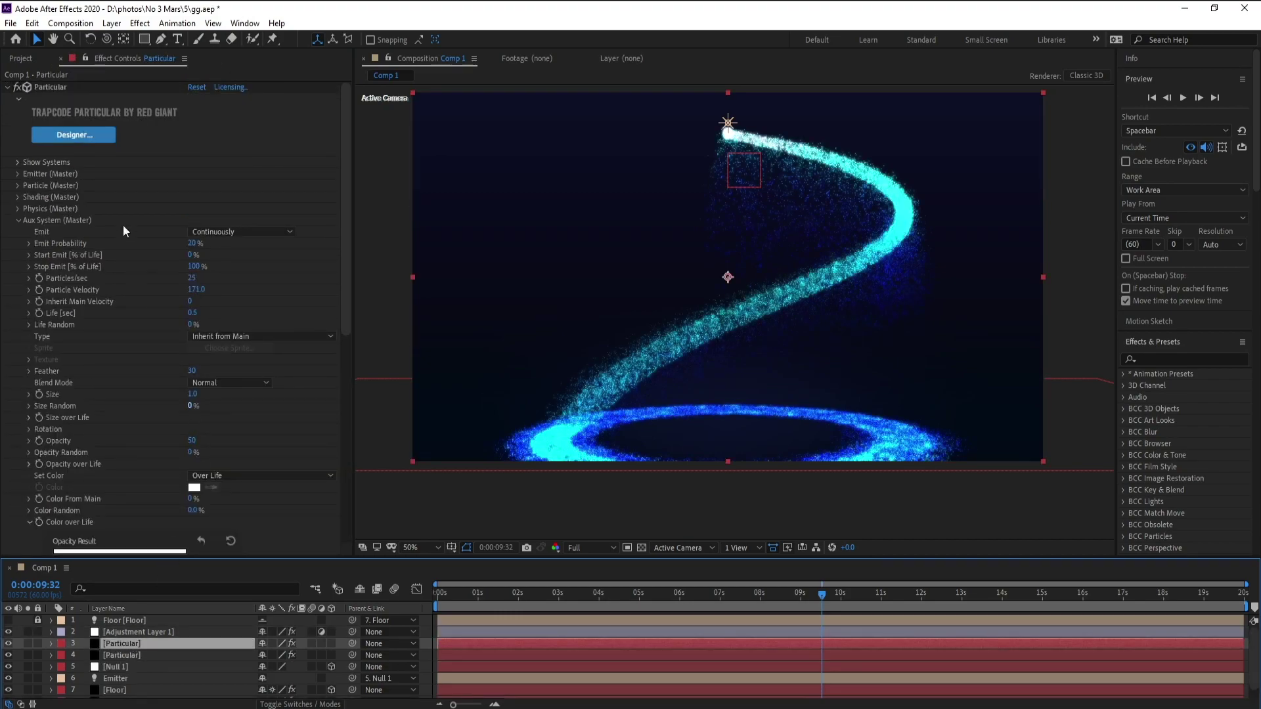
click(18, 175)
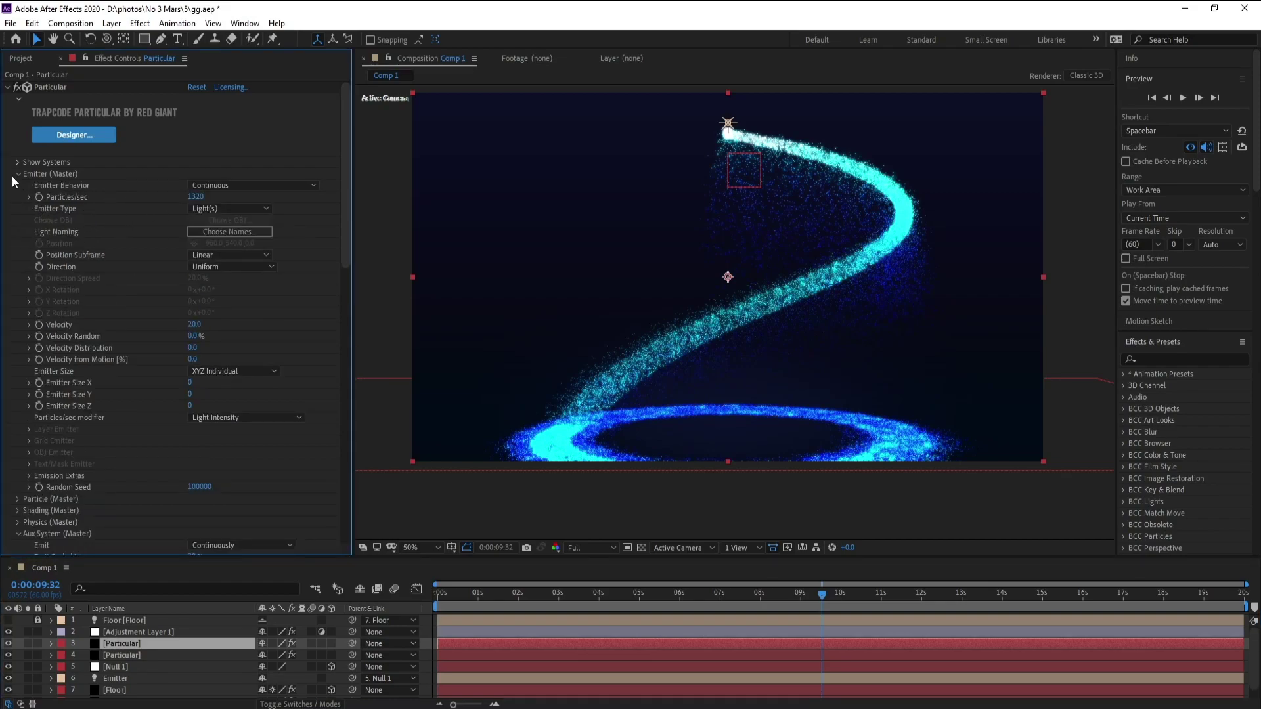
click(226, 207)
click(231, 241)
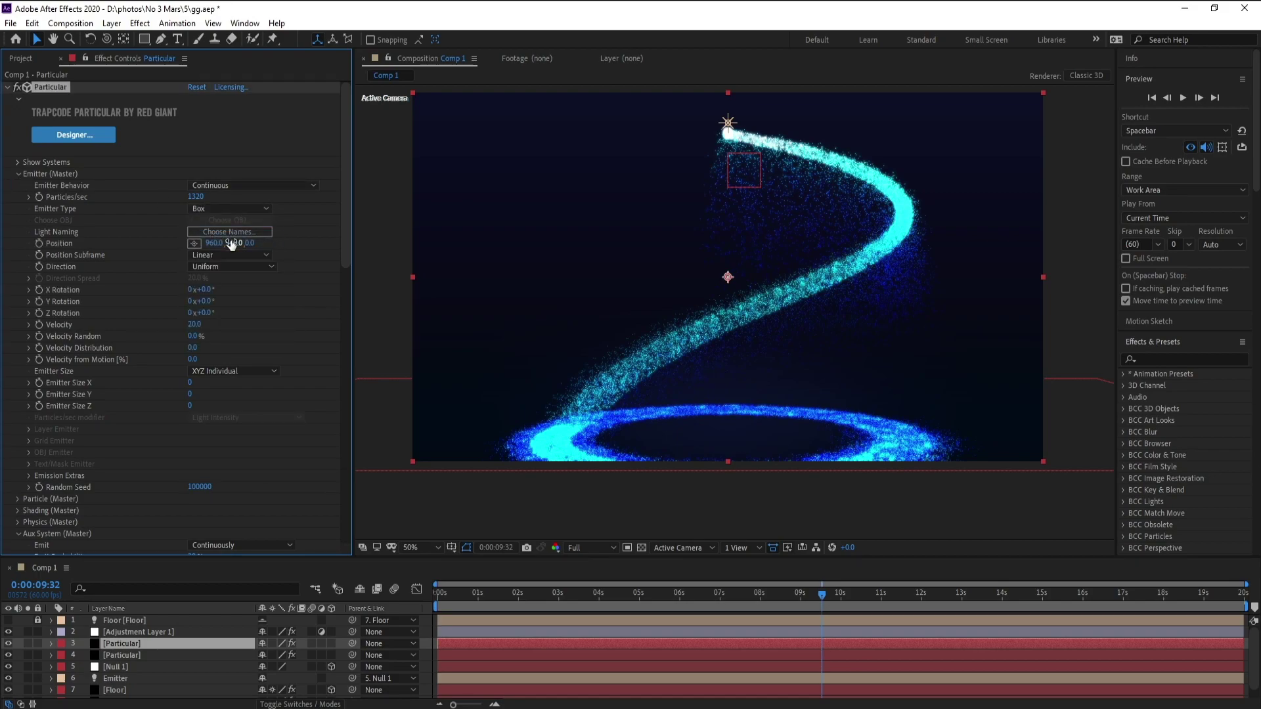
Give the box emitter Velocity 0, size 1949×1425×875 (XYZ Individual) and 300 particles/sec.
click(193, 325)
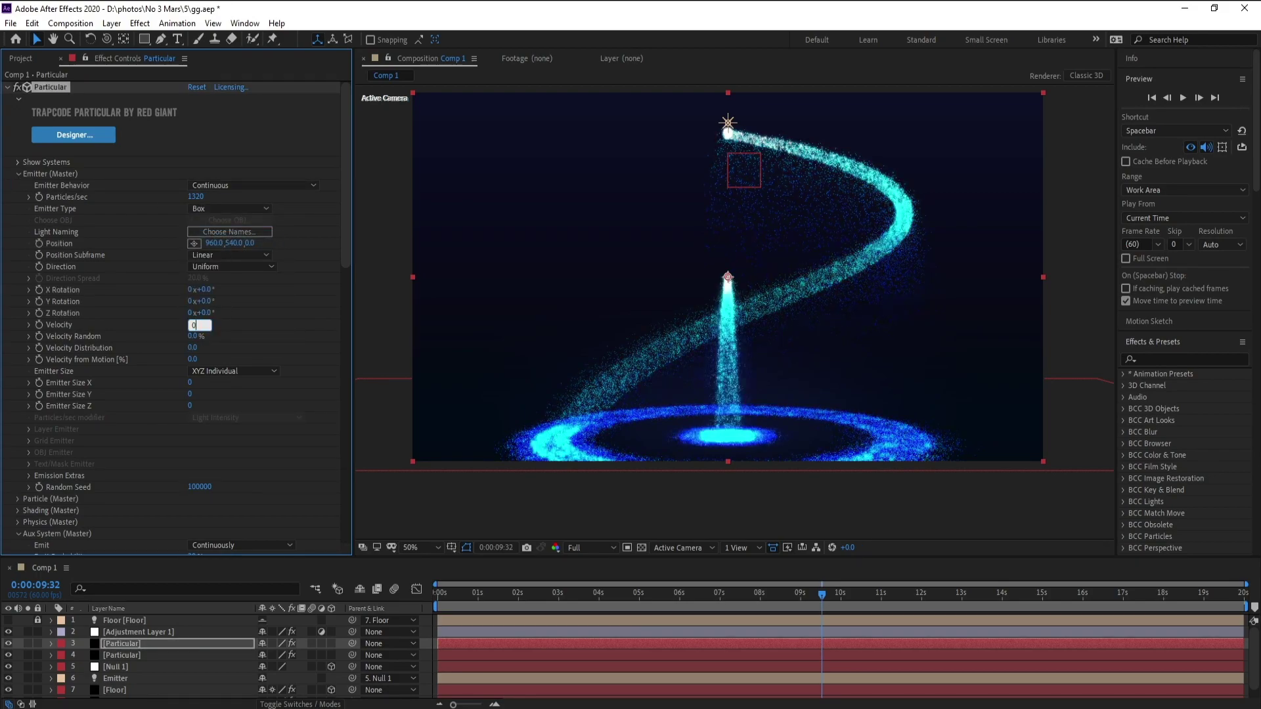
click(240, 372)
click(230, 399)
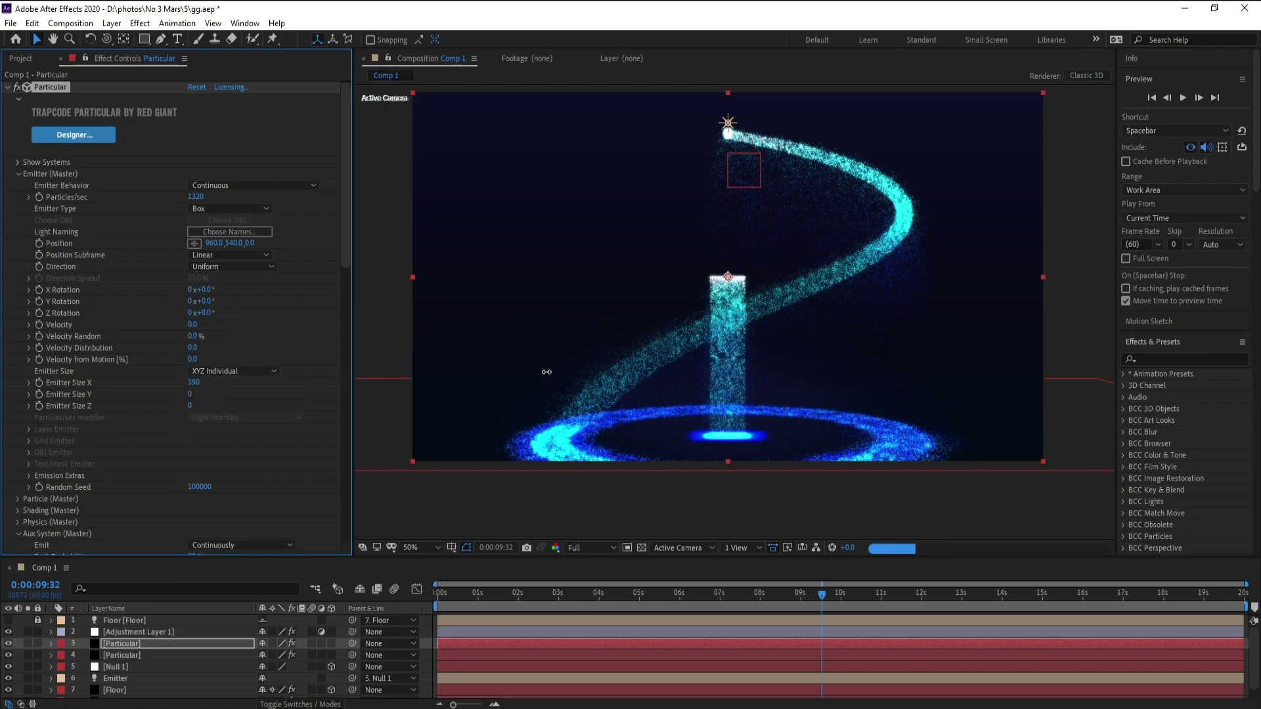
drag(377, 383, 915, 354)
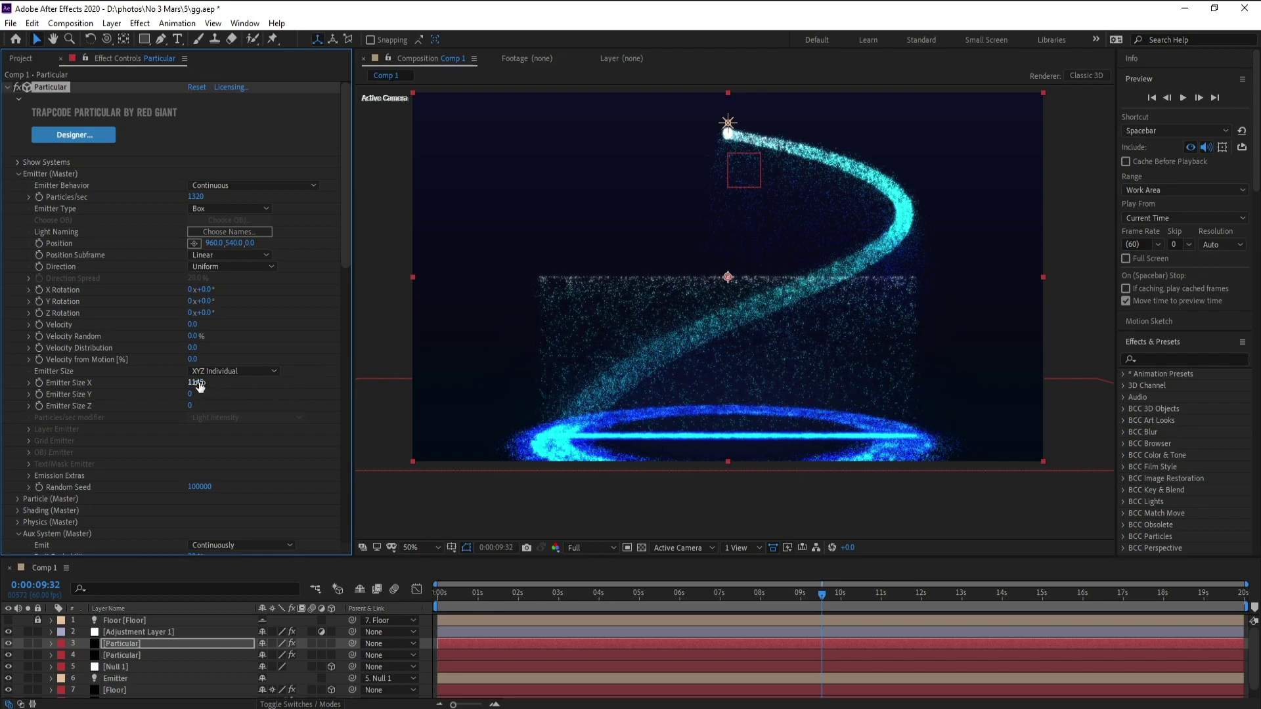
drag(195, 382, 369, 384)
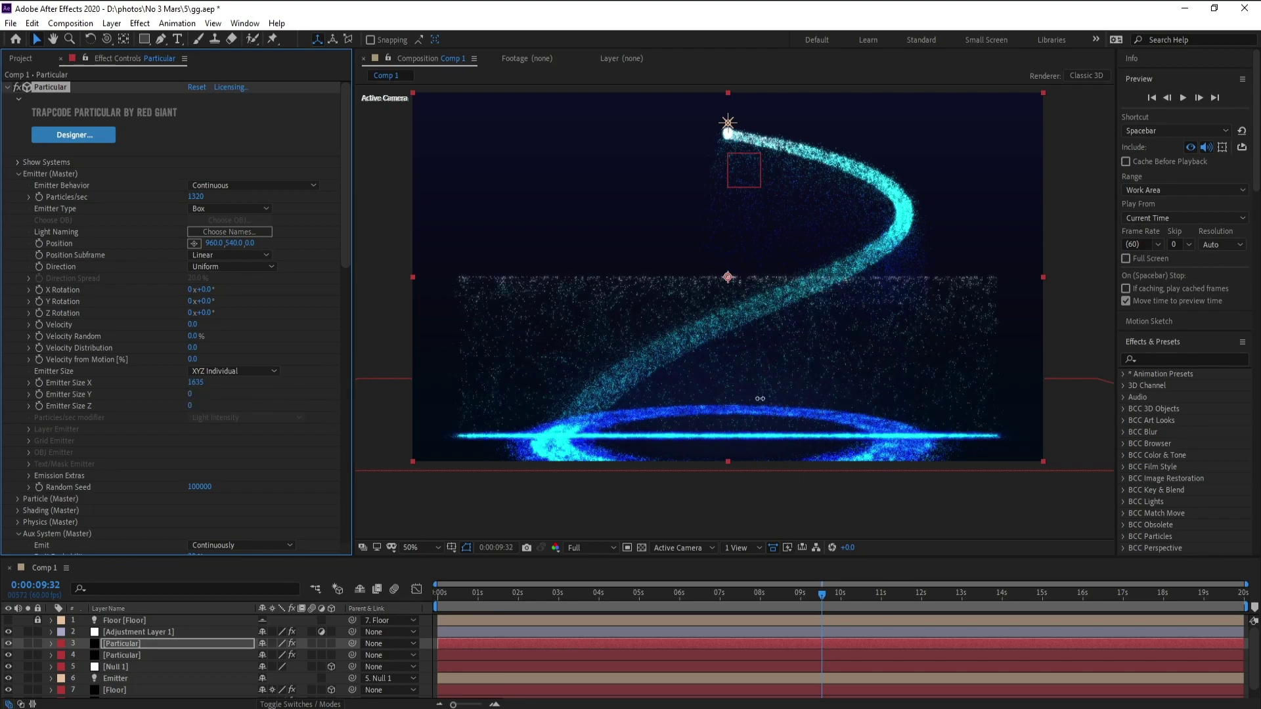
mouse_move(192, 394)
mouse_down()
mouse_move(263, 413)
mouse_move(819, 404)
mouse_up()
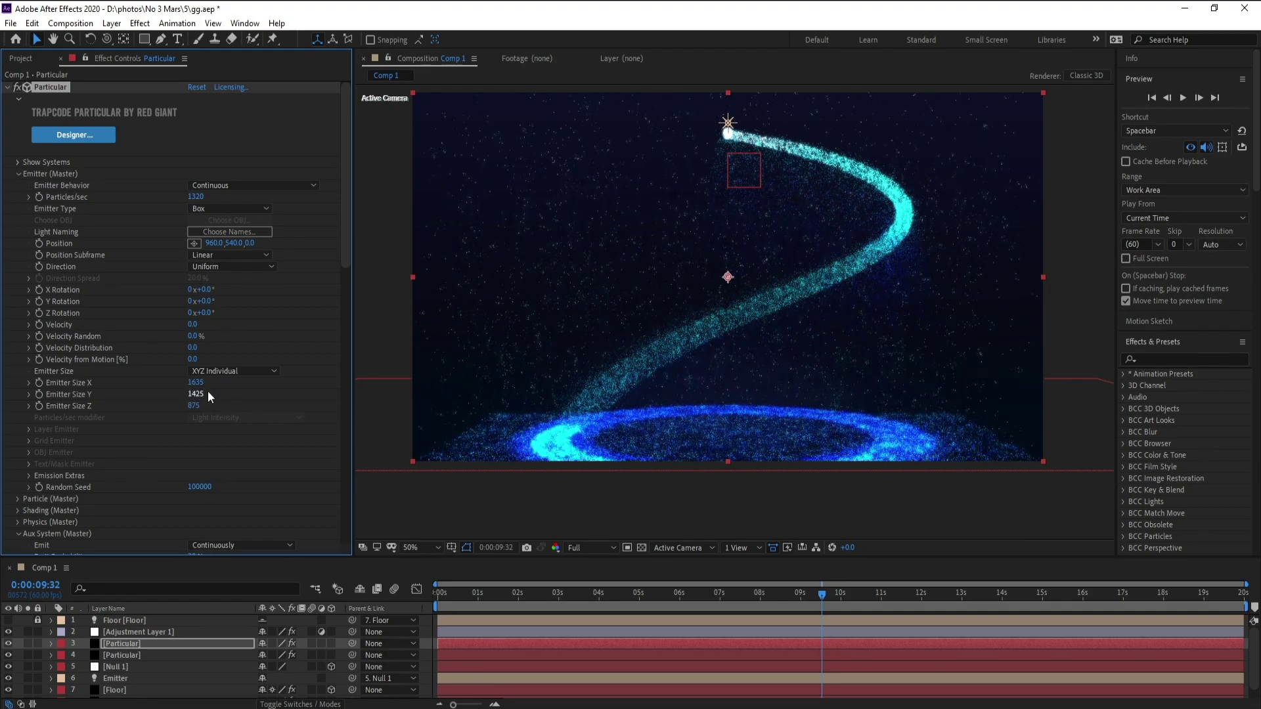
drag(195, 382, 404, 387)
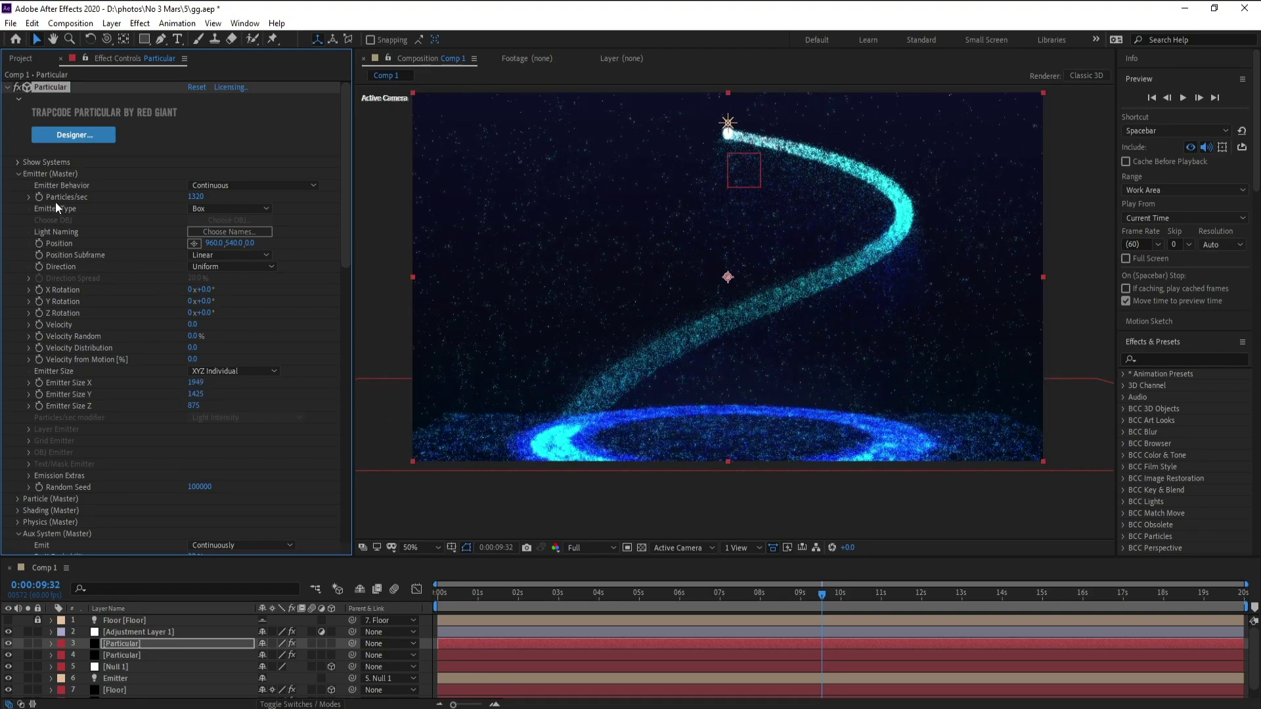
click(198, 197)
text(3)
key(Return)
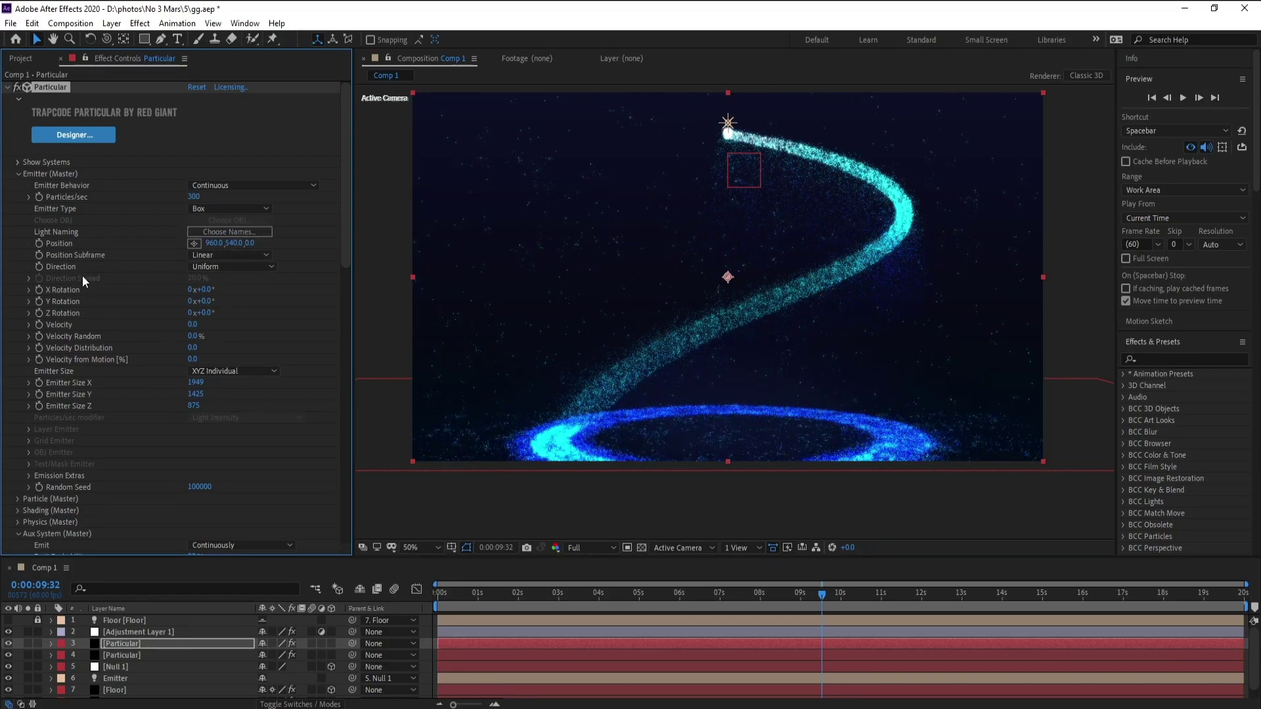
Switch the dust copy's Physics Model from Bounce to Air and scrub through the animation.
click(18, 177)
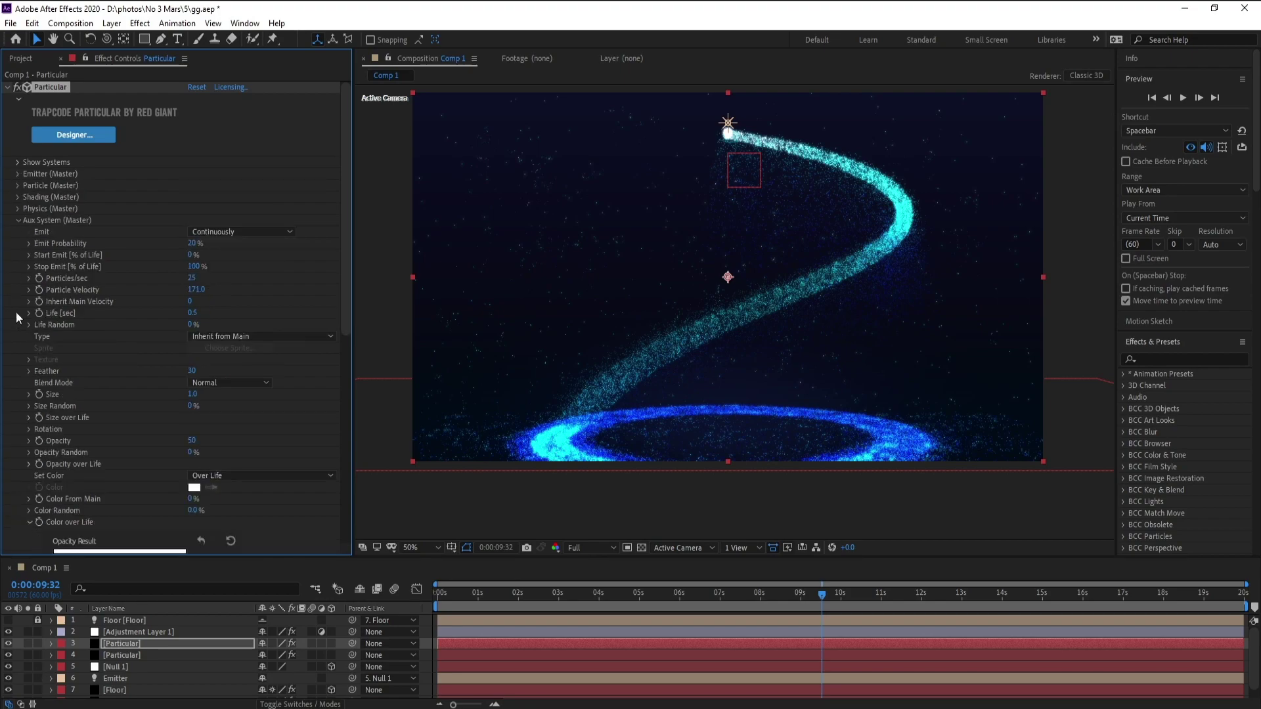
click(18, 210)
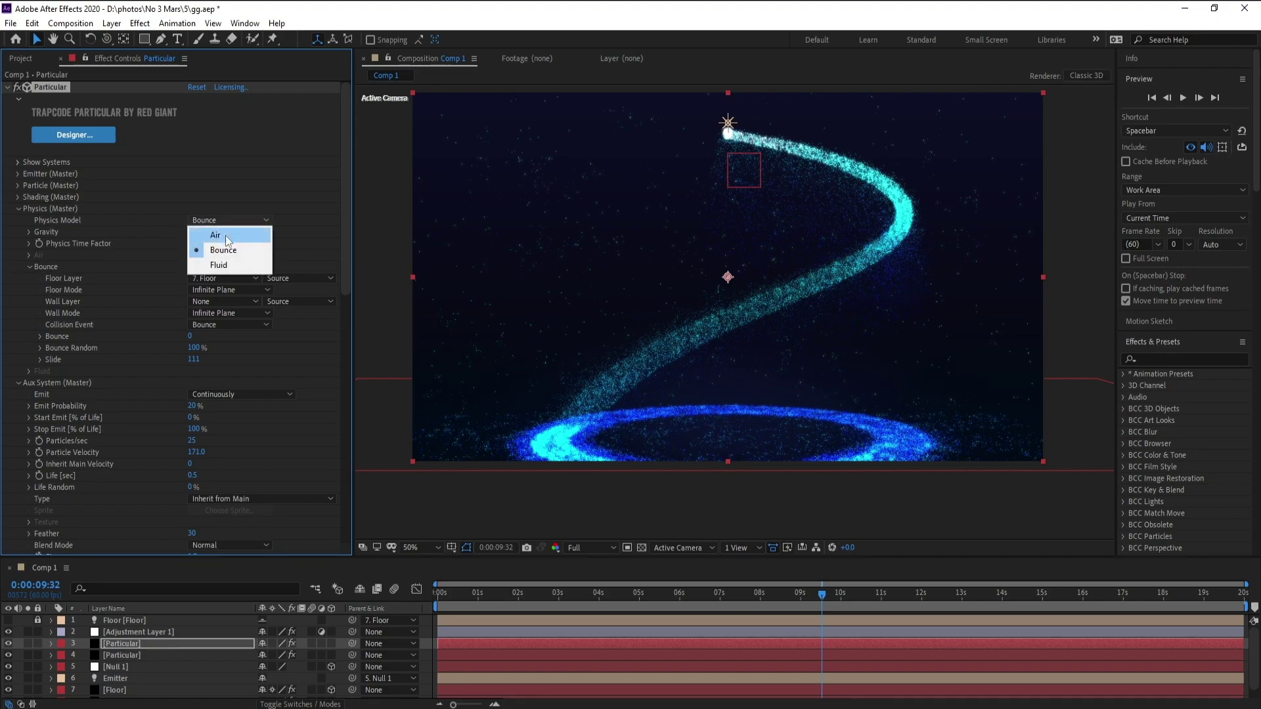
click(226, 235)
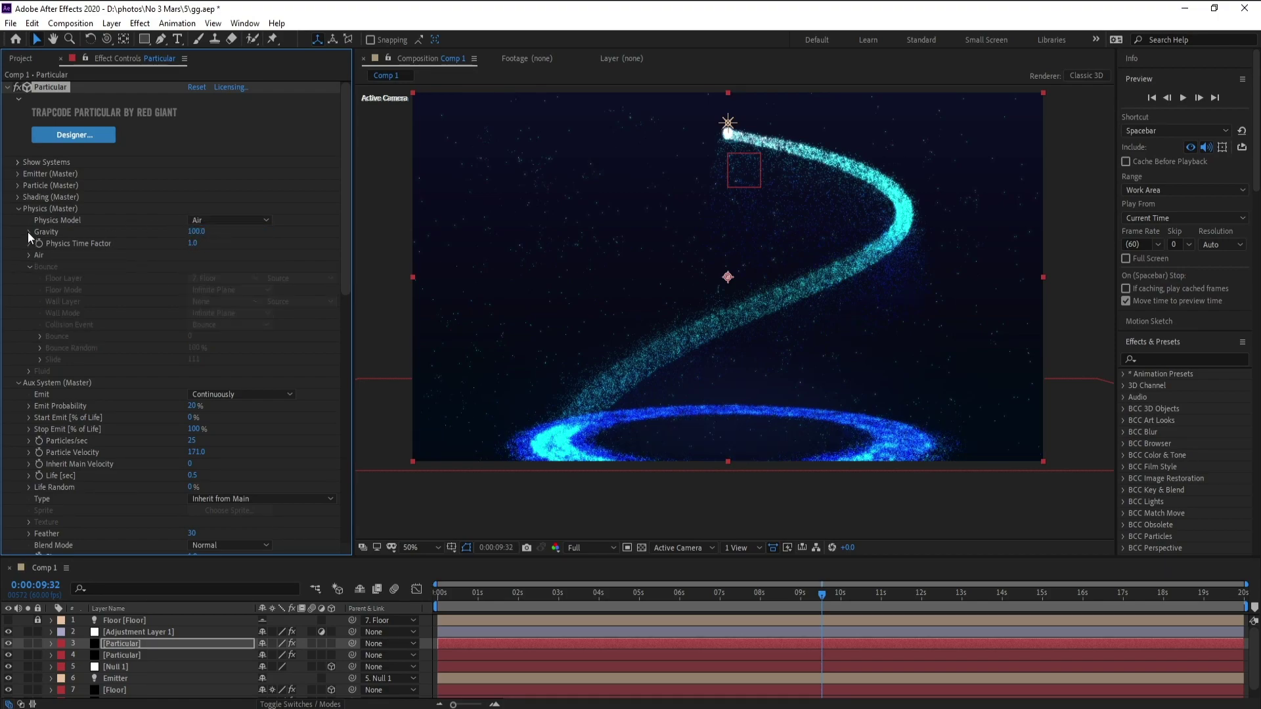
click(17, 208)
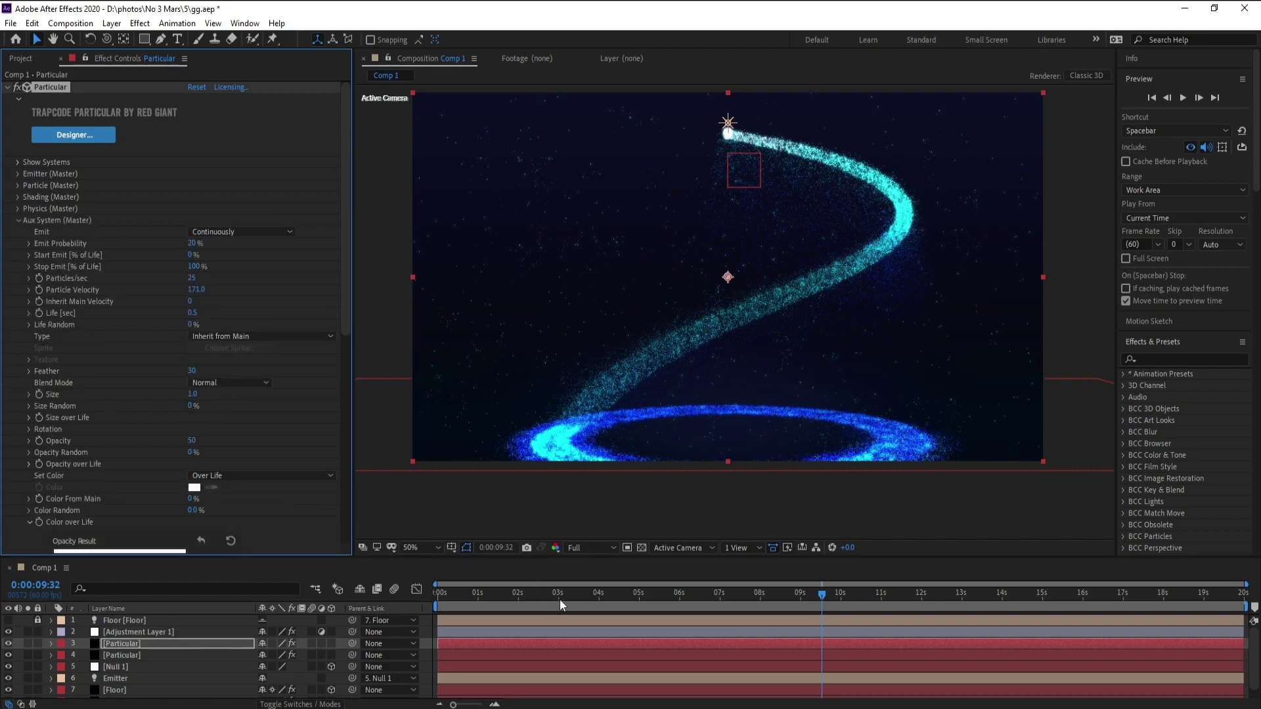
drag(560, 600, 795, 605)
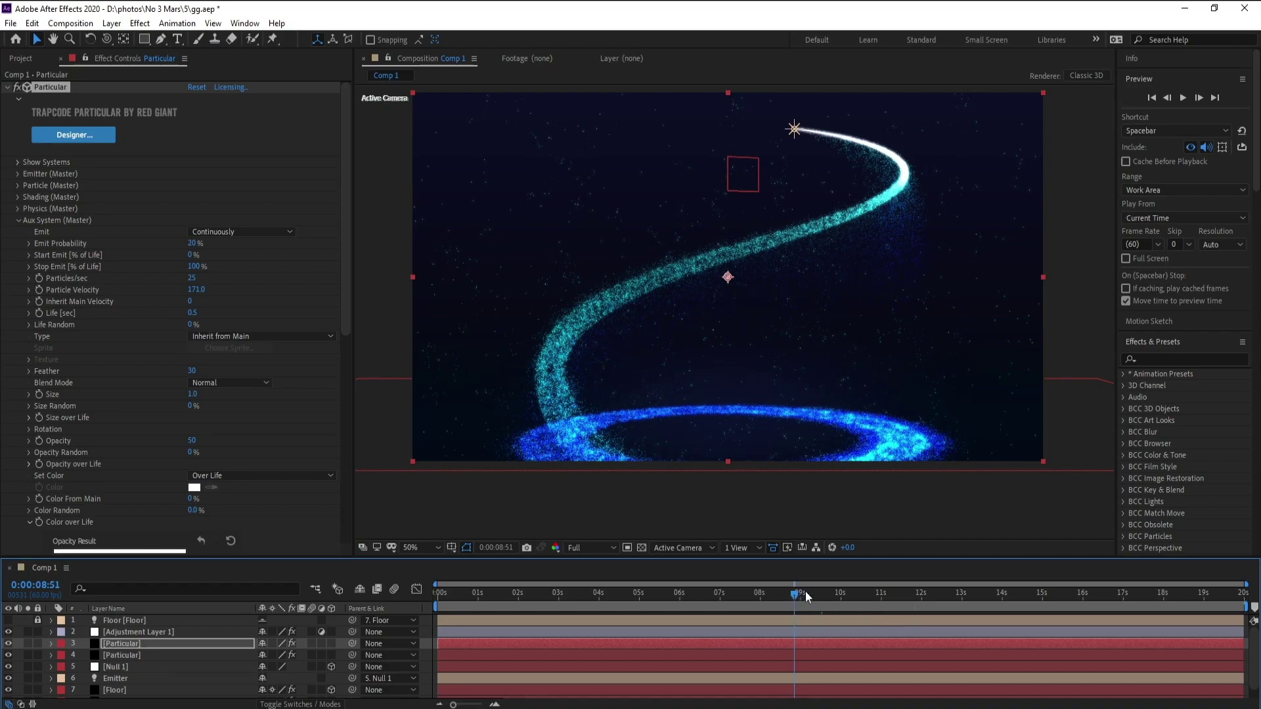
mouse_move(807, 596)
mouse_down()
mouse_move(912, 596)
mouse_move(817, 595)
mouse_up()
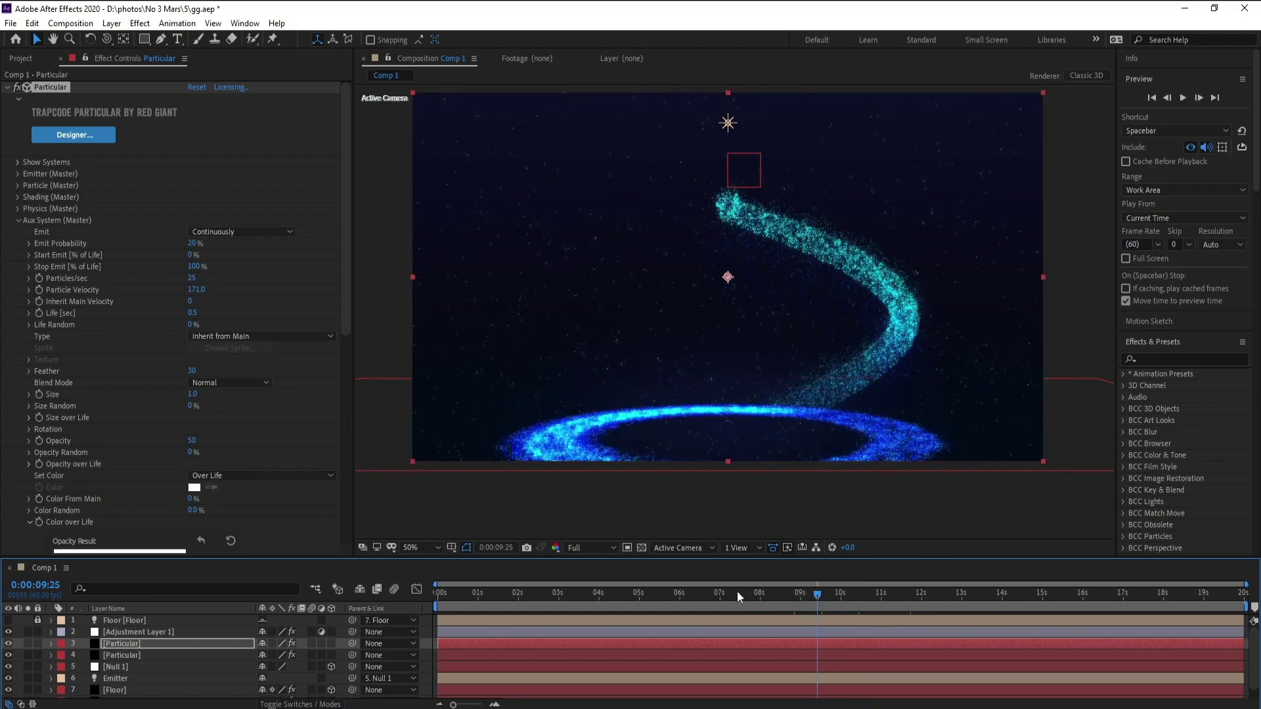